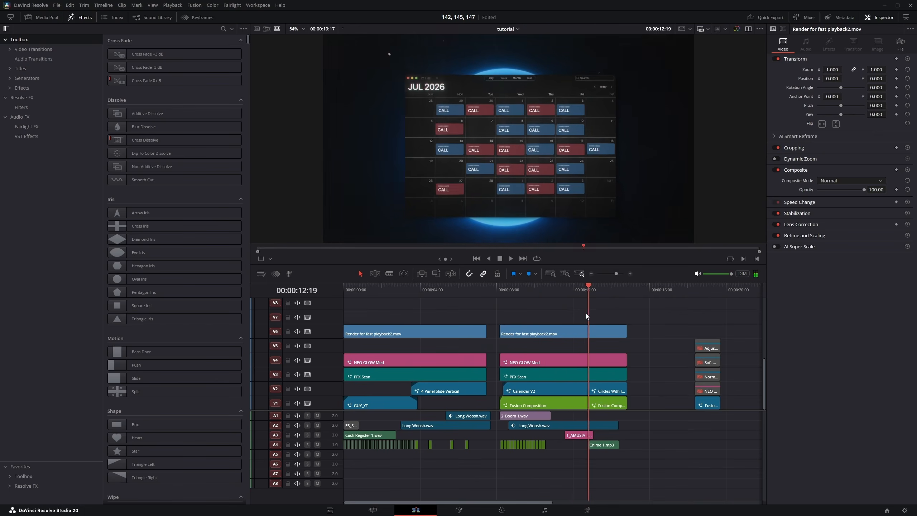
Step: Open the GUY_YT clip at 00:00:02:00 on the Fusion page and look over its node tree
{"action": "left_click", "coordinate": [382, 289]}
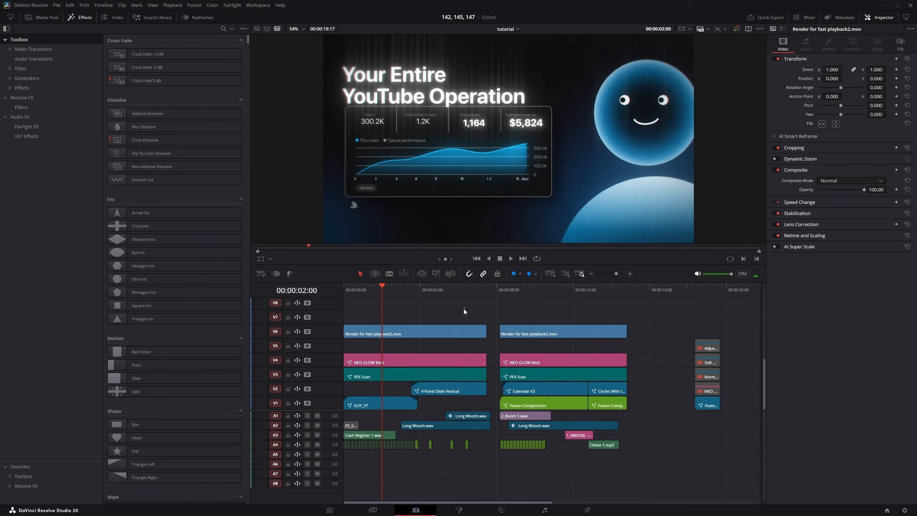
{"action": "left_click_drag", "start_coordinate": [464, 308], "coordinate": [385, 383]}
{"action": "scroll", "coordinate": [401, 361], "scroll_direction": "up", "scroll_amount": 3}
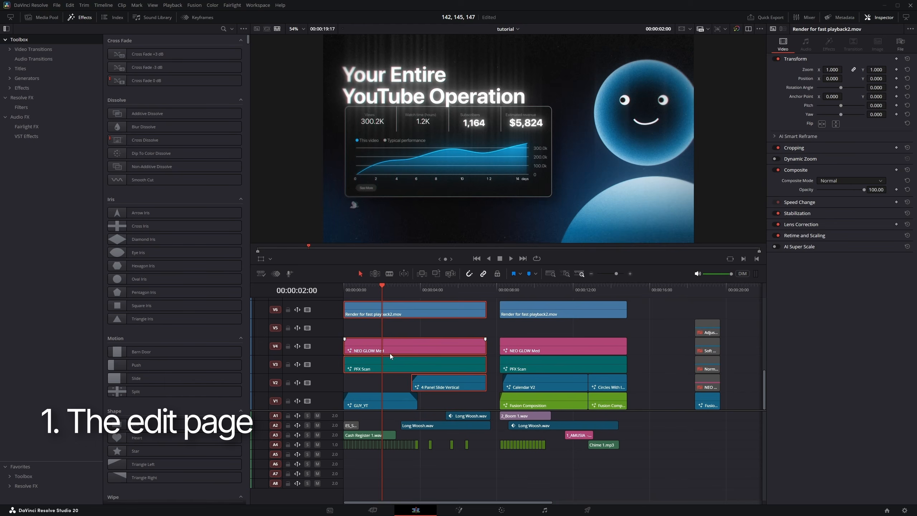
{"action": "left_click", "coordinate": [378, 395]}
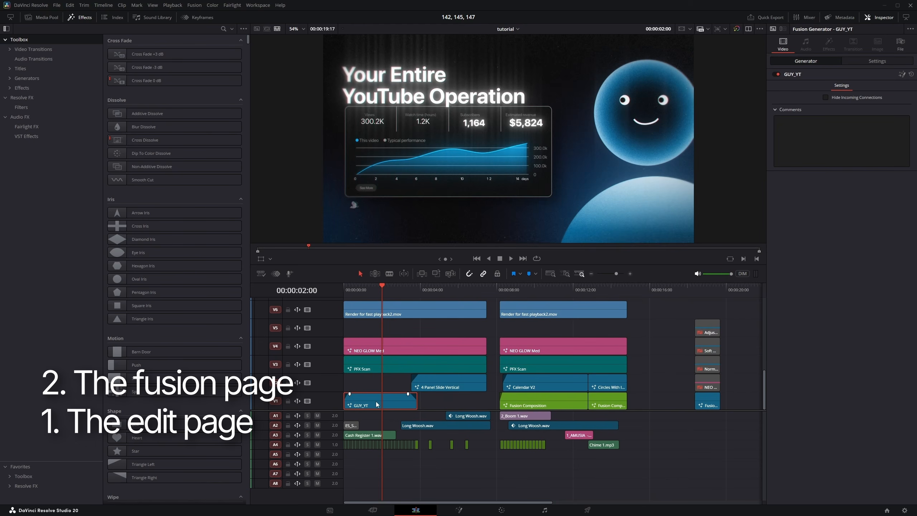
{"action": "key", "text": "shift+5"}
{"action": "scroll", "coordinate": [369, 352], "scroll_direction": "down", "scroll_amount": 4}
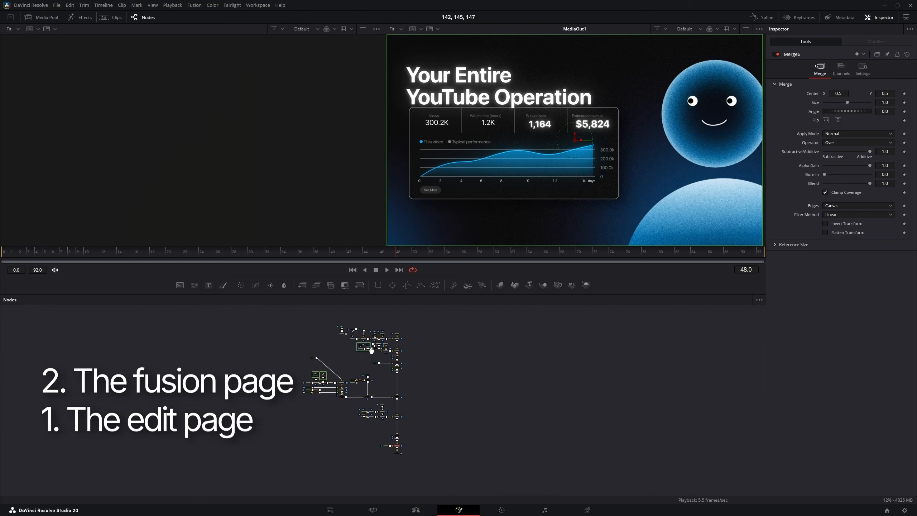
{"action": "scroll", "coordinate": [363, 365], "scroll_direction": "up", "scroll_amount": 4}
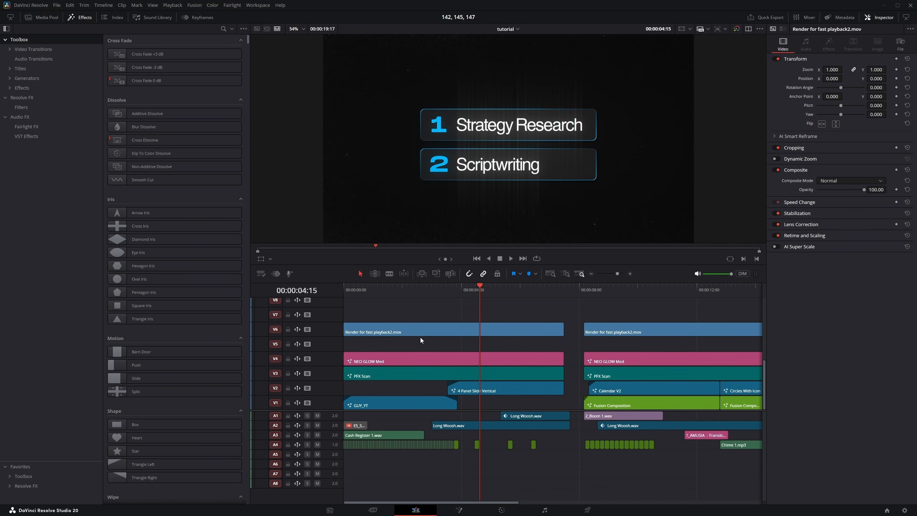
Step: Disable both Render for fast playback2.mov clips on V6 and play back the first section
{"action": "left_click_drag", "start_coordinate": [388, 309], "coordinate": [622, 334]}
{"action": "left_click", "coordinate": [383, 293]}
{"action": "key", "text": "space"}
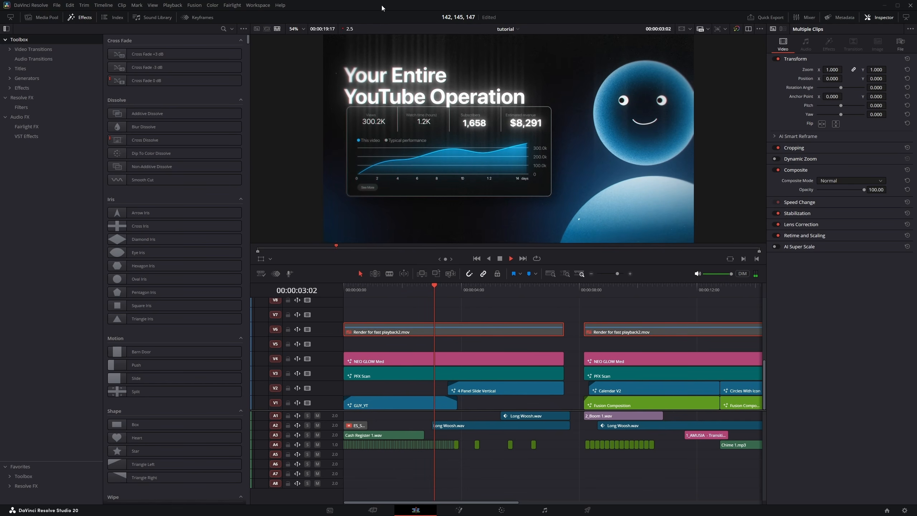
{"action": "key", "text": "space"}
Step: Disable the first section's clips on V1 to V4, and re-enable only GUY_YT and 4 Panel Slide Vertical
{"action": "key", "text": "c"}
{"action": "left_click", "coordinate": [413, 399]}
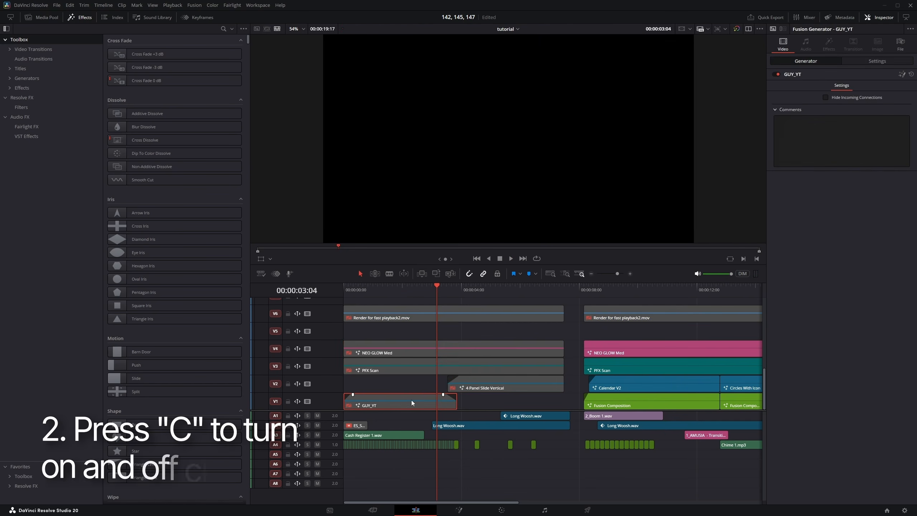
{"action": "left_click_drag", "start_coordinate": [393, 291], "coordinate": [479, 291]}
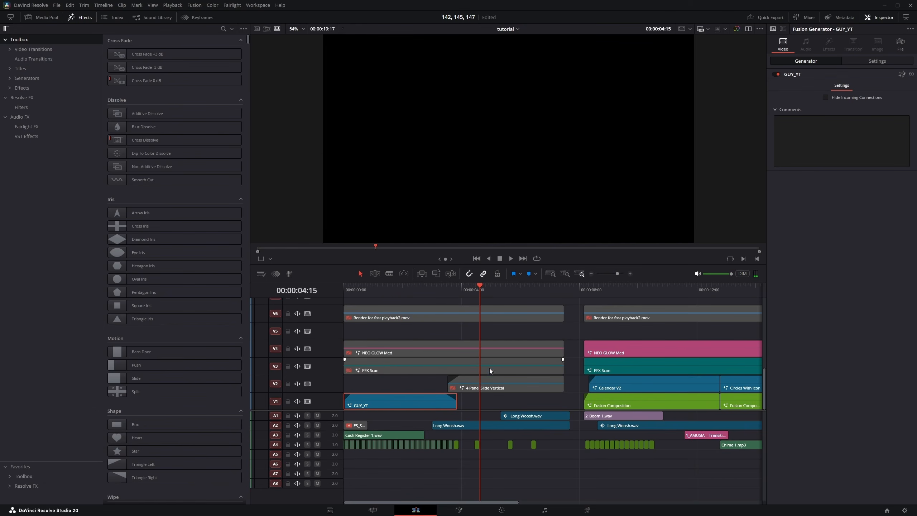
{"action": "left_click", "coordinate": [487, 383]}
{"action": "key", "text": "d"}
Step: Slightly shorten the fade-out of GUY_YT and lengthen the fade-in of 4 Panel Slide Vertical
{"action": "left_click", "coordinate": [444, 288]}
{"action": "scroll", "coordinate": [501, 376], "scroll_direction": "up", "scroll_amount": 4}
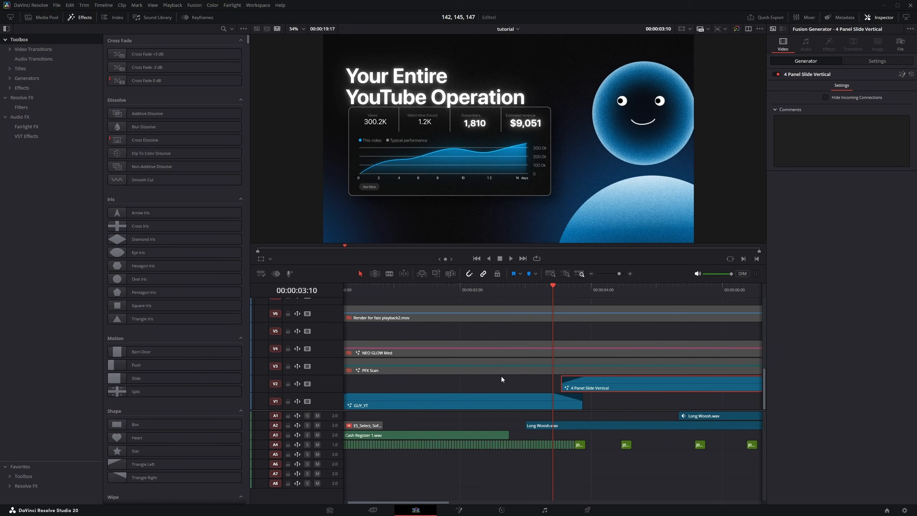
{"action": "scroll", "coordinate": [607, 375], "scroll_direction": "right", "scroll_amount": 3}
{"action": "scroll", "coordinate": [485, 345], "scroll_direction": "up", "scroll_amount": 2}
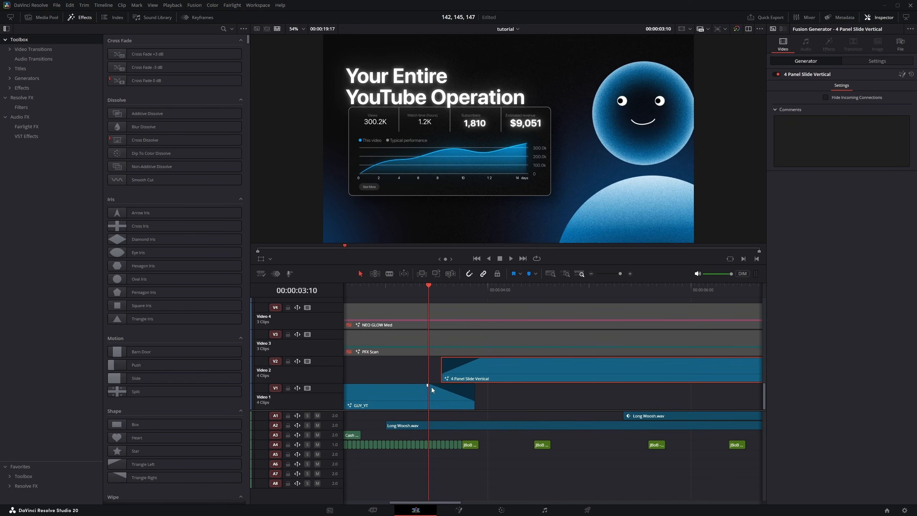
{"action": "mouse_move", "coordinate": [430, 385]}
{"action": "left_mouse_down"}
{"action": "mouse_move", "coordinate": [455, 384]}
{"action": "mouse_move", "coordinate": [433, 388]}
{"action": "left_mouse_up"}
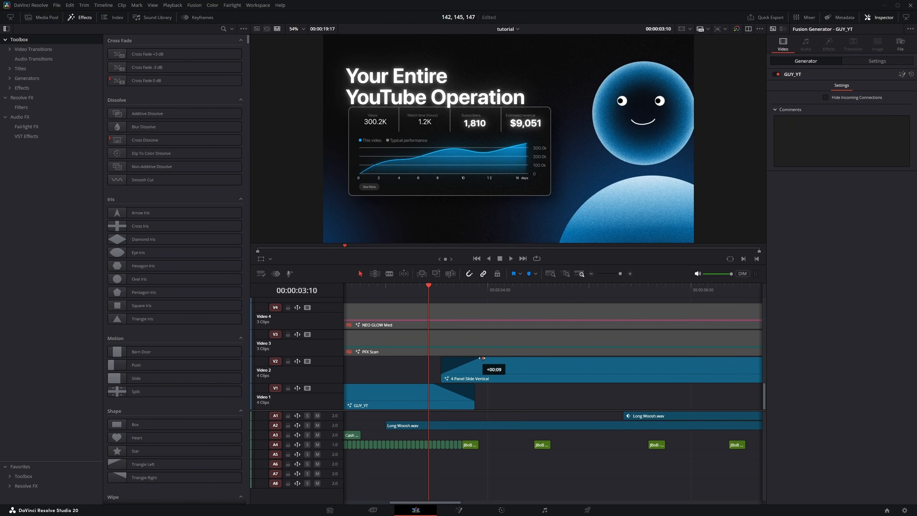
{"action": "left_click_drag", "start_coordinate": [483, 358], "coordinate": [495, 358]}
Step: Play back the transition from GUY_YT to 4 Panel Slide Vertical
{"action": "left_click", "coordinate": [427, 311]}
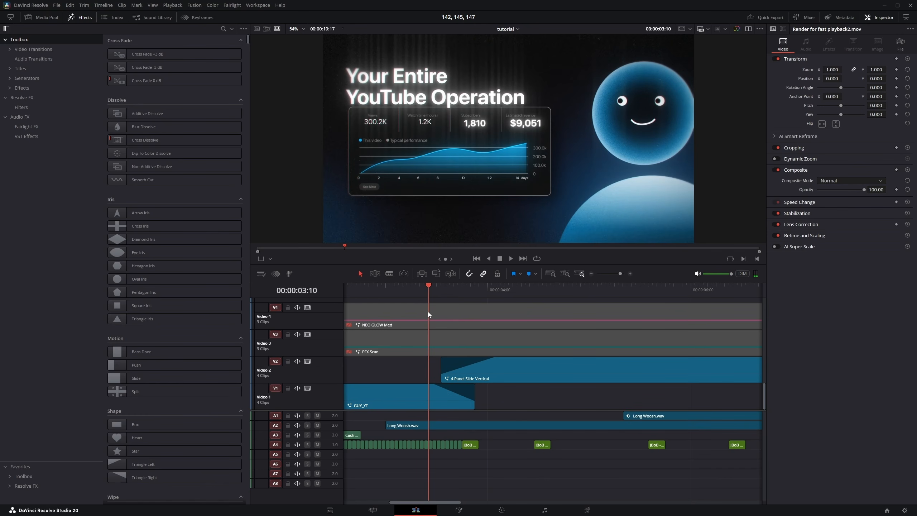
{"action": "key", "text": "space"}
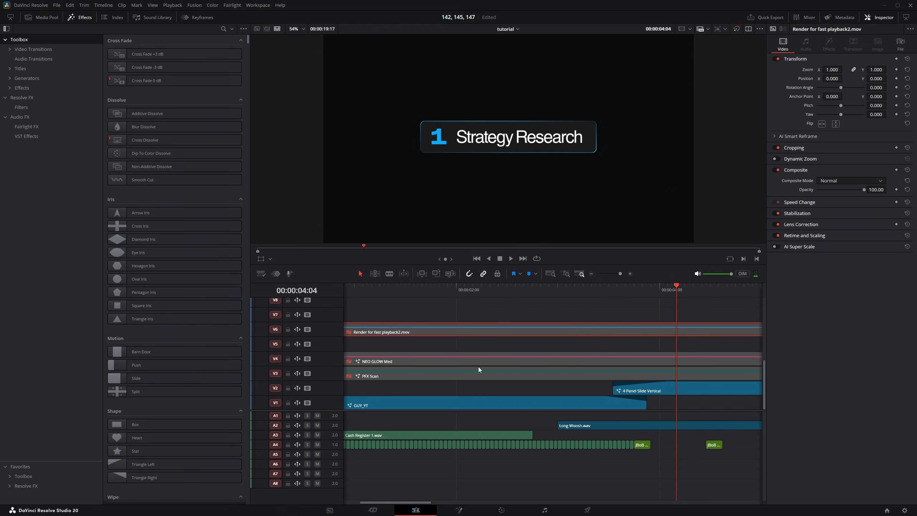
{"action": "scroll", "coordinate": [564, 362], "scroll_direction": "right", "scroll_amount": 3}
{"action": "left_click", "coordinate": [594, 373]}
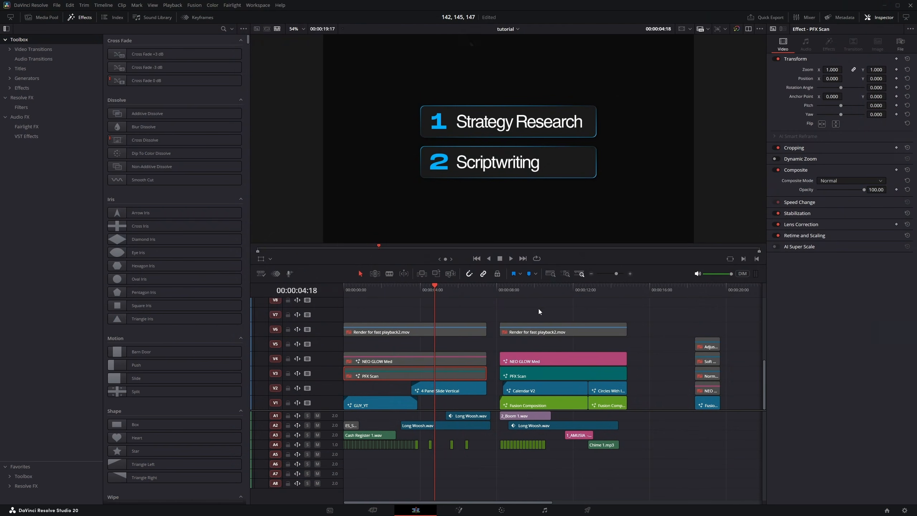
Step: Disable the NEO GLOW Med and PFX Scan effects above the second section at 00:00:10:09
{"action": "left_click_drag", "start_coordinate": [540, 296], "coordinate": [557, 361]}
{"action": "scroll", "coordinate": [556, 362], "scroll_direction": "right", "scroll_amount": 1}
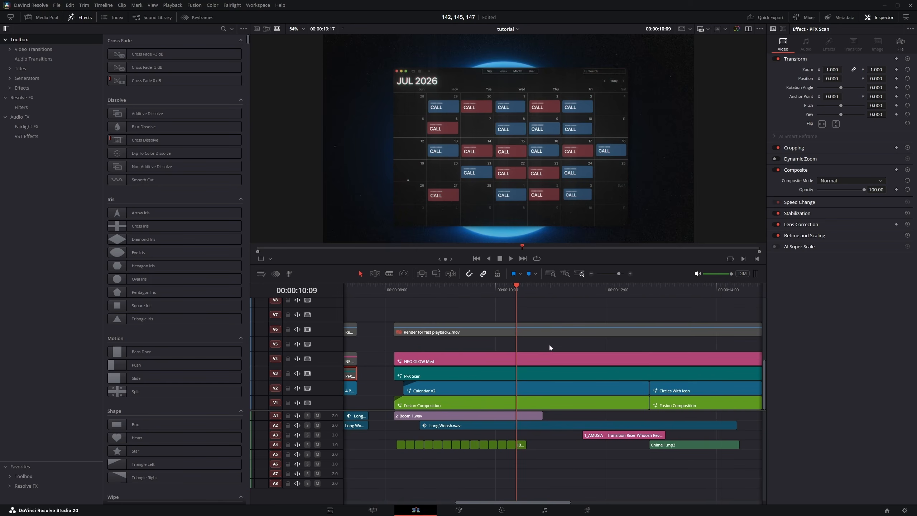
{"action": "left_click", "coordinate": [534, 362]}
{"action": "key", "text": "d"}
{"action": "left_click", "coordinate": [540, 371]}
{"action": "key", "text": "d"}
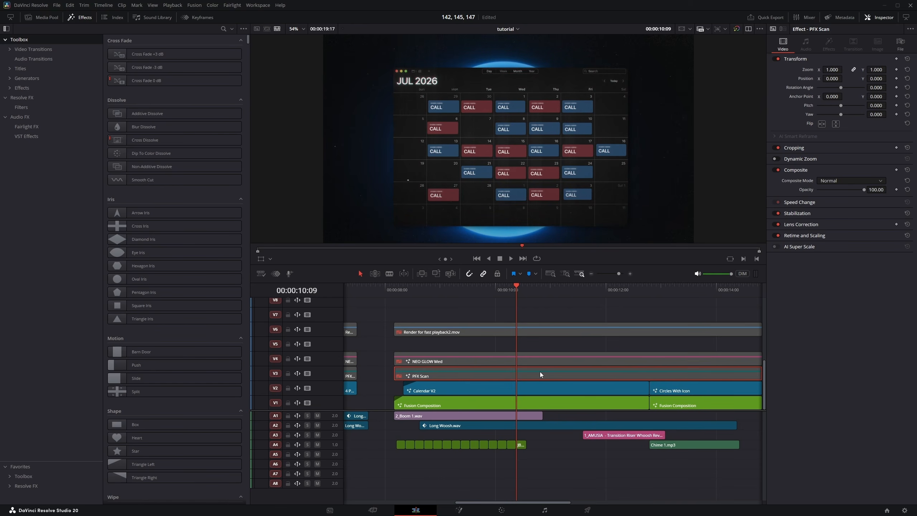
Step: Toggle the second section's PFX Scan and NEO GLOW Med effects at 00:00:13:06, leaving both enabled
{"action": "scroll", "coordinate": [558, 367], "scroll_direction": "right", "scroll_amount": 2}
{"action": "left_click", "coordinate": [566, 291]}
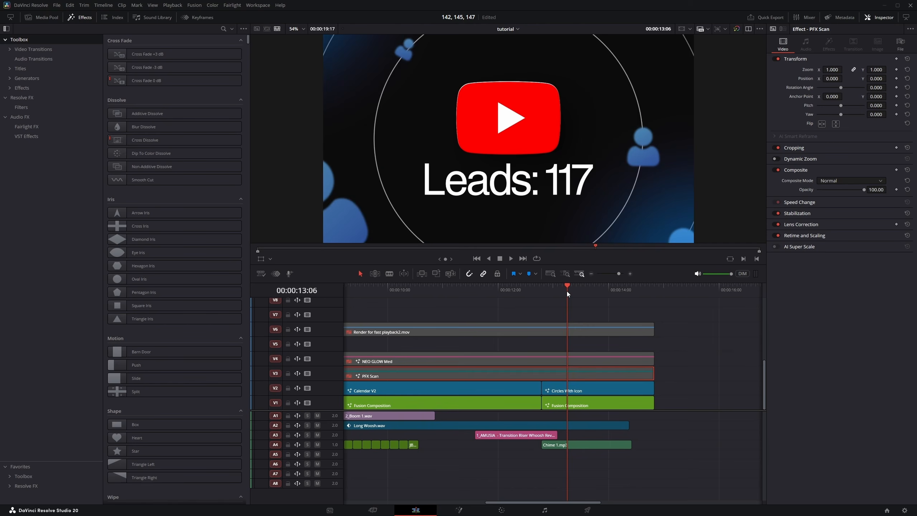
{"action": "key", "text": "d"}
{"action": "key", "text": "d"}
{"action": "key", "text": "d"}
{"action": "left_click", "coordinate": [570, 358]}
{"action": "key", "text": "d"}
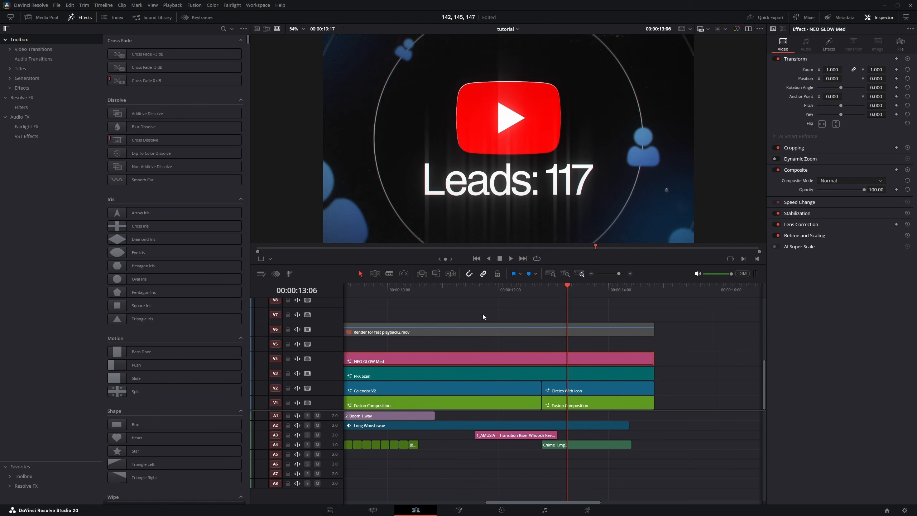
Step: Fit the whole timeline in view and open the GUY_YT clip at 00:00:01:16 on the Fusion page
{"action": "left_click", "coordinate": [442, 293]}
{"action": "key", "text": "shift+z"}
{"action": "left_click", "coordinate": [375, 290]}
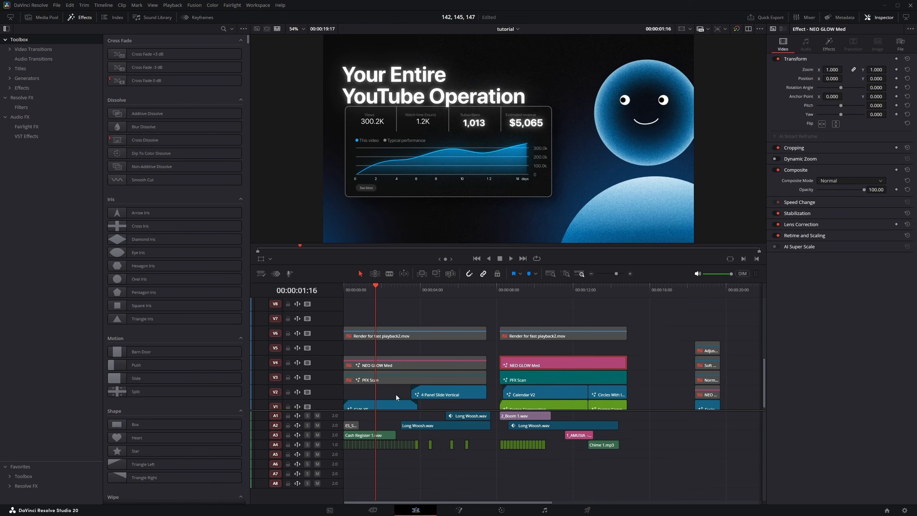
{"action": "left_click", "coordinate": [385, 402]}
{"action": "key", "text": "shift+5"}
Step: Display the character's Filter1 node output in the second viewer
{"action": "scroll", "coordinate": [386, 399], "scroll_direction": "down", "scroll_amount": 5}
{"action": "left_click_drag", "start_coordinate": [518, 335], "coordinate": [502, 475]}
{"action": "left_click_drag", "start_coordinate": [453, 369], "coordinate": [451, 410]}
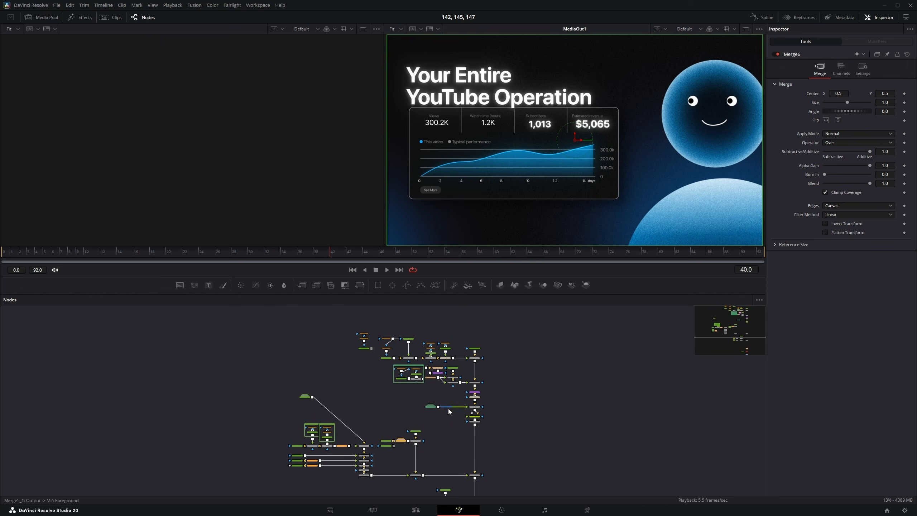
{"action": "scroll", "coordinate": [444, 413], "scroll_direction": "up", "scroll_amount": 5}
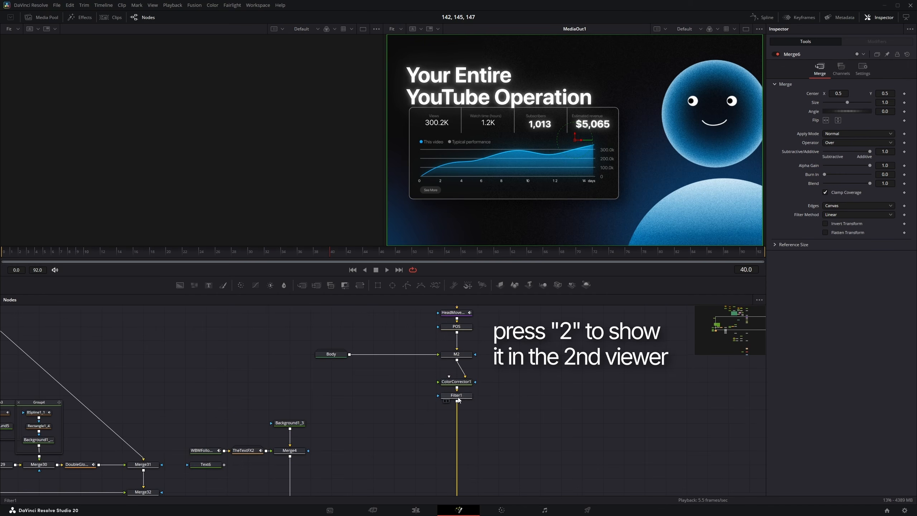
{"action": "left_click", "coordinate": [457, 397]}
{"action": "key", "text": "2"}
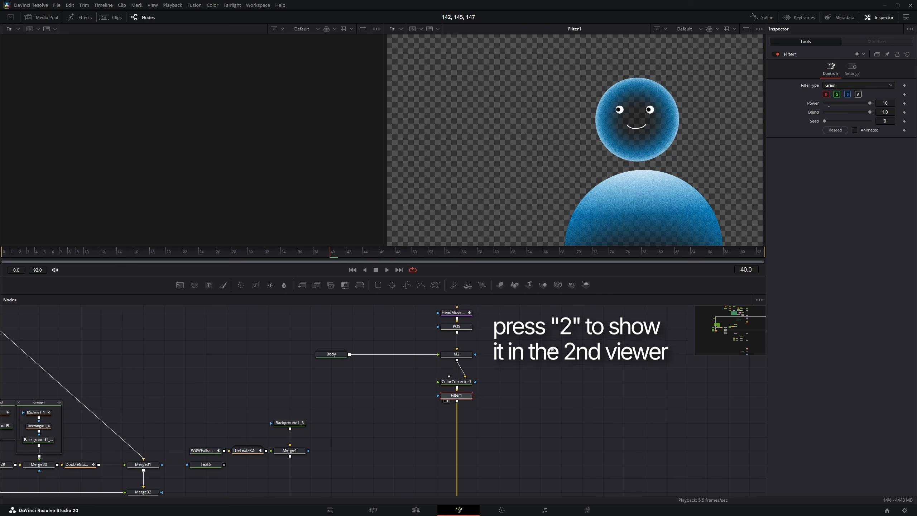
Step: Display the text-and-chart Merge3 node in the second viewer, followed by Merge12, which combines it with the character
{"action": "left_click_drag", "start_coordinate": [364, 307], "coordinate": [406, 306]}
{"action": "left_click_drag", "start_coordinate": [298, 491], "coordinate": [388, 347]}
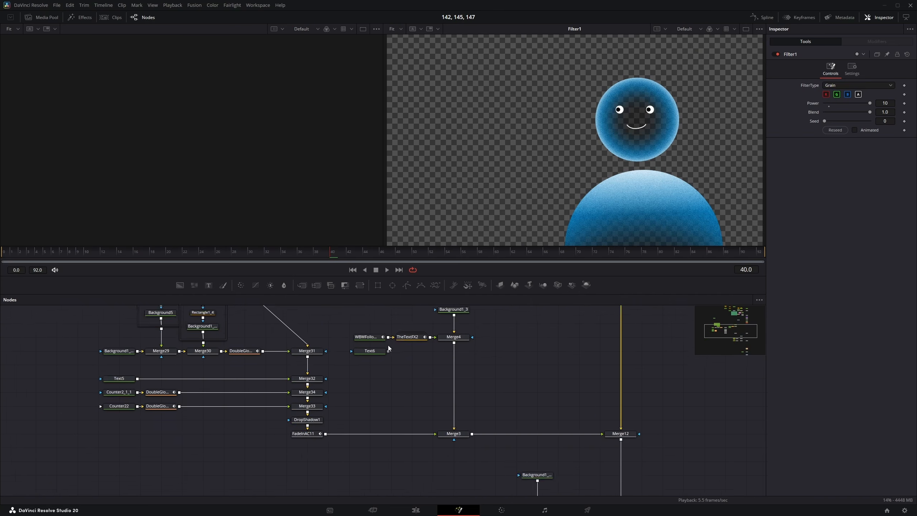
{"action": "left_click_drag", "start_coordinate": [453, 434], "coordinate": [509, 138]}
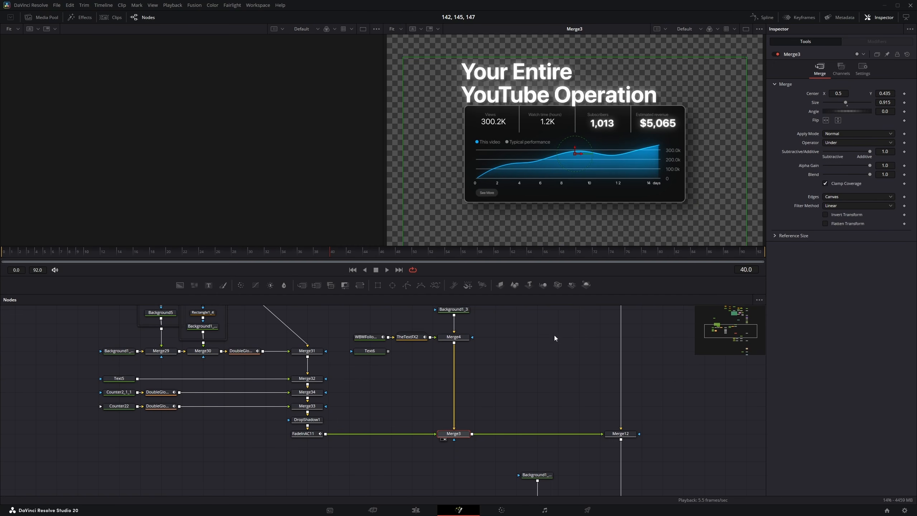
{"action": "left_click_drag", "start_coordinate": [554, 336], "coordinate": [455, 299]}
{"action": "left_click", "coordinate": [520, 398]}
{"action": "key", "text": "2"}
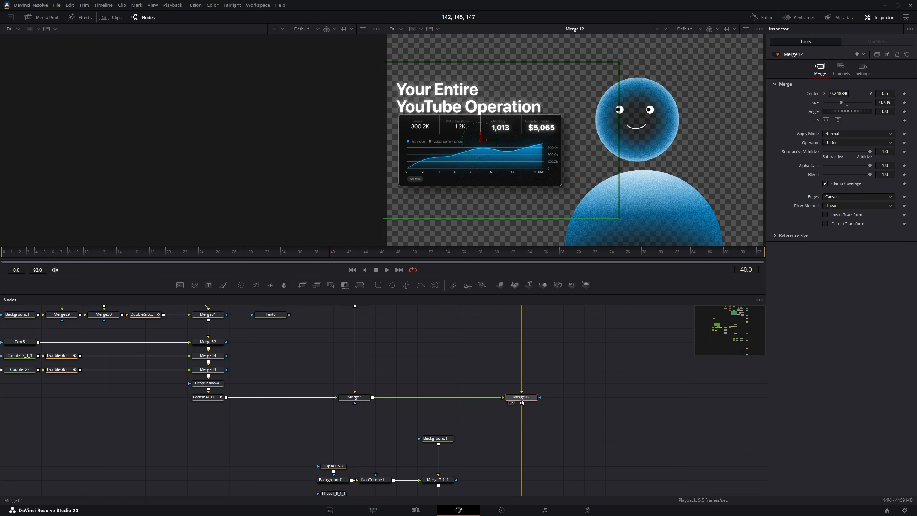
Step: Display the background glow nodes Merge7_1_1 and Merge7_2_1 in the second viewer
{"action": "scroll", "coordinate": [521, 399], "scroll_direction": "up", "scroll_amount": 4}
{"action": "mouse_move", "coordinate": [438, 355]}
{"action": "left_mouse_down"}
{"action": "mouse_move", "coordinate": [591, 436]}
{"action": "mouse_move", "coordinate": [630, 438]}
{"action": "left_mouse_up"}
{"action": "left_click_drag", "start_coordinate": [585, 457], "coordinate": [562, 374]}
{"action": "left_click_drag", "start_coordinate": [450, 464], "coordinate": [504, 292]}
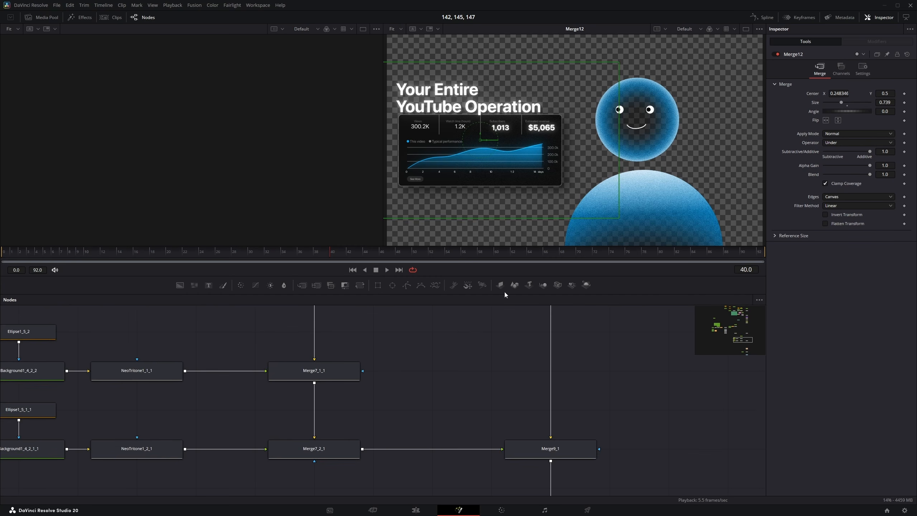
{"action": "left_click_drag", "start_coordinate": [320, 387], "coordinate": [405, 387]}
{"action": "left_click", "coordinate": [397, 376]}
{"action": "key", "text": "2"}
{"action": "left_click", "coordinate": [393, 444]}
{"action": "key", "text": "2"}
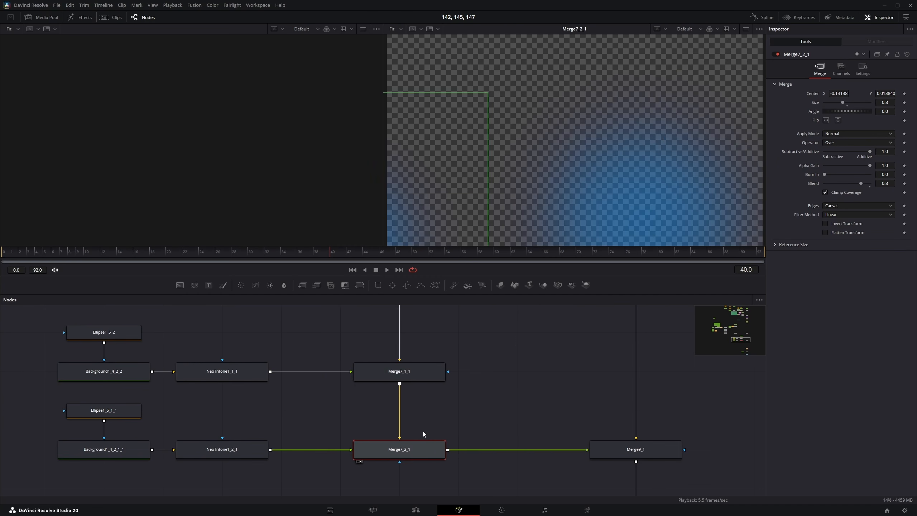
Step: Display Merge9_1, which combines the glow with the character and chart, in the second viewer
{"action": "left_click_drag", "start_coordinate": [422, 432], "coordinate": [356, 408]}
{"action": "left_click", "coordinate": [541, 426]}
{"action": "key", "text": "2"}
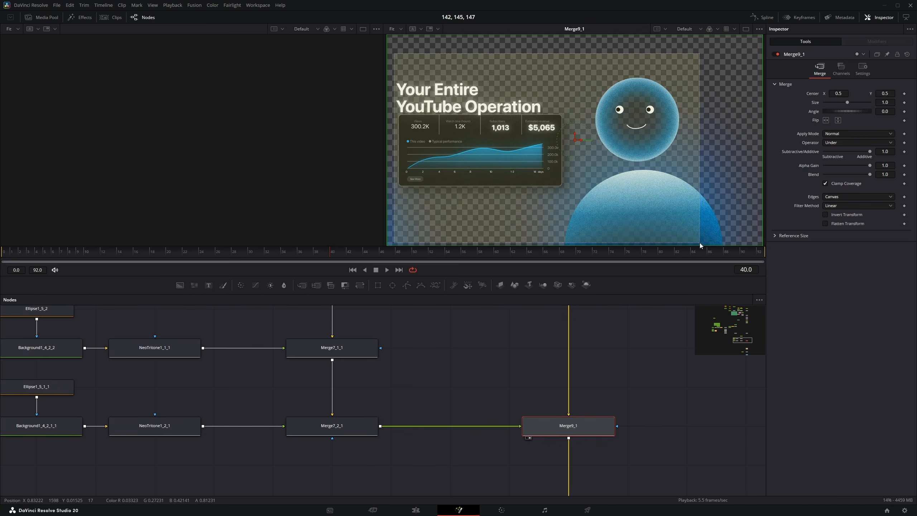
{"action": "left_click_drag", "start_coordinate": [699, 243], "coordinate": [699, 243]}
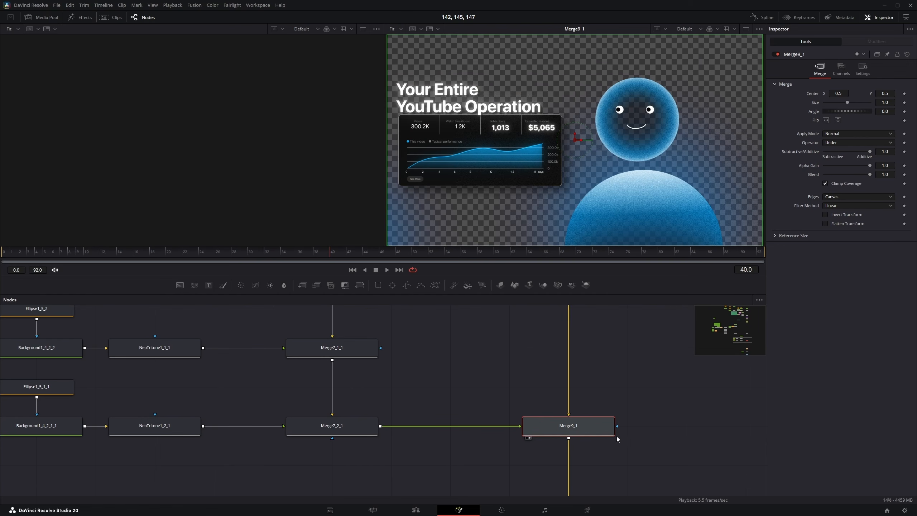
Step: Display the pos2 and Transform3 nodes in the second viewer and scrub the composition to frame 28
{"action": "left_click_drag", "start_coordinate": [603, 445], "coordinate": [557, 280]}
{"action": "scroll", "coordinate": [544, 386], "scroll_direction": "down", "scroll_amount": 3}
{"action": "left_click_drag", "start_coordinate": [535, 393], "coordinate": [475, 261]}
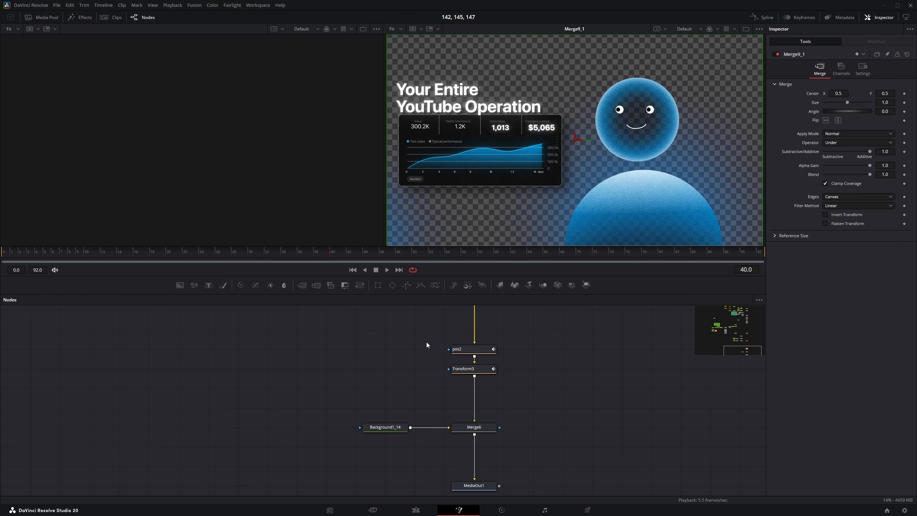
{"action": "left_click", "coordinate": [465, 355]}
{"action": "key", "text": "2"}
{"action": "left_click", "coordinate": [468, 368]}
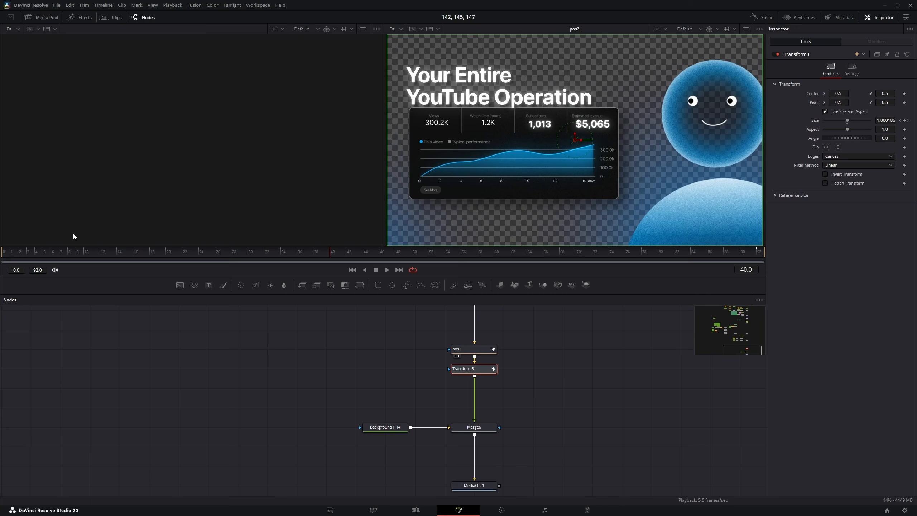
{"action": "left_click_drag", "start_coordinate": [1, 255], "coordinate": [231, 255]}
{"action": "key", "text": "2"}
Step: Display the Background1_14 node in the second viewer, followed by the final Merge6 composite
{"action": "left_click_drag", "start_coordinate": [383, 411], "coordinate": [378, 389]}
{"action": "left_click", "coordinate": [378, 406]}
{"action": "key", "text": "2"}
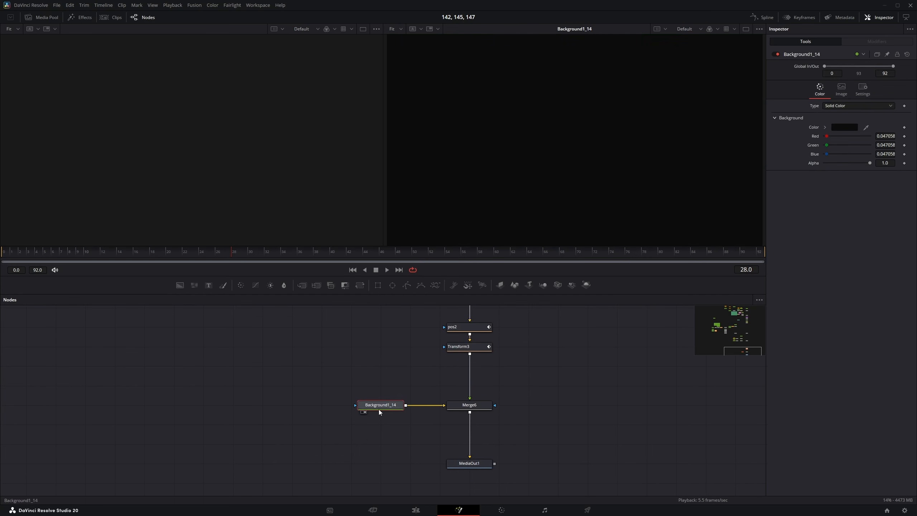
{"action": "left_click", "coordinate": [453, 406]}
{"action": "key", "text": "2"}
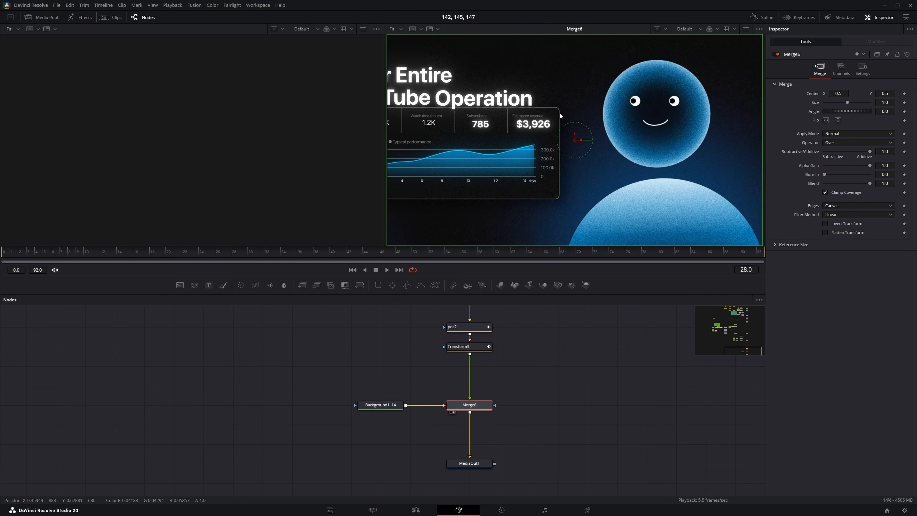
Step: Return to the character nodes at the start of the tree and display Filter1 again in the second viewer
{"action": "scroll", "coordinate": [462, 353], "scroll_direction": "down", "scroll_amount": 5}
{"action": "scroll", "coordinate": [461, 356], "scroll_direction": "up", "scroll_amount": 8}
{"action": "scroll", "coordinate": [437, 399], "scroll_direction": "up", "scroll_amount": 2}
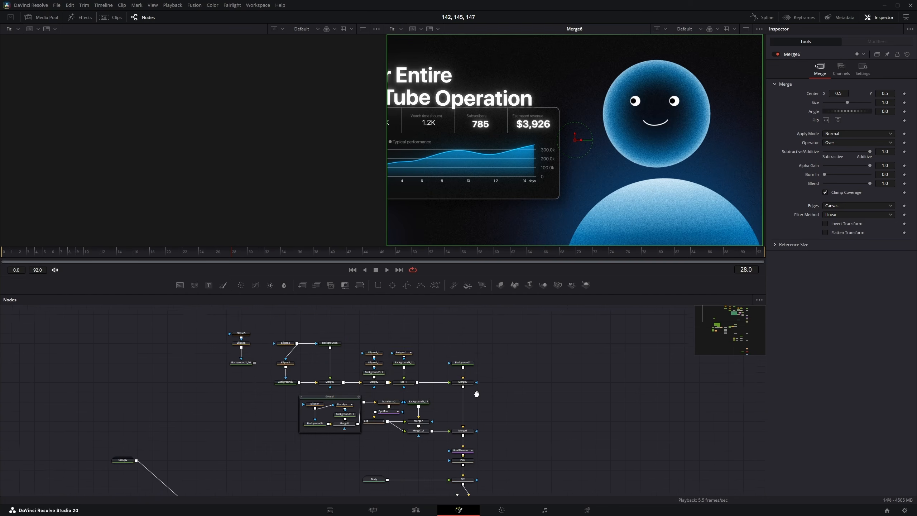
{"action": "left_click_drag", "start_coordinate": [477, 393], "coordinate": [411, 319]}
{"action": "key", "text": "2"}
{"action": "scroll", "coordinate": [404, 415], "scroll_direction": "up", "scroll_amount": 3}
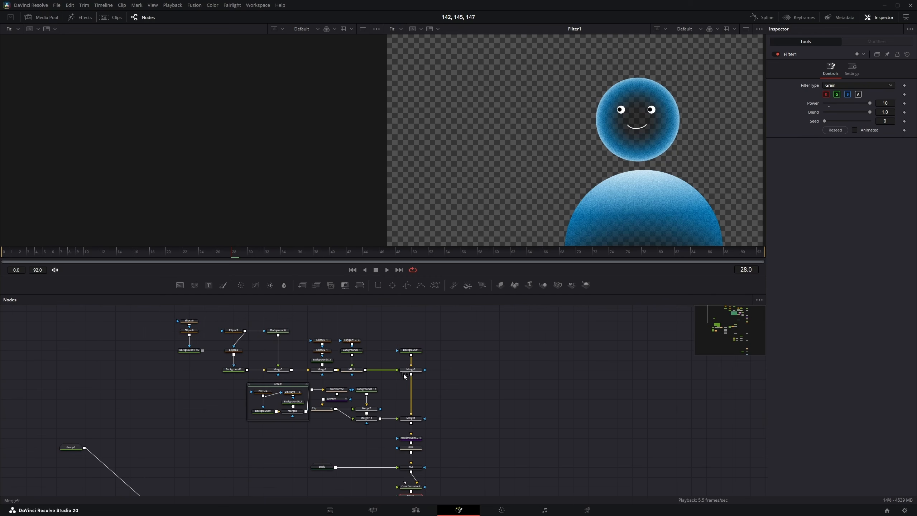
Step: Display Merge9, the merge below it, HeadMovement and POS one after another in the second viewer
{"action": "left_click", "coordinate": [404, 371]}
{"action": "key", "text": "2"}
{"action": "left_click", "coordinate": [412, 419]}
{"action": "key", "text": "2"}
{"action": "left_click_drag", "start_coordinate": [415, 439], "coordinate": [417, 404]}
{"action": "left_click", "coordinate": [417, 408]}
{"action": "key", "text": "2"}
{"action": "left_click", "coordinate": [414, 419]}
{"action": "key", "text": "2"}
{"action": "scroll", "coordinate": [407, 442], "scroll_direction": "up", "scroll_amount": 4}
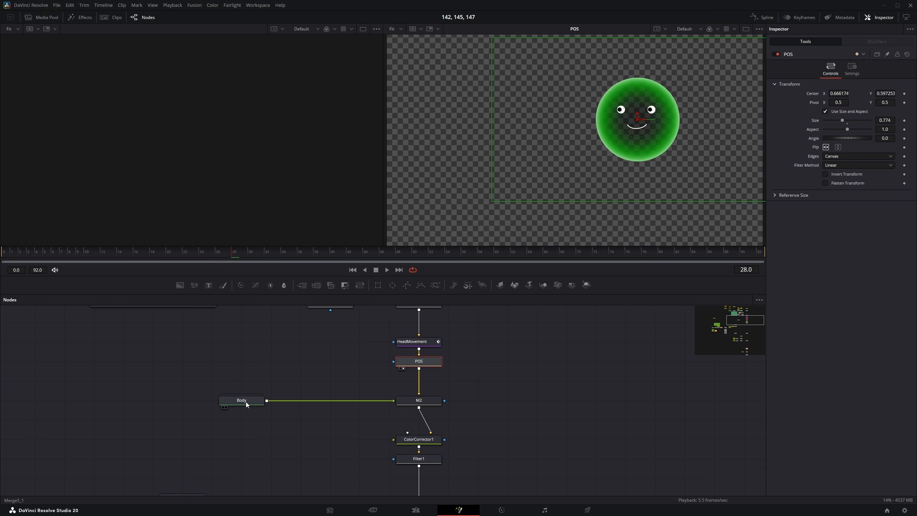
Step: Display the Body node and the M2 merge that joins it to the head in the second viewer
{"action": "left_click", "coordinate": [246, 401]}
{"action": "key", "text": "2"}
{"action": "left_click", "coordinate": [402, 399]}
{"action": "key", "text": "2"}
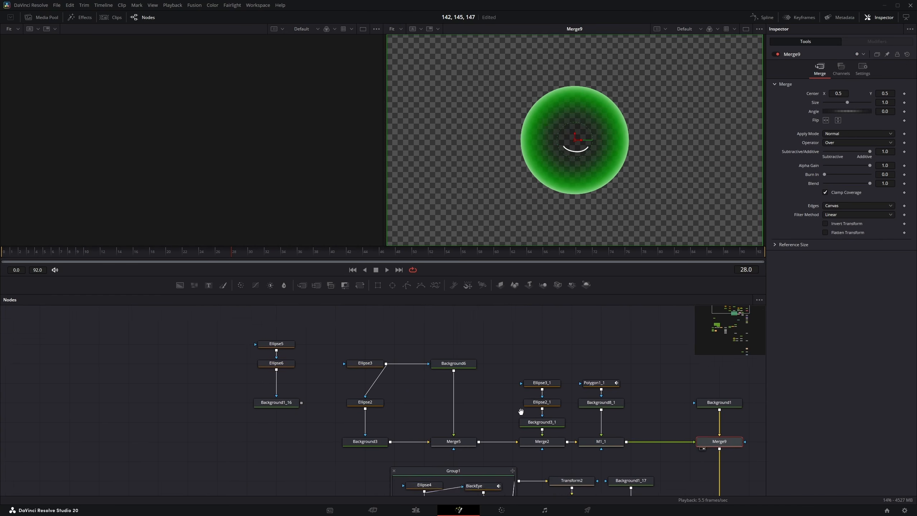
Step: Display Background3, Merge5 and Merge2 of the head in turn in the second viewer
{"action": "left_click", "coordinate": [370, 437]}
{"action": "key", "text": "2"}
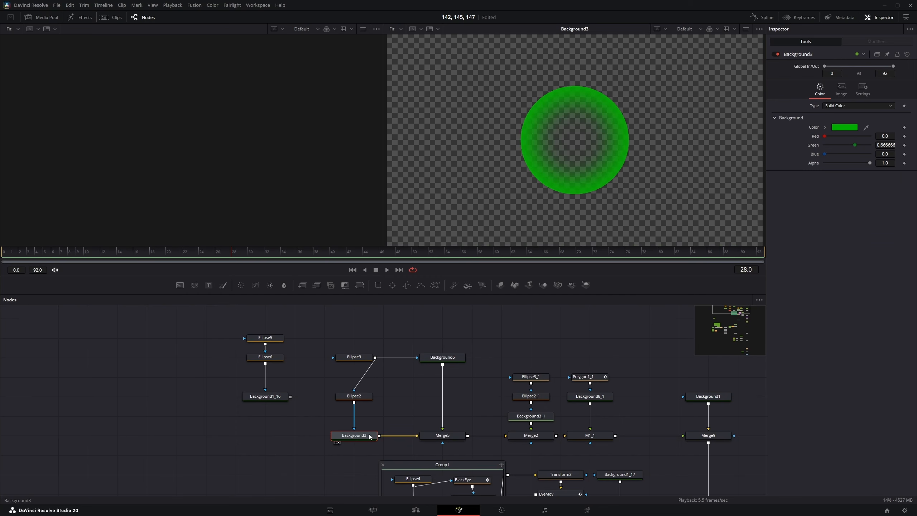
{"action": "left_click", "coordinate": [439, 437]}
{"action": "key", "text": "2"}
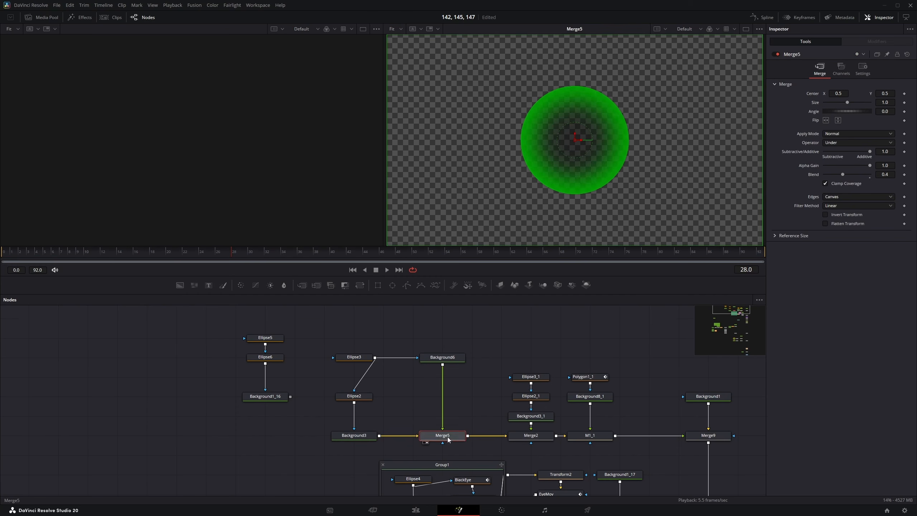
{"action": "left_click", "coordinate": [527, 438]}
{"action": "key", "text": "2"}
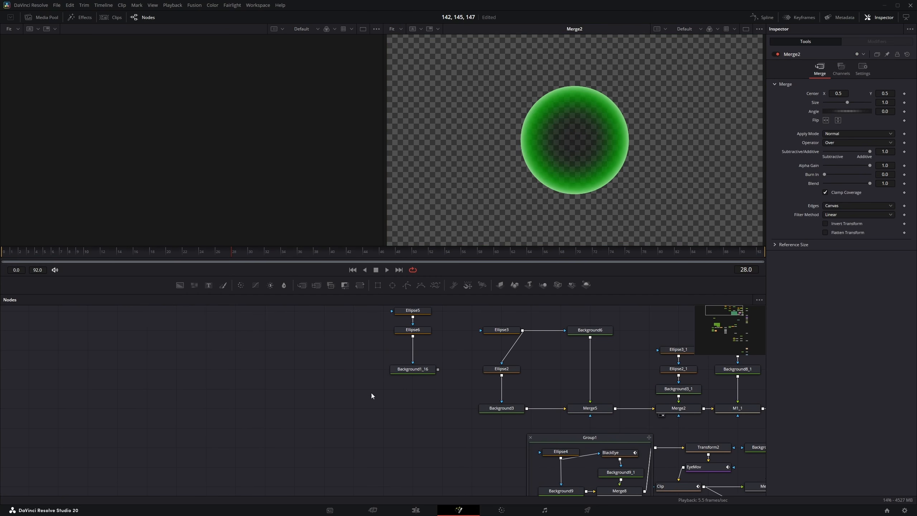
Step: Delete the separate Ellipse5, Ellipse6 and Background1_16 nodes beside the head's node tree
{"action": "left_click_drag", "start_coordinate": [355, 401], "coordinate": [370, 419]}
{"action": "left_click_drag", "start_coordinate": [360, 326], "coordinate": [442, 392]}
{"action": "key", "text": "Delete"}
Step: Add a new ellipse mask in the empty area, display it and shrink its width and height to about 0.29
{"action": "scroll", "coordinate": [412, 365], "scroll_direction": "up", "scroll_amount": 3}
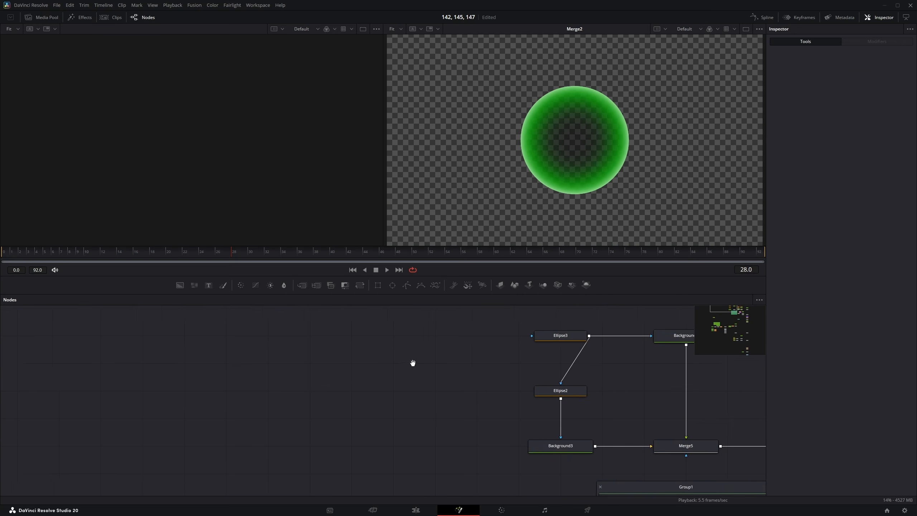
{"action": "left_click_drag", "start_coordinate": [413, 363], "coordinate": [400, 355]}
{"action": "left_click_drag", "start_coordinate": [392, 285], "coordinate": [388, 347]}
{"action": "key", "text": "2"}
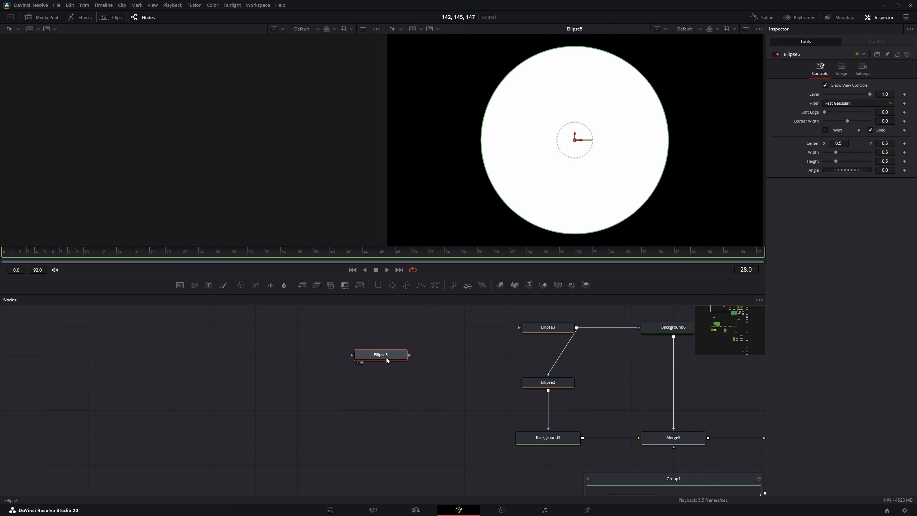
{"action": "left_click_drag", "start_coordinate": [649, 84], "coordinate": [615, 107]}
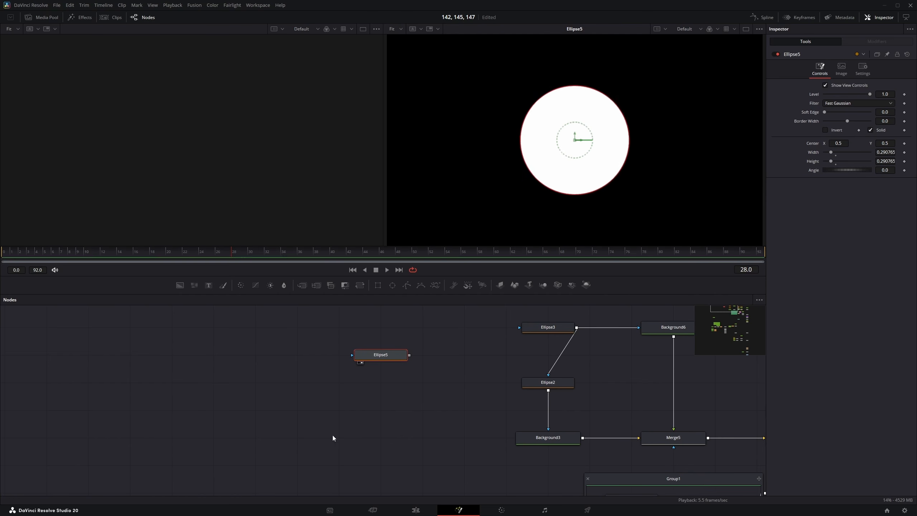
Step: Add a Background node masked by the new ellipse, display it and test moving the mask in the second viewer
{"action": "left_click", "coordinate": [305, 344]}
{"action": "left_click_drag", "start_coordinate": [382, 425], "coordinate": [383, 424]}
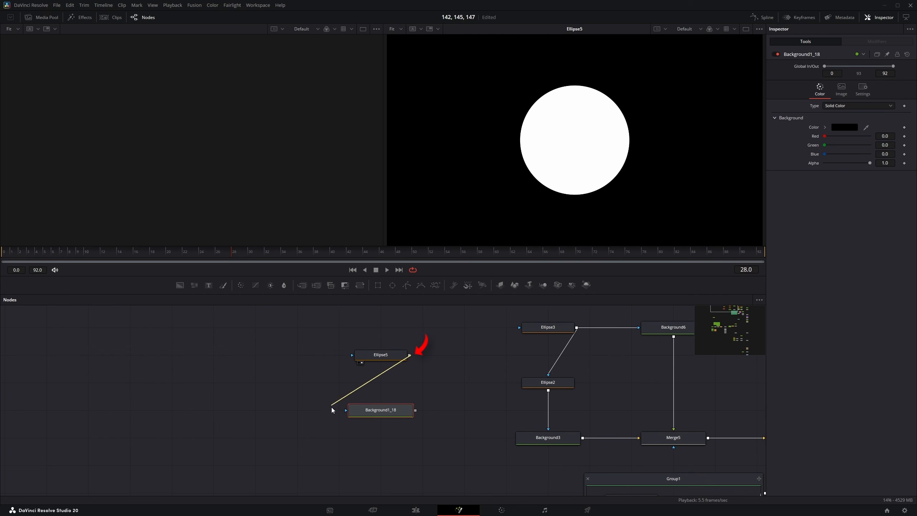
{"action": "left_click_drag", "start_coordinate": [332, 409], "coordinate": [347, 414]}
{"action": "key", "text": "2"}
{"action": "left_click", "coordinate": [398, 360]}
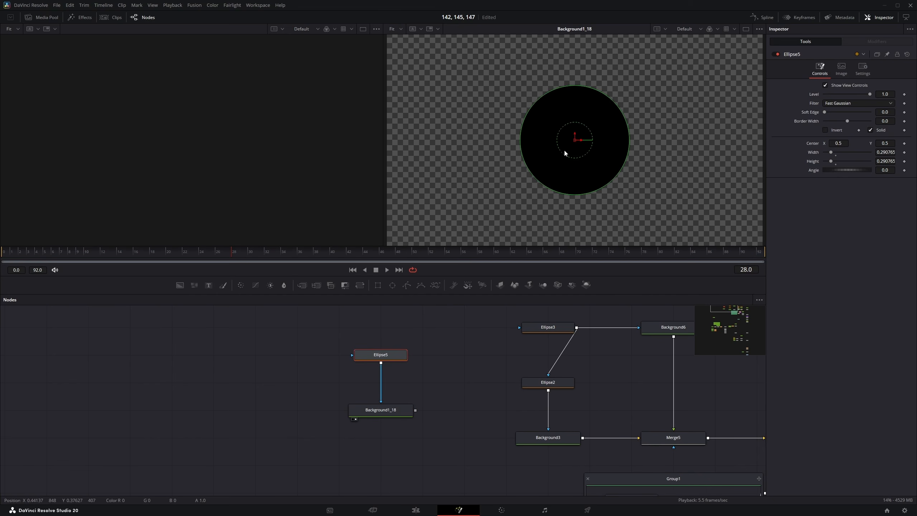
{"action": "mouse_move", "coordinate": [578, 137]}
{"action": "left_mouse_down"}
{"action": "mouse_move", "coordinate": [576, 168]}
{"action": "mouse_move", "coordinate": [580, 135]}
{"action": "left_mouse_up"}
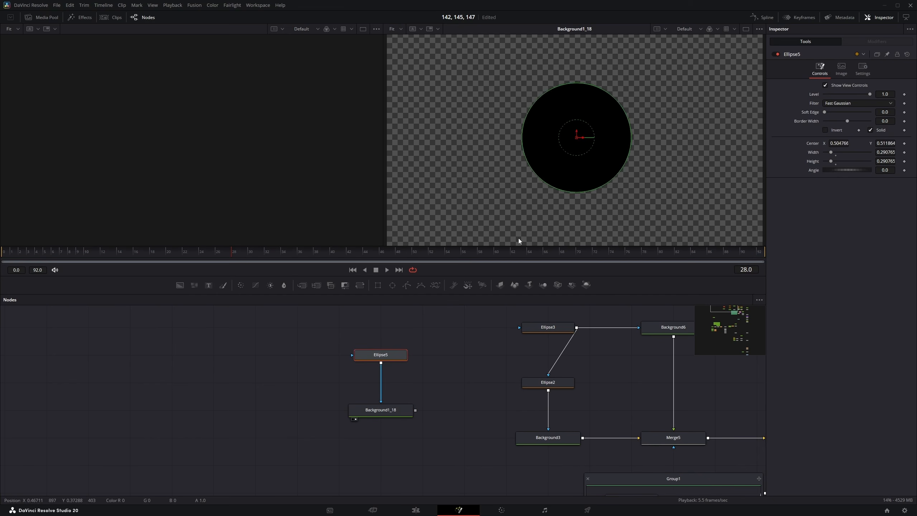
Step: Set the new background's color to bright green #53ff14
{"action": "left_click", "coordinate": [389, 410]}
{"action": "left_click", "coordinate": [843, 127]}
{"action": "left_click", "coordinate": [507, 200]}
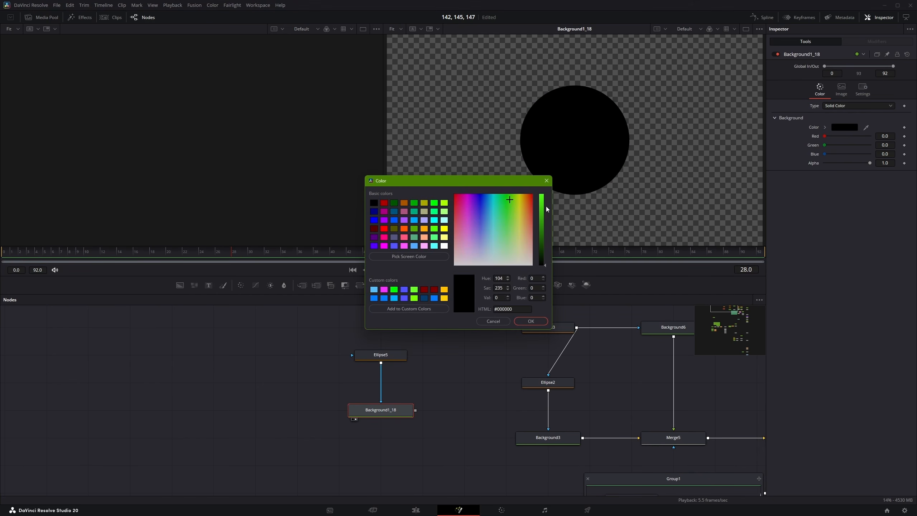
{"action": "left_click_drag", "start_coordinate": [547, 208], "coordinate": [543, 194]}
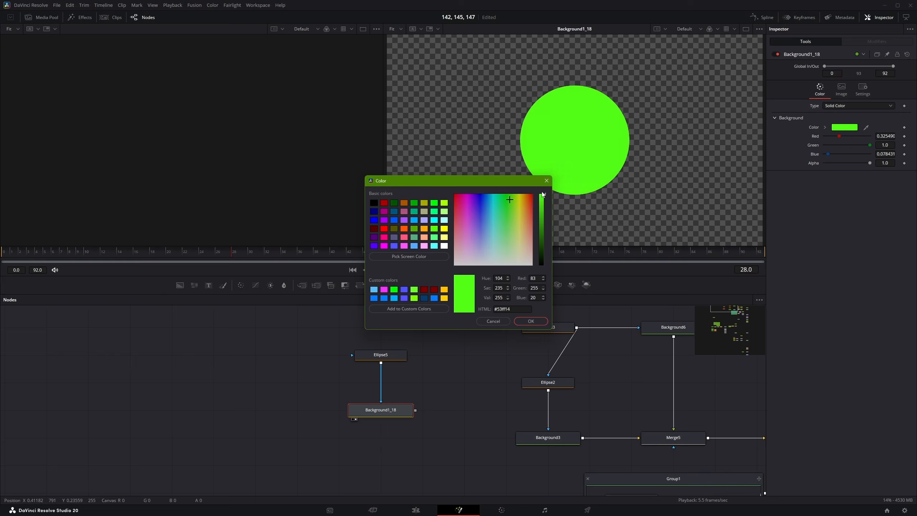
{"action": "left_click", "coordinate": [530, 320]}
Step: Add a second ellipse mask, invert it, size it to about 0.27 and set its soft edge to 0.0875
{"action": "left_click", "coordinate": [381, 354]}
{"action": "left_click_drag", "start_coordinate": [393, 287], "coordinate": [426, 348]}
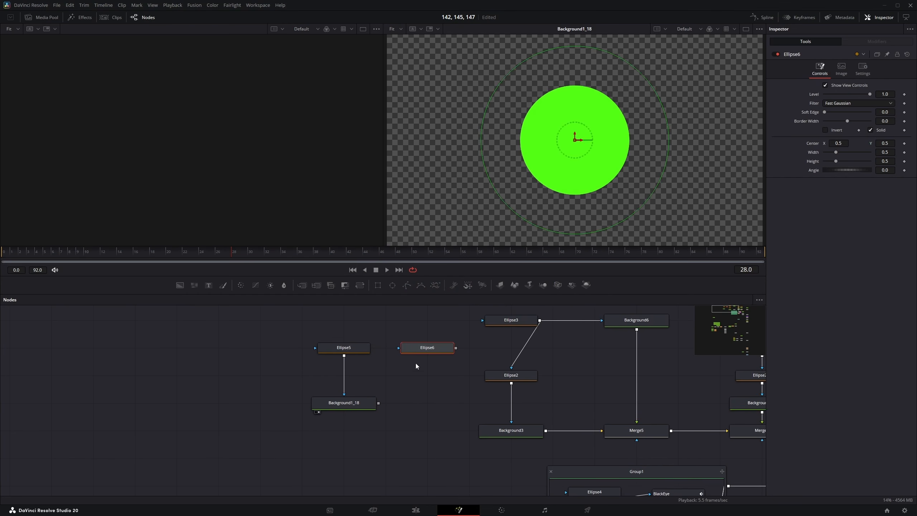
{"action": "key", "text": "2"}
{"action": "left_click", "coordinate": [825, 130]}
{"action": "left_click_drag", "start_coordinate": [649, 83], "coordinate": [613, 107]}
{"action": "left_click_drag", "start_coordinate": [824, 113], "coordinate": [844, 112]}
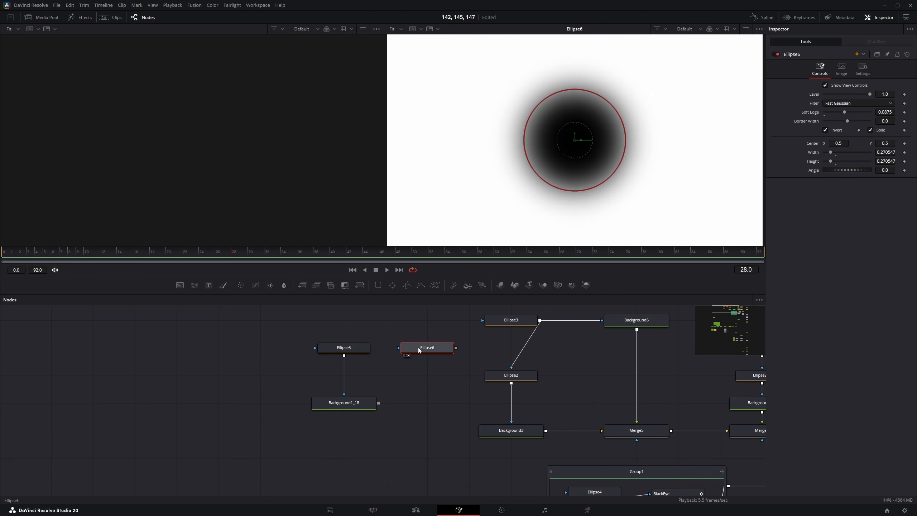
Step: Insert the inverted ellipse between the first ellipse and the green background
{"action": "mouse_move", "coordinate": [406, 348]}
{"action": "left_mouse_down"}
{"action": "mouse_move", "coordinate": [365, 375]}
{"action": "mouse_move", "coordinate": [344, 375]}
{"action": "left_mouse_up"}
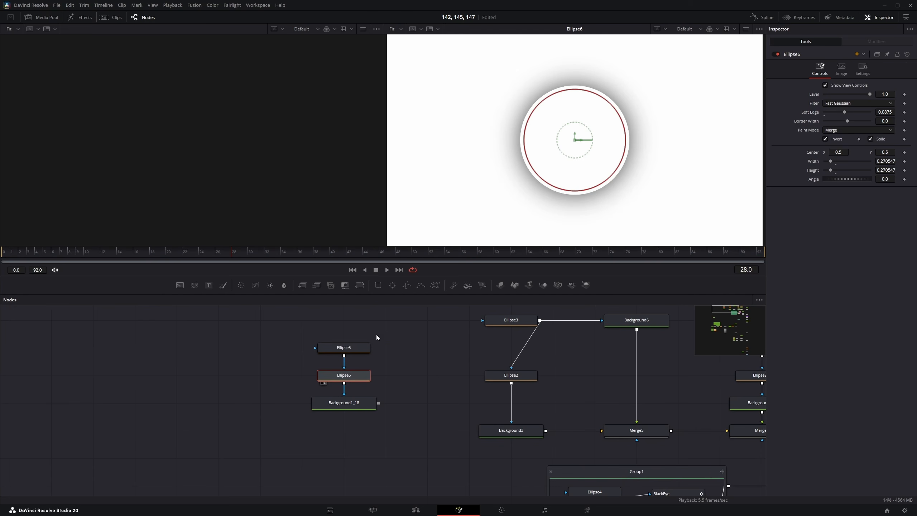
{"action": "left_click", "coordinate": [288, 347]}
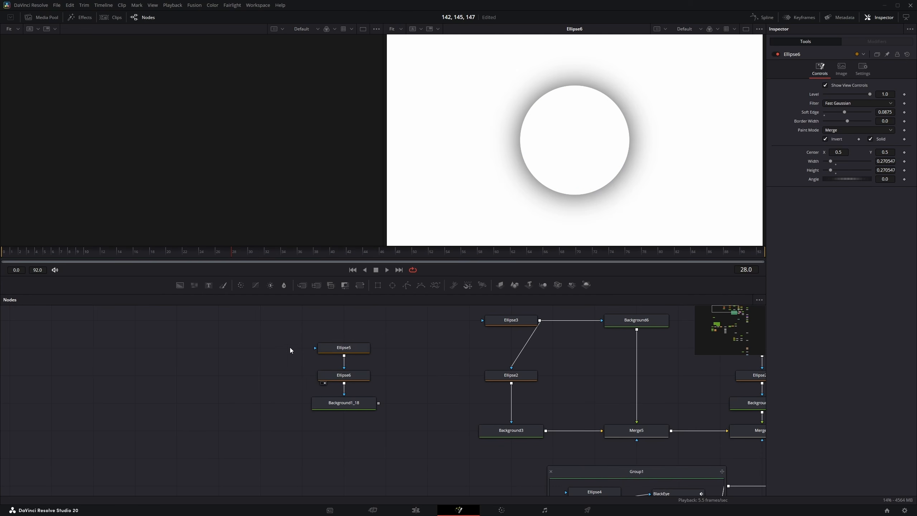
Step: Compare the first ellipse, the second ellipse and the green background in the second viewer, ending on the second ellipse
{"action": "left_click", "coordinate": [336, 350]}
{"action": "key", "text": "2"}
{"action": "left_click", "coordinate": [345, 375]}
{"action": "key", "text": "2"}
{"action": "left_click", "coordinate": [379, 390]}
{"action": "left_click", "coordinate": [366, 404]}
{"action": "key", "text": "2"}
{"action": "left_click", "coordinate": [409, 364]}
{"action": "left_click", "coordinate": [356, 375]}
{"action": "key", "text": "2"}
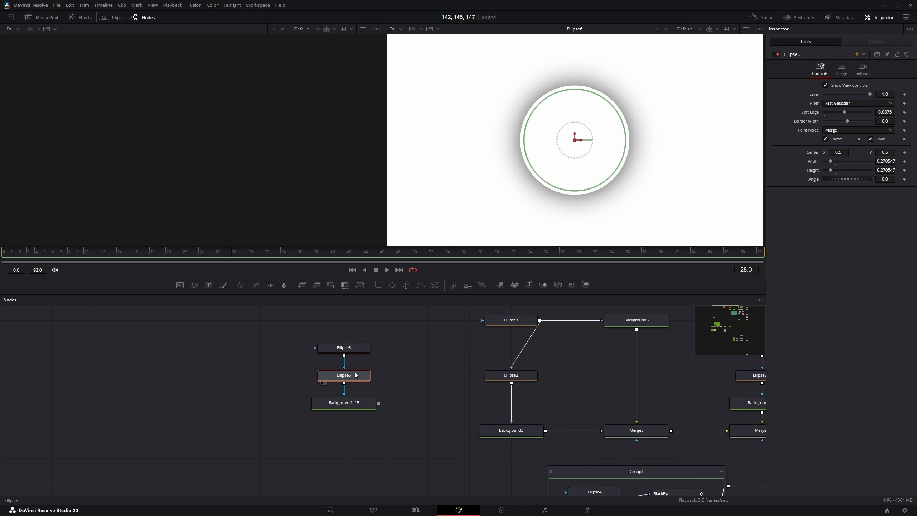
Step: Set the inverted ellipse's paint mode to Multiply and display the green background in the second viewer
{"action": "left_click", "coordinate": [854, 131]}
{"action": "left_click", "coordinate": [843, 185]}
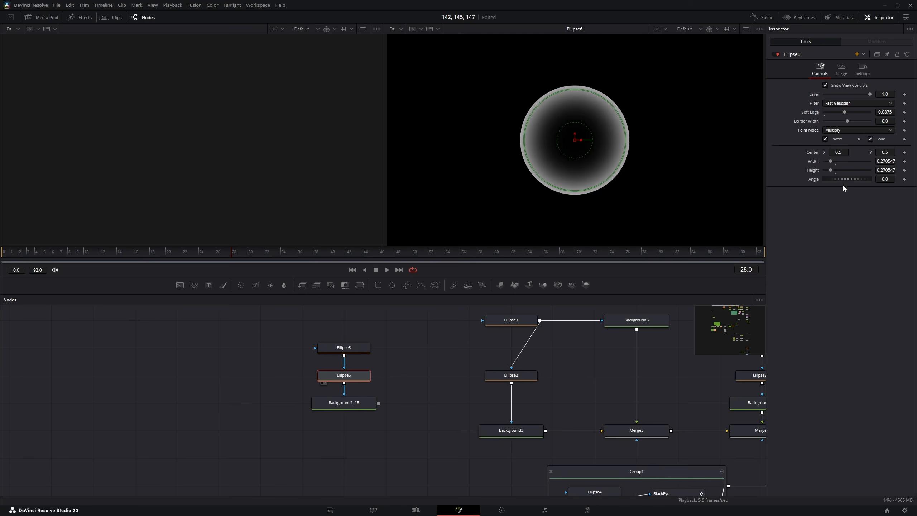
{"action": "mouse_move", "coordinate": [597, 94]}
{"action": "left_mouse_down"}
{"action": "mouse_move", "coordinate": [581, 123]}
{"action": "mouse_move", "coordinate": [651, 95]}
{"action": "left_mouse_up"}
{"action": "left_click", "coordinate": [354, 398]}
{"action": "key", "text": "2"}
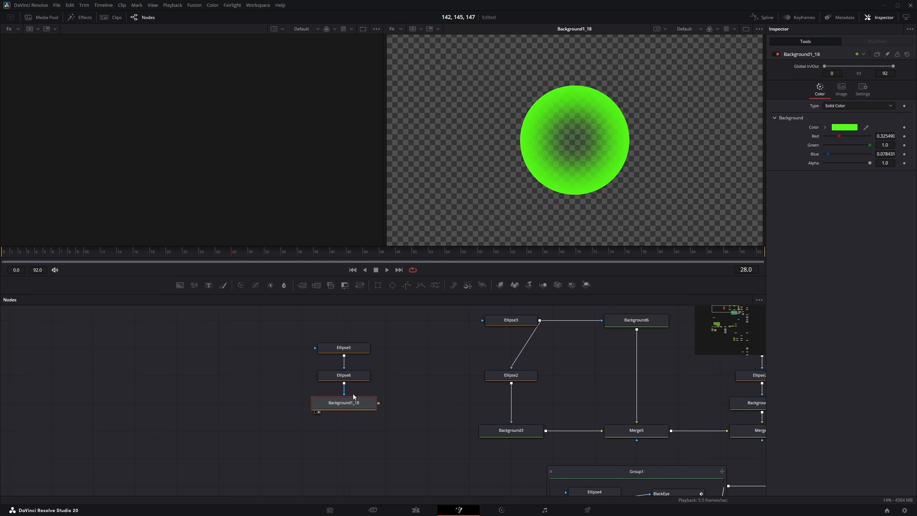
Step: Display the original head's Ellipse2 mask and Background3 in the second viewer
{"action": "left_click", "coordinate": [357, 375]}
{"action": "left_click", "coordinate": [523, 374]}
{"action": "key", "text": "2"}
{"action": "left_click_drag", "start_coordinate": [529, 375], "coordinate": [479, 354]}
{"action": "left_click", "coordinate": [462, 412]}
{"action": "key", "text": "2"}
{"action": "left_click_drag", "start_coordinate": [543, 313], "coordinate": [431, 359]}
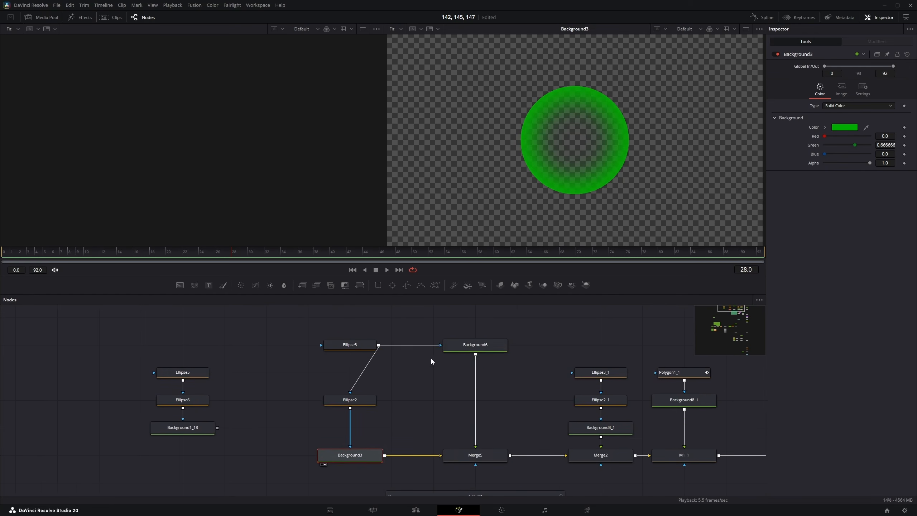
Step: Display Ellipse3 and the Background6 node it masks in the second viewer
{"action": "left_click", "coordinate": [370, 347]}
{"action": "key", "text": "2"}
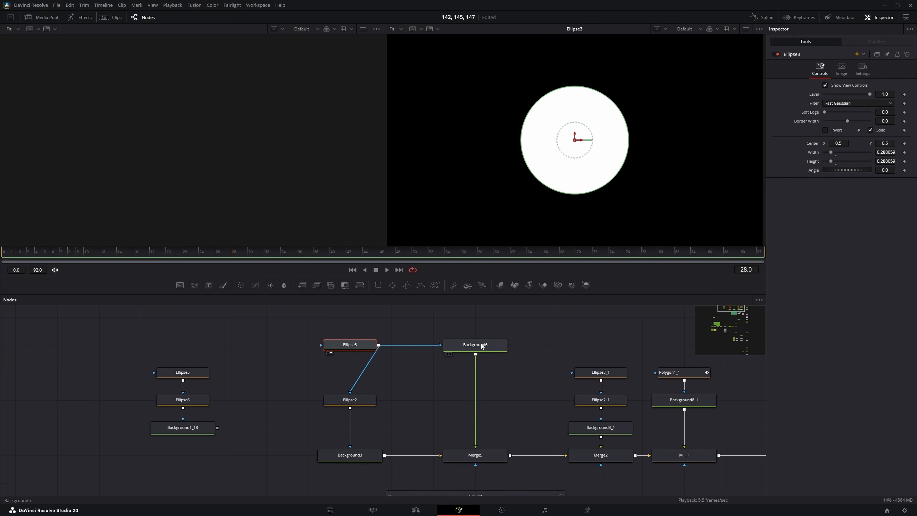
{"action": "left_click", "coordinate": [482, 346]}
{"action": "key", "text": "2"}
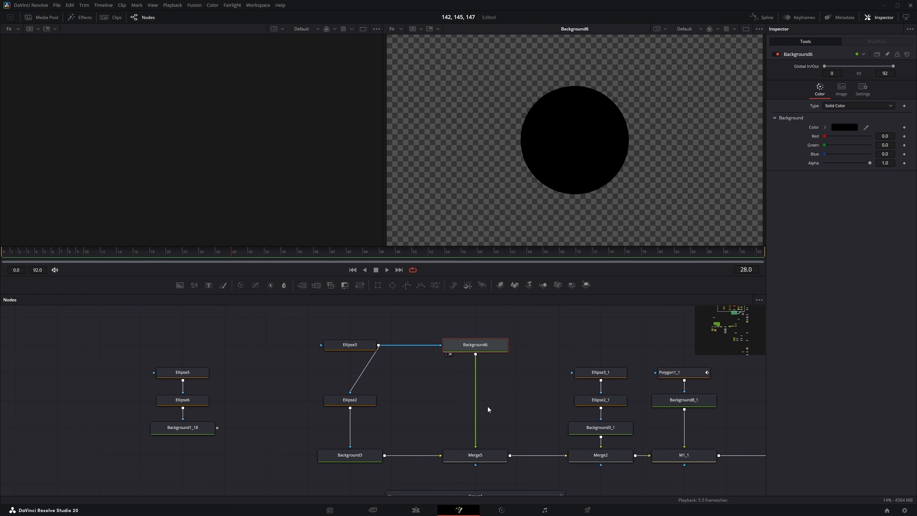
Step: Display Merge5 in the second viewer and reset its operator to Over and blend to 1.0
{"action": "scroll", "coordinate": [487, 406], "scroll_direction": "up", "scroll_amount": 2}
{"action": "left_click", "coordinate": [432, 432]}
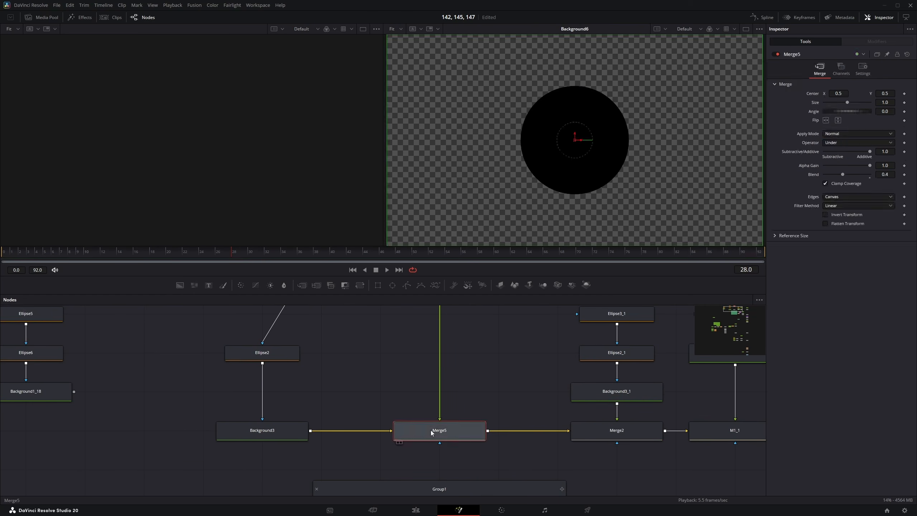
{"action": "key", "text": "2"}
{"action": "key", "text": "ctrl+z"}
{"action": "key", "text": "ctrl+z"}
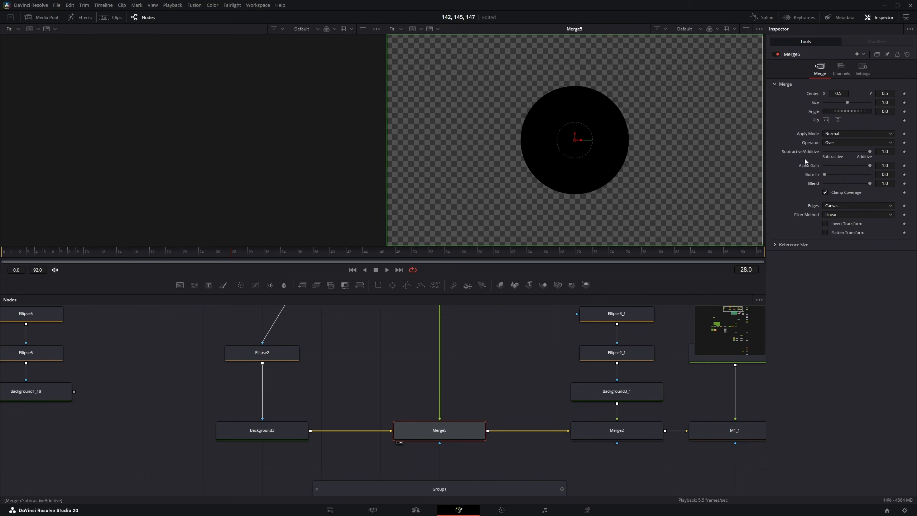
Step: Set Merge5's operator to Under and its blend to 0.6
{"action": "left_click", "coordinate": [833, 144]}
{"action": "left_click", "coordinate": [836, 224]}
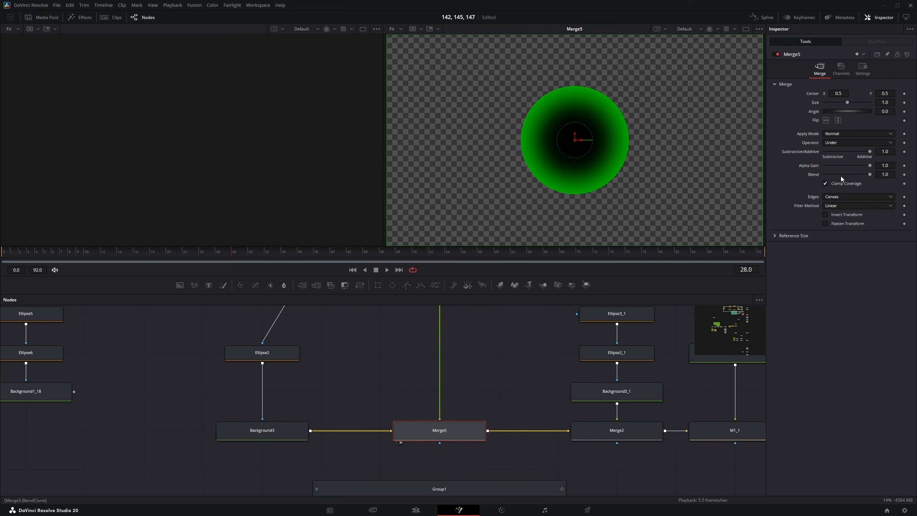
{"action": "left_click", "coordinate": [841, 176]}
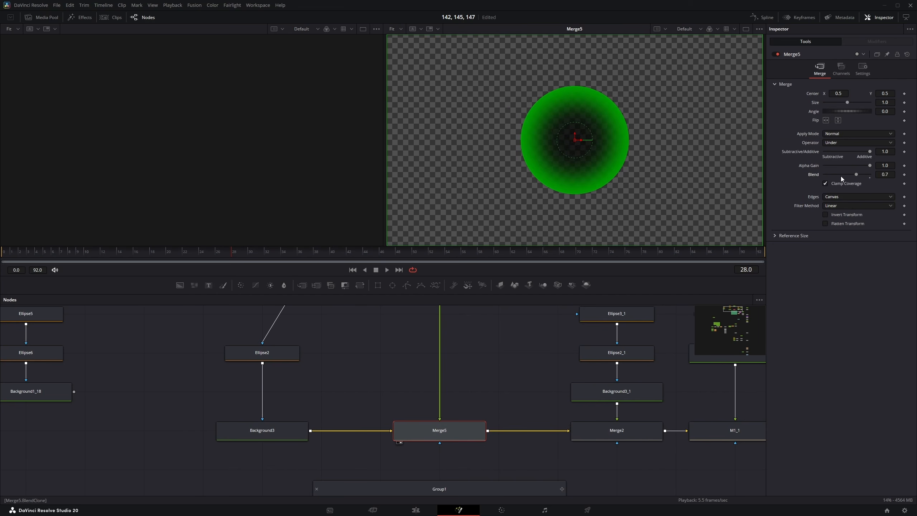
{"action": "left_click_drag", "start_coordinate": [682, 338], "coordinate": [525, 345]}
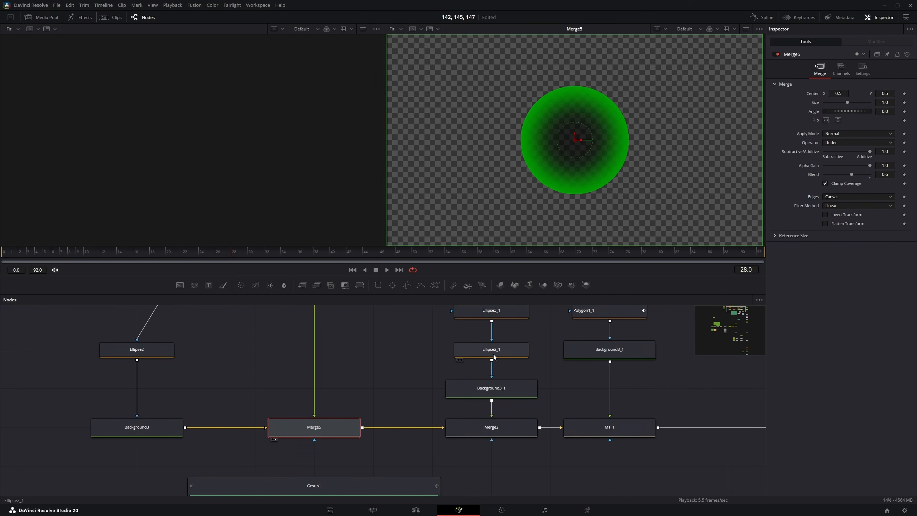
Step: Display the rim highlight's Ellipse3_1, Ellipse2_1 and Background3_1 nodes, followed by Merge2, in the second viewer
{"action": "left_click", "coordinate": [489, 314]}
{"action": "left_click", "coordinate": [491, 350]}
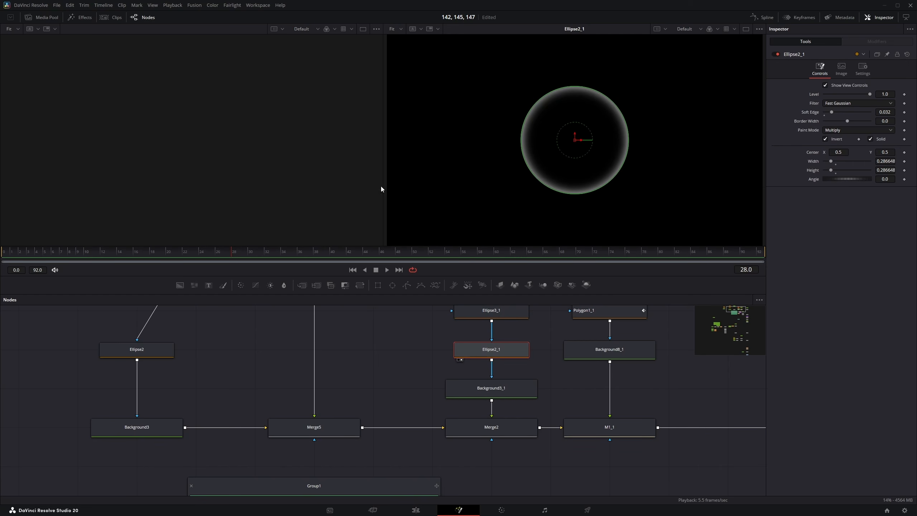
{"action": "left_click", "coordinate": [522, 386]}
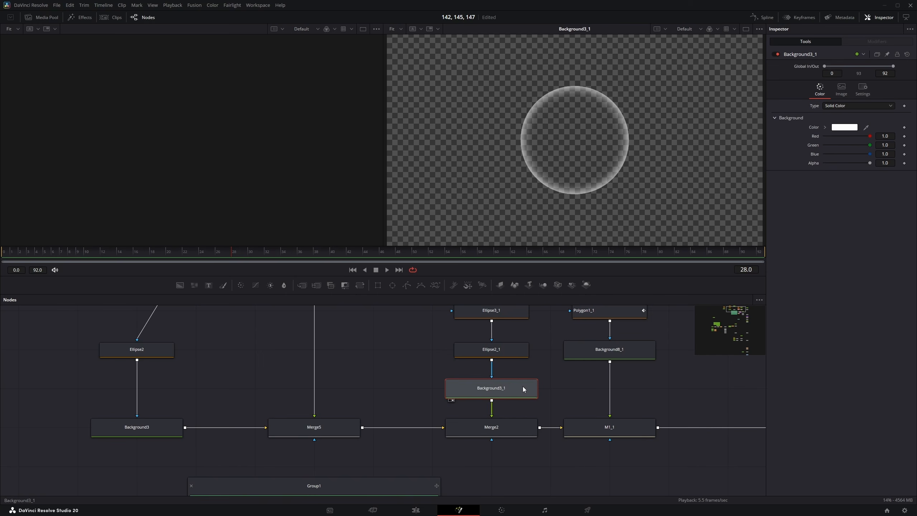
{"action": "left_click", "coordinate": [518, 429]}
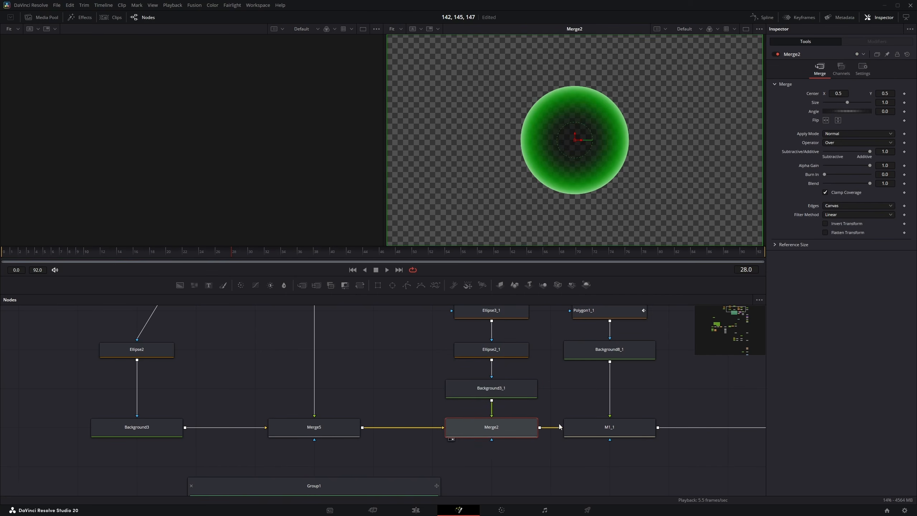
Step: Display the mouth's Polygon1_1 and Background8_1 nodes, followed by the M1_1 merge, in the second viewer
{"action": "scroll", "coordinate": [559, 424], "scroll_direction": "right", "scroll_amount": 2}
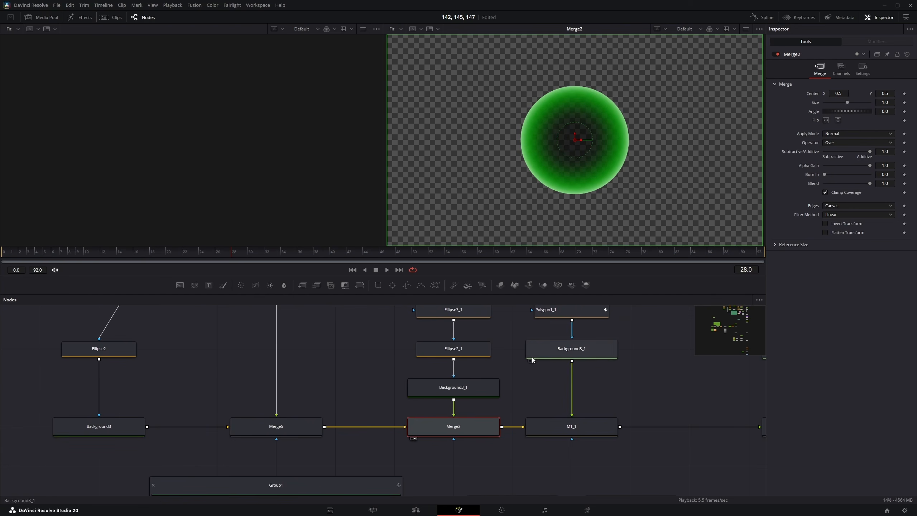
{"action": "scroll", "coordinate": [532, 356], "scroll_direction": "right", "scroll_amount": 4}
{"action": "left_click", "coordinate": [477, 327]}
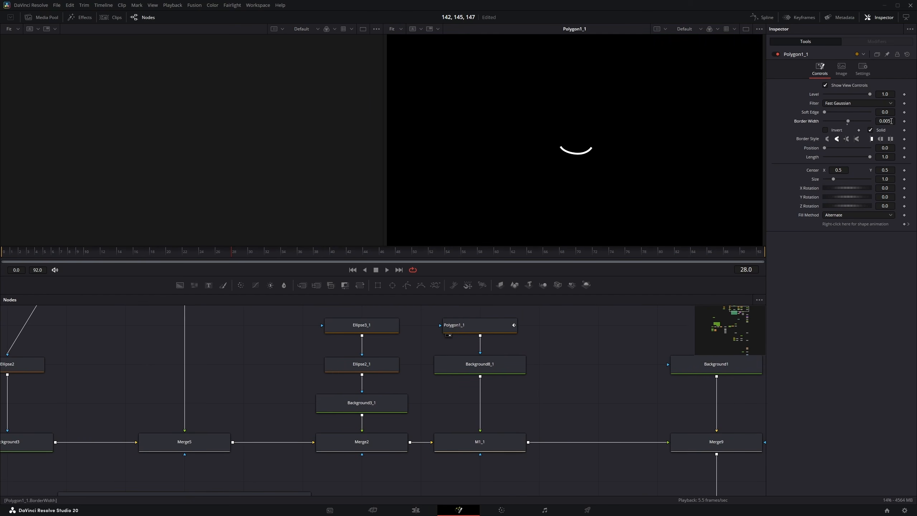
{"action": "left_click", "coordinate": [491, 363]}
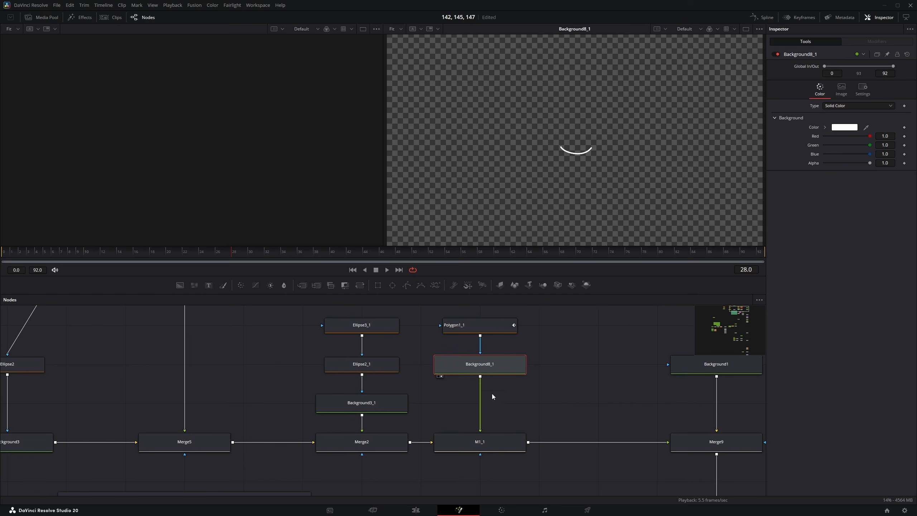
{"action": "left_click", "coordinate": [473, 449]}
{"action": "scroll", "coordinate": [473, 448], "scroll_direction": "right", "scroll_amount": 7}
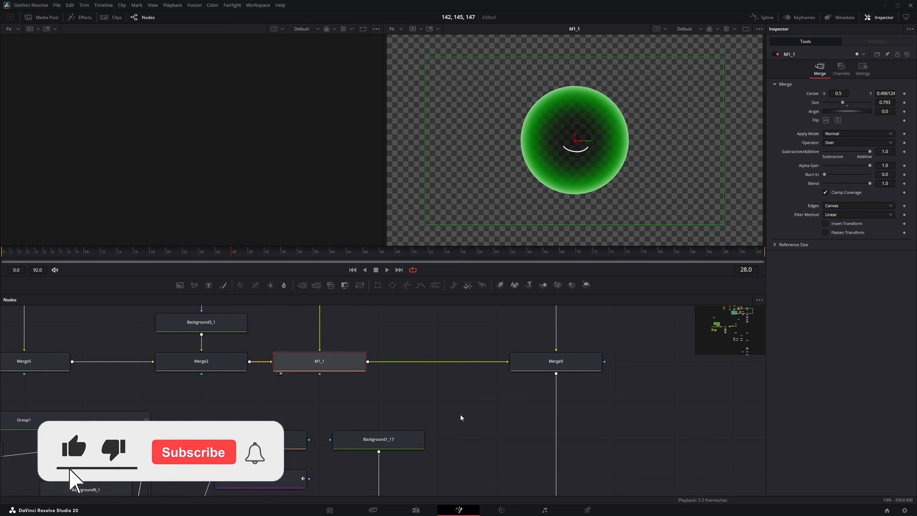
Step: Display the Merge7_1 node combining both eyes in the second viewer and bring its Group1 source nodes into view
{"action": "scroll", "coordinate": [444, 390], "scroll_direction": "down", "scroll_amount": 4}
{"action": "left_click", "coordinate": [474, 440]}
{"action": "key", "text": "2"}
{"action": "left_click", "coordinate": [572, 397]}
{"action": "scroll", "coordinate": [233, 377], "scroll_direction": "left", "scroll_amount": 4}
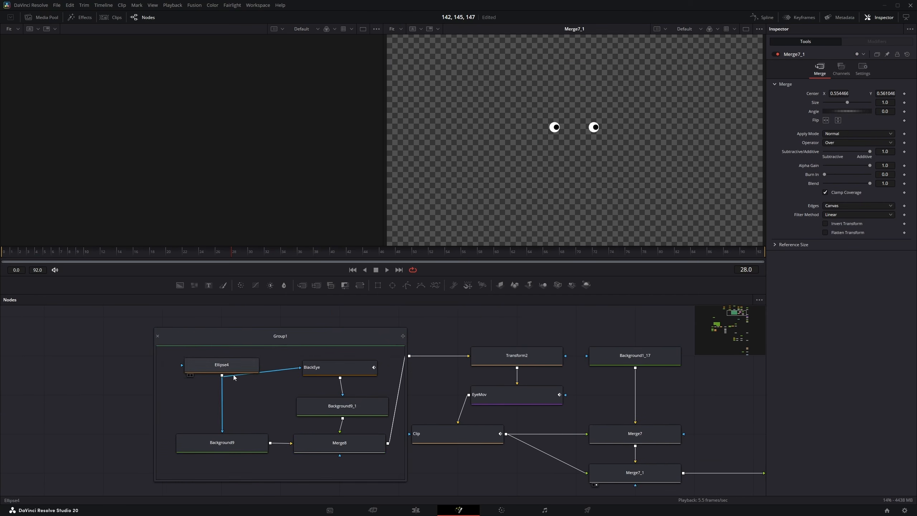
Step: Display the eye group's Ellipse4, BlackEye, Background9_1 and Merge8 nodes one after another in the second viewer
{"action": "left_click", "coordinate": [246, 366]}
{"action": "left_click_drag", "start_coordinate": [246, 366], "coordinate": [383, 352]}
{"action": "key", "text": "2"}
{"action": "left_click", "coordinate": [370, 432]}
{"action": "key", "text": "2"}
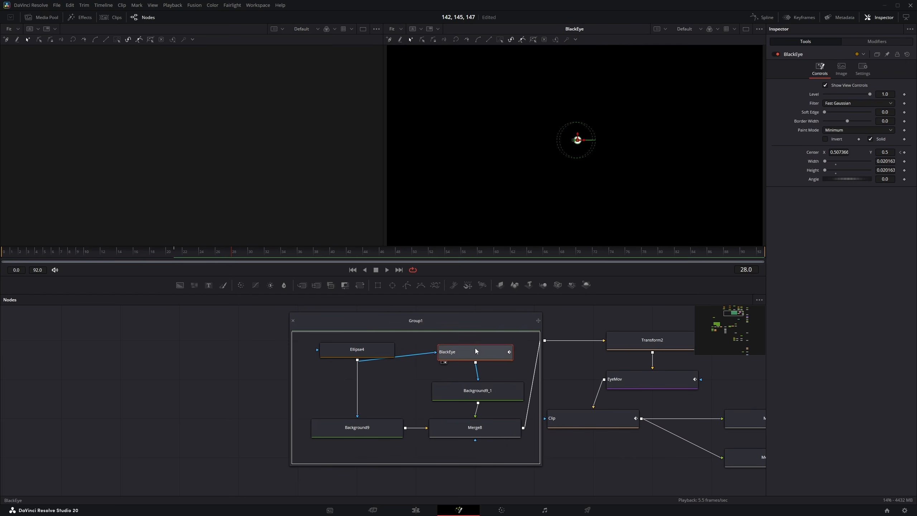
{"action": "left_click", "coordinate": [480, 396]}
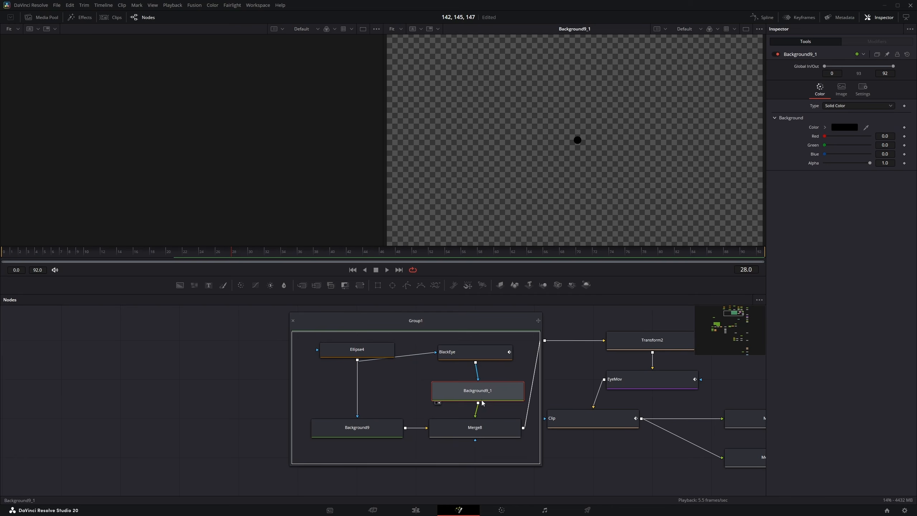
{"action": "left_click", "coordinate": [459, 434]}
{"action": "left_click", "coordinate": [602, 482]}
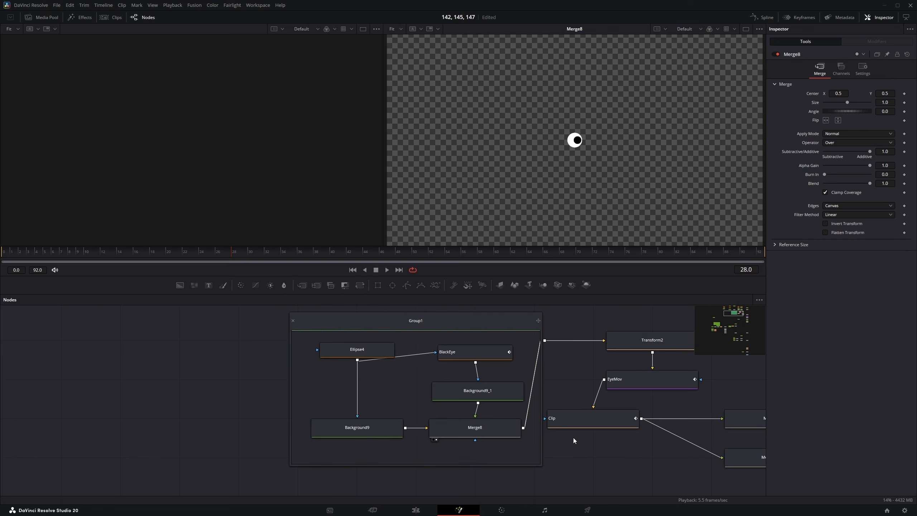
Step: Display BlackEye in the second viewer and scrub from frame 0 to frame 21 to check the pupil's movement
{"action": "left_click", "coordinate": [470, 358]}
{"action": "left_click", "coordinate": [445, 362]}
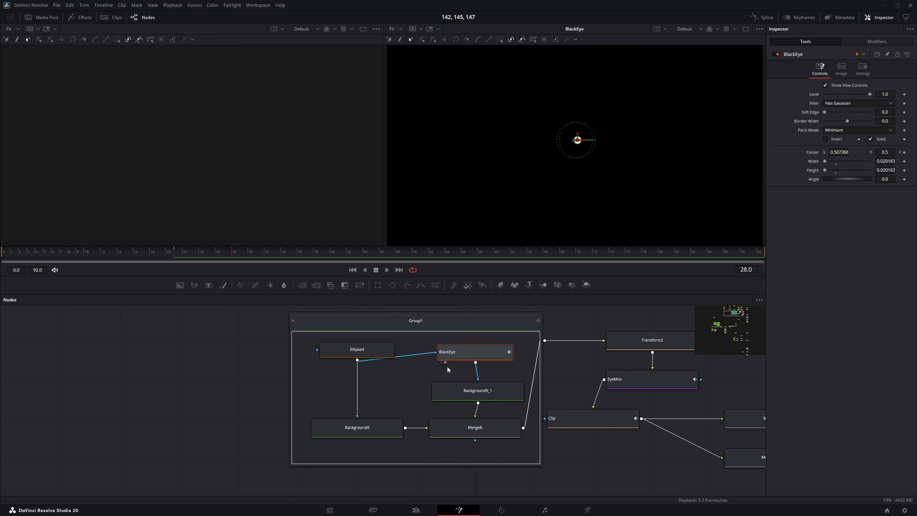
{"action": "scroll", "coordinate": [577, 126], "scroll_direction": "up", "scroll_amount": 6}
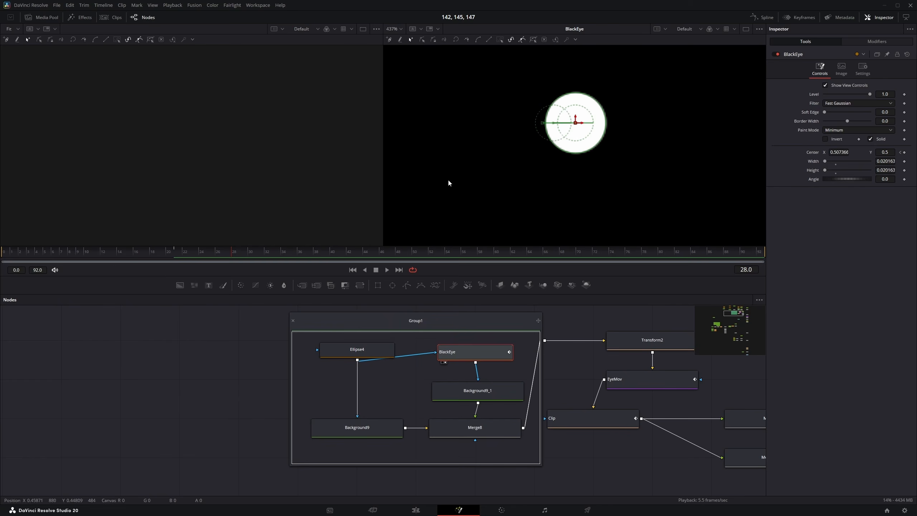
{"action": "left_click_drag", "start_coordinate": [184, 253], "coordinate": [2, 255]}
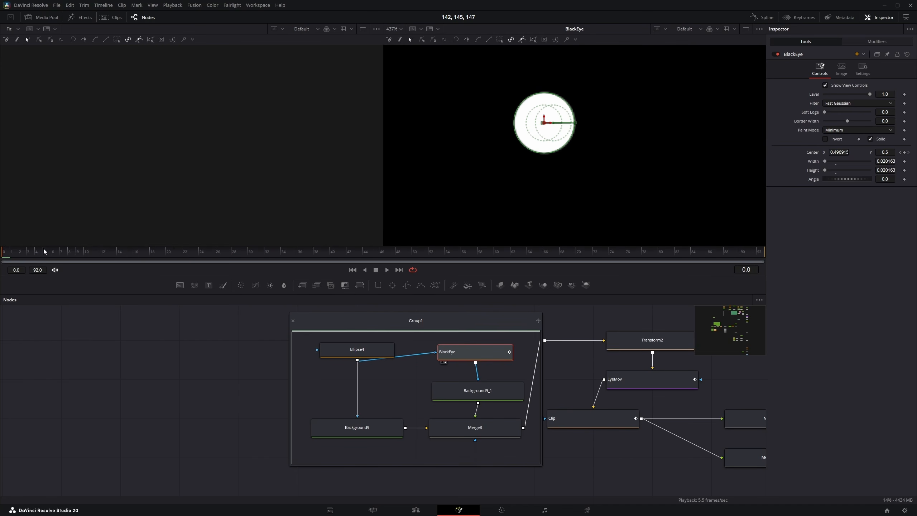
{"action": "left_click_drag", "start_coordinate": [44, 251], "coordinate": [173, 253]}
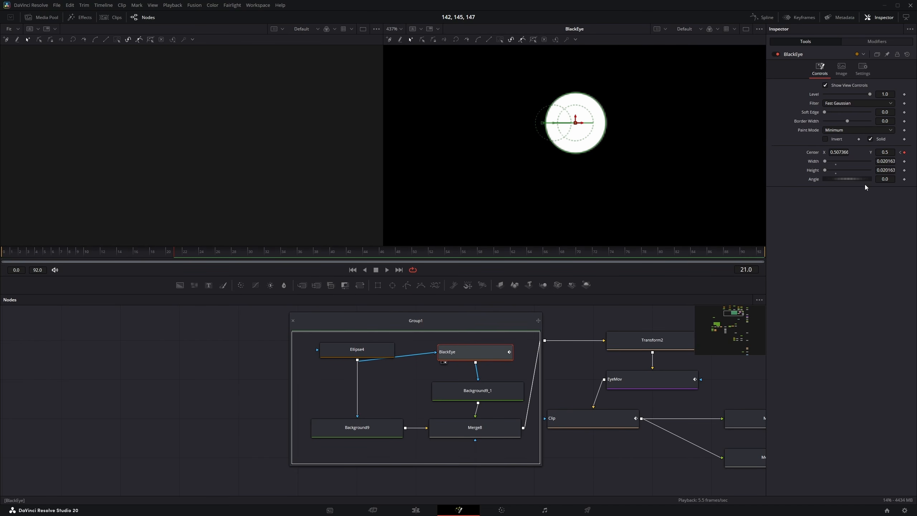
Step: Show BlackEye's Displacement curve in the Spline editor and make all its keyframes linear
{"action": "left_click", "coordinate": [762, 17]}
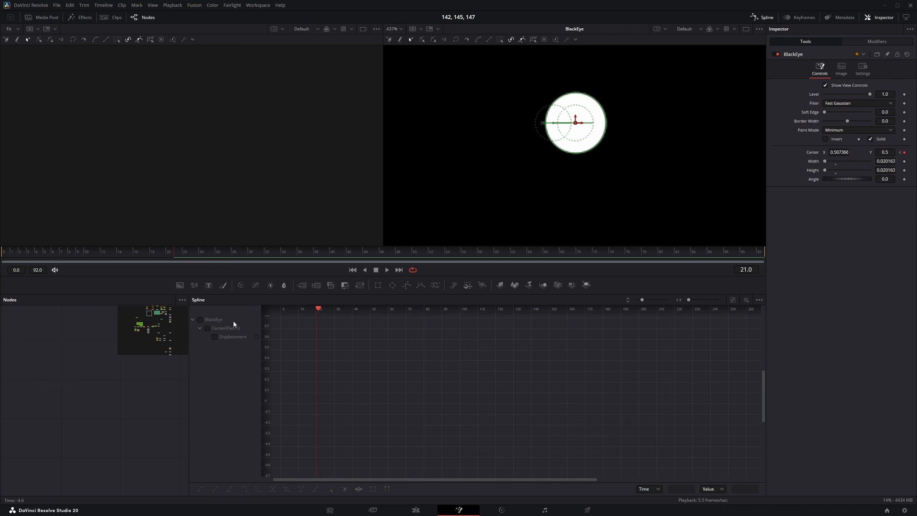
{"action": "left_click", "coordinate": [212, 320]}
{"action": "key", "text": "ctrl+f"}
{"action": "scroll", "coordinate": [422, 375], "scroll_direction": "down", "scroll_amount": 2}
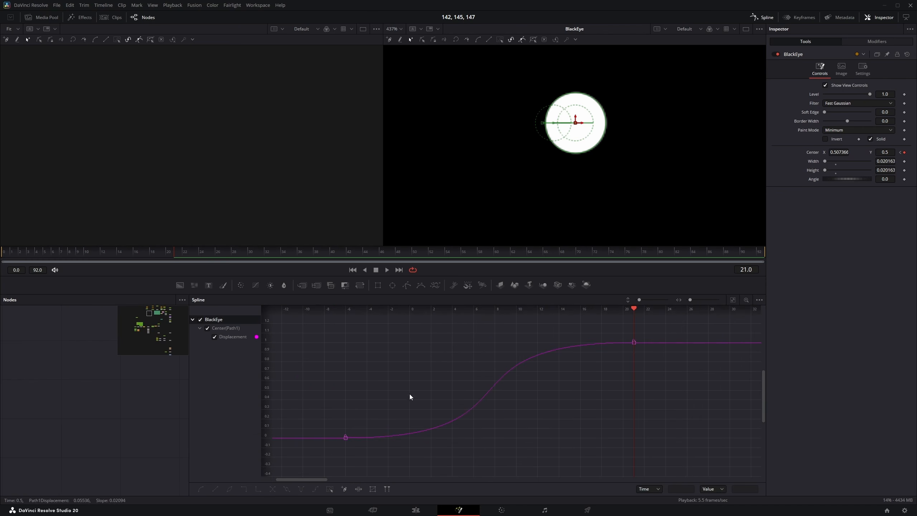
{"action": "key", "text": "ctrl+a"}
{"action": "left_click", "coordinate": [116, 486]}
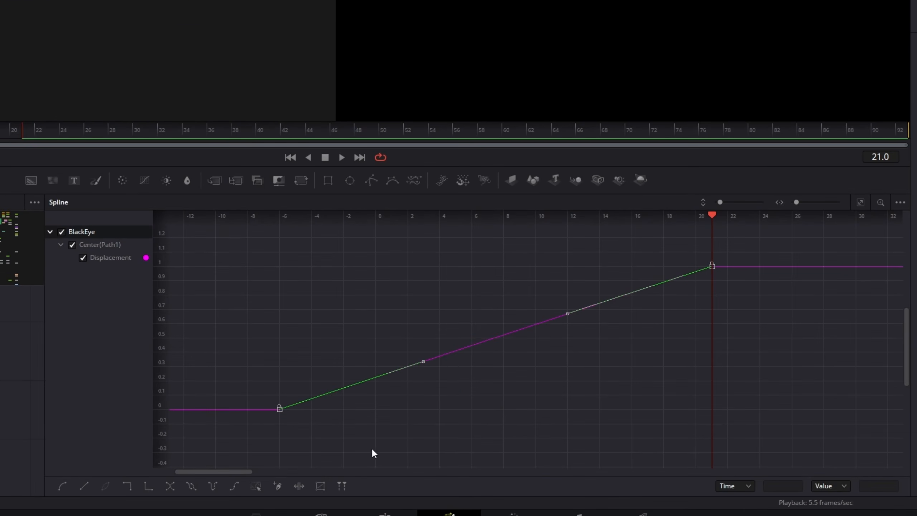
Step: Smooth both BlackEye Displacement keyframes, lengthen their handles toward each other for a stronger ease, and close the Spline editor
{"action": "left_click", "coordinate": [273, 444]}
{"action": "left_click_drag", "start_coordinate": [225, 462], "coordinate": [783, 239]}
{"action": "key", "text": "s"}
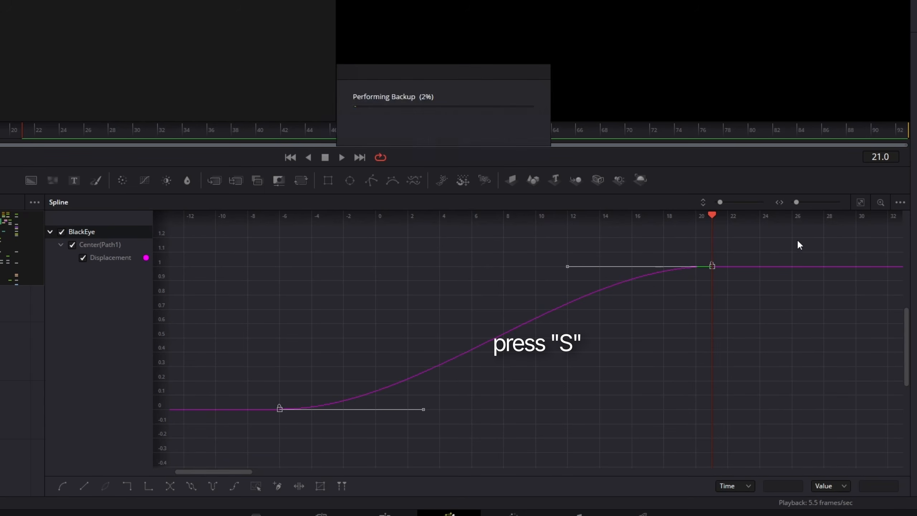
{"action": "left_click_drag", "start_coordinate": [563, 267], "coordinate": [411, 267]}
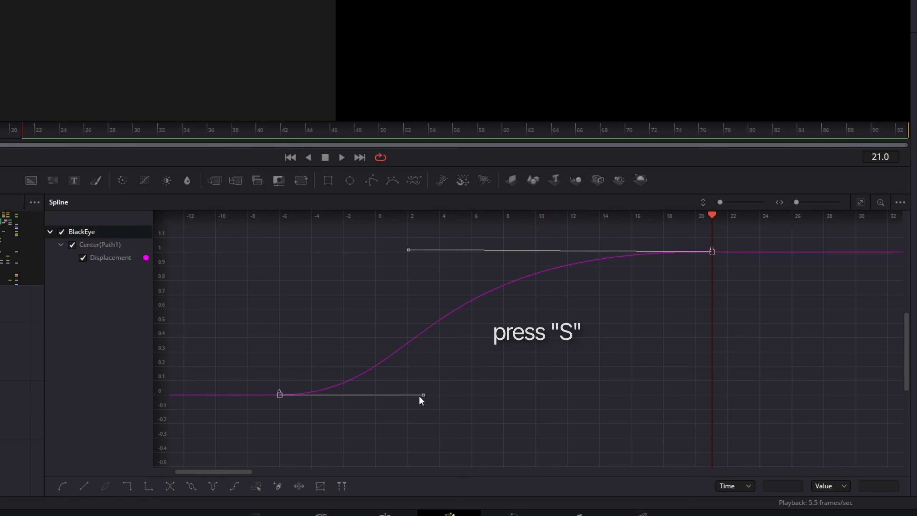
{"action": "left_click_drag", "start_coordinate": [422, 395], "coordinate": [471, 398]}
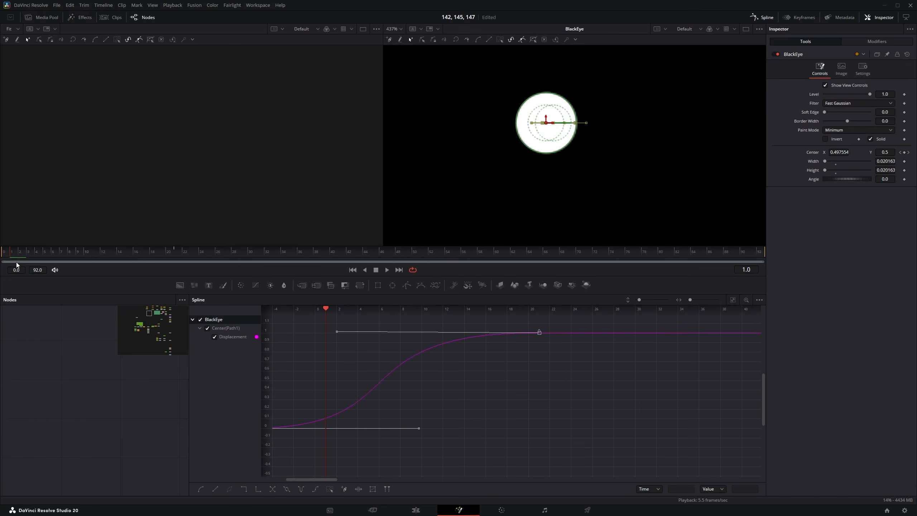
{"action": "left_click", "coordinate": [777, 19]}
Step: Display Transform2 and EyeMov in the second viewer and scrub the timeline to check the eye's sideways movement
{"action": "left_click", "coordinate": [617, 349]}
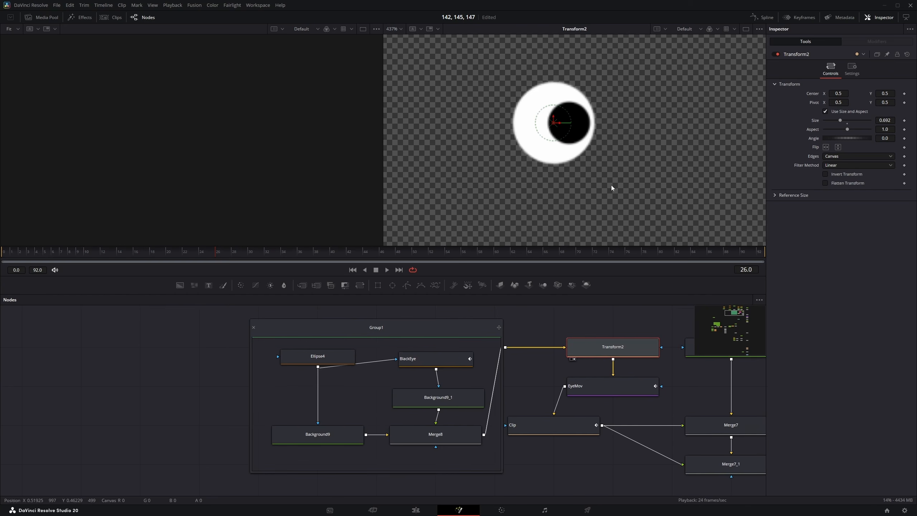
{"action": "key", "text": "ctrl+f"}
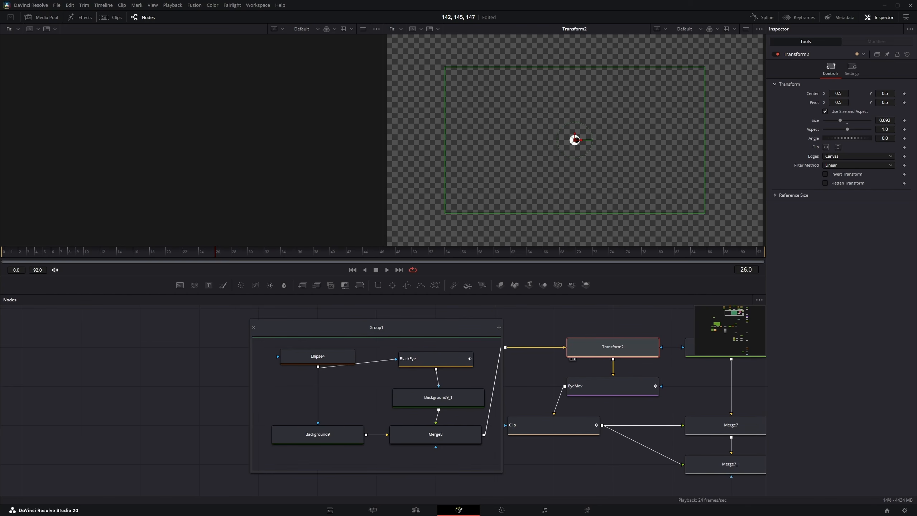
{"action": "left_click", "coordinate": [620, 387]}
{"action": "scroll", "coordinate": [591, 186], "scroll_direction": "up", "scroll_amount": 4}
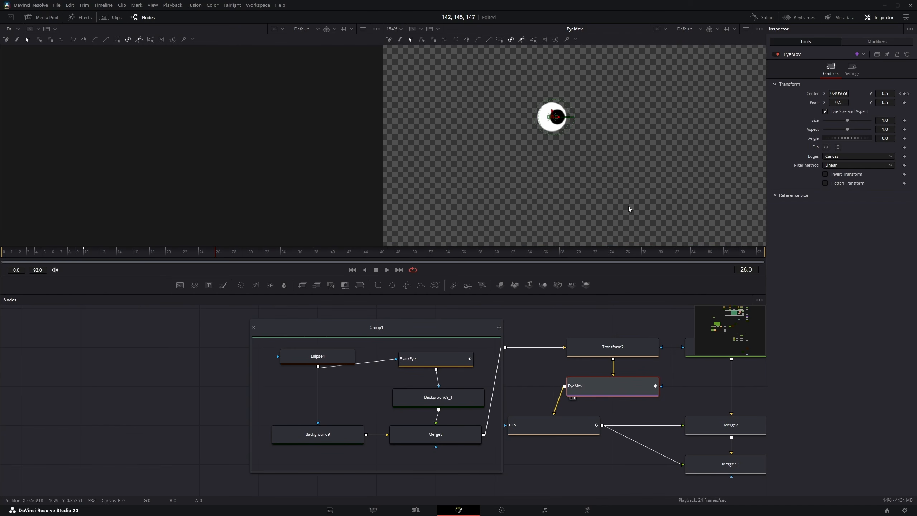
{"action": "scroll", "coordinate": [628, 207], "scroll_direction": "up", "scroll_amount": 3}
{"action": "left_click_drag", "start_coordinate": [606, 199], "coordinate": [648, 266]}
{"action": "left_click_drag", "start_coordinate": [57, 253], "coordinate": [130, 295]}
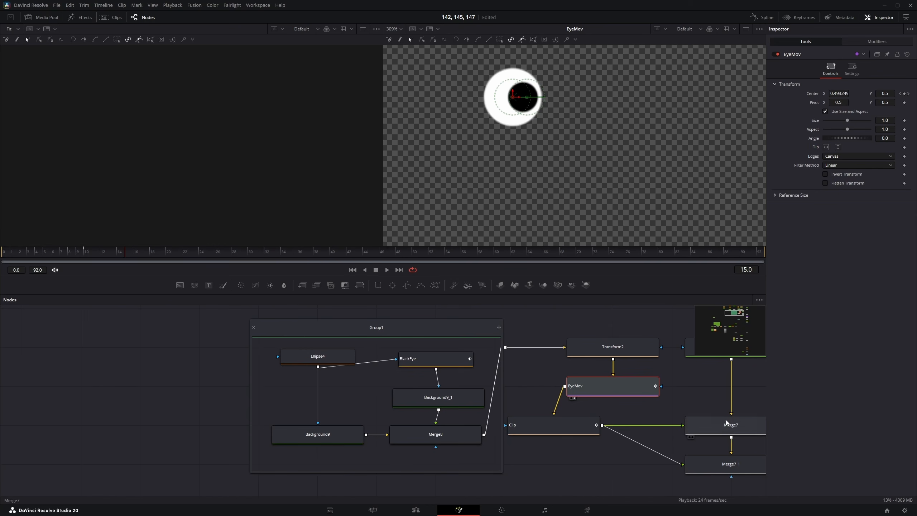
Step: Show EyeMov's Displacement curve in the Spline editor, fitted to the graph
{"action": "left_click", "coordinate": [759, 17]}
{"action": "left_click", "coordinate": [146, 320]}
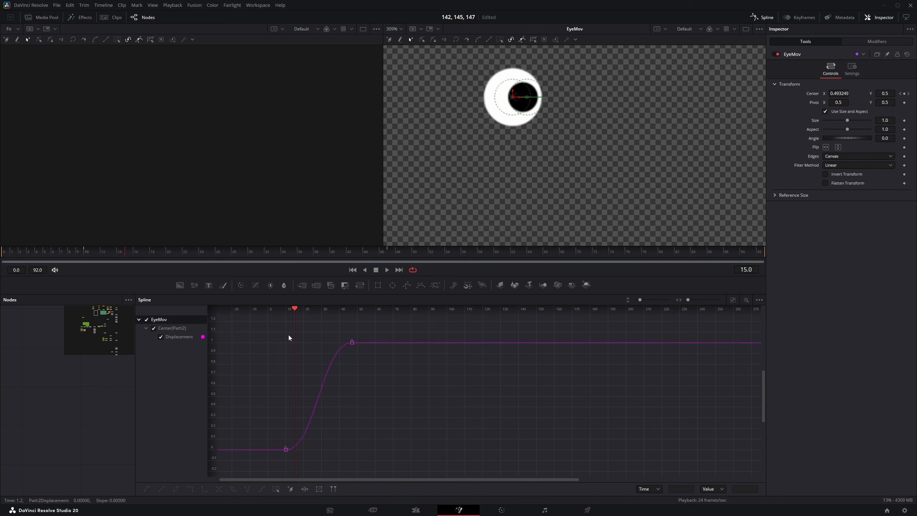
{"action": "key", "text": "ctrl+f"}
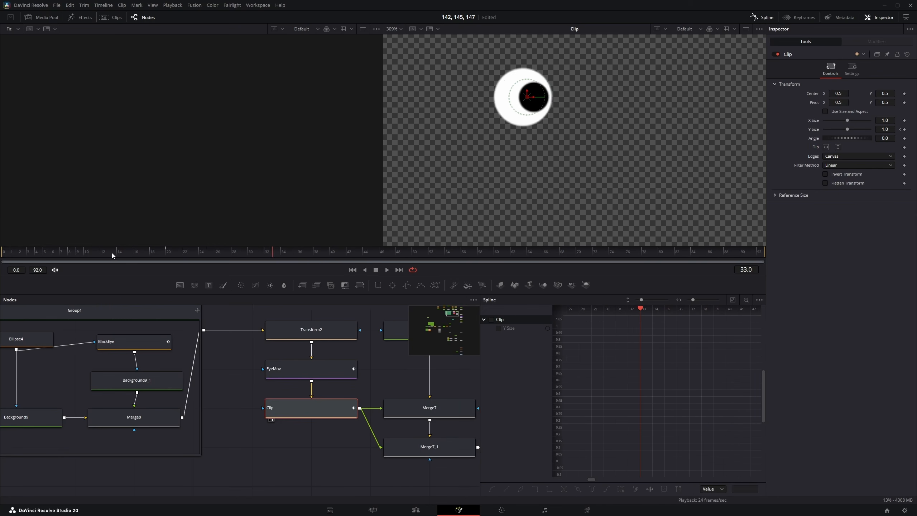
Step: On the Clip node, turn off Use Size and Aspect and keyframe Y Size at 1.0 on frame 20
{"action": "left_click", "coordinate": [112, 252]}
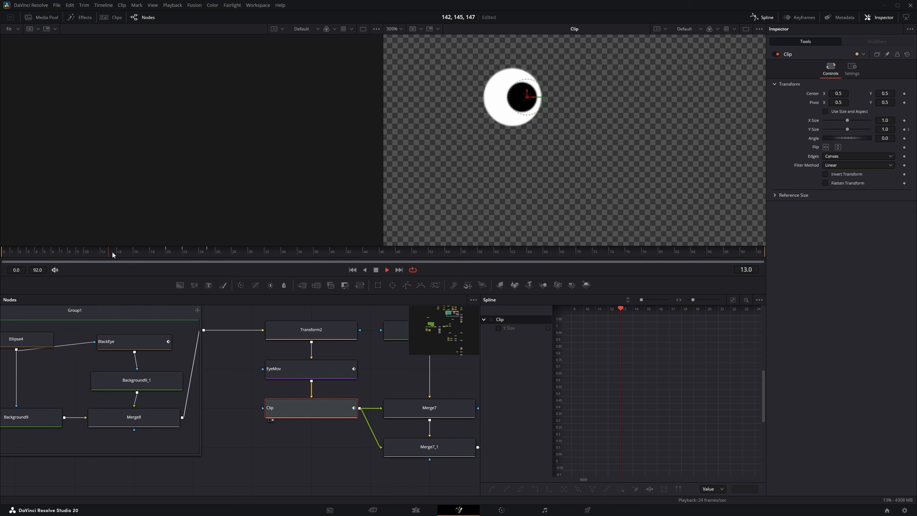
{"action": "left_click", "coordinate": [168, 253]}
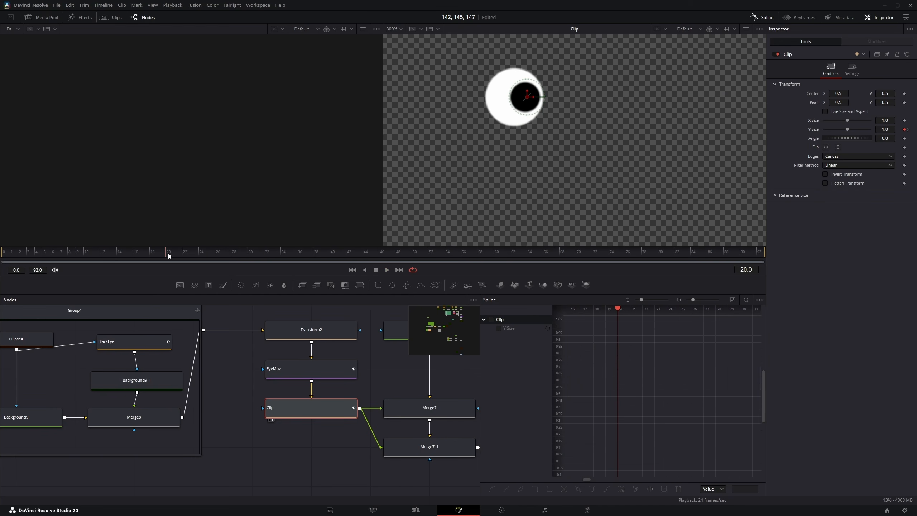
{"action": "left_click", "coordinate": [825, 111]}
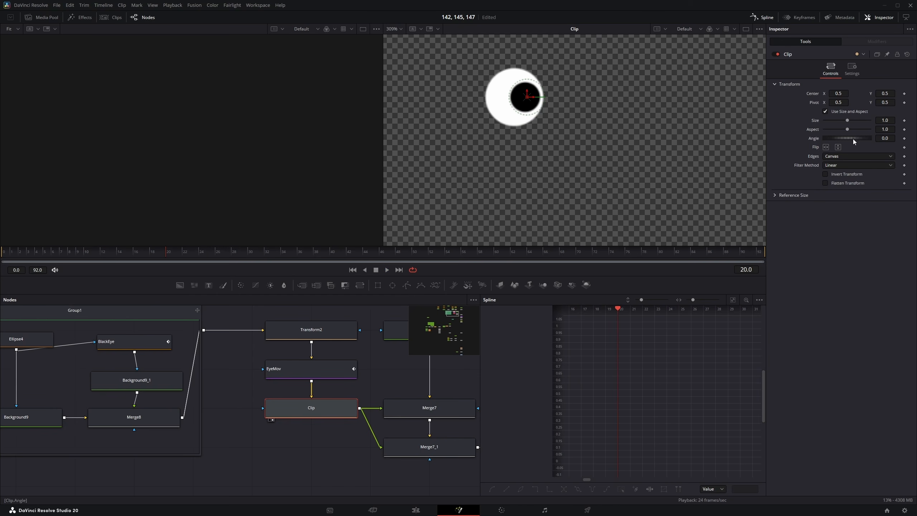
{"action": "left_click", "coordinate": [903, 129]}
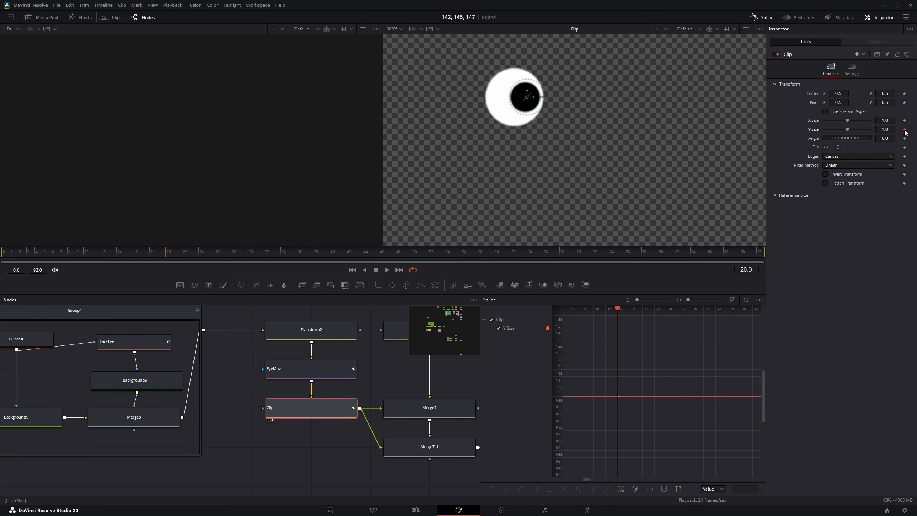
Step: Keyframe Clip's Y Size at 0.0 on frame 22 and 1.0 on frame 25, and play back the blink
{"action": "left_click", "coordinate": [184, 256]}
{"action": "left_click_drag", "start_coordinate": [854, 132], "coordinate": [469, 171]}
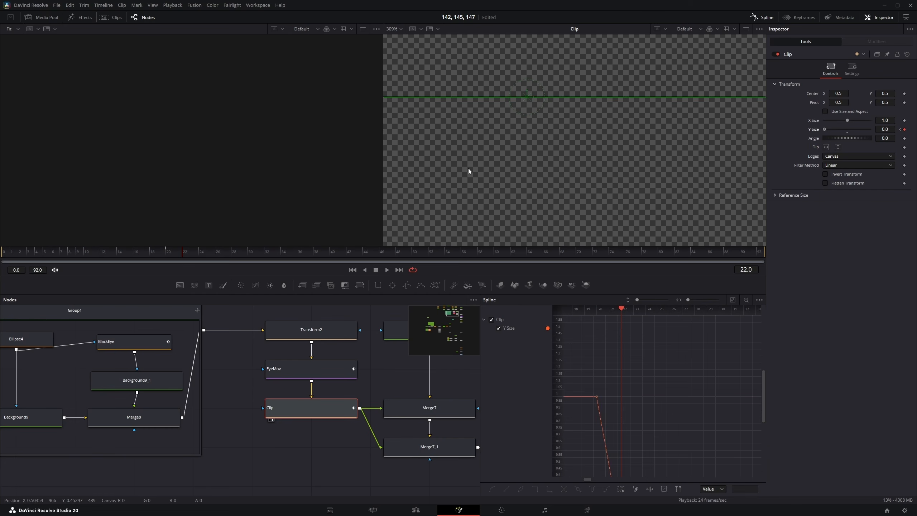
{"action": "left_click", "coordinate": [208, 252]}
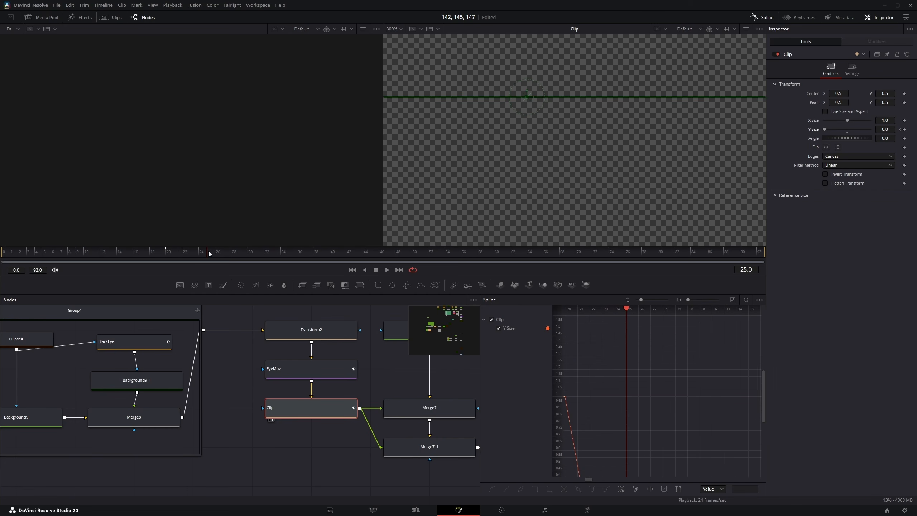
{"action": "double_click", "coordinate": [850, 135]}
{"action": "left_click", "coordinate": [151, 254]}
{"action": "key", "text": "space"}
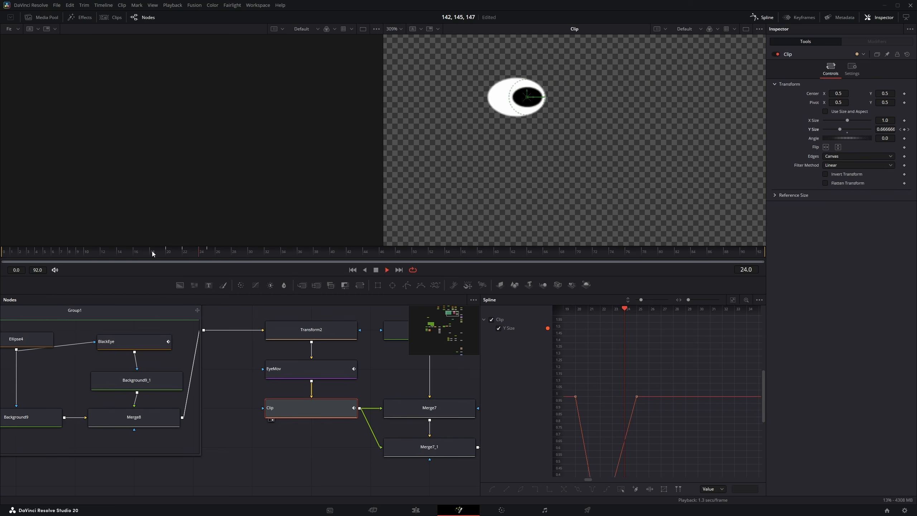
{"action": "key", "text": "space"}
Step: Display Background1_17 in the second viewer and lower its alpha until it is fully transparent
{"action": "scroll", "coordinate": [325, 385], "scroll_direction": "down", "scroll_amount": 3}
{"action": "left_click_drag", "start_coordinate": [325, 385], "coordinate": [284, 403]}
{"action": "left_click", "coordinate": [361, 369]}
{"action": "key", "text": "2"}
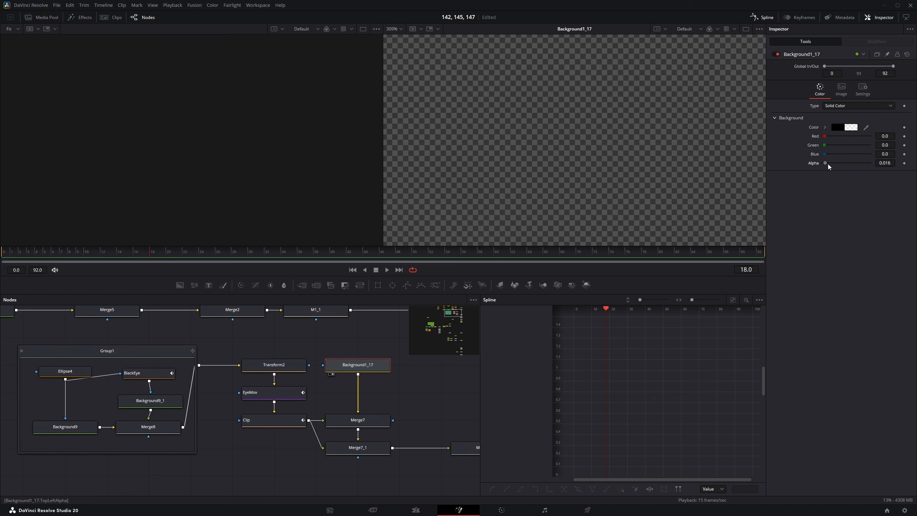
{"action": "left_click_drag", "start_coordinate": [826, 163], "coordinate": [783, 175]}
Step: Display the Merge7 node and the two-eye Merge7_1 node in the second viewer
{"action": "left_click", "coordinate": [375, 424]}
{"action": "key", "text": "2"}
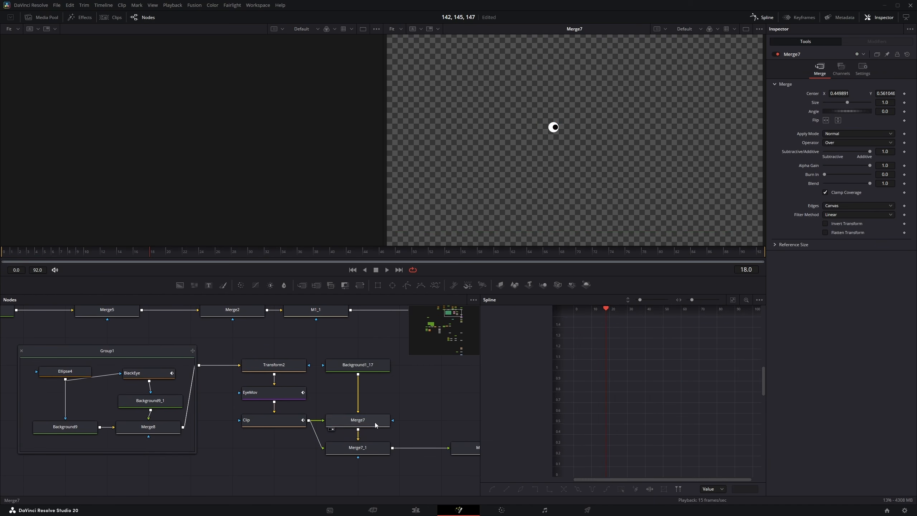
{"action": "key", "text": "2"}
Step: Try moving the left eye with Merge7's center control in the viewer, and undo the move
{"action": "scroll", "coordinate": [584, 119], "scroll_direction": "down", "scroll_amount": 3}
{"action": "scroll", "coordinate": [569, 123], "scroll_direction": "up", "scroll_amount": 3}
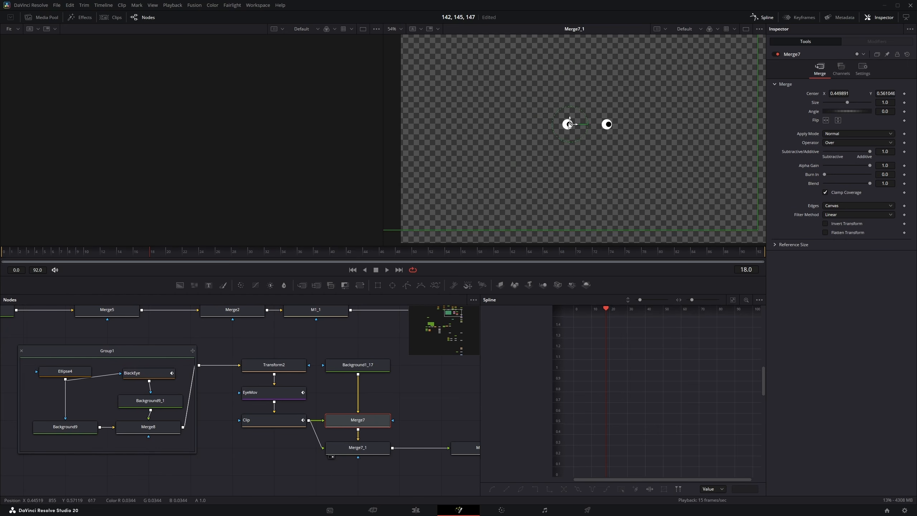
{"action": "mouse_move", "coordinate": [569, 123]}
{"action": "left_mouse_down"}
{"action": "mouse_move", "coordinate": [498, 116]}
{"action": "mouse_move", "coordinate": [572, 140]}
{"action": "left_mouse_up"}
{"action": "key", "text": "ctrl+z"}
Step: Display Merge1, which joins the eyes to the head, in the second viewer
{"action": "left_click_drag", "start_coordinate": [399, 392], "coordinate": [292, 387]}
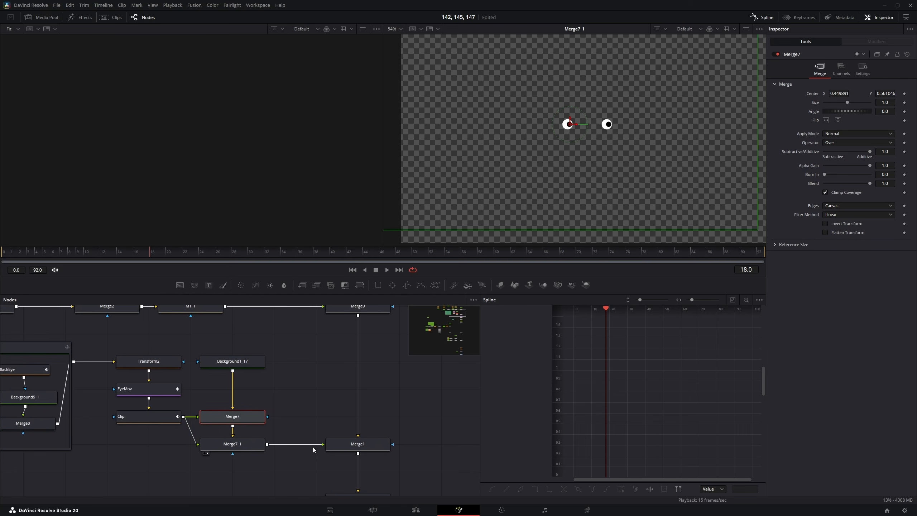
{"action": "left_click_drag", "start_coordinate": [313, 445], "coordinate": [334, 445]}
{"action": "left_click", "coordinate": [339, 445]}
{"action": "key", "text": "2"}
{"action": "left_click", "coordinate": [410, 431]}
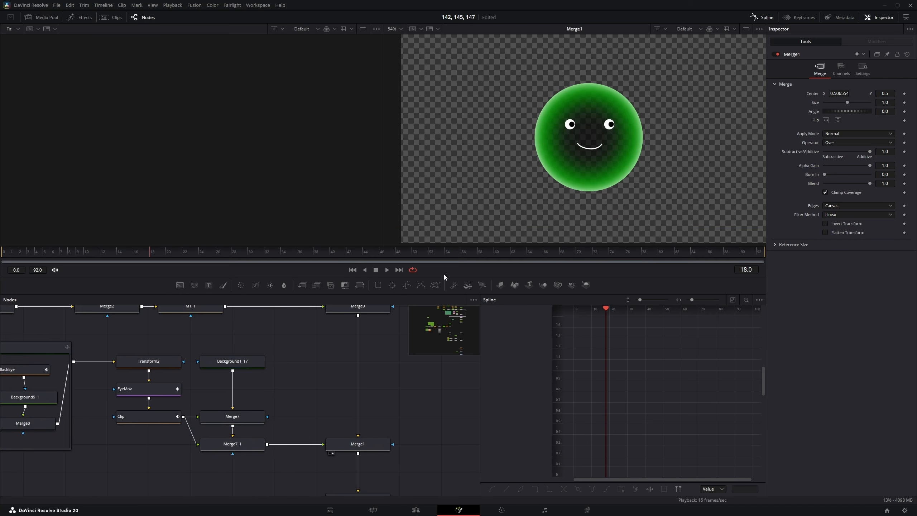
Step: Display HeadMovement in the second viewer and scrub from the first frame to frame 24 to check the head's motion
{"action": "left_click_drag", "start_coordinate": [275, 407], "coordinate": [262, 313]}
{"action": "left_click", "coordinate": [325, 403]}
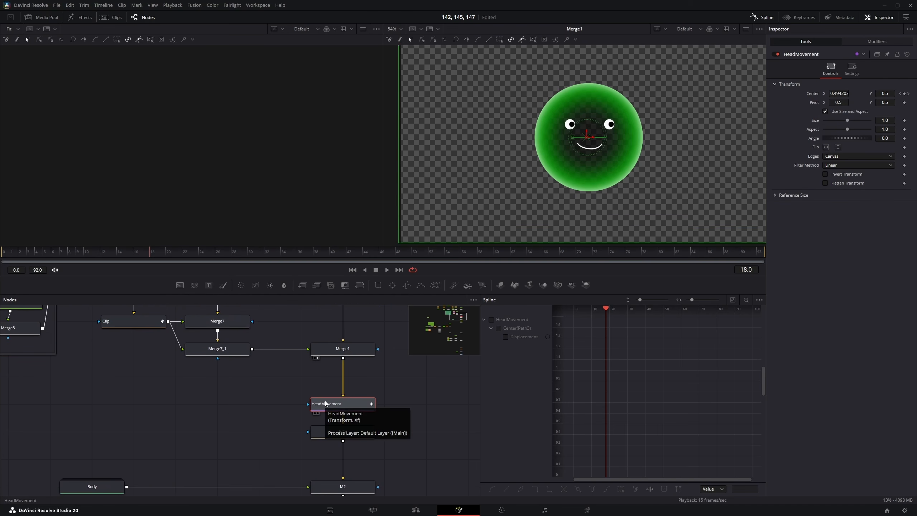
{"action": "key", "text": "2"}
{"action": "left_click", "coordinate": [1, 257]}
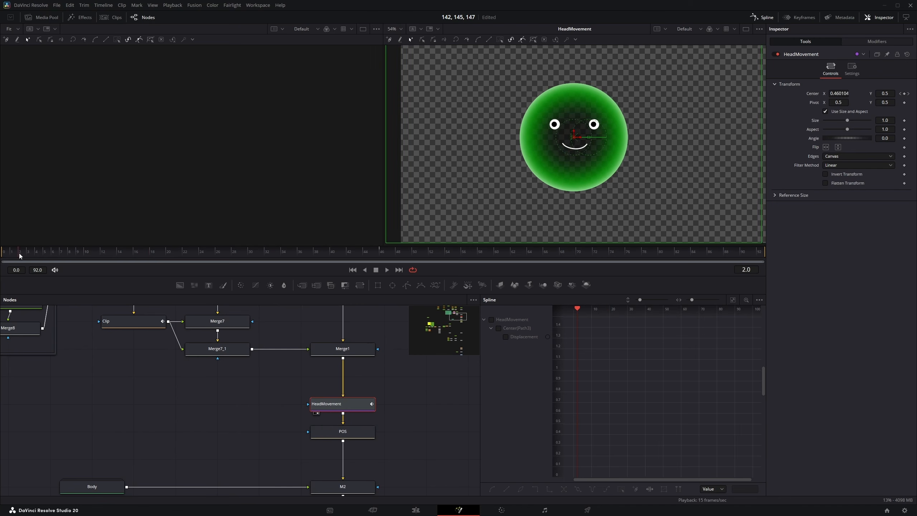
{"action": "left_click_drag", "start_coordinate": [1, 257], "coordinate": [100, 258]}
{"action": "left_click_drag", "start_coordinate": [111, 295], "coordinate": [198, 296]}
Step: Display the POS node and the Body group in the second viewer
{"action": "left_click_drag", "start_coordinate": [256, 446], "coordinate": [269, 383]}
{"action": "left_click", "coordinate": [342, 397]}
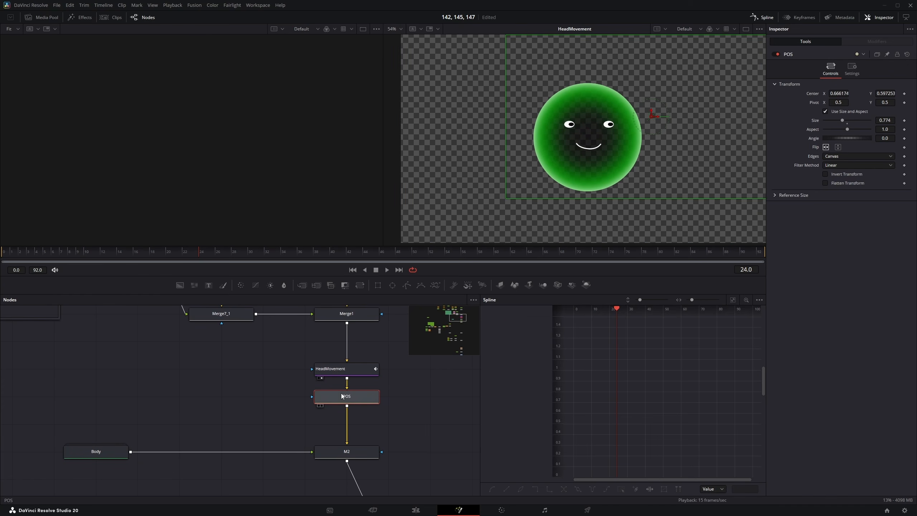
{"action": "key", "text": "2"}
{"action": "left_click_drag", "start_coordinate": [95, 460], "coordinate": [184, 426]}
{"action": "left_click", "coordinate": [184, 423]}
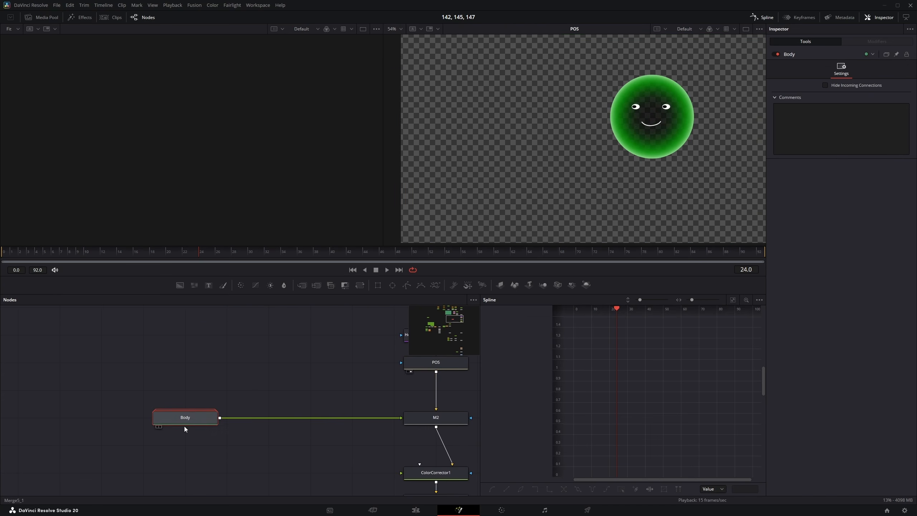
{"action": "key", "text": "2"}
Step: Display M2 in the second viewer, try moving the body up with its center control, and undo the move
{"action": "left_click", "coordinate": [420, 422]}
{"action": "key", "text": "2"}
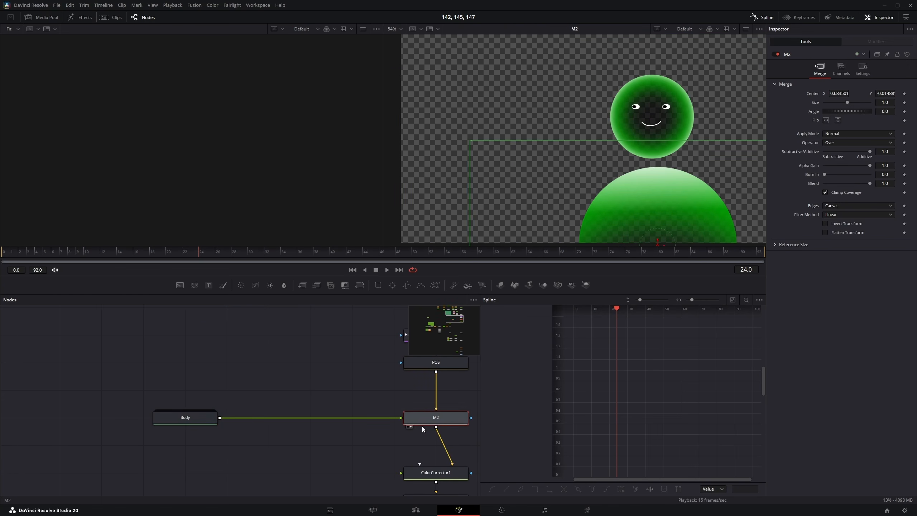
{"action": "left_click_drag", "start_coordinate": [673, 209], "coordinate": [644, 202]}
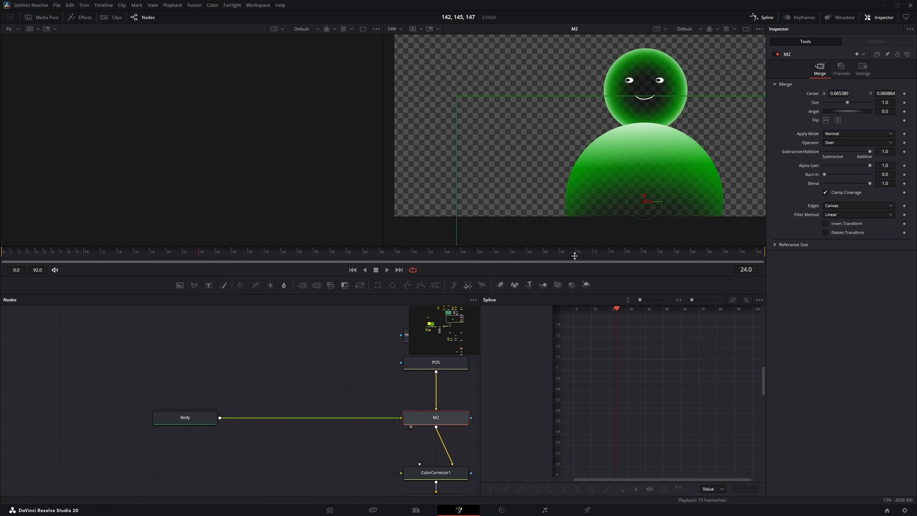
{"action": "key", "text": "ctrl+z"}
Step: Expand the Body group and display its Ellipse3_2 mask in the second viewer
{"action": "double_click", "coordinate": [185, 417]}
{"action": "scroll", "coordinate": [292, 346], "scroll_direction": "down", "scroll_amount": 3}
{"action": "mouse_move", "coordinate": [295, 364]}
{"action": "left_mouse_down"}
{"action": "mouse_move", "coordinate": [305, 376]}
{"action": "mouse_move", "coordinate": [298, 361]}
{"action": "left_mouse_up"}
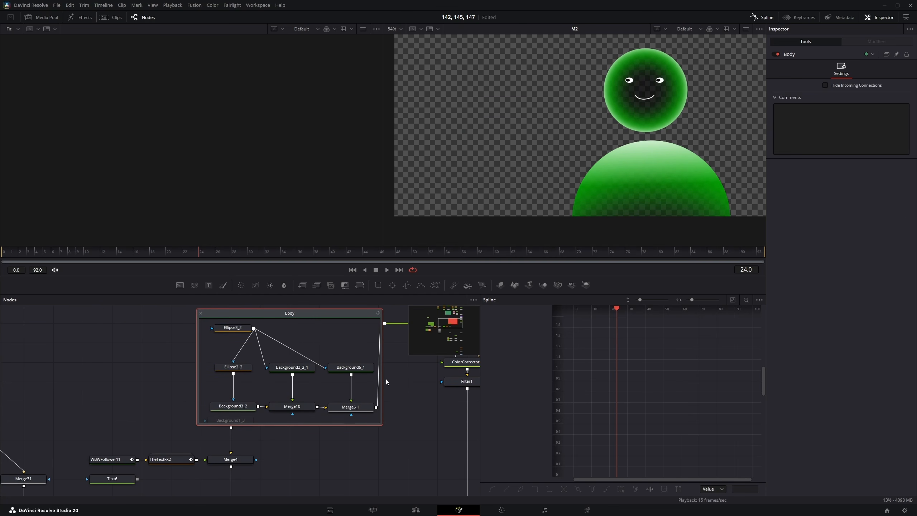
{"action": "scroll", "coordinate": [298, 377], "scroll_direction": "up", "scroll_amount": 2}
{"action": "left_click", "coordinate": [208, 311]}
{"action": "key", "text": "2"}
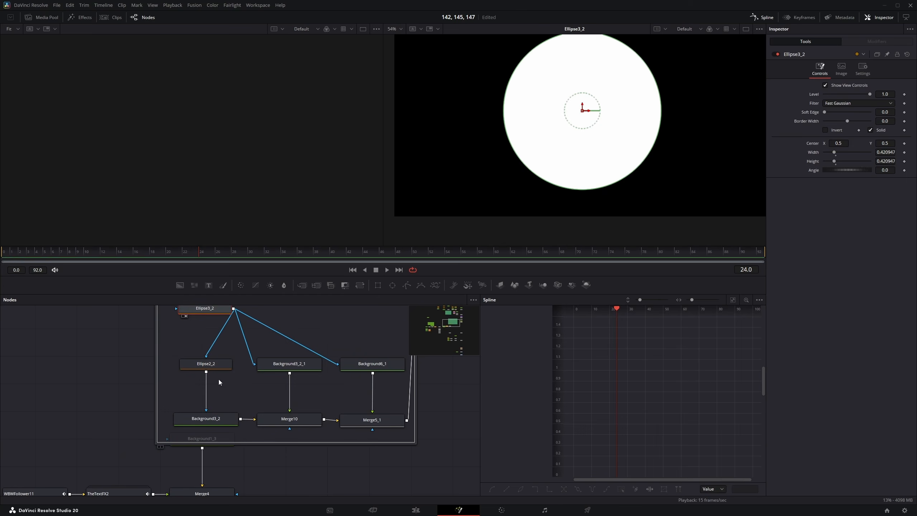
Step: Display the Ellipse2_2 mask and the green Background3_2 it shapes in the second viewer
{"action": "left_click", "coordinate": [199, 363]}
{"action": "key", "text": "2"}
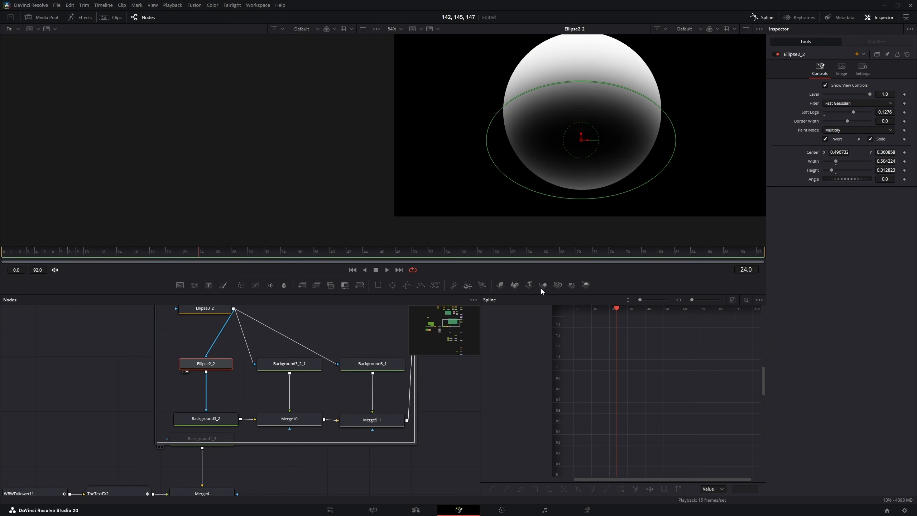
{"action": "left_click", "coordinate": [228, 423]}
{"action": "key", "text": "2"}
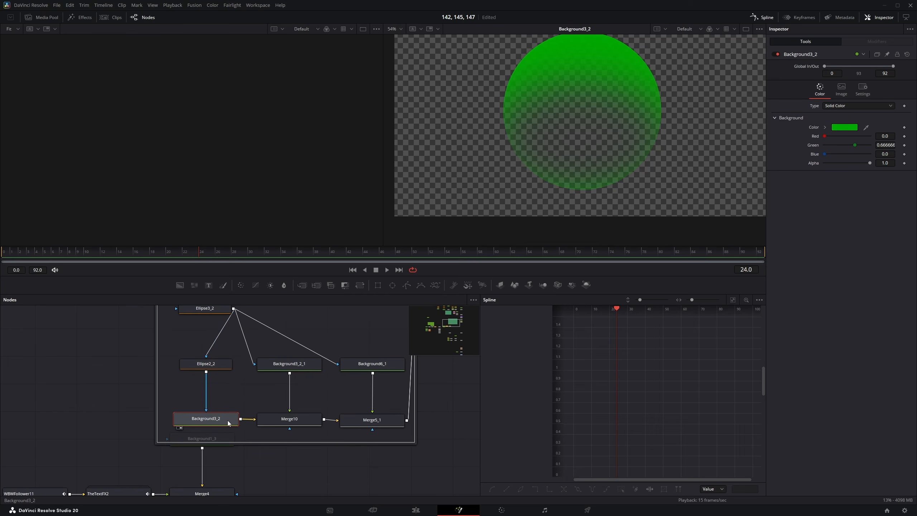
Step: Display Ellipse3_2 and the Background3_2_1 highlight it masks in the second viewer
{"action": "left_click", "coordinate": [219, 311]}
{"action": "key", "text": "2"}
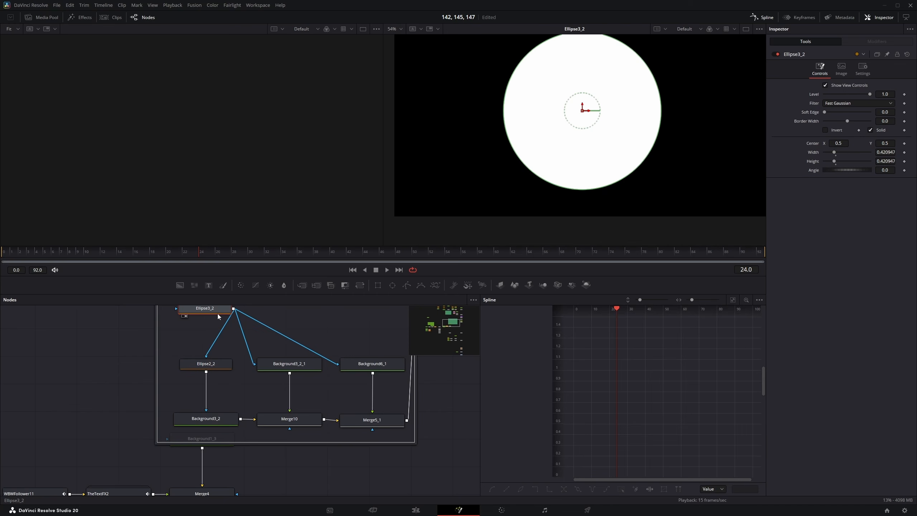
{"action": "left_click", "coordinate": [289, 365]}
{"action": "key", "text": "2"}
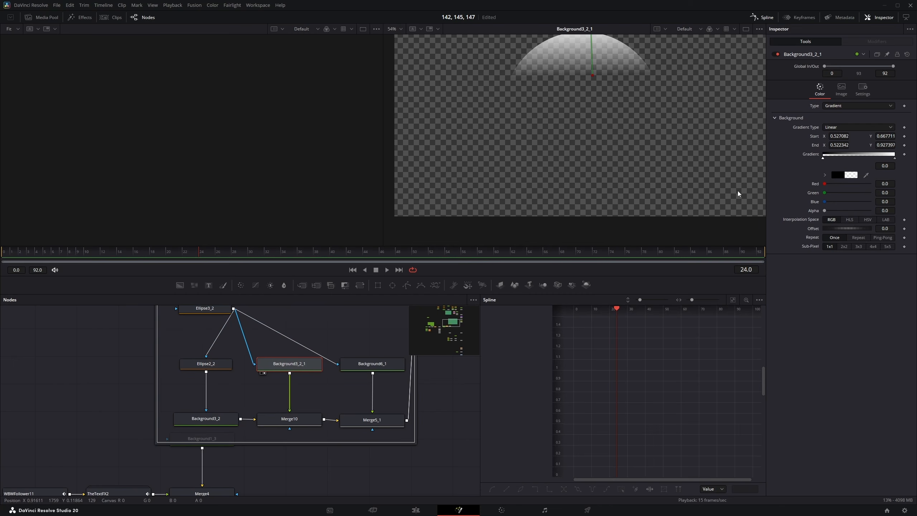
Step: Switch Background3_2_1's type to Solid Color for comparison and set it back to Gradient
{"action": "left_click_drag", "start_coordinate": [662, 156], "coordinate": [657, 167]}
{"action": "left_click", "coordinate": [836, 106]}
{"action": "left_click", "coordinate": [838, 115]}
{"action": "left_click", "coordinate": [838, 106]}
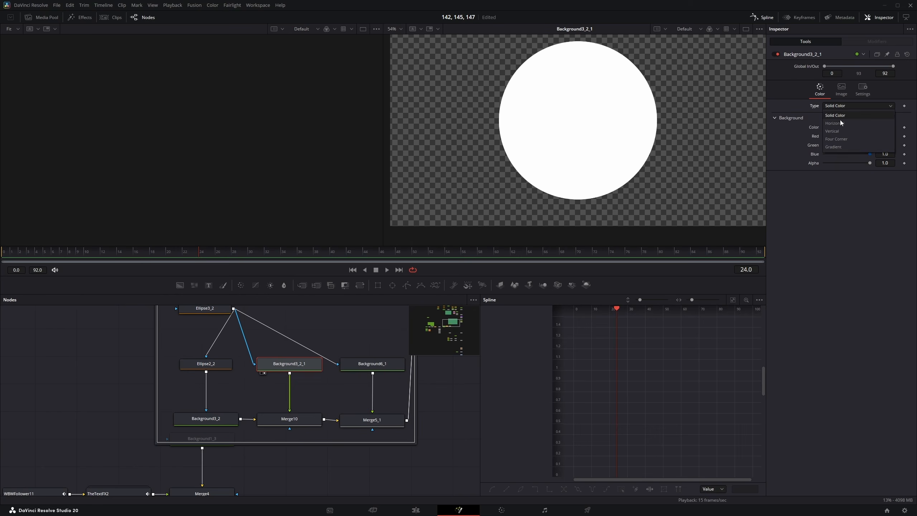
{"action": "left_click", "coordinate": [833, 146]}
Step: Move Background3_2_1's gradient start point to about X 0.522, Y 0.707, and display Merge10 in the second viewer
{"action": "mouse_move", "coordinate": [585, 85]}
{"action": "left_mouse_down"}
{"action": "mouse_move", "coordinate": [586, 127]}
{"action": "mouse_move", "coordinate": [586, 77]}
{"action": "left_mouse_up"}
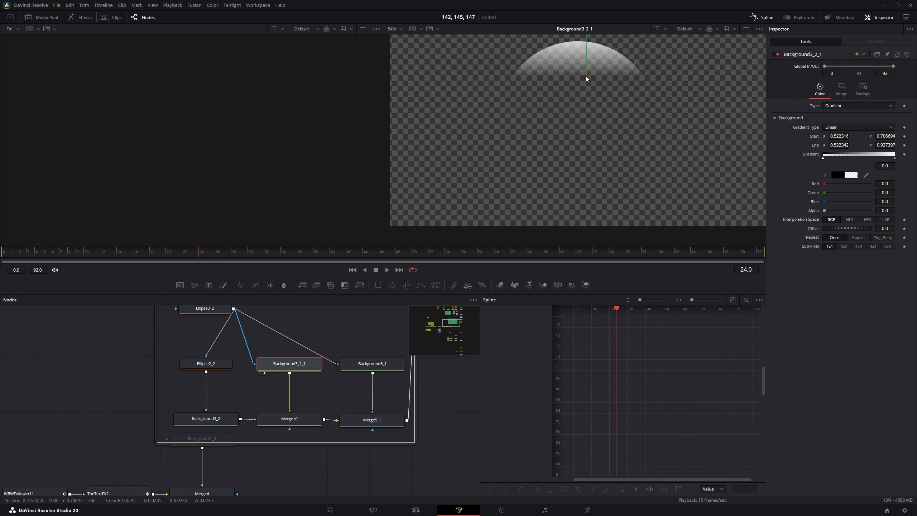
{"action": "left_click", "coordinate": [305, 419]}
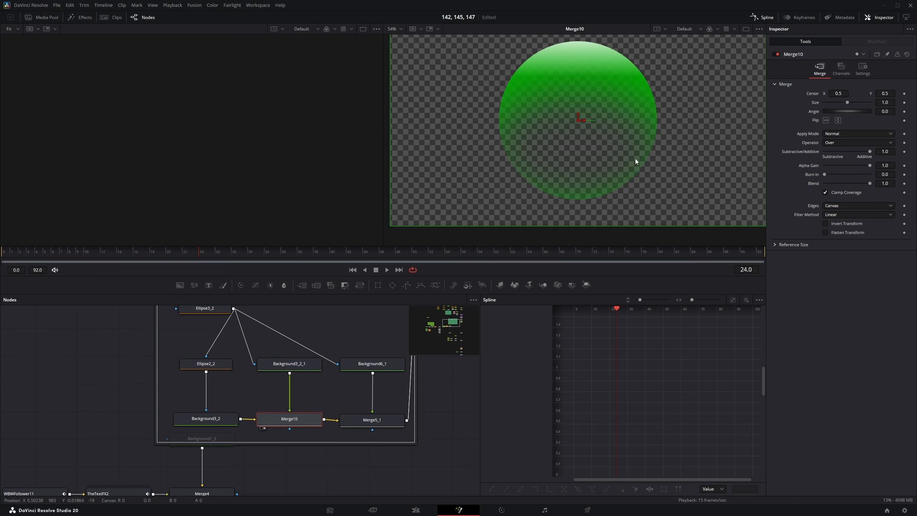
{"action": "left_click_drag", "start_coordinate": [671, 57], "coordinate": [491, 168]}
Step: Display Ellipse3_2, the black Background6_1 and Merge5_1 in turn in the second viewer
{"action": "left_click", "coordinate": [218, 310]}
{"action": "key", "text": "2"}
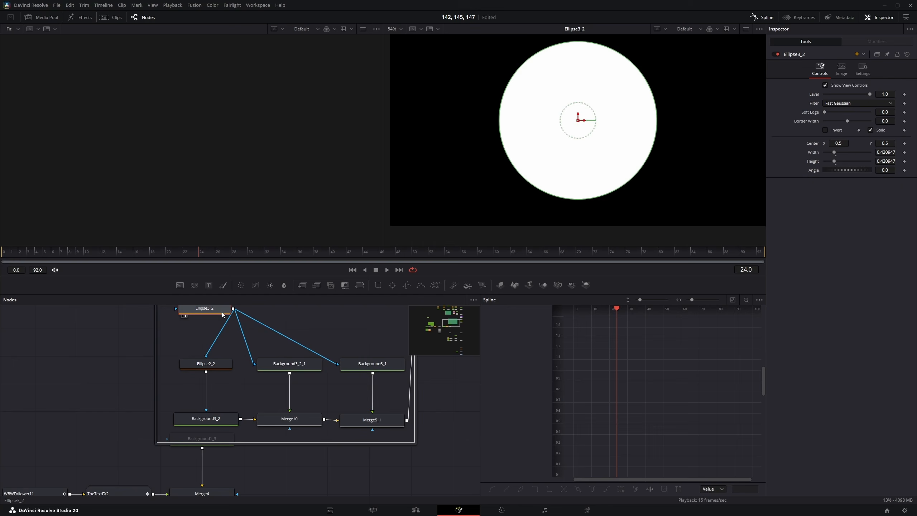
{"action": "left_click", "coordinate": [384, 367]}
{"action": "key", "text": "2"}
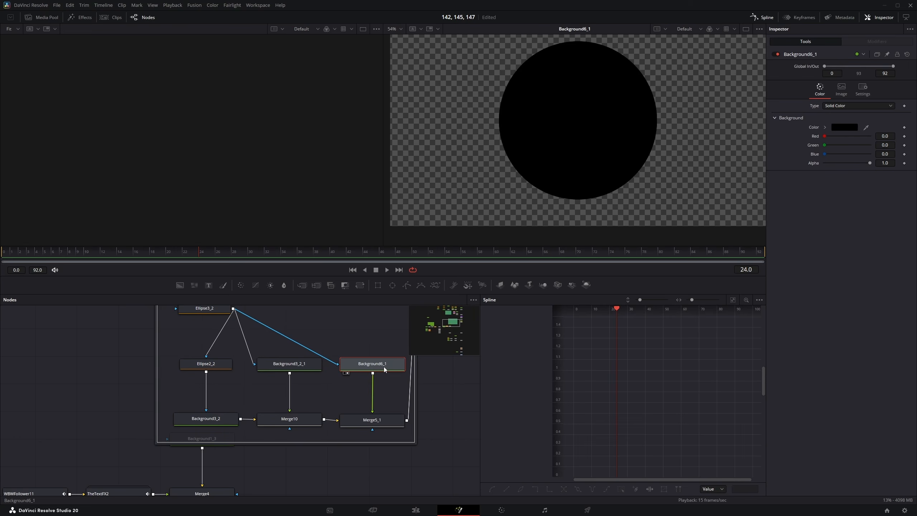
{"action": "left_click", "coordinate": [374, 423]}
{"action": "key", "text": "2"}
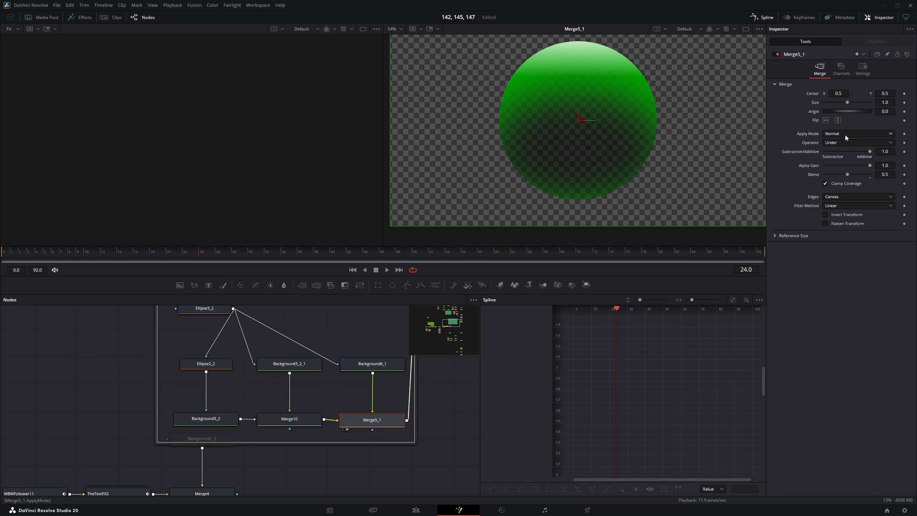
Step: Switch Merge5_1's operator to Over and back to Under, and try a higher blend value
{"action": "left_click", "coordinate": [840, 143]}
{"action": "left_click", "coordinate": [833, 152]}
{"action": "left_click", "coordinate": [836, 144]}
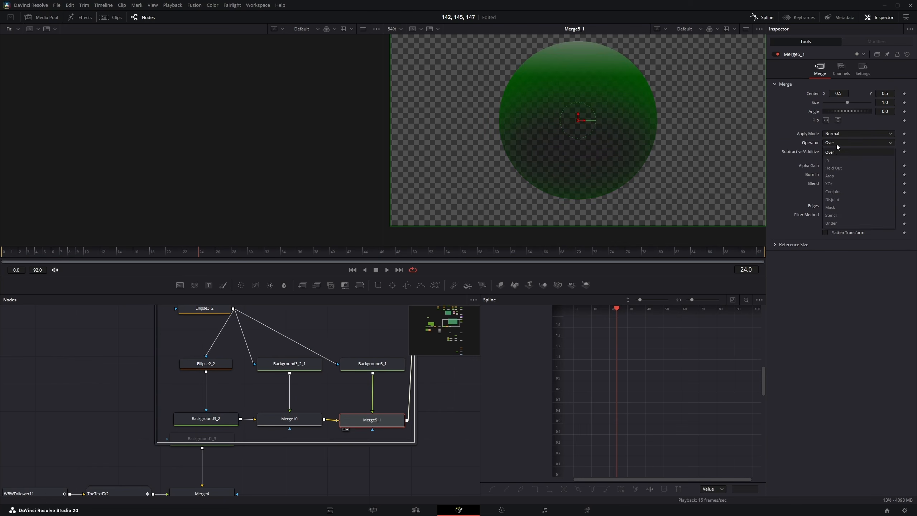
{"action": "left_click", "coordinate": [835, 222]}
{"action": "left_click_drag", "start_coordinate": [849, 174], "coordinate": [873, 177]}
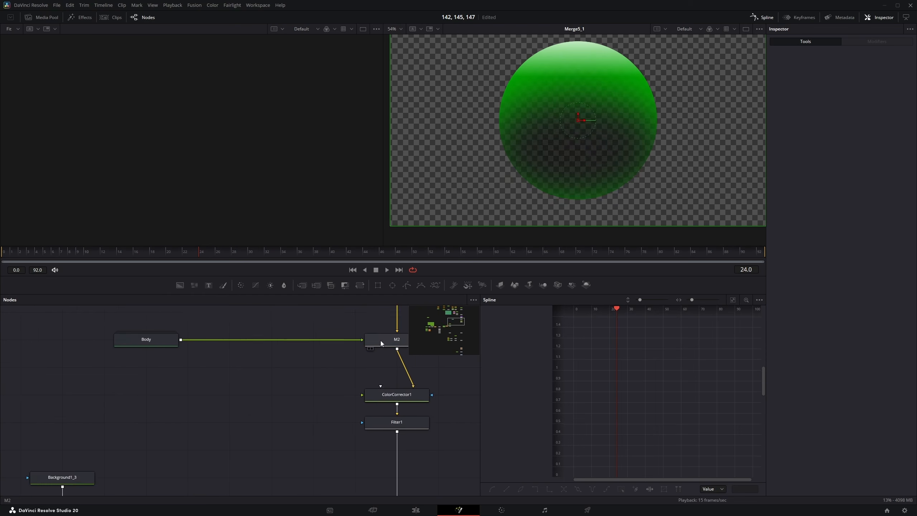
Step: Display M2 and ColorCorrector1 in the second viewer, try lowering ColorCorrector1's hue, and undo the hue change
{"action": "left_click", "coordinate": [335, 336]}
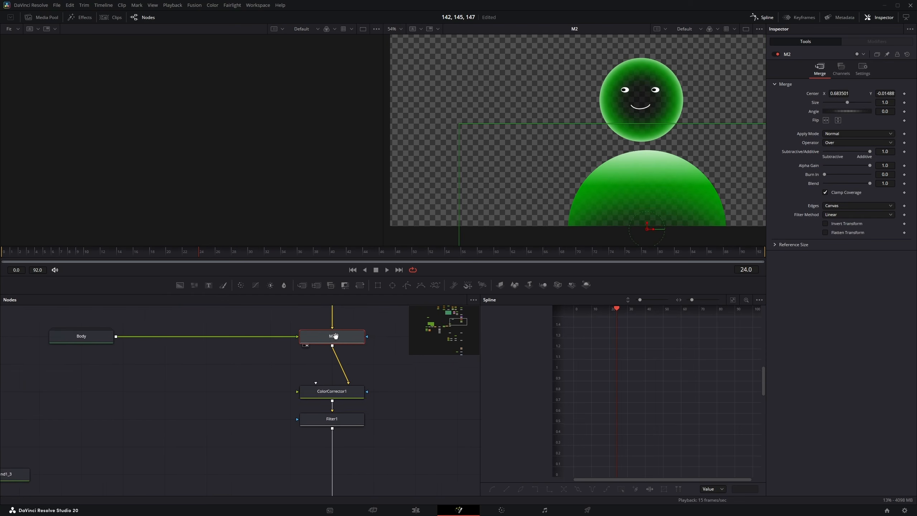
{"action": "left_click_drag", "start_coordinate": [335, 335], "coordinate": [300, 334]}
{"action": "left_click", "coordinate": [298, 391]}
{"action": "key", "text": "2"}
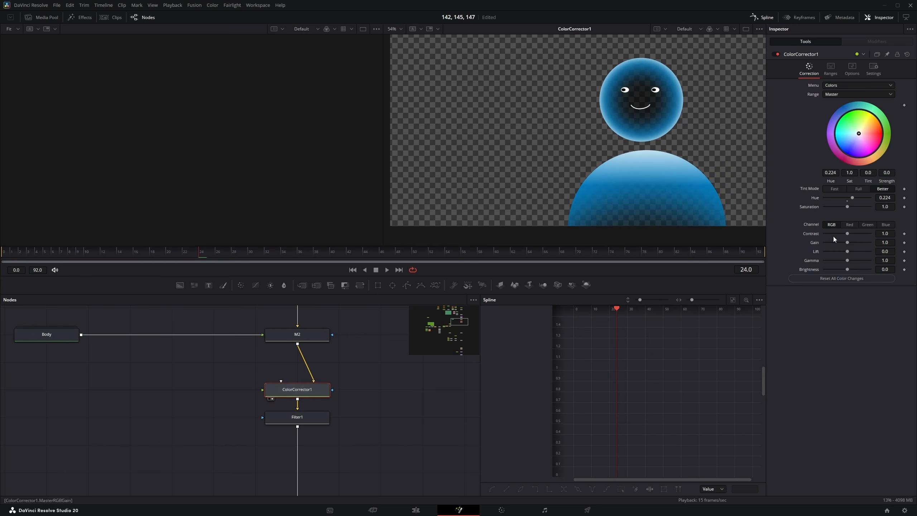
{"action": "left_click_drag", "start_coordinate": [852, 198], "coordinate": [839, 198]}
{"action": "key", "text": "ctrl+z"}
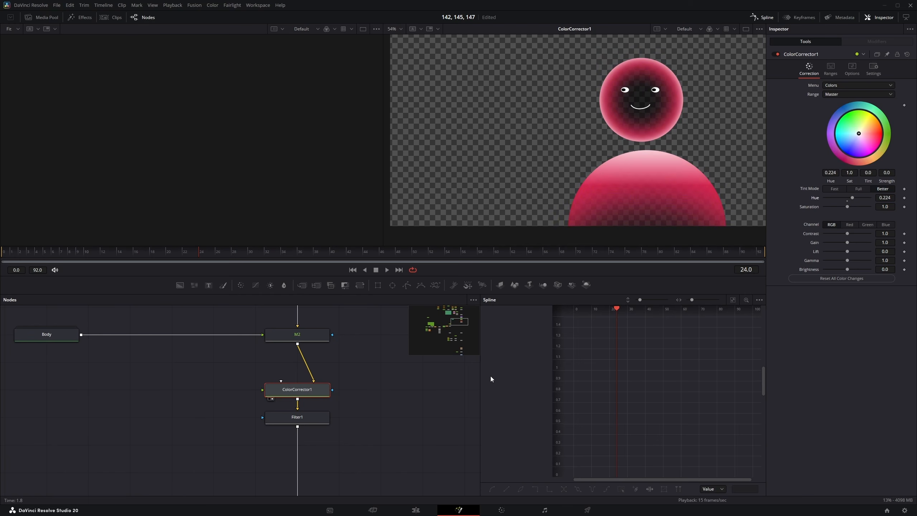
Step: Display Filter1 in the second viewer and examine its grain on the character up close
{"action": "scroll", "coordinate": [358, 405], "scroll_direction": "up", "scroll_amount": 2}
{"action": "left_click", "coordinate": [300, 411]}
{"action": "key", "text": "2"}
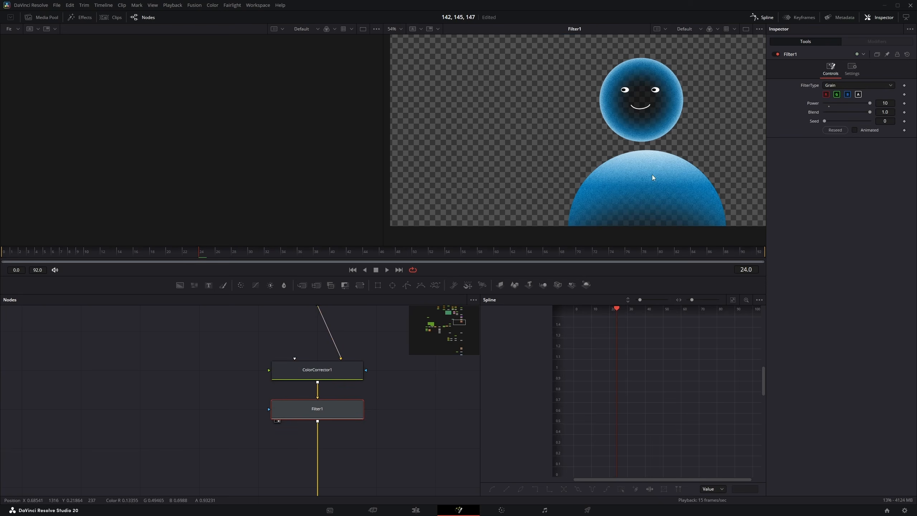
{"action": "scroll", "coordinate": [652, 177], "scroll_direction": "up", "scroll_amount": 3}
Step: Switch Filter1's filter type to Relief for comparison and set it back to Grain
{"action": "left_click", "coordinate": [837, 85]}
{"action": "left_click", "coordinate": [833, 91]}
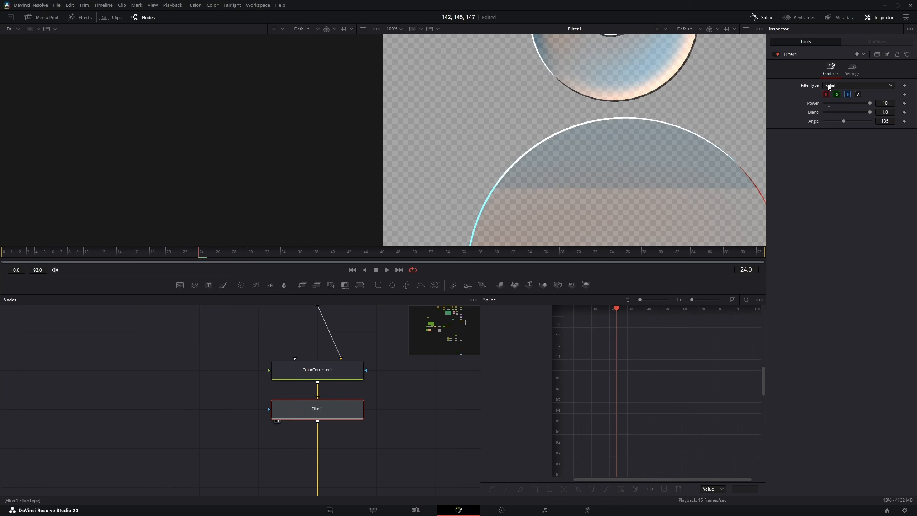
{"action": "left_click", "coordinate": [828, 84]}
{"action": "left_click", "coordinate": [833, 140]}
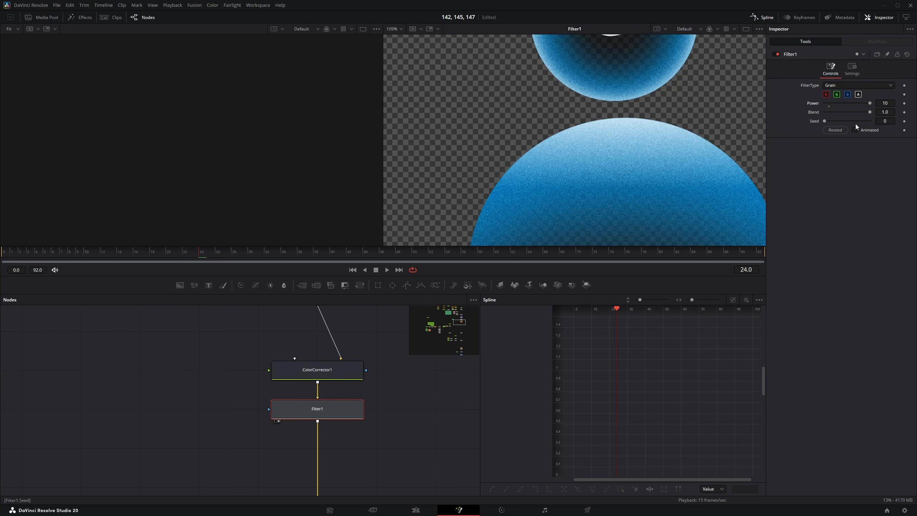
{"action": "scroll", "coordinate": [610, 160], "scroll_direction": "up", "scroll_amount": 8}
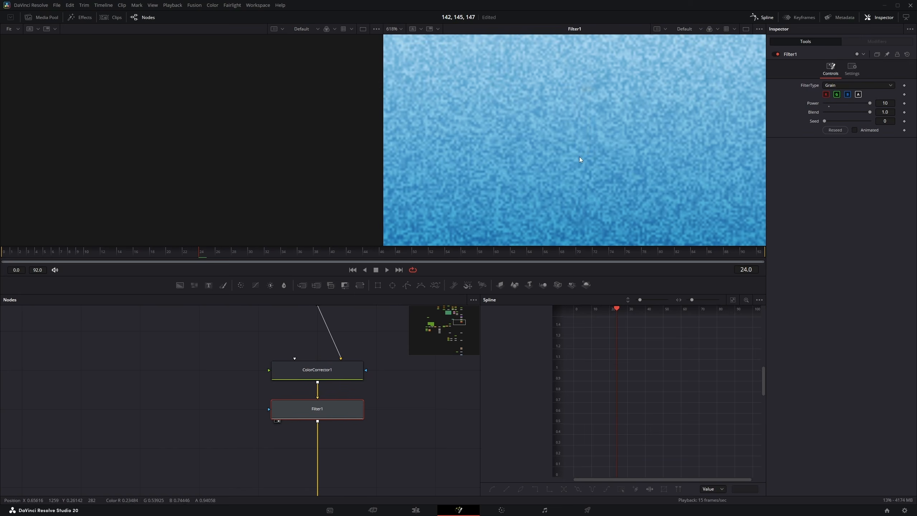
Step: Fit the image to the viewer and display Merge3 in the second viewer
{"action": "key", "text": "ctrl+f"}
{"action": "scroll", "coordinate": [217, 379], "scroll_direction": "down", "scroll_amount": 5}
{"action": "left_click_drag", "start_coordinate": [188, 408], "coordinate": [352, 372]}
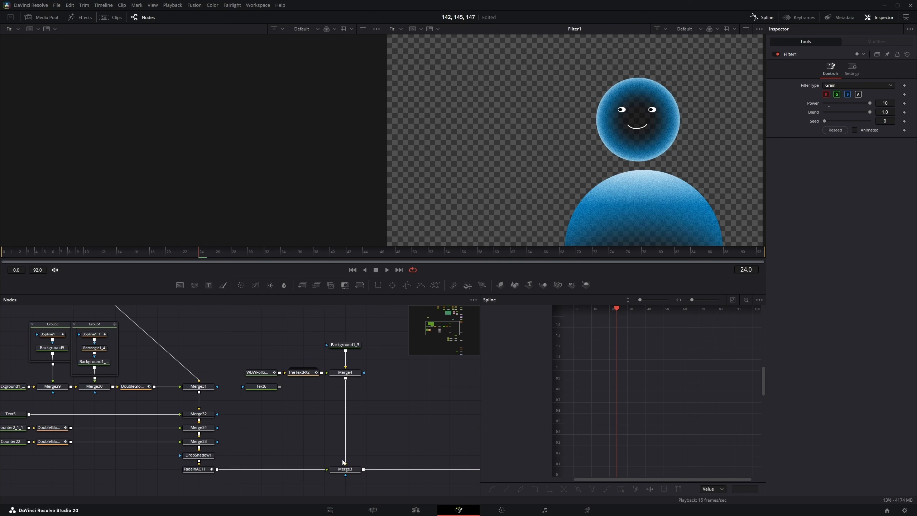
{"action": "left_click", "coordinate": [341, 469]}
{"action": "key", "text": "2"}
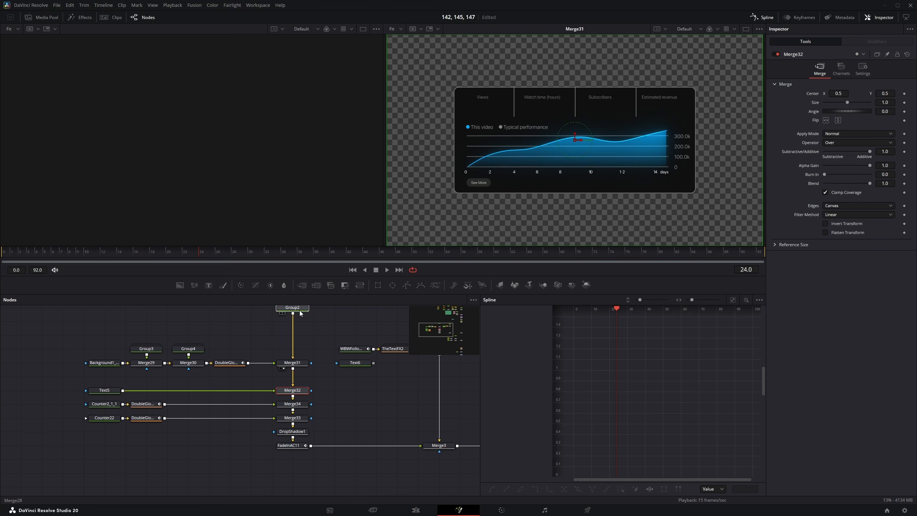
Step: Display Group2, which holds the analytics card's base layout, in the second viewer
{"action": "left_click", "coordinate": [300, 310]}
{"action": "key", "text": "2"}
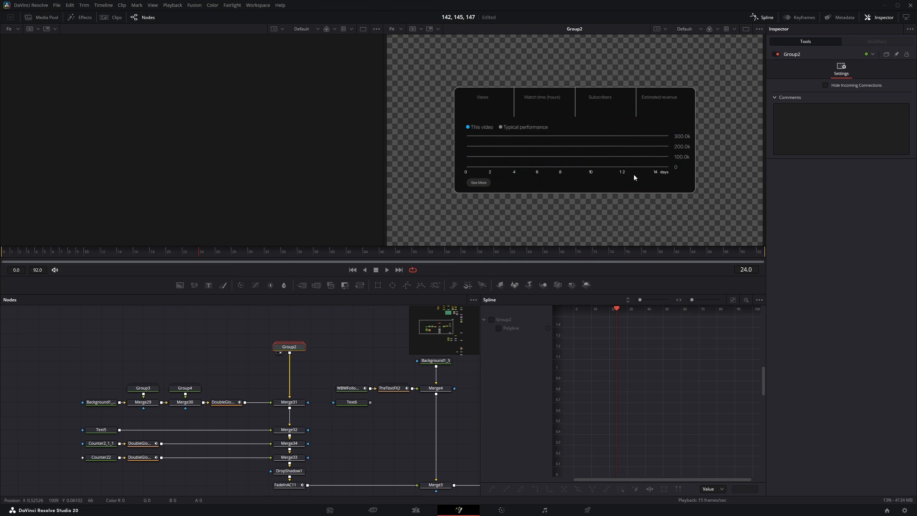
{"action": "left_click_drag", "start_coordinate": [686, 78], "coordinate": [438, 191]}
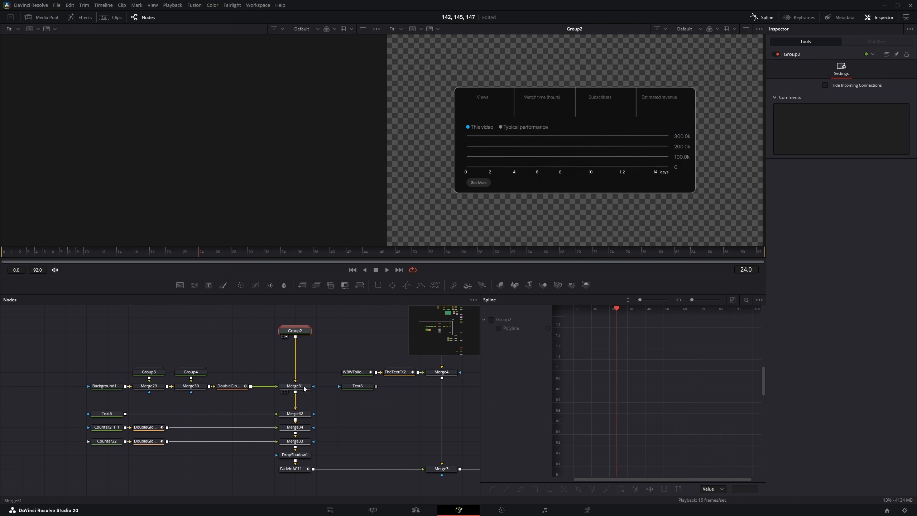
Step: Display Merge31, Merge32, Merge34 and Merge33 in turn in the second viewer to check each layer added to the card
{"action": "left_click", "coordinate": [304, 388]}
{"action": "key", "text": "2"}
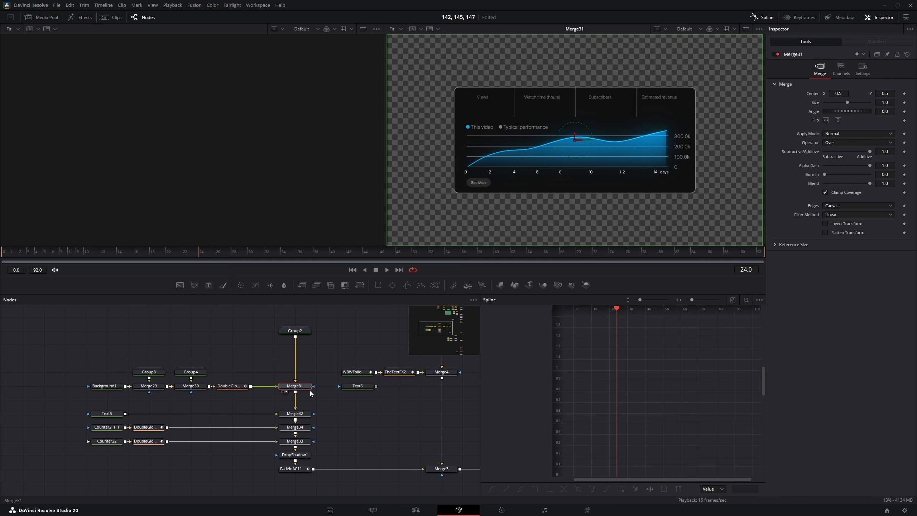
{"action": "left_click", "coordinate": [296, 415]}
{"action": "key", "text": "2"}
{"action": "left_click", "coordinate": [296, 427]}
{"action": "key", "text": "2"}
{"action": "left_click", "coordinate": [296, 442]}
{"action": "key", "text": "2"}
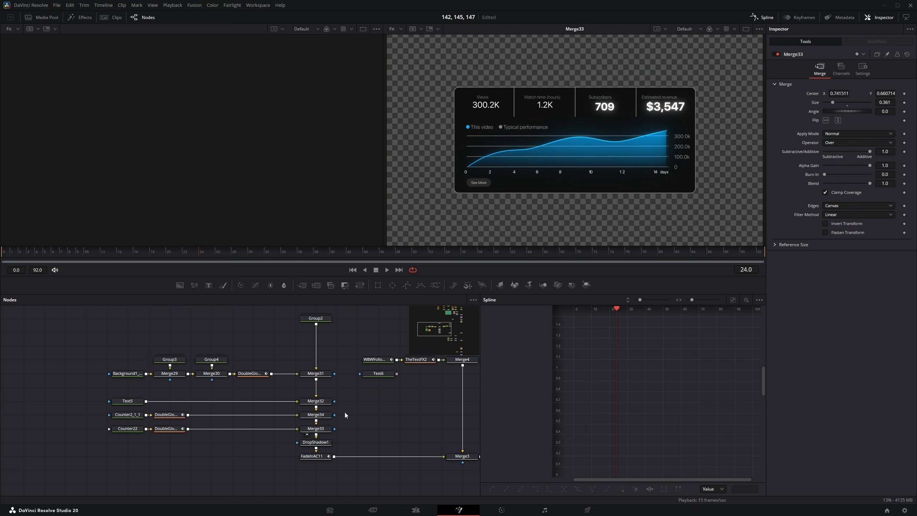
Step: Display DropShadow1 and FadeInAC11 in the second viewer, and play the card's fade-in from the first frame
{"action": "left_click", "coordinate": [319, 446]}
{"action": "key", "text": "2"}
{"action": "left_click", "coordinate": [325, 458]}
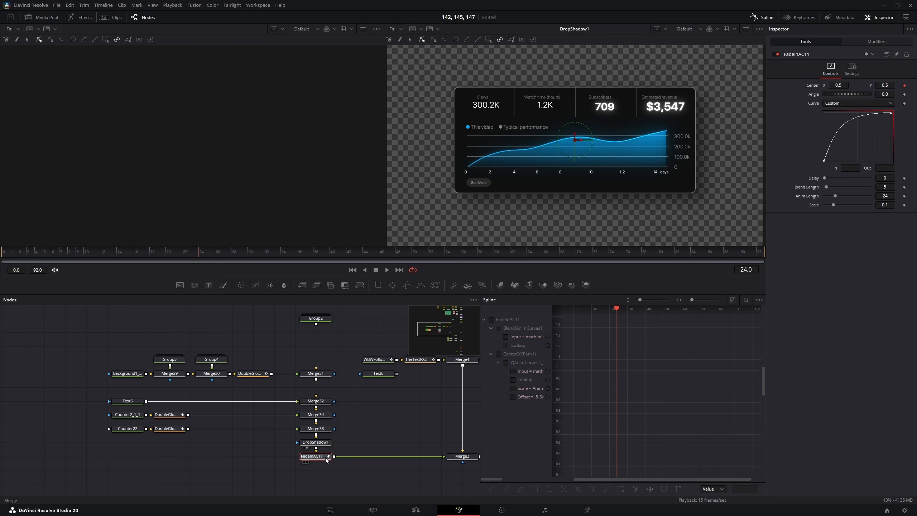
{"action": "left_click_drag", "start_coordinate": [36, 253], "coordinate": [1, 260]}
{"action": "key", "text": "space"}
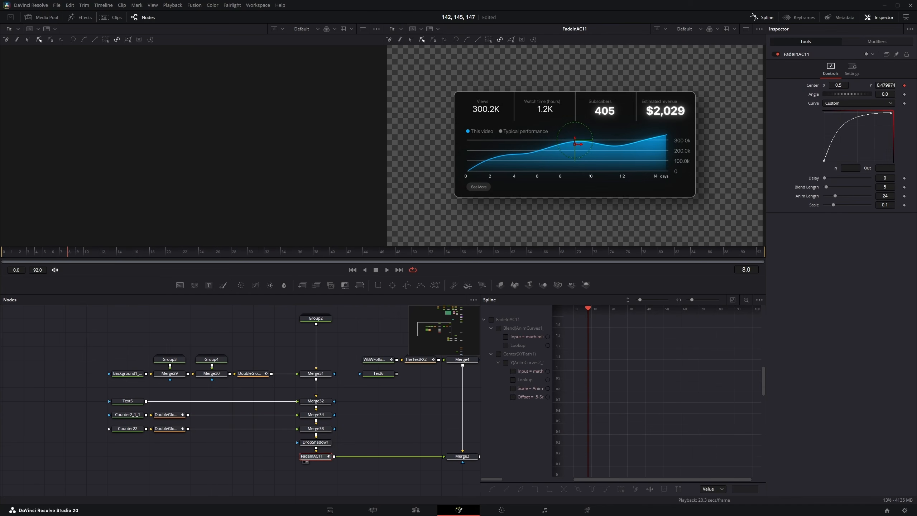
Step: Return to the Group2 node above Merge31 and display it in the second viewer
{"action": "scroll", "coordinate": [260, 385], "scroll_direction": "up", "scroll_amount": 5}
{"action": "left_click_drag", "start_coordinate": [285, 388], "coordinate": [447, 434]}
{"action": "left_click_drag", "start_coordinate": [444, 434], "coordinate": [384, 425]}
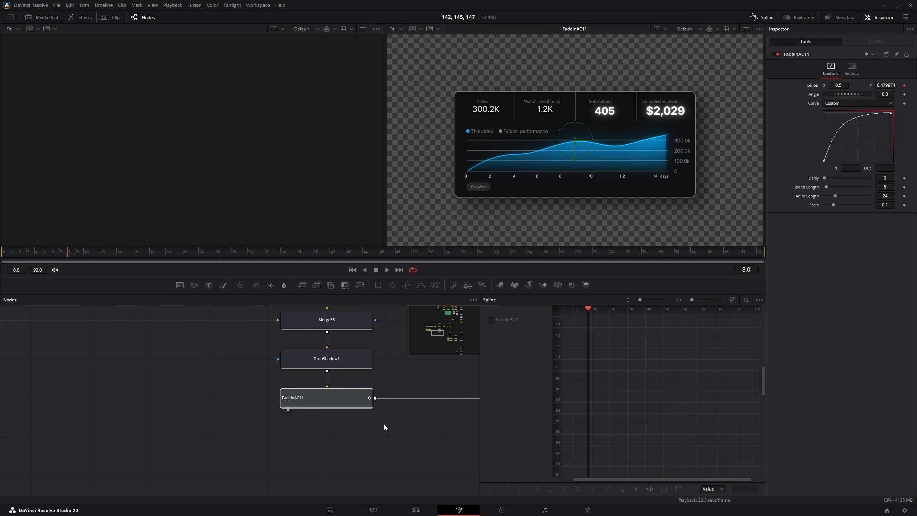
{"action": "left_click", "coordinate": [338, 358]}
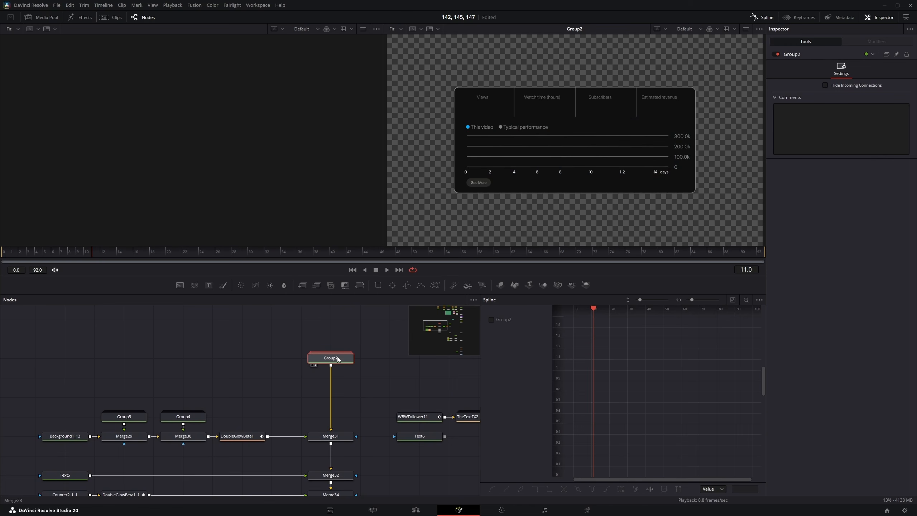
Step: Expand Group2 and bring the start of its node chain into view
{"action": "double_click", "coordinate": [338, 359]}
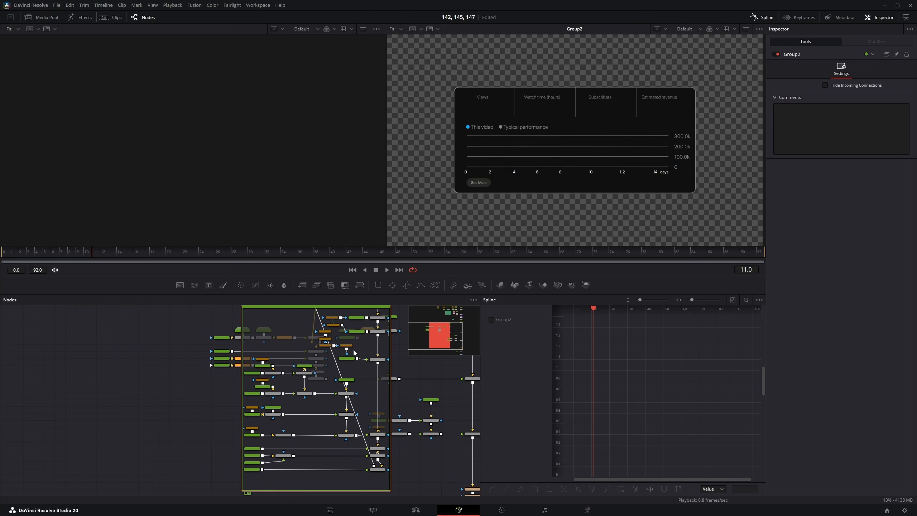
{"action": "scroll", "coordinate": [353, 352], "scroll_direction": "up", "scroll_amount": 4}
{"action": "left_click_drag", "start_coordinate": [352, 352], "coordinate": [267, 382]}
{"action": "left_click", "coordinate": [278, 338]}
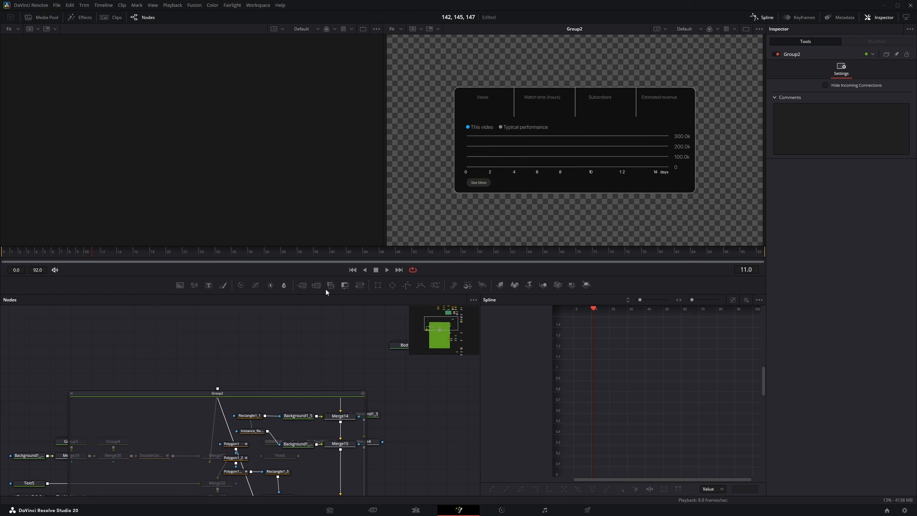
Step: Add a Background node above Group2, display it in the first viewer, and mask it with a Rectangle
{"action": "left_click_drag", "start_coordinate": [303, 285], "coordinate": [310, 372]}
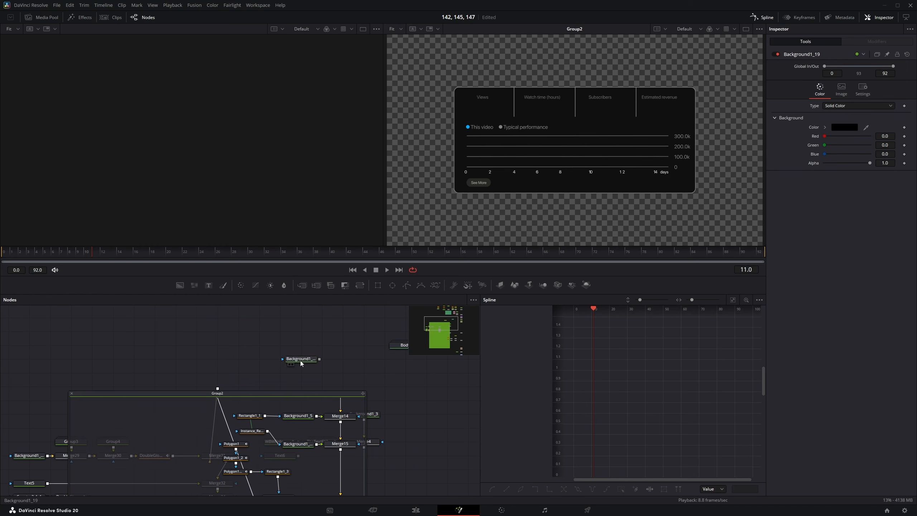
{"action": "key", "text": "1"}
{"action": "left_click_drag", "start_coordinate": [377, 285], "coordinate": [301, 359]}
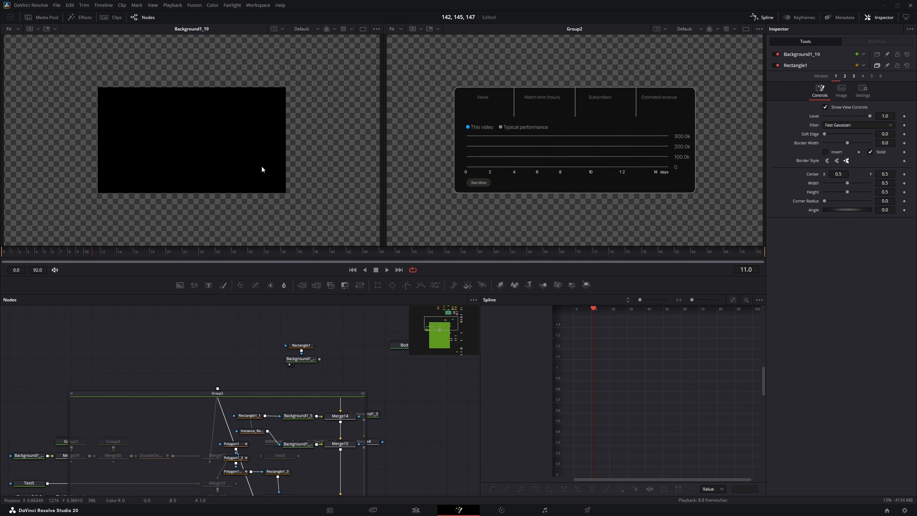
{"action": "left_click_drag", "start_coordinate": [702, 80], "coordinate": [454, 205]}
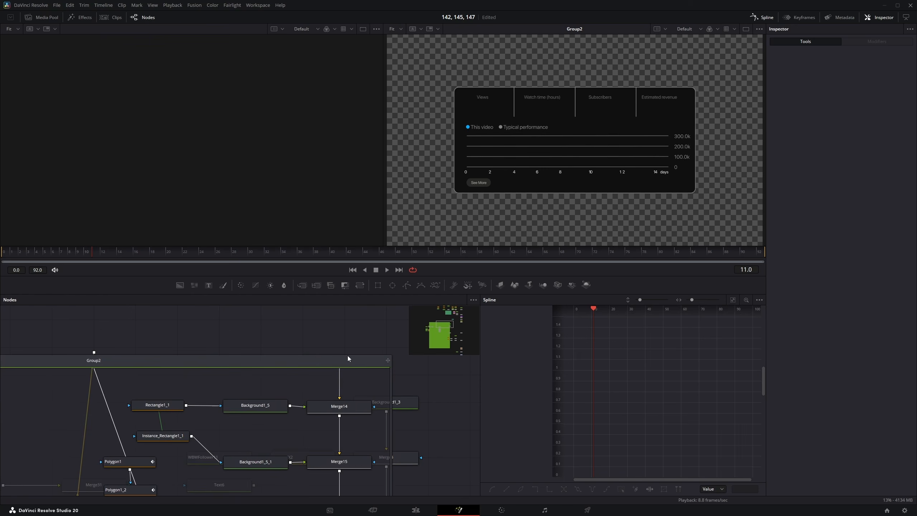
Step: Display Background1_6, Background1_5 and its Rectangle1_1 mask in turn in the first viewer to examine the card's base shape
{"action": "left_click_drag", "start_coordinate": [349, 355], "coordinate": [352, 289]}
{"action": "left_click", "coordinate": [338, 327]}
{"action": "key", "text": "1"}
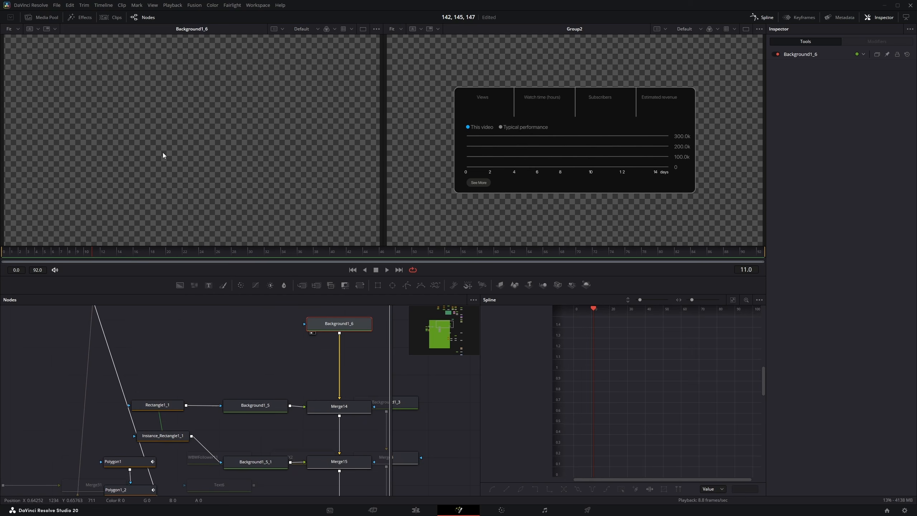
{"action": "left_click_drag", "start_coordinate": [366, 376], "coordinate": [384, 365]}
{"action": "left_click", "coordinate": [279, 397]}
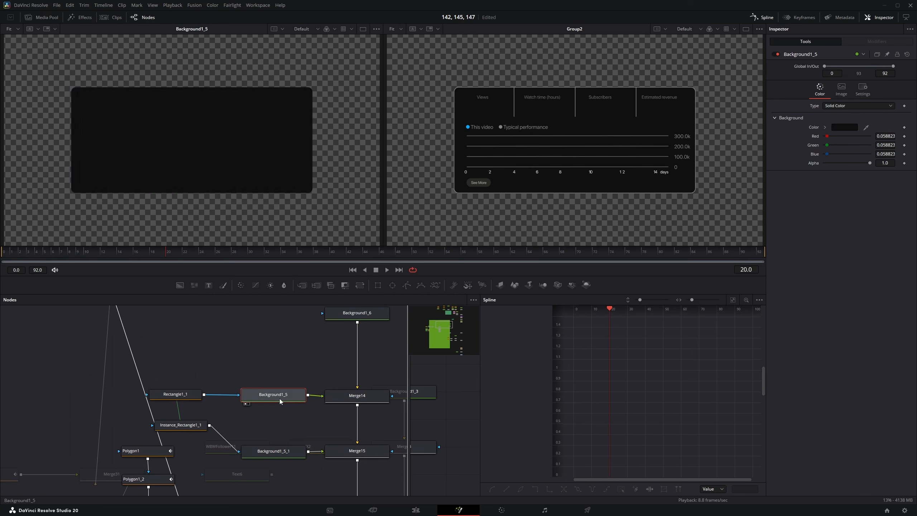
{"action": "left_click", "coordinate": [177, 396]}
{"action": "left_click_drag", "start_coordinate": [220, 399], "coordinate": [214, 391]}
{"action": "key", "text": "1"}
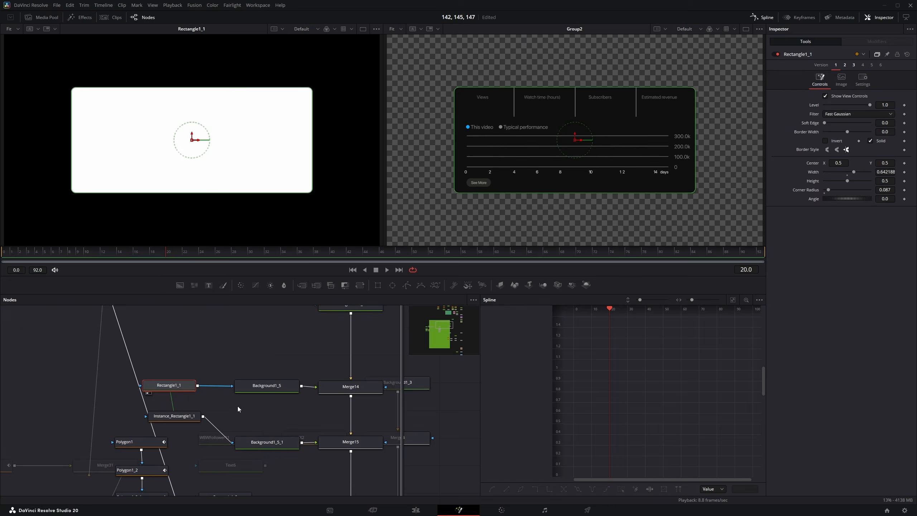
Step: Display Background1_5_1 in the first viewer, inspect the settings of Instance_Rectangle1_1, and display Merge15 to check the card's outline
{"action": "left_click", "coordinate": [260, 443]}
{"action": "key", "text": "1"}
{"action": "left_click", "coordinate": [182, 422]}
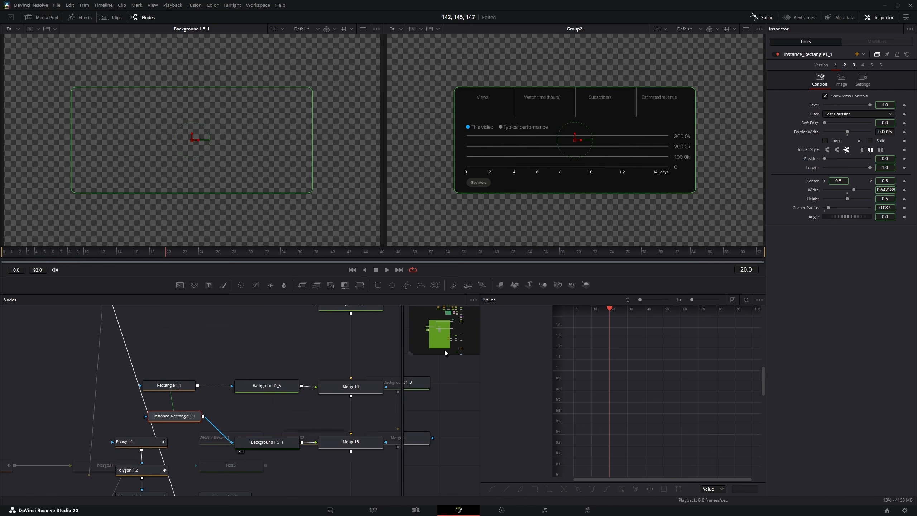
{"action": "left_click_drag", "start_coordinate": [347, 444], "coordinate": [324, 156]}
{"action": "left_click_drag", "start_coordinate": [307, 406], "coordinate": [308, 353]}
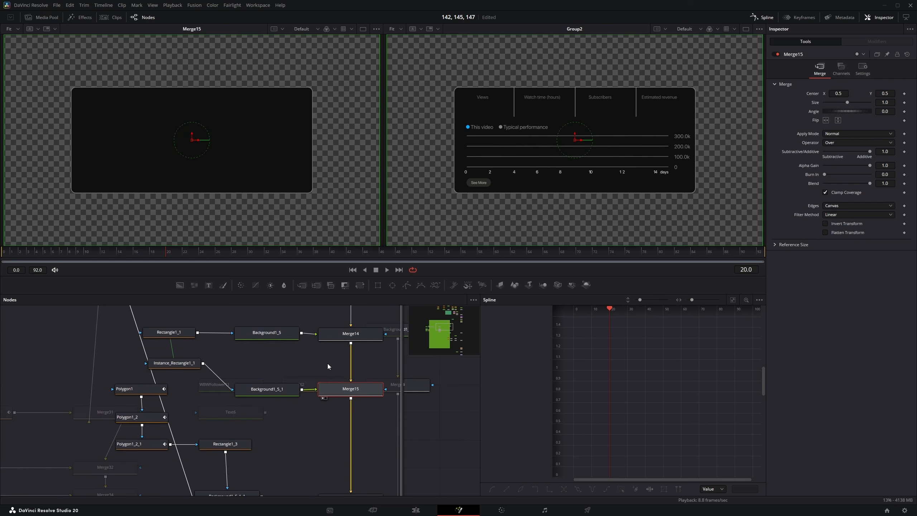
Step: Display Background1_7, Merge17 and Merge19 in turn in the first viewer to examine how the chart legend is assembled
{"action": "scroll", "coordinate": [328, 367], "scroll_direction": "down", "scroll_amount": 5}
{"action": "scroll", "coordinate": [165, 370], "scroll_direction": "up", "scroll_amount": 4}
{"action": "left_click", "coordinate": [172, 354]}
{"action": "key", "text": "1"}
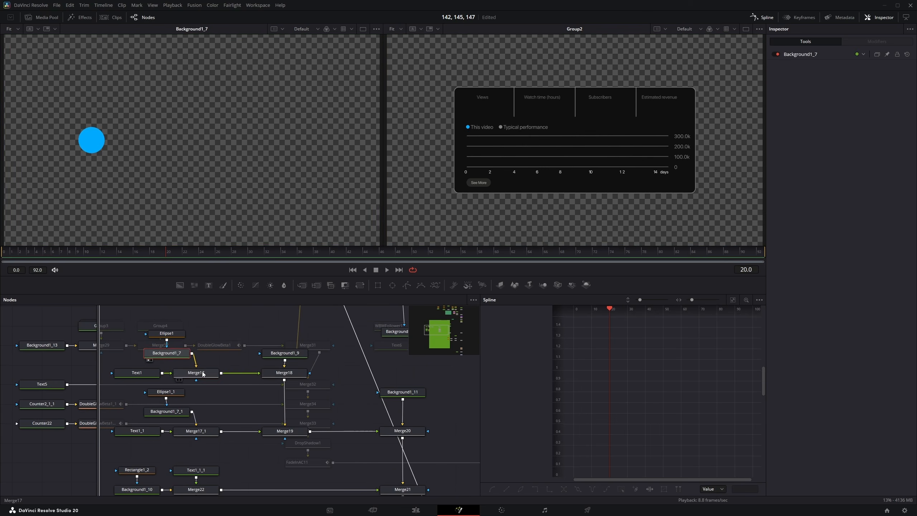
{"action": "left_click", "coordinate": [202, 374]}
{"action": "key", "text": "1"}
{"action": "left_click", "coordinate": [282, 431]}
{"action": "key", "text": "1"}
Step: Display Merge21 and Merge23 in the first viewer to examine the See More button and the chart's horizontal lines
{"action": "left_click", "coordinate": [380, 445]}
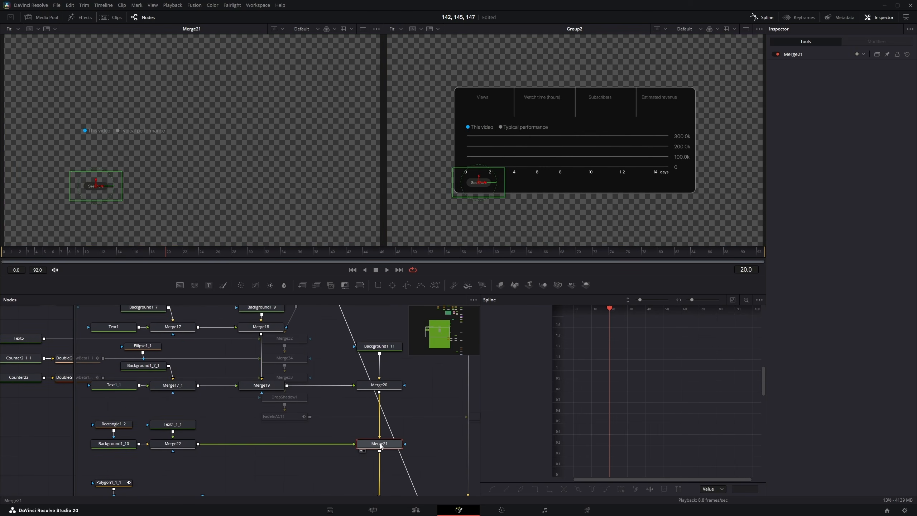
{"action": "scroll", "coordinate": [99, 201], "scroll_direction": "up", "scroll_amount": 4}
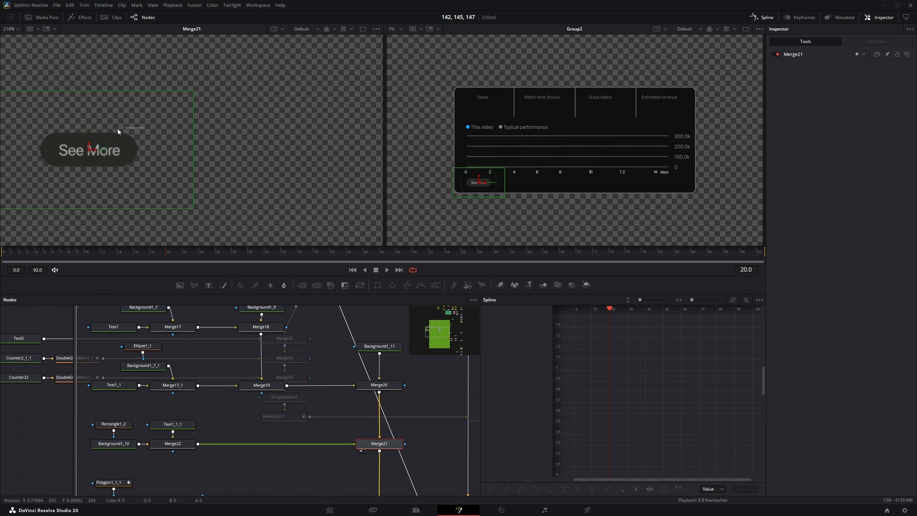
{"action": "left_click_drag", "start_coordinate": [118, 130], "coordinate": [44, 178]}
{"action": "left_click_drag", "start_coordinate": [307, 417], "coordinate": [289, 330]}
{"action": "left_click_drag", "start_coordinate": [361, 415], "coordinate": [259, 206]}
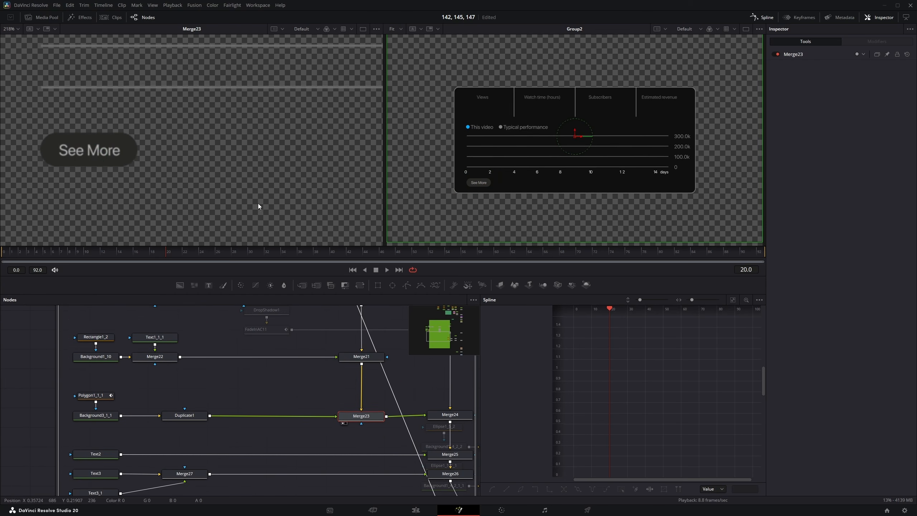
{"action": "scroll", "coordinate": [259, 206], "scroll_direction": "down", "scroll_amount": 5}
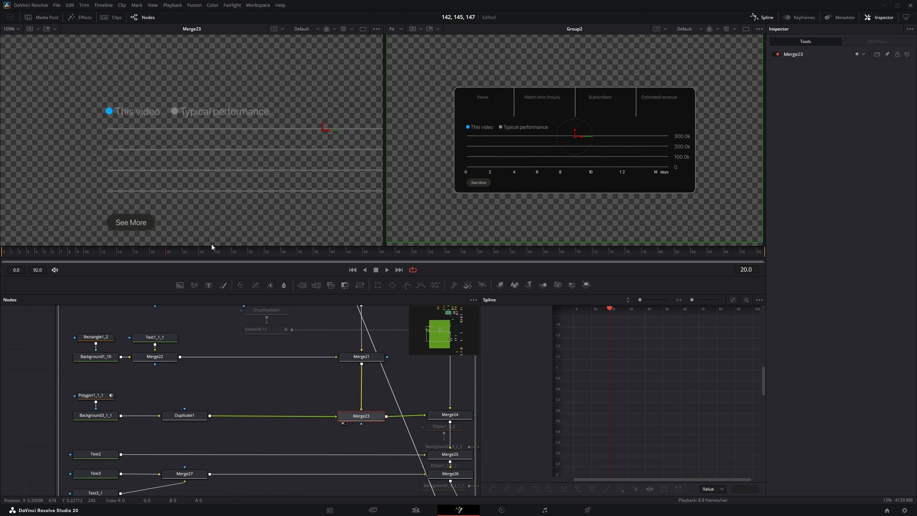
Step: Display Background3_1_1 in the first viewer, inspect Duplicate1's settings, and display Merge24 to see the lines on the card
{"action": "left_click", "coordinate": [91, 419]}
{"action": "left_click", "coordinate": [188, 419]}
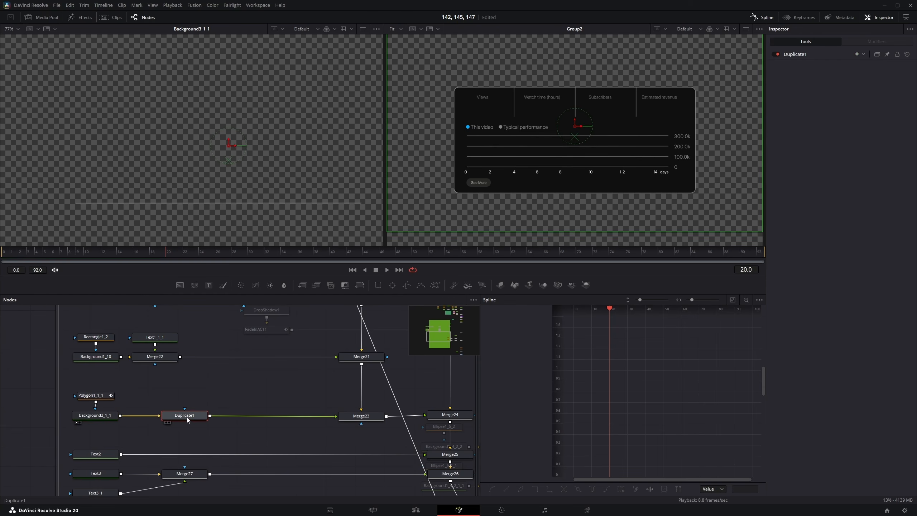
{"action": "left_click", "coordinate": [802, 55]}
{"action": "left_click", "coordinate": [363, 418]}
{"action": "left_click", "coordinate": [449, 414]}
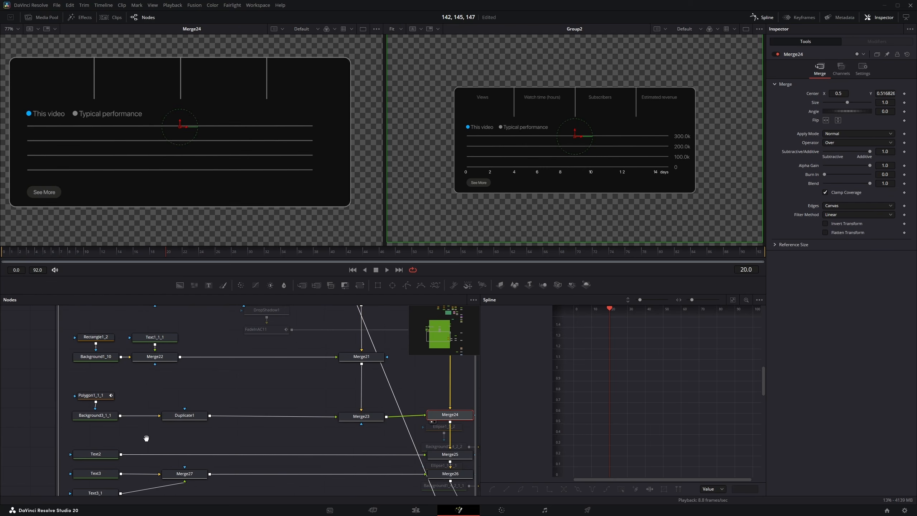
Step: Display Text2 and Merge26 in the first viewer to examine the chart's axis labels
{"action": "left_click_drag", "start_coordinate": [145, 438], "coordinate": [117, 412]}
{"action": "left_click", "coordinate": [70, 429]}
{"action": "key", "text": "1"}
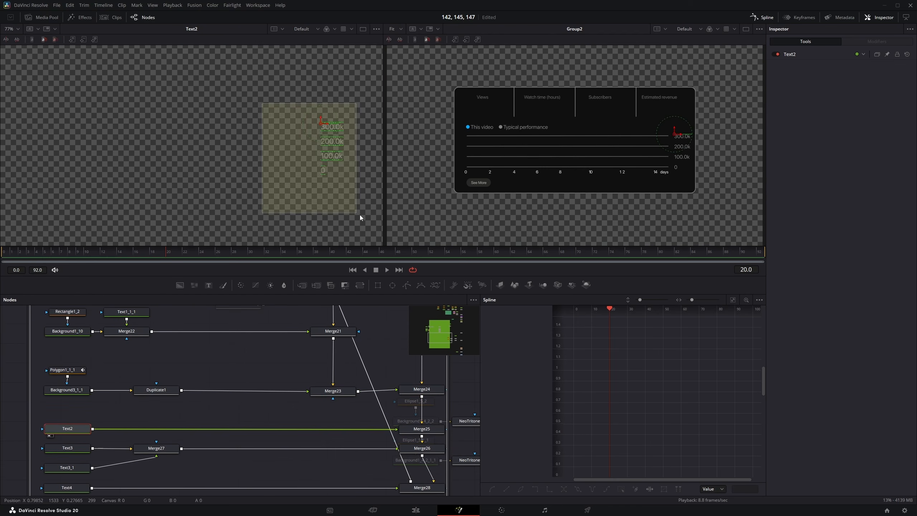
{"action": "left_click", "coordinate": [422, 447]}
{"action": "key", "text": "1"}
Step: Display Merge28 in the first viewer and select Text4 to examine the card's column headings
{"action": "left_click_drag", "start_coordinate": [407, 467], "coordinate": [381, 430]}
{"action": "left_click", "coordinate": [396, 450]}
{"action": "key", "text": "1"}
{"action": "left_click", "coordinate": [63, 453]}
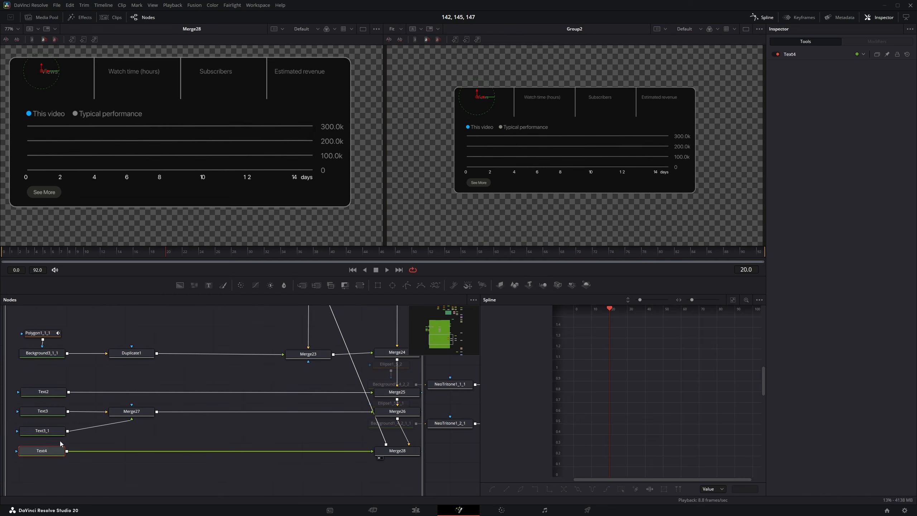
{"action": "left_click_drag", "start_coordinate": [40, 454], "coordinate": [47, 453]}
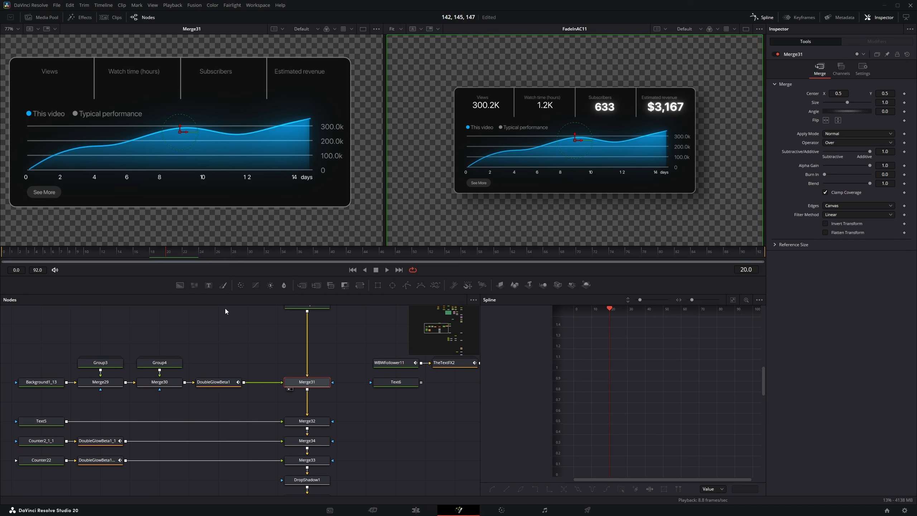
Step: Fit Merge31's image to the first viewer, and display Background1_13, the starting node of the graph chain
{"action": "key", "text": "ctrl+f"}
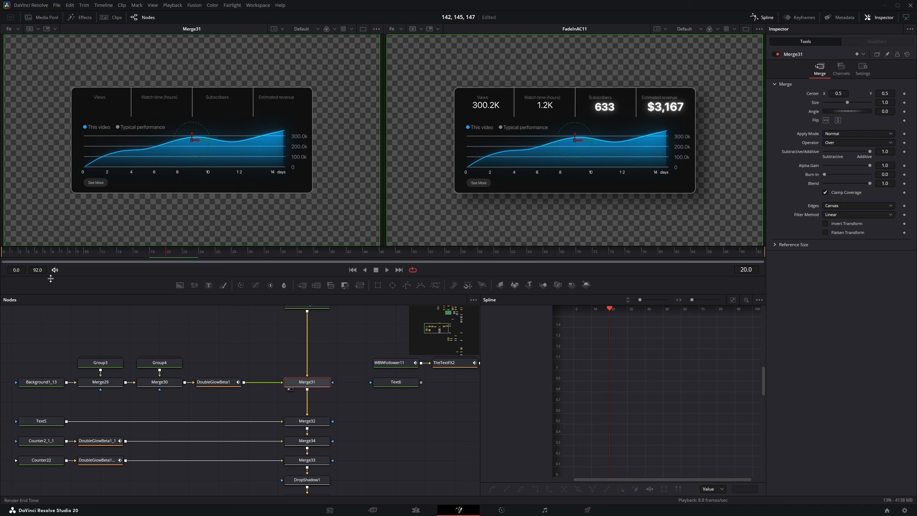
{"action": "scroll", "coordinate": [43, 382], "scroll_direction": "up", "scroll_amount": 3}
{"action": "left_click_drag", "start_coordinate": [54, 381], "coordinate": [125, 362]}
{"action": "left_click", "coordinate": [113, 377]}
{"action": "key", "text": "1"}
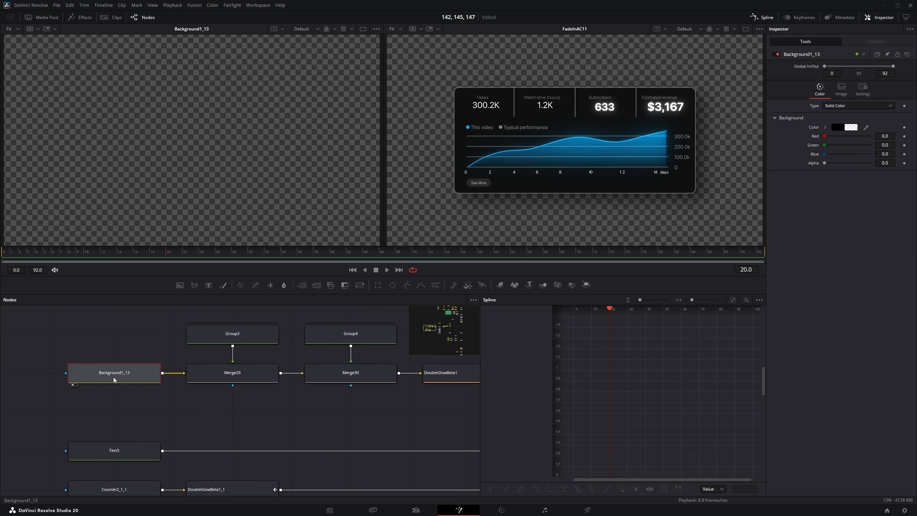
Step: Display Group3 in the first viewer, expand the group, and display the Background5 node inside it
{"action": "left_click", "coordinate": [245, 338]}
{"action": "key", "text": "1"}
{"action": "double_click", "coordinate": [245, 338]}
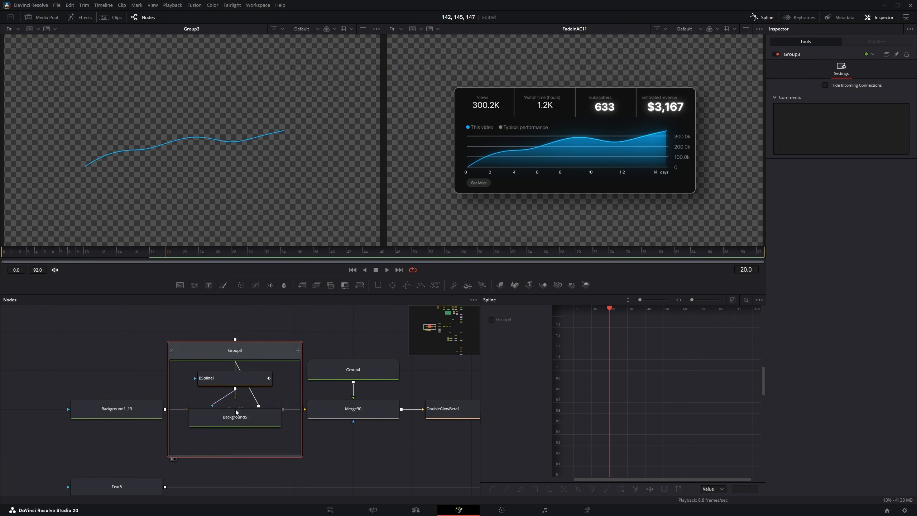
{"action": "left_click", "coordinate": [235, 413]}
{"action": "key", "text": "1"}
Step: Examine BSpline1's curve and border settings up close, check Background5's color, and collapse Group3
{"action": "left_click", "coordinate": [224, 378]}
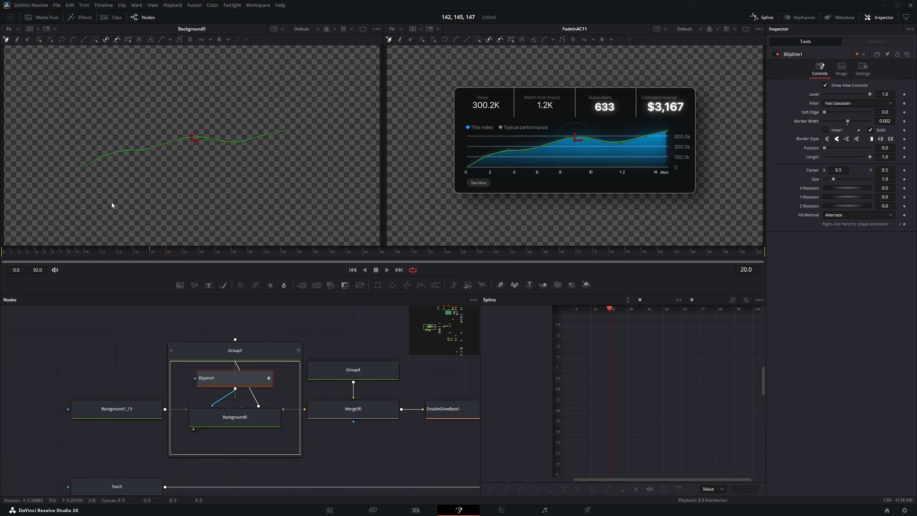
{"action": "scroll", "coordinate": [175, 133], "scroll_direction": "up", "scroll_amount": 5}
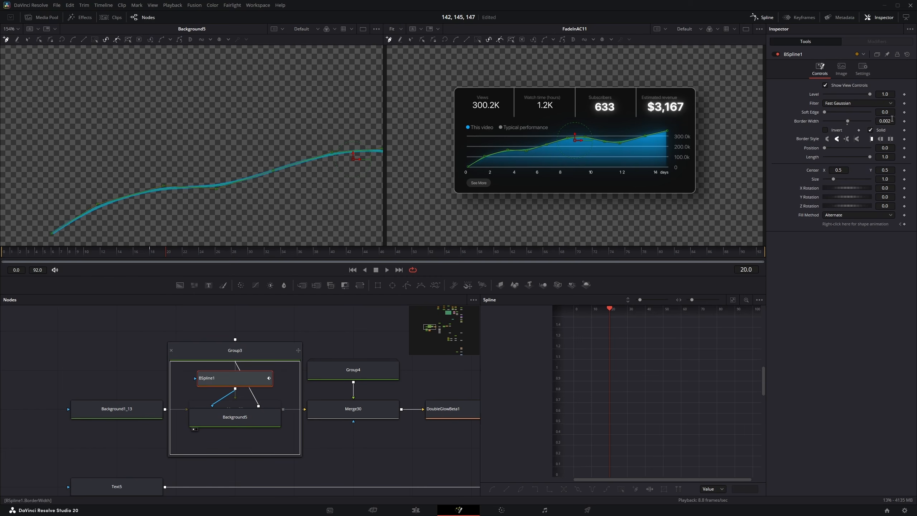
{"action": "left_click_drag", "start_coordinate": [295, 231], "coordinate": [271, 187]}
{"action": "key", "text": "ctrl+f"}
{"action": "left_click", "coordinate": [241, 415]}
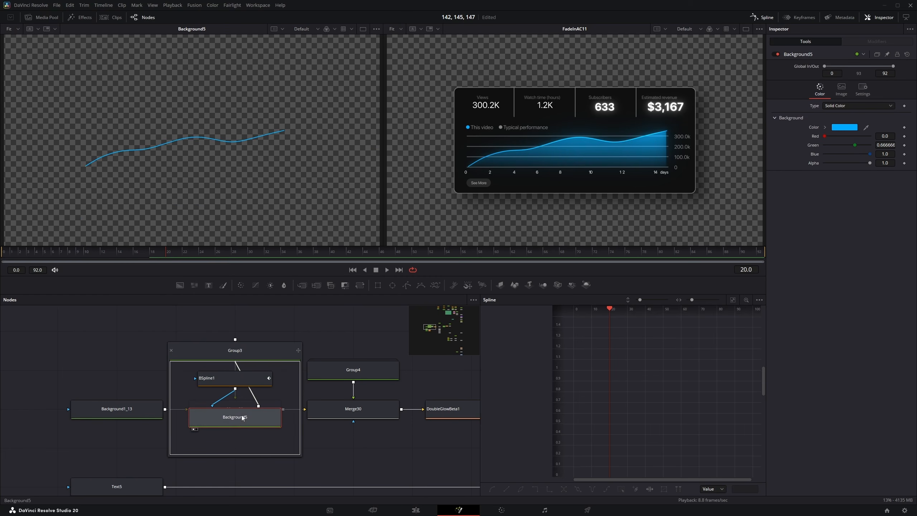
{"action": "left_click", "coordinate": [172, 350]}
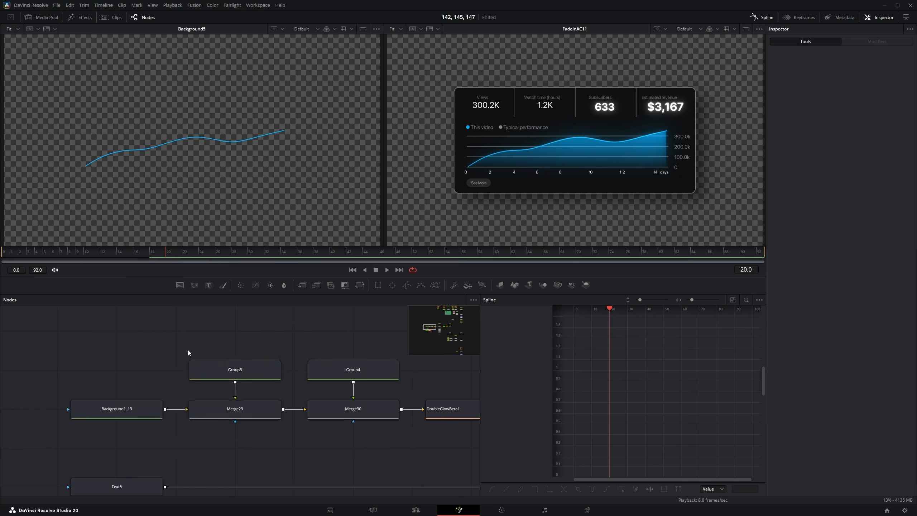
Step: Move Group4 higher above Merge30, expand it, and display BSpline1_1 in the first viewer
{"action": "left_click_drag", "start_coordinate": [286, 436], "coordinate": [292, 324]}
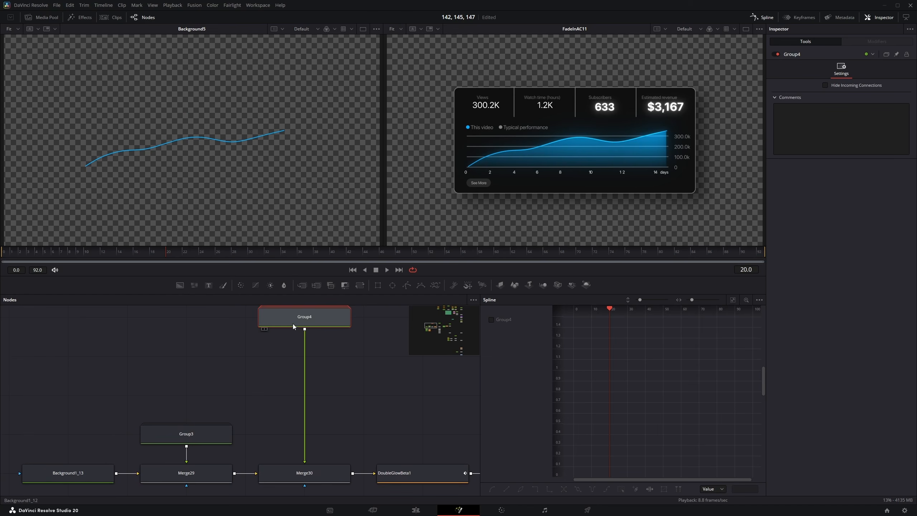
{"action": "double_click", "coordinate": [293, 325]}
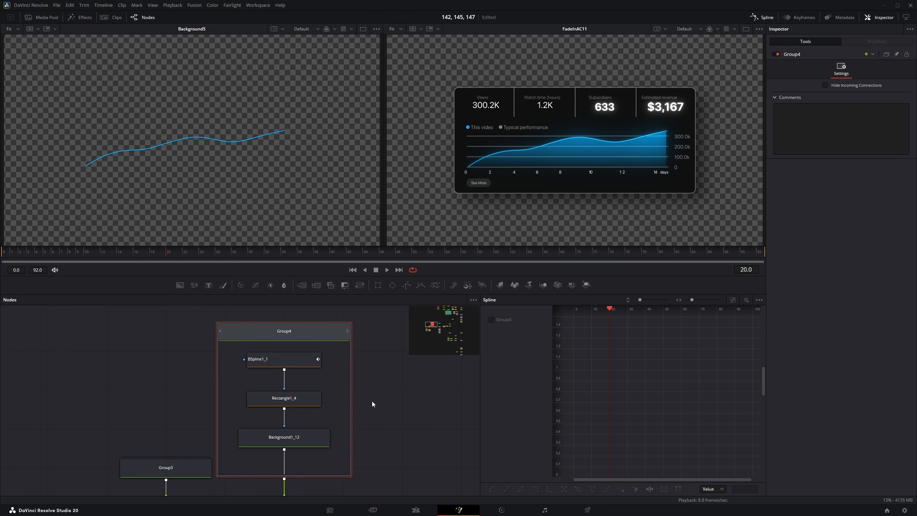
{"action": "left_click", "coordinate": [286, 362]}
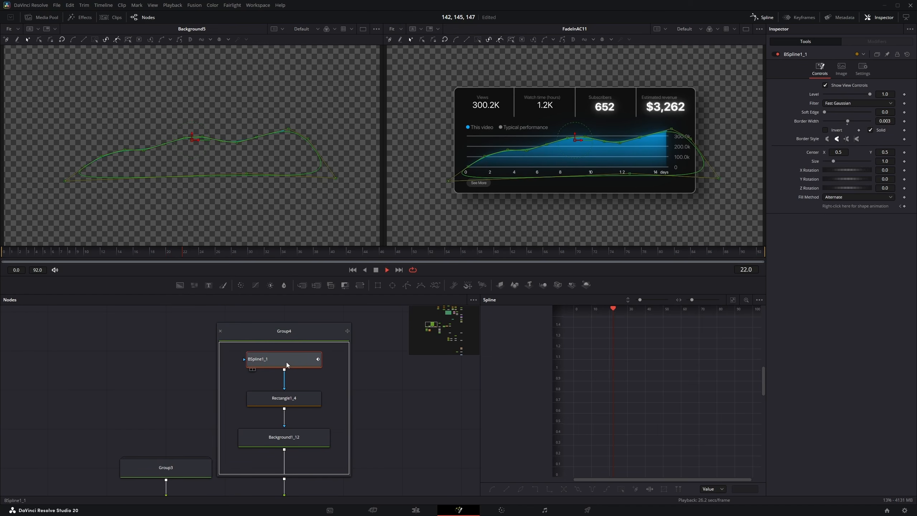
{"action": "key", "text": "1"}
{"action": "left_click", "coordinate": [429, 407]}
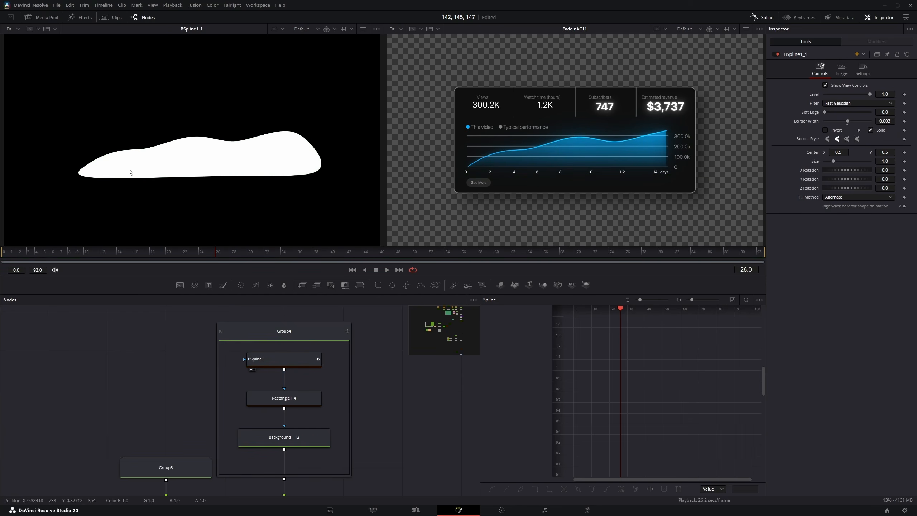
Step: Display Rectangle1_4 in the first viewer, choose Multiply as its Paint Mode, and try repositioning the rectangle before undoing the move
{"action": "left_click", "coordinate": [266, 401]}
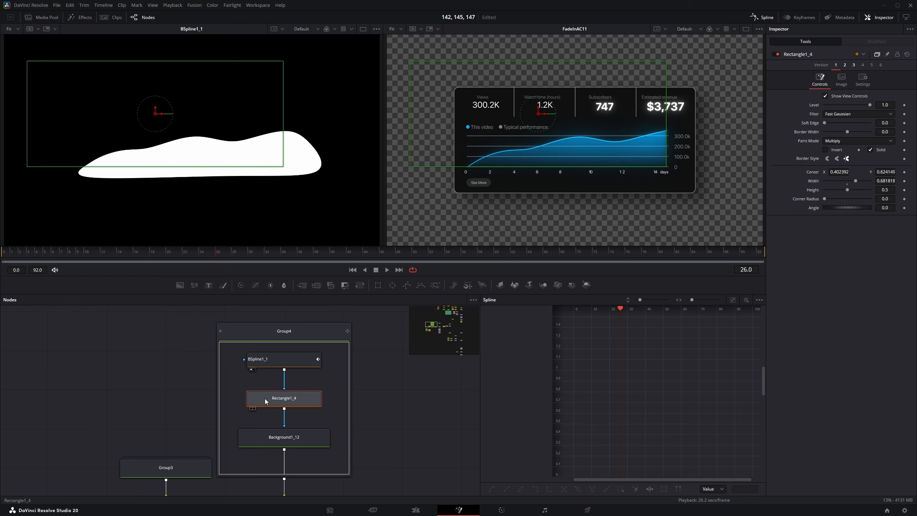
{"action": "key", "text": "1"}
{"action": "left_click", "coordinate": [841, 140]}
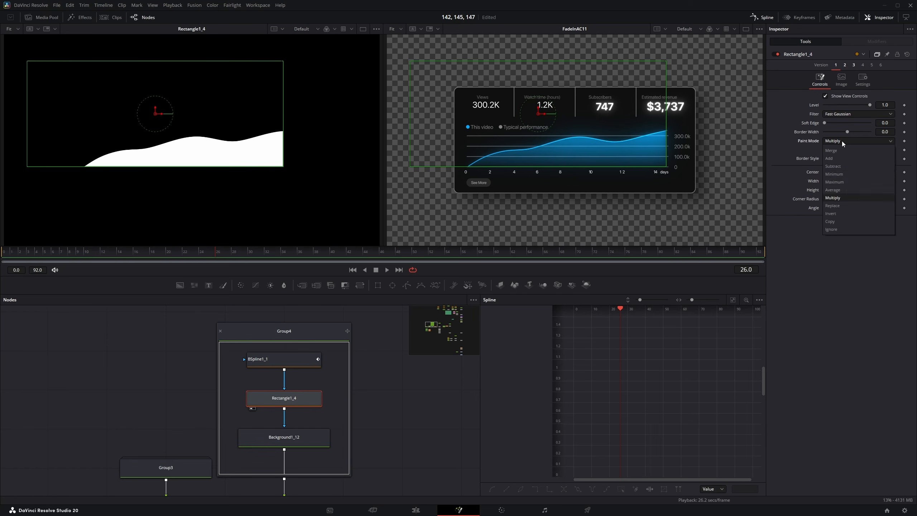
{"action": "left_click", "coordinate": [839, 199]}
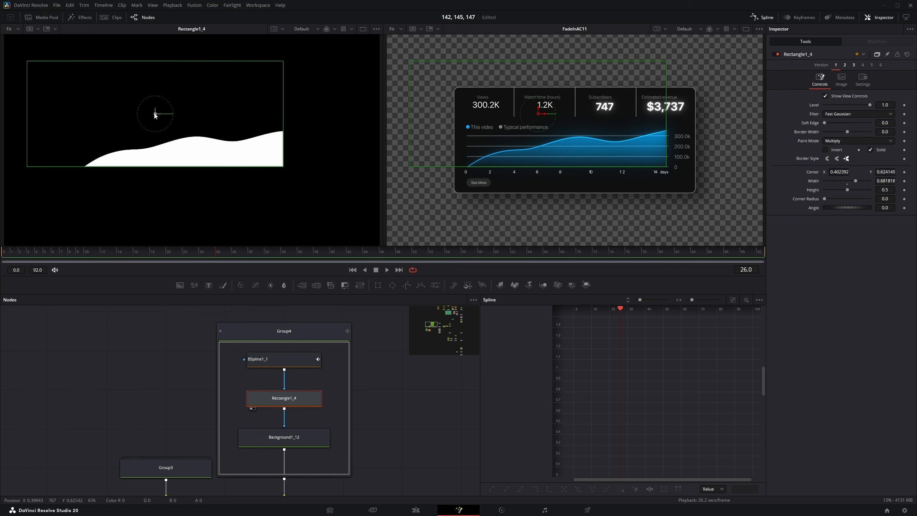
{"action": "left_click_drag", "start_coordinate": [155, 114], "coordinate": [127, 135]}
{"action": "key", "text": "ctrl+z"}
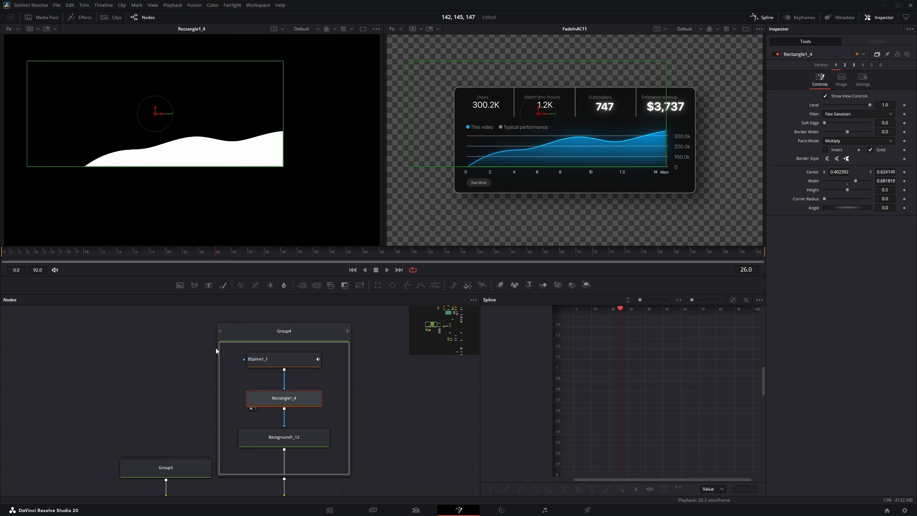
Step: Display Background1_12 in the first viewer and compare its fill as Solid Color and as Gradient
{"action": "scroll", "coordinate": [216, 350], "scroll_direction": "down", "scroll_amount": 2}
{"action": "left_click", "coordinate": [263, 400]}
{"action": "key", "text": "1"}
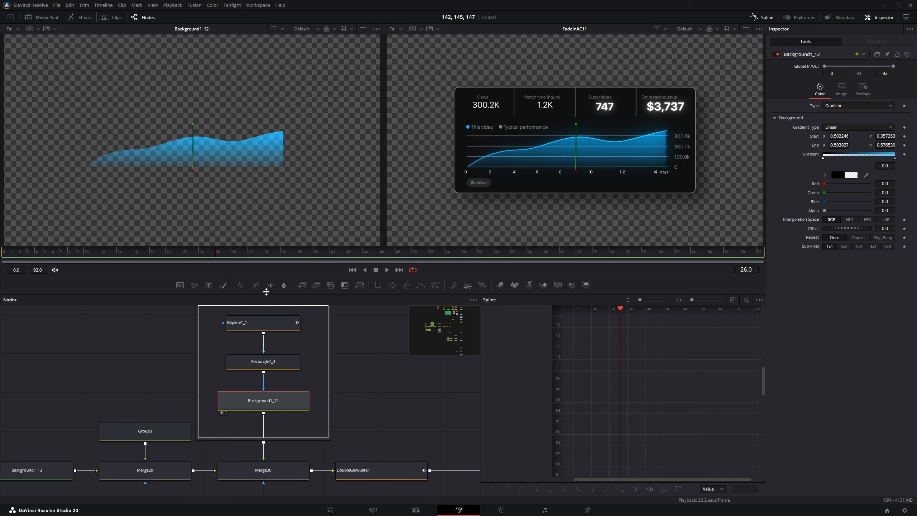
{"action": "left_click", "coordinate": [841, 106]}
{"action": "left_click", "coordinate": [836, 115]}
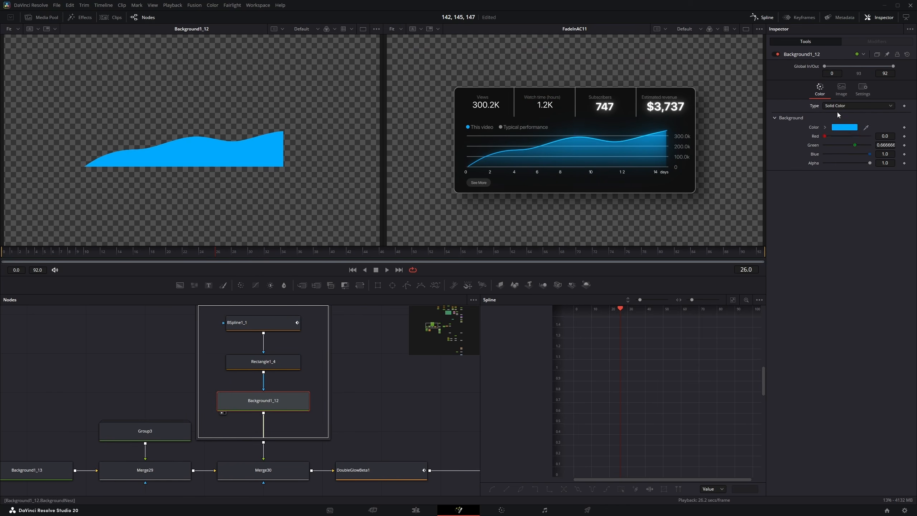
{"action": "left_click", "coordinate": [838, 106]}
{"action": "left_click", "coordinate": [841, 149]}
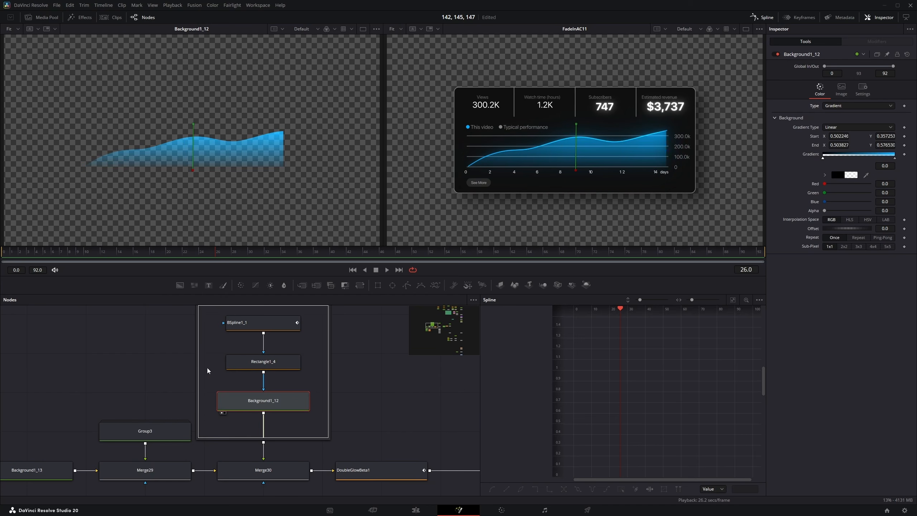
Step: Display Merge30 and the DoubleGlowBeta1 node after it in the first viewer to inspect the graph's glow
{"action": "scroll", "coordinate": [201, 379], "scroll_direction": "up", "scroll_amount": 2}
{"action": "left_click", "coordinate": [235, 422]}
{"action": "key", "text": "1"}
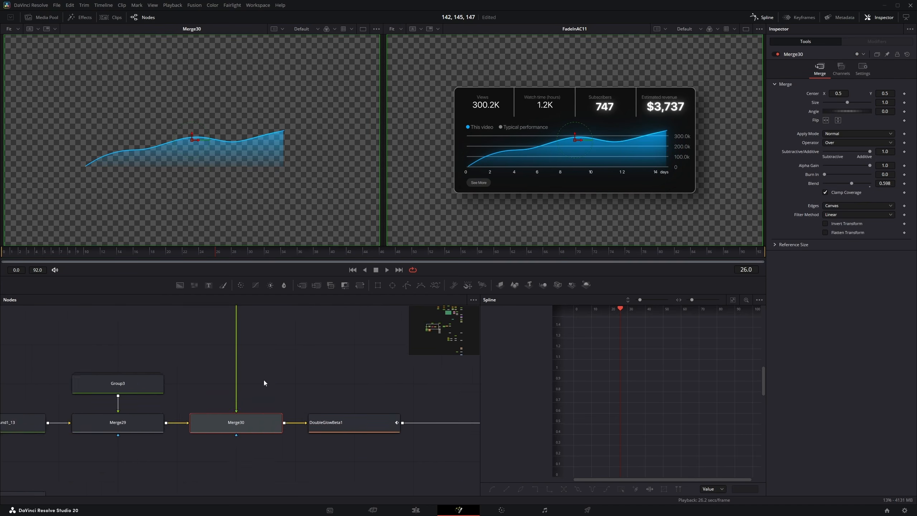
{"action": "scroll", "coordinate": [264, 380], "scroll_direction": "down", "scroll_amount": 2}
{"action": "left_click", "coordinate": [312, 388]}
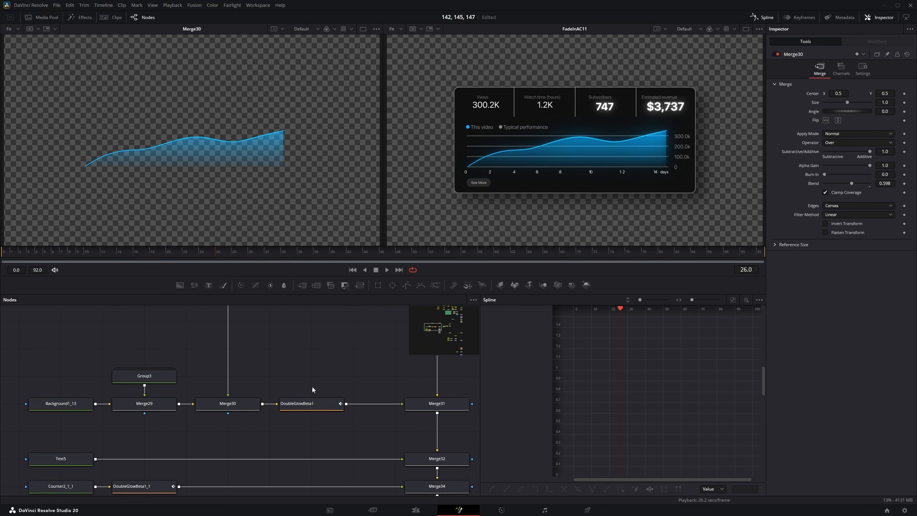
{"action": "scroll", "coordinate": [308, 411], "scroll_direction": "up", "scroll_amount": 2}
{"action": "left_click", "coordinate": [299, 404]}
{"action": "key", "text": "1"}
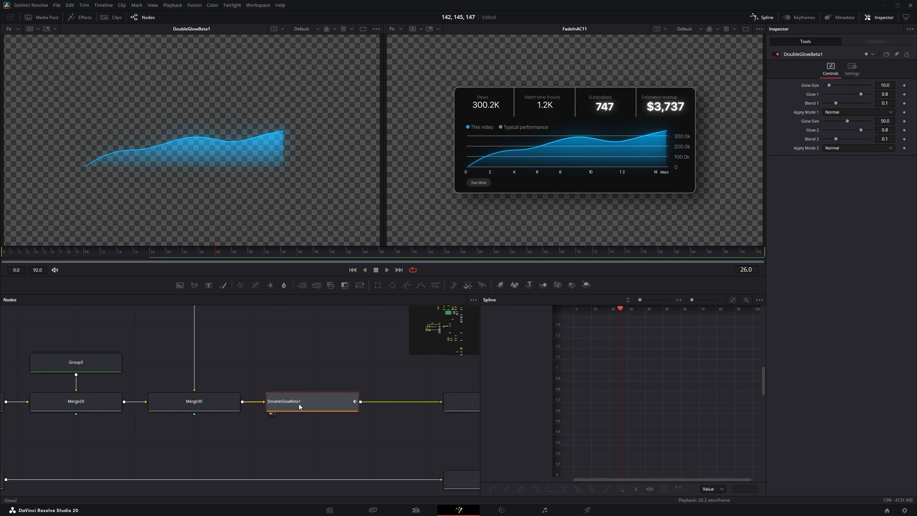
{"action": "key", "text": "1"}
{"action": "key", "text": "1"}
Step: Display Merge31 and the Text5 node in the first viewer, and examine the views and watch time figures
{"action": "left_click_drag", "start_coordinate": [324, 399], "coordinate": [173, 366]}
{"action": "left_click", "coordinate": [319, 375]}
{"action": "key", "text": "1"}
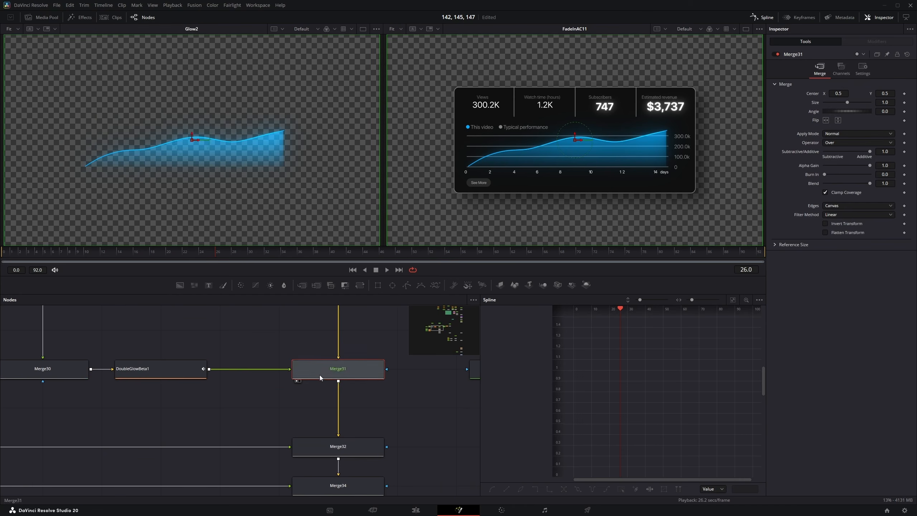
{"action": "left_click_drag", "start_coordinate": [320, 446], "coordinate": [319, 399]}
{"action": "scroll", "coordinate": [319, 399], "scroll_direction": "down", "scroll_amount": 2}
{"action": "left_click_drag", "start_coordinate": [247, 394], "coordinate": [290, 394]}
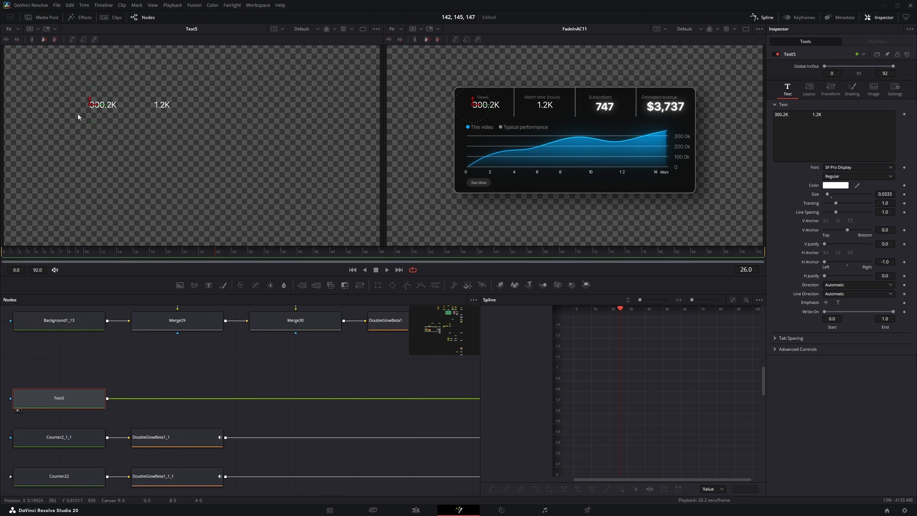
{"action": "left_click_drag", "start_coordinate": [62, 92], "coordinate": [195, 124]}
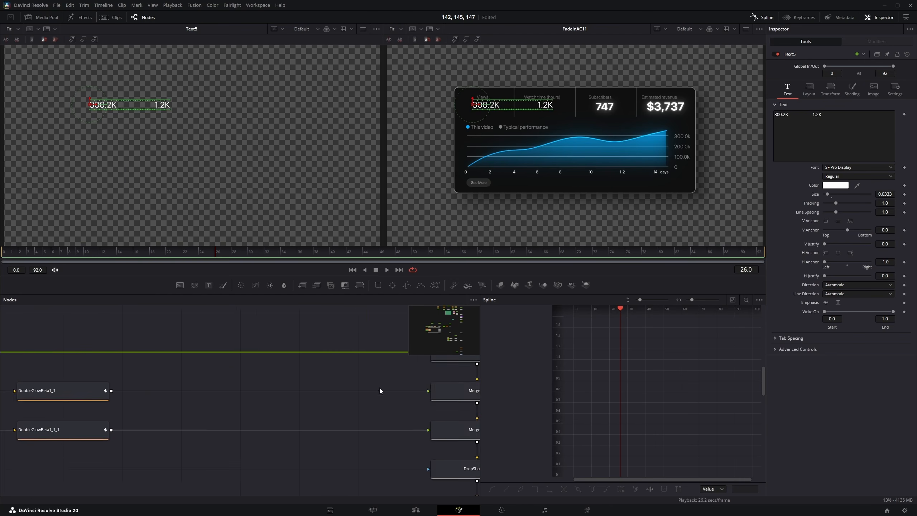
Step: Display Merge32 and the Counter2_1_1 and Counter22 nodes in the first viewer, and play the counting animation
{"action": "left_click_drag", "start_coordinate": [435, 374], "coordinate": [332, 412]}
{"action": "left_click", "coordinate": [357, 389]}
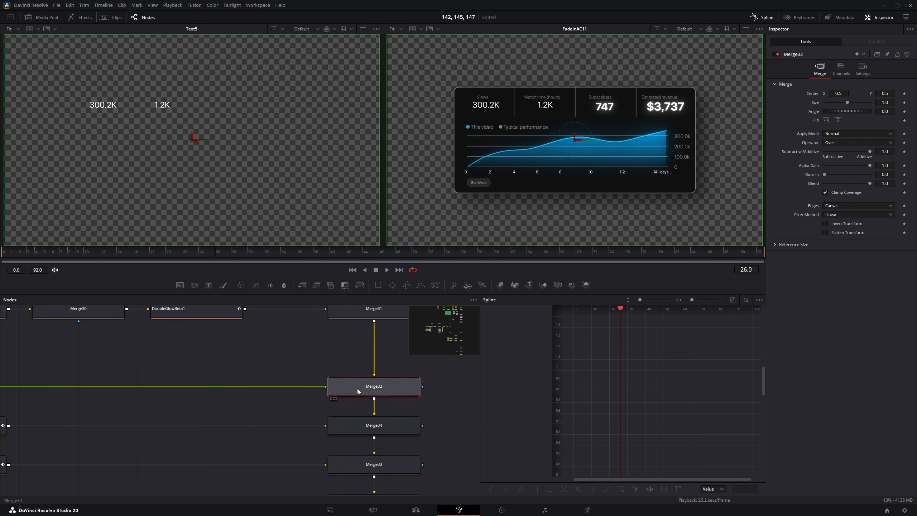
{"action": "key", "text": "1"}
{"action": "left_click_drag", "start_coordinate": [188, 389], "coordinate": [295, 376]}
{"action": "left_click_drag", "start_coordinate": [68, 428], "coordinate": [209, 425]}
{"action": "left_click", "coordinate": [76, 418]}
{"action": "key", "text": "1"}
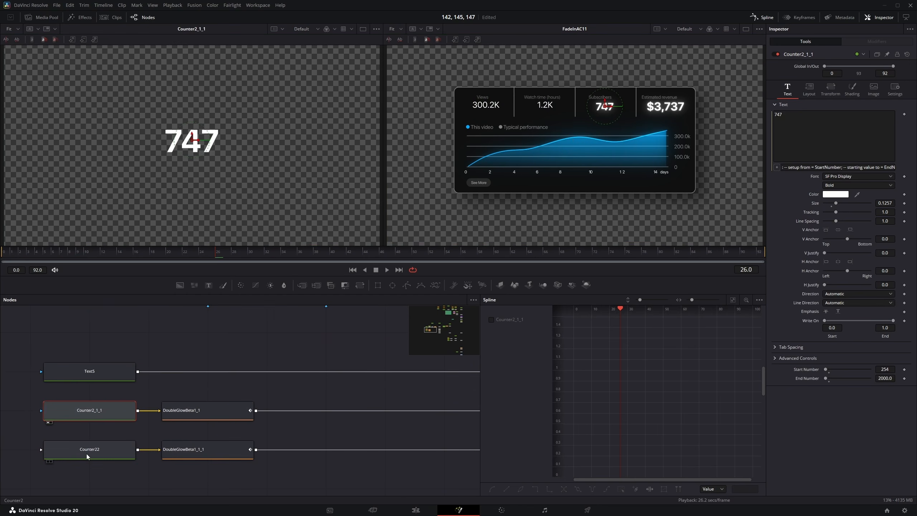
{"action": "key", "text": "space"}
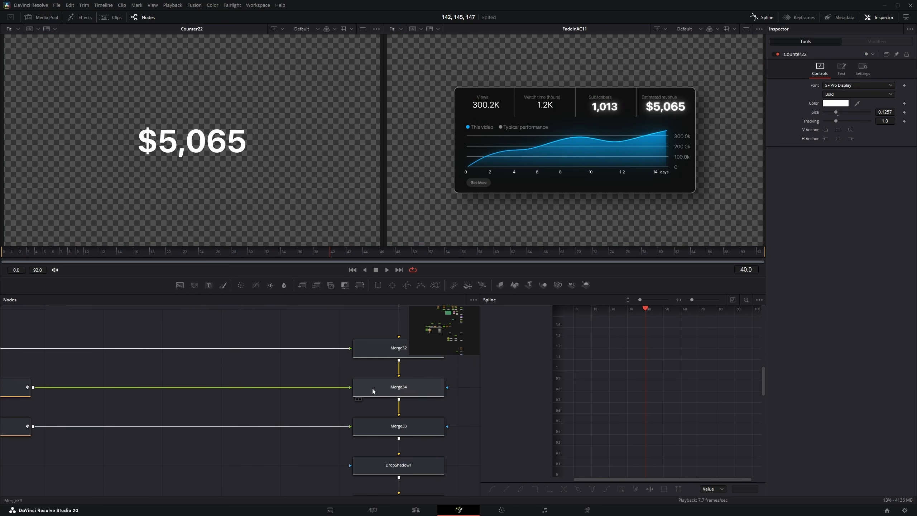
Step: Display Merge34 and Merge33 in the first viewer to see both counters placed on the analytics card
{"action": "left_click", "coordinate": [372, 389]}
{"action": "key", "text": "1"}
{"action": "left_click", "coordinate": [385, 433]}
{"action": "key", "text": "1"}
{"action": "left_click", "coordinate": [390, 391]}
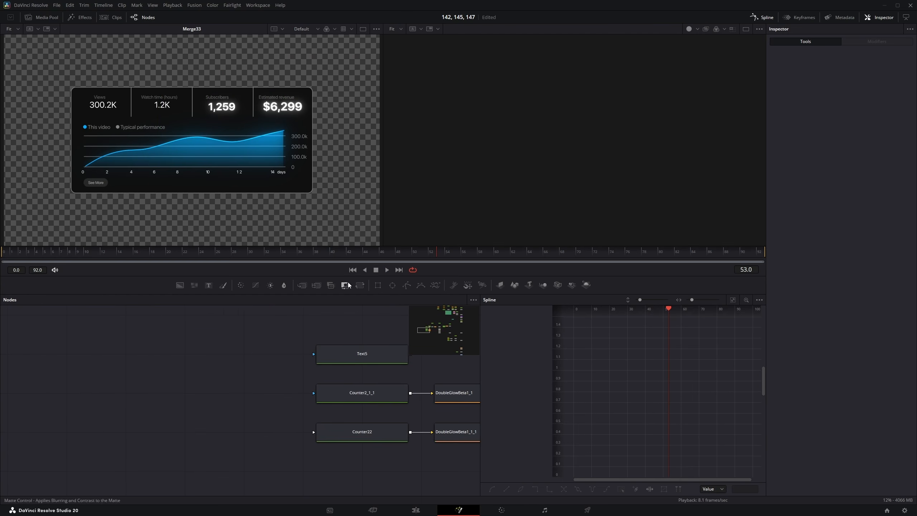
Step: Add a new Text+ node, show it in the second viewer, and open an expression on its text
{"action": "left_click_drag", "start_coordinate": [208, 285], "coordinate": [536, 244]}
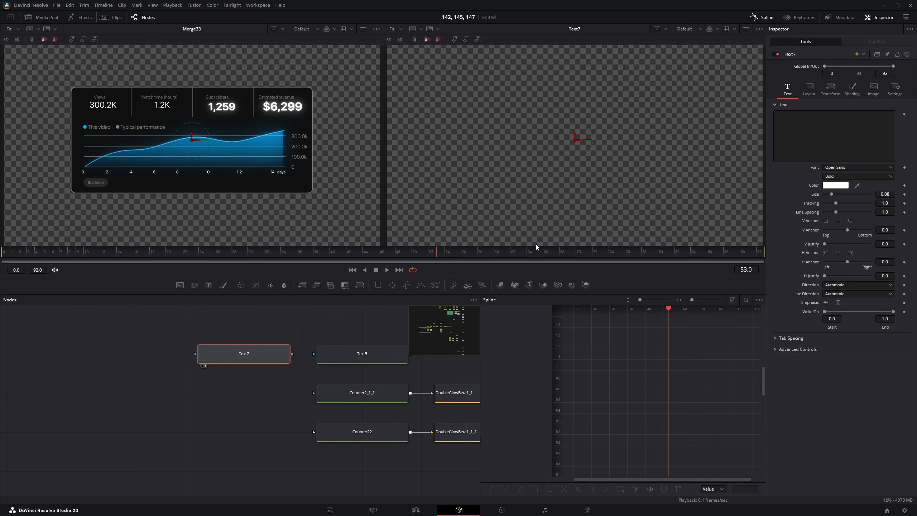
{"action": "right_click", "coordinate": [792, 121]}
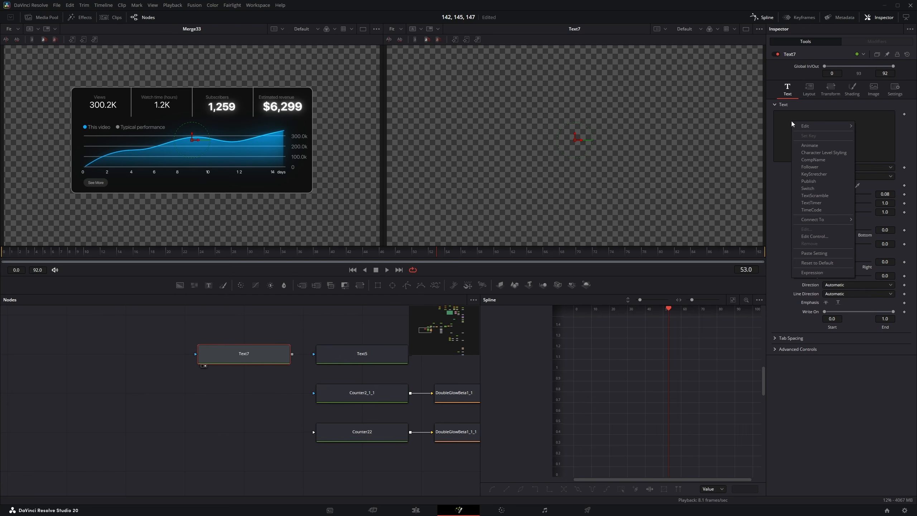
{"action": "left_click", "coordinate": [814, 273]}
{"action": "left_click", "coordinate": [806, 166]}
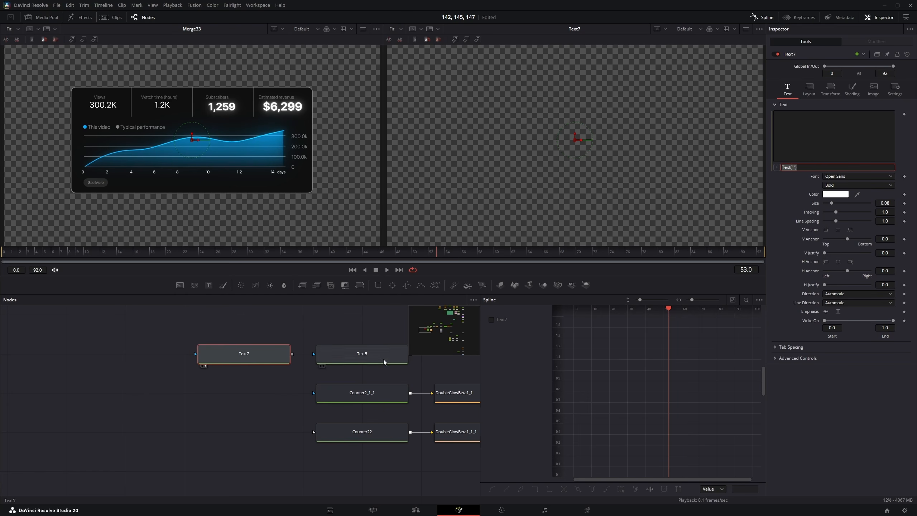
Step: Display Counter2_1_1 in the second viewer, scrub the timeline to frame 92, and examine the card's Subscribers figure up close
{"action": "left_click", "coordinate": [379, 388]}
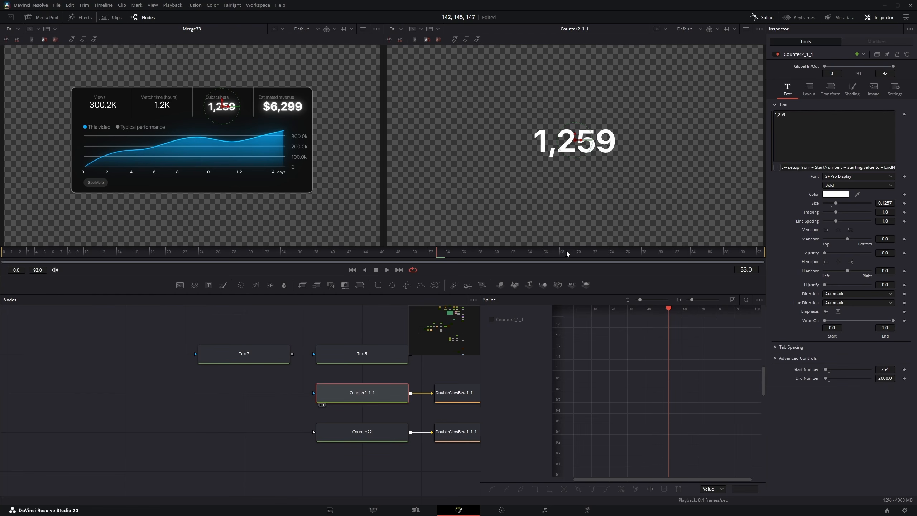
{"action": "left_click_drag", "start_coordinate": [83, 256], "coordinate": [802, 257]}
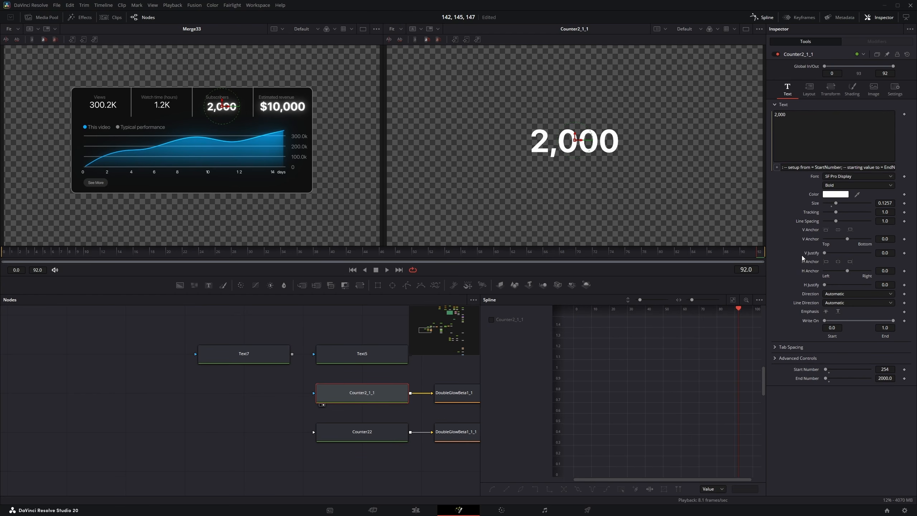
{"action": "left_click_drag", "start_coordinate": [420, 413], "coordinate": [224, 404]}
{"action": "left_click", "coordinate": [203, 412]}
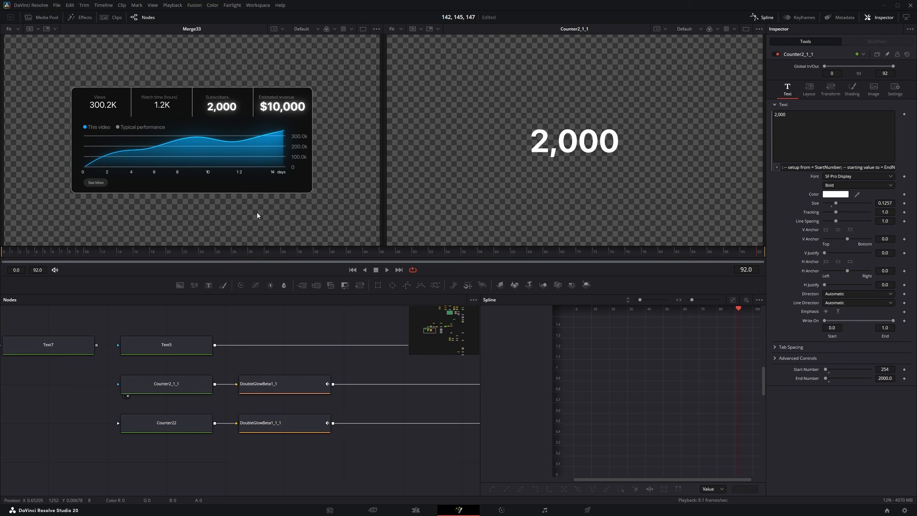
{"action": "scroll", "coordinate": [209, 89], "scroll_direction": "up", "scroll_amount": 4}
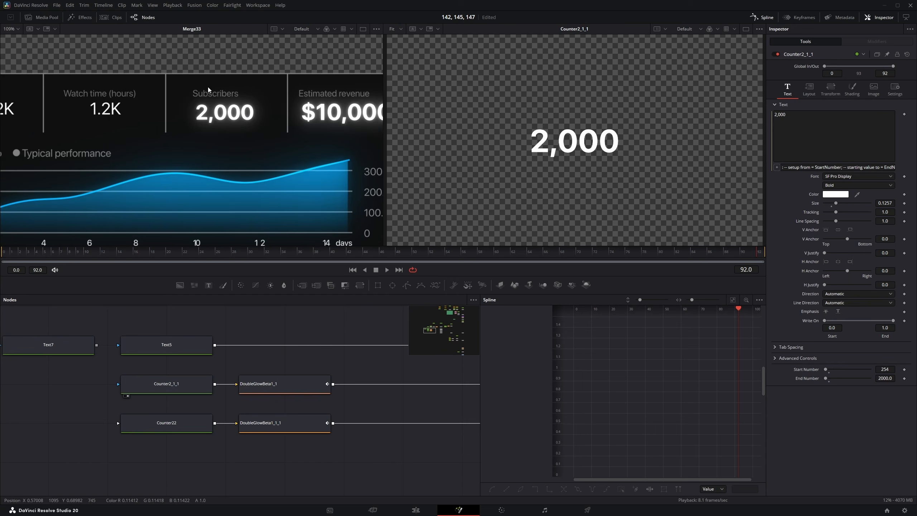
Step: Display Counter22 and the Merge33 node in the second viewer
{"action": "left_click", "coordinate": [172, 429]}
{"action": "key", "text": "2"}
{"action": "left_click_drag", "start_coordinate": [297, 400], "coordinate": [180, 361]}
{"action": "left_click_drag", "start_coordinate": [447, 385], "coordinate": [184, 427]}
{"action": "left_click", "coordinate": [281, 428]}
{"action": "key", "text": "2"}
{"action": "left_click_drag", "start_coordinate": [294, 431], "coordinate": [297, 368]}
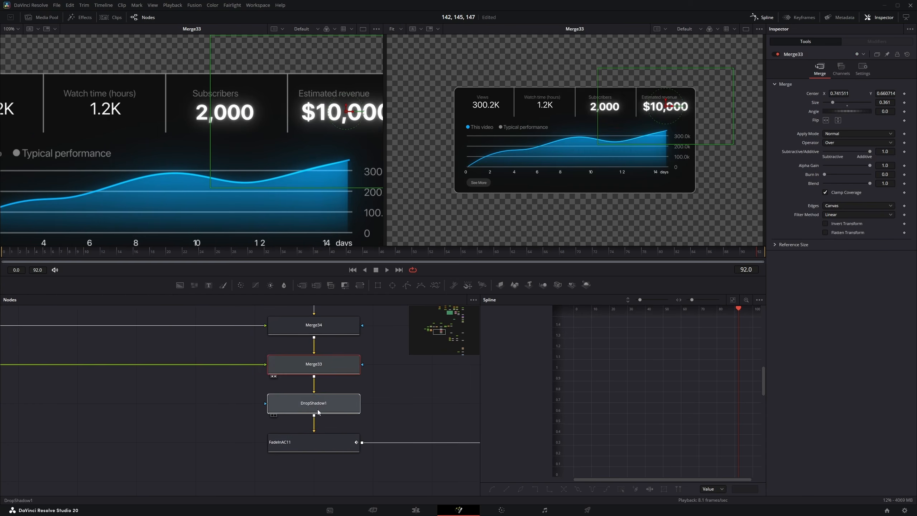
Step: Display DropShadow1 and the FadeInAC11 node below it in the second viewer
{"action": "left_click", "coordinate": [318, 409]}
{"action": "key", "text": "2"}
{"action": "left_click", "coordinate": [313, 447]}
{"action": "key", "text": "2"}
{"action": "scroll", "coordinate": [263, 428], "scroll_direction": "down", "scroll_amount": 5}
{"action": "scroll", "coordinate": [271, 437], "scroll_direction": "up", "scroll_amount": 5}
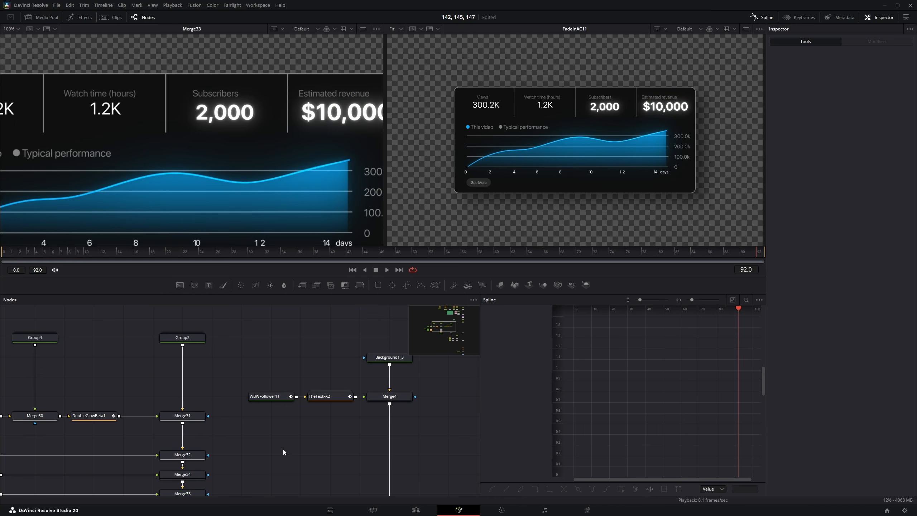
Step: Display WBWFollower11 in the second viewer and play its word-by-word title animation
{"action": "left_click", "coordinate": [267, 358]}
{"action": "key", "text": "2"}
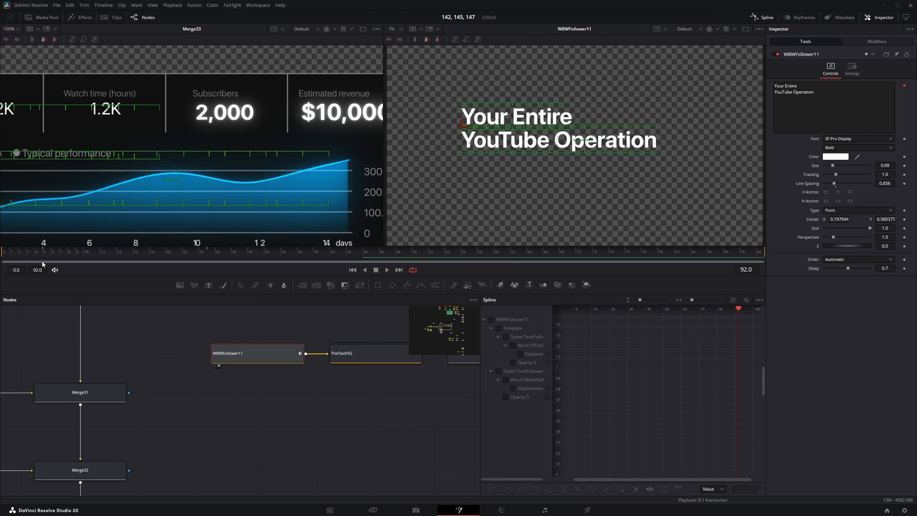
{"action": "key", "text": "space"}
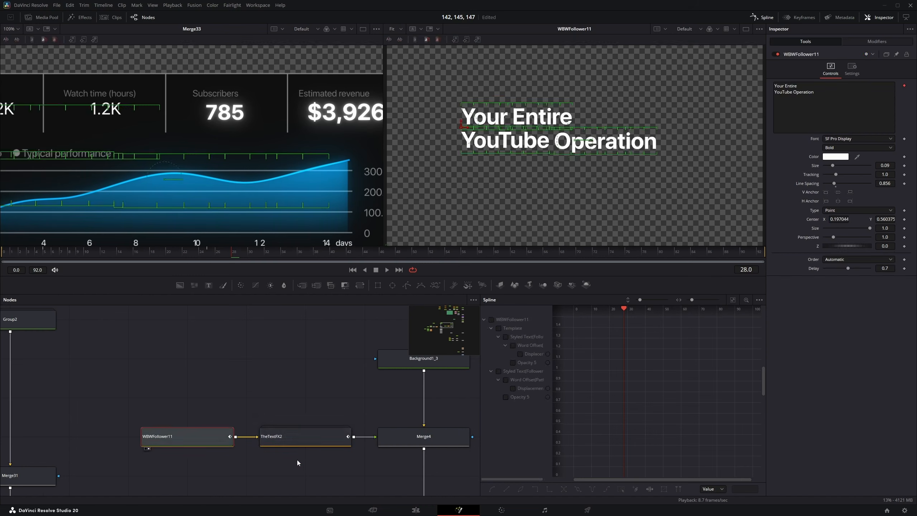
Step: Display TheTextFX2 in the second viewer, expand the group, and display its DoubleGlowBeta1_2 and DropShadow1_1 nodes
{"action": "left_click", "coordinate": [300, 434]}
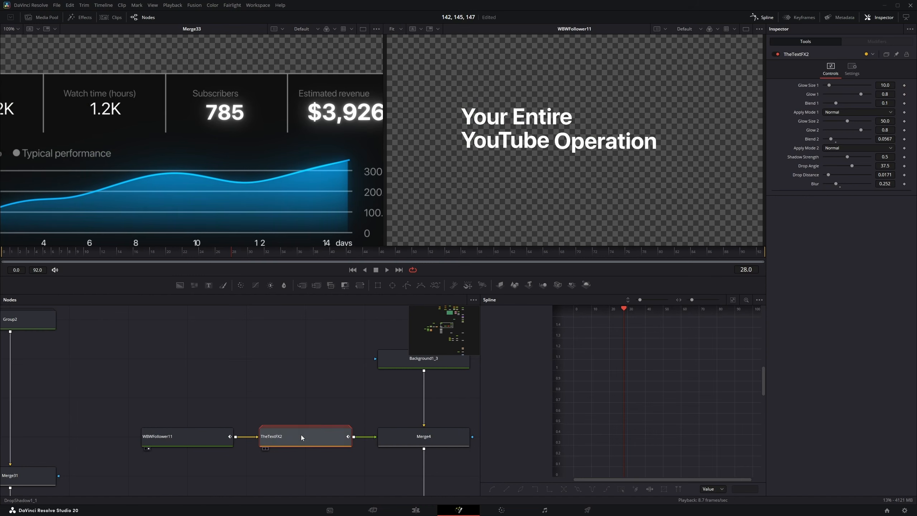
{"action": "key", "text": "2"}
{"action": "double_click", "coordinate": [306, 443]}
{"action": "left_click_drag", "start_coordinate": [306, 442], "coordinate": [311, 400]}
{"action": "left_click", "coordinate": [247, 413]}
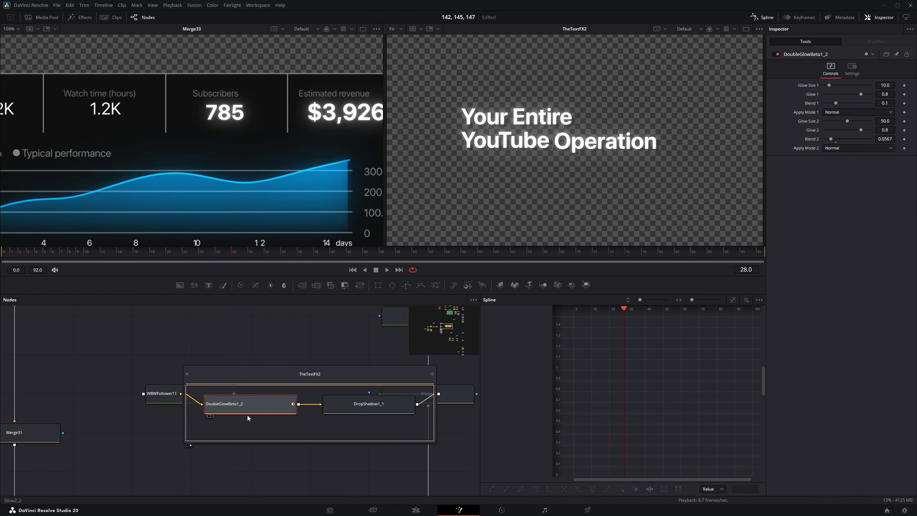
{"action": "key", "text": "2"}
{"action": "key", "text": "2"}
{"action": "key", "text": "2"}
{"action": "left_click", "coordinate": [339, 409]}
{"action": "key", "text": "2"}
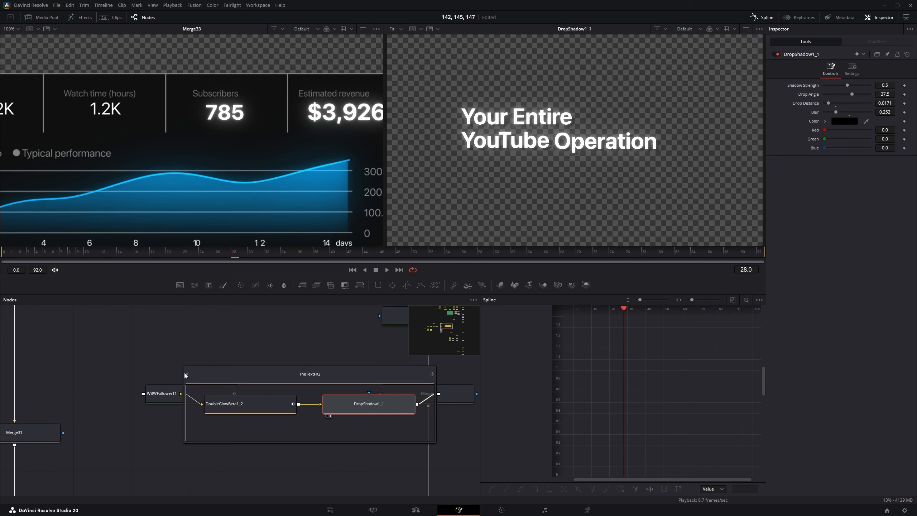
Step: Collapse the TheTextFX2 group, and display Background1_3 and Merge4 in the second viewer
{"action": "left_click", "coordinate": [187, 374]}
{"action": "scroll", "coordinate": [310, 475], "scroll_direction": "down", "scroll_amount": 3}
{"action": "left_click", "coordinate": [343, 445]}
{"action": "key", "text": "2"}
{"action": "scroll", "coordinate": [333, 433], "scroll_direction": "up", "scroll_amount": 2}
{"action": "left_click", "coordinate": [350, 402]}
{"action": "key", "text": "2"}
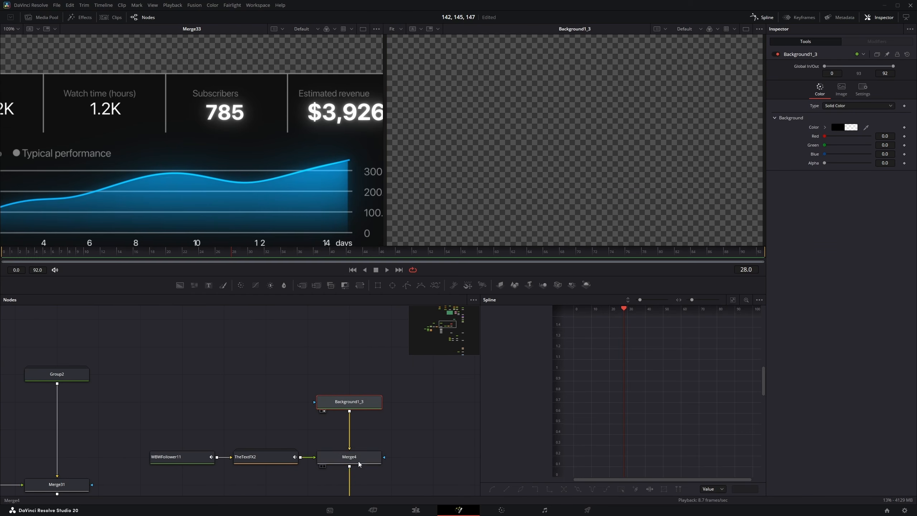
{"action": "left_click", "coordinate": [355, 463]}
{"action": "key", "text": "2"}
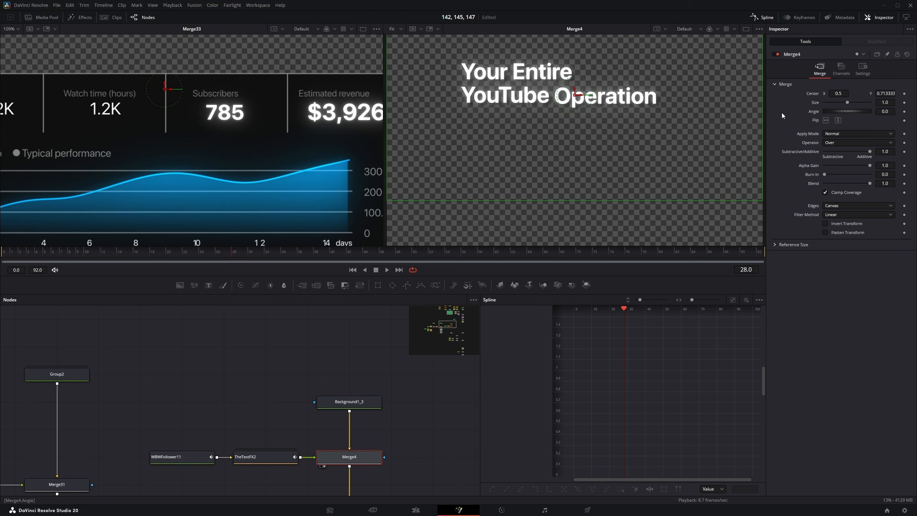
Step: Display Merge3 in the second viewer to see the title combined with the analytics card
{"action": "left_click_drag", "start_coordinate": [349, 456], "coordinate": [346, 256]}
{"action": "left_click", "coordinate": [343, 424]}
{"action": "key", "text": "2"}
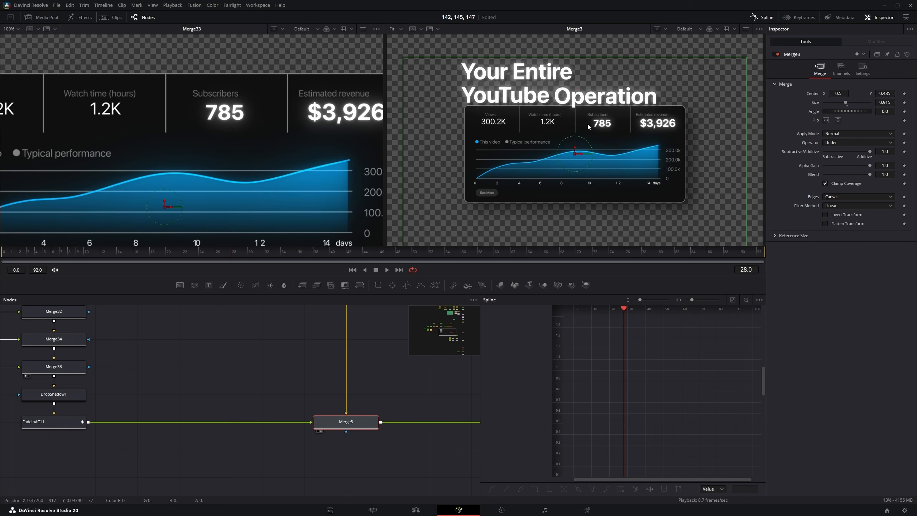
Step: Follow Merge3's output to Merge12 and display Merge12 in the second viewer
{"action": "left_click_drag", "start_coordinate": [365, 387], "coordinate": [331, 487]}
{"action": "scroll", "coordinate": [323, 334], "scroll_direction": "down", "scroll_amount": 2}
{"action": "left_click_drag", "start_coordinate": [433, 452], "coordinate": [233, 426]}
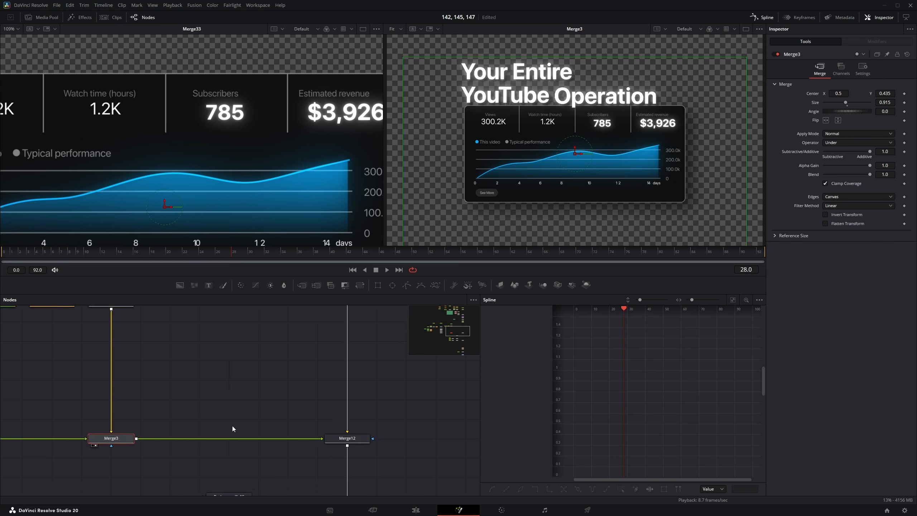
{"action": "scroll", "coordinate": [232, 425], "scroll_direction": "up", "scroll_amount": 3}
{"action": "left_click_drag", "start_coordinate": [51, 448], "coordinate": [440, 451]}
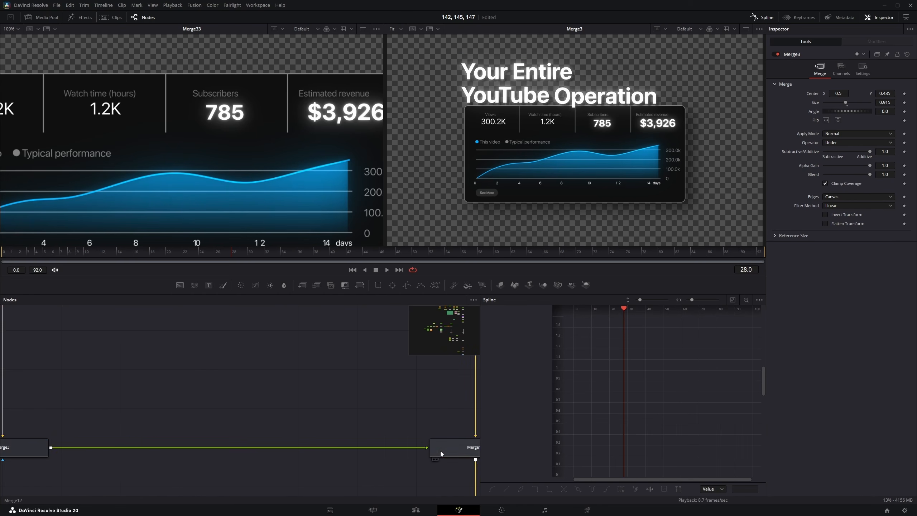
{"action": "left_click", "coordinate": [440, 451]}
{"action": "key", "text": "2"}
{"action": "left_click", "coordinate": [445, 446]}
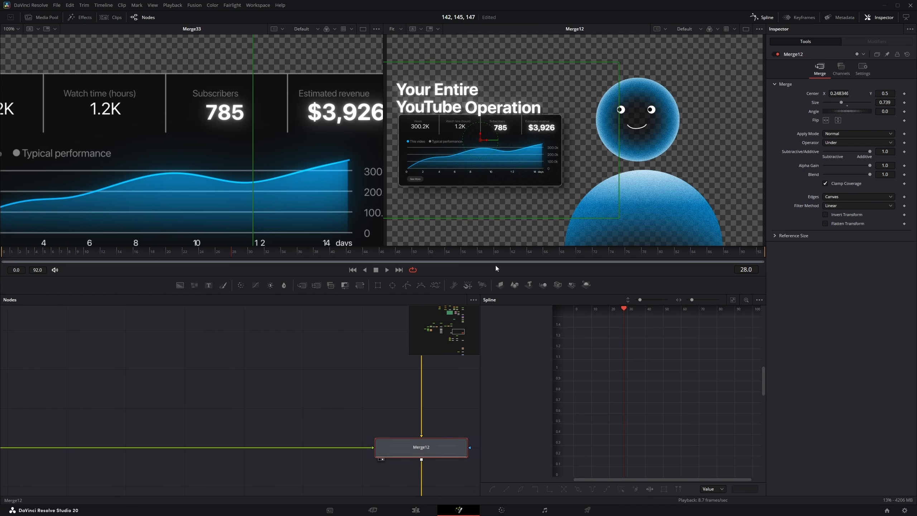
Step: Try shifting the title and card horizontally with Merge12's Center X, and display Merge12 in the second viewer again
{"action": "left_click_drag", "start_coordinate": [840, 93], "coordinate": [870, 93]}
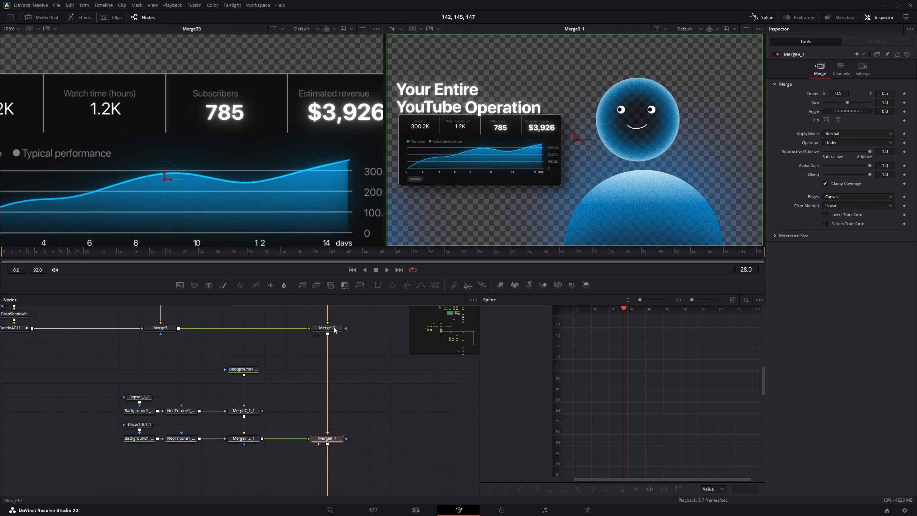
{"action": "left_click", "coordinate": [327, 328]}
{"action": "key", "text": "2"}
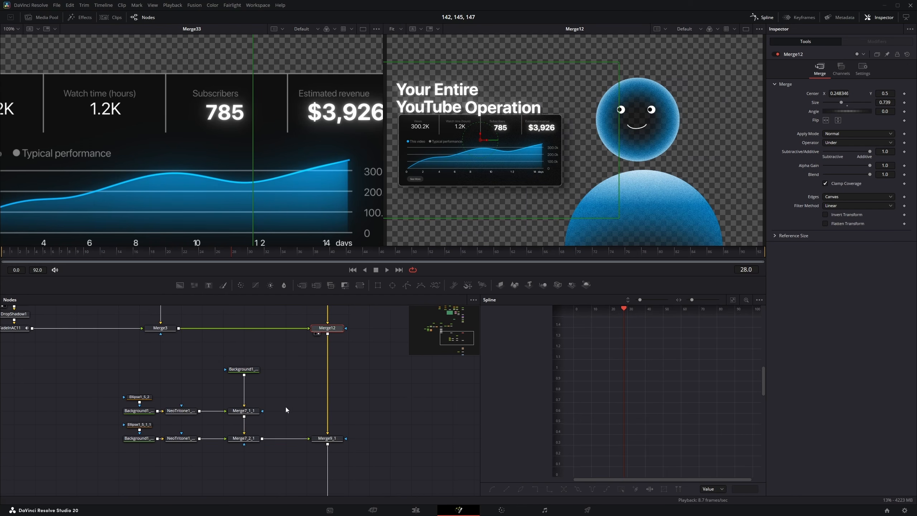
Step: Display Merge7_2_1 with its blue glows and Merge9_1 in the second viewer
{"action": "key", "text": "2"}
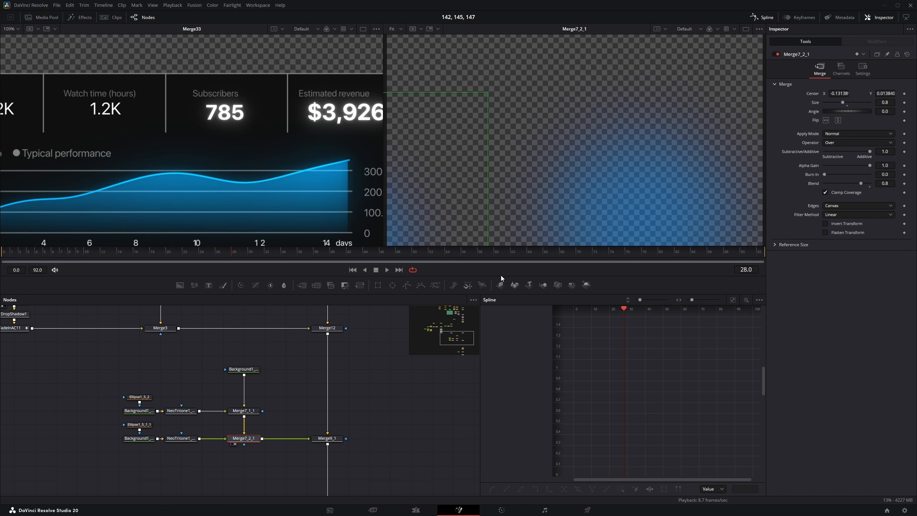
{"action": "left_click", "coordinate": [327, 438]}
{"action": "key", "text": "2"}
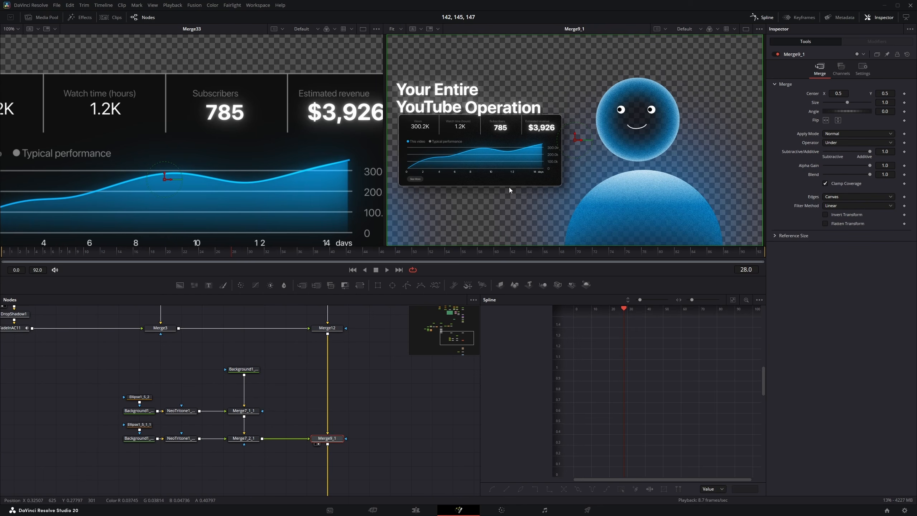
{"action": "scroll", "coordinate": [148, 329], "scroll_direction": "up", "scroll_amount": 2}
{"action": "scroll", "coordinate": [182, 336], "scroll_direction": "down", "scroll_amount": 3}
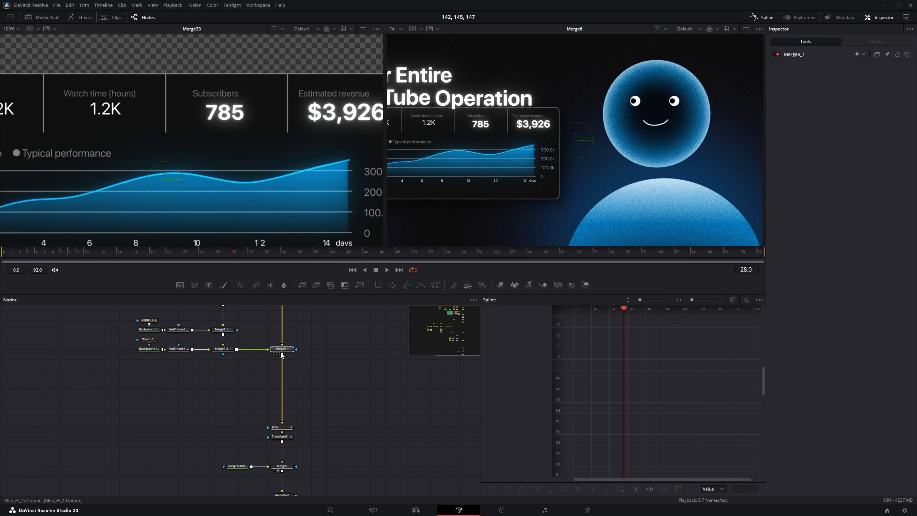
Step: Bypass and re-enable Merge9_1 to compare the Merge6 composite with and without the background glows
{"action": "key", "text": "ctrl+p"}
{"action": "key", "text": "ctrl+p"}
{"action": "scroll", "coordinate": [211, 348], "scroll_direction": "up", "scroll_amount": 3}
Step: Display Ellipse1_5_2 and Background1_4_2_2 in the second viewer, and check the background's blue in the colour picker
{"action": "left_click_drag", "start_coordinate": [210, 348], "coordinate": [323, 434]}
{"action": "left_click", "coordinate": [197, 397]}
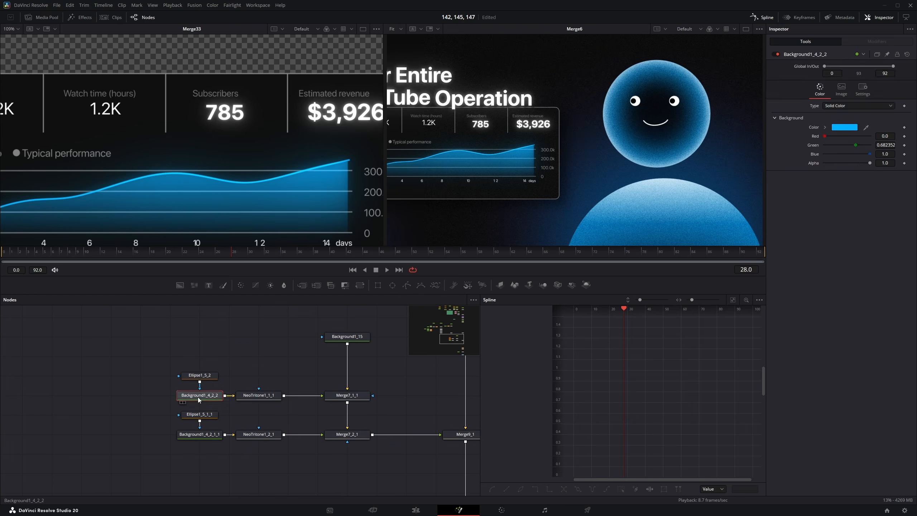
{"action": "left_click", "coordinate": [200, 375]}
{"action": "key", "text": "2"}
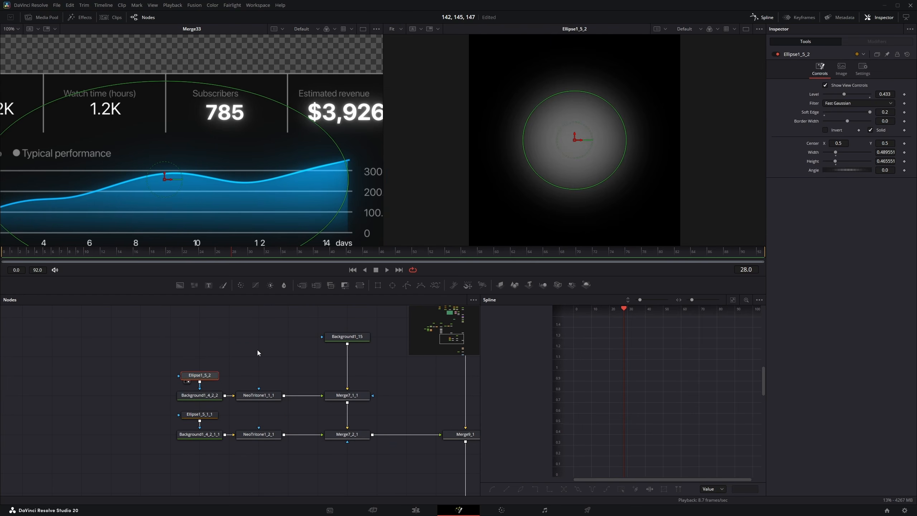
{"action": "left_click", "coordinate": [208, 398]}
{"action": "key", "text": "2"}
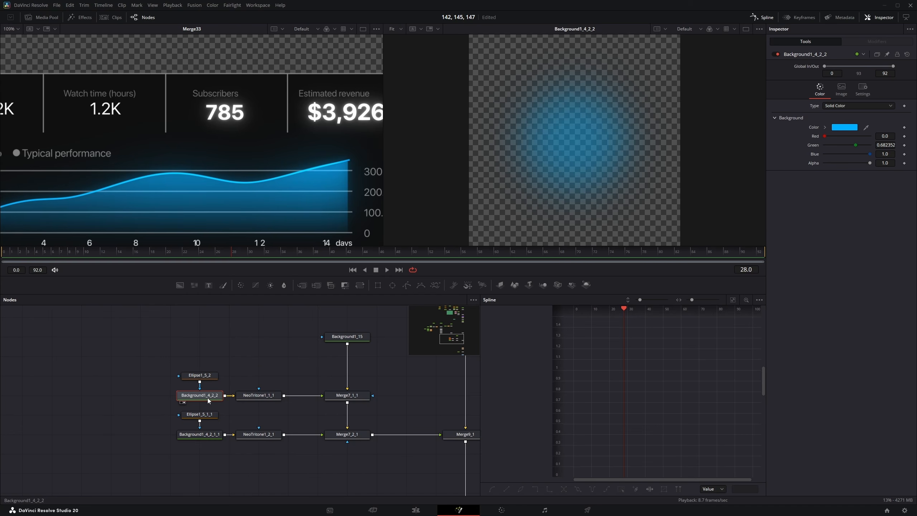
{"action": "left_click", "coordinate": [843, 128]}
{"action": "key", "text": "Return"}
Step: Display Merge7_1_1 and the empty Background1_15 beneath the glow in the second viewer
{"action": "left_click", "coordinate": [352, 395]}
{"action": "key", "text": "2"}
{"action": "scroll", "coordinate": [570, 187], "scroll_direction": "down", "scroll_amount": 1}
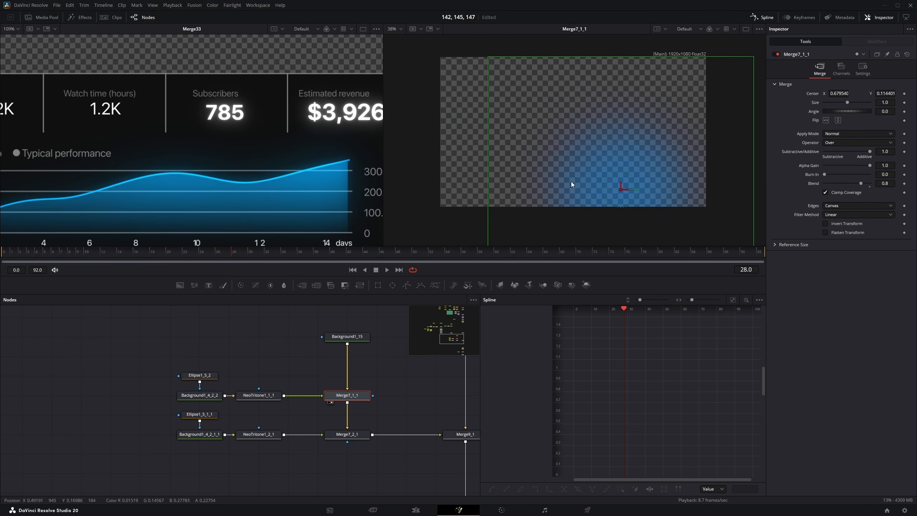
{"action": "left_click", "coordinate": [357, 336]}
{"action": "key", "text": "2"}
{"action": "left_click_drag", "start_coordinate": [502, 108], "coordinate": [571, 167]}
Step: Display Background1_4_2_2 and Merge7_1_1, and move Merge7_1_1's Center to about X 0.709, Y 0.234
{"action": "left_click", "coordinate": [171, 404]}
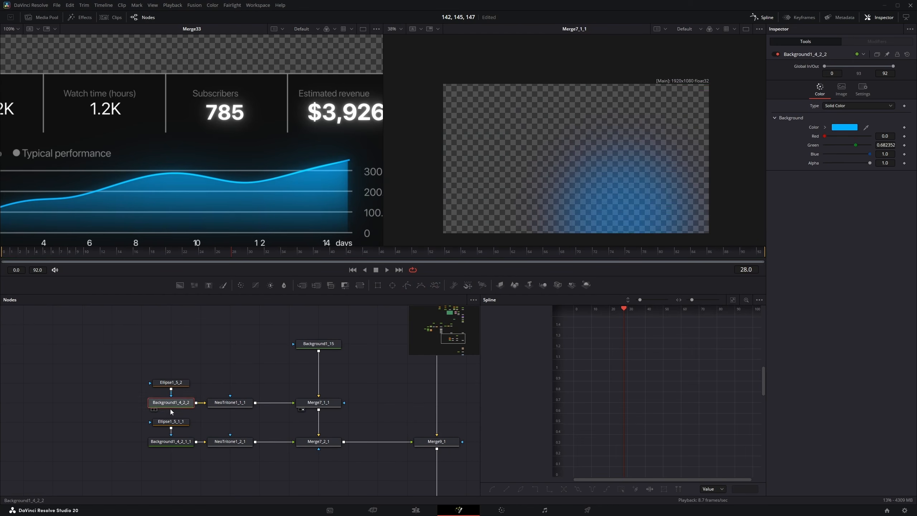
{"action": "key", "text": "2"}
{"action": "left_click", "coordinate": [318, 402]}
{"action": "key", "text": "2"}
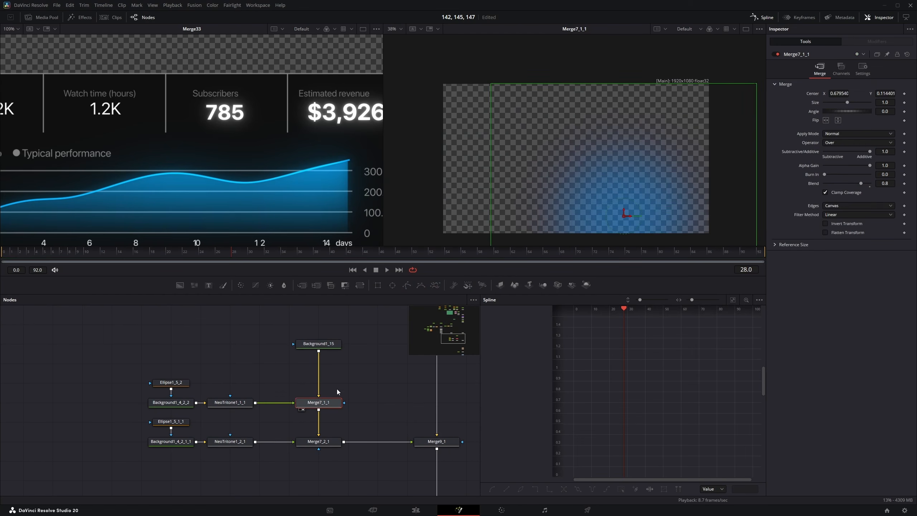
{"action": "left_click_drag", "start_coordinate": [624, 215], "coordinate": [637, 189]}
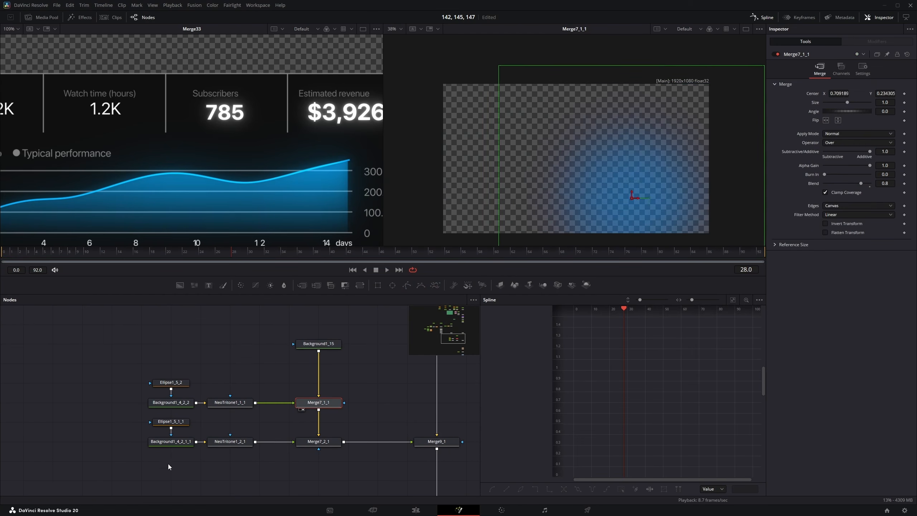
Step: Display Background1_4_2_1_1 and Merge7_2_1 in the second viewer, and set Merge7_2_1's Size to 0.786
{"action": "left_click", "coordinate": [163, 441]}
{"action": "key", "text": "2"}
{"action": "left_click", "coordinate": [328, 444]}
{"action": "key", "text": "2"}
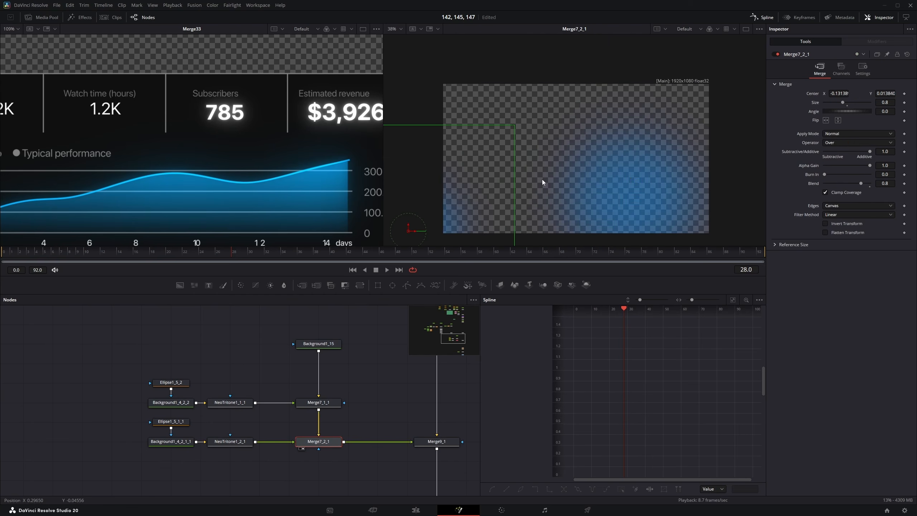
{"action": "left_click_drag", "start_coordinate": [885, 102], "coordinate": [880, 102]}
Step: Follow Merge7_2_1's output to Merge9_1 and display Merge9_1 fitted in the second viewer
{"action": "left_click_drag", "start_coordinate": [365, 392], "coordinate": [301, 372]}
{"action": "scroll", "coordinate": [312, 428], "scroll_direction": "up", "scroll_amount": 3}
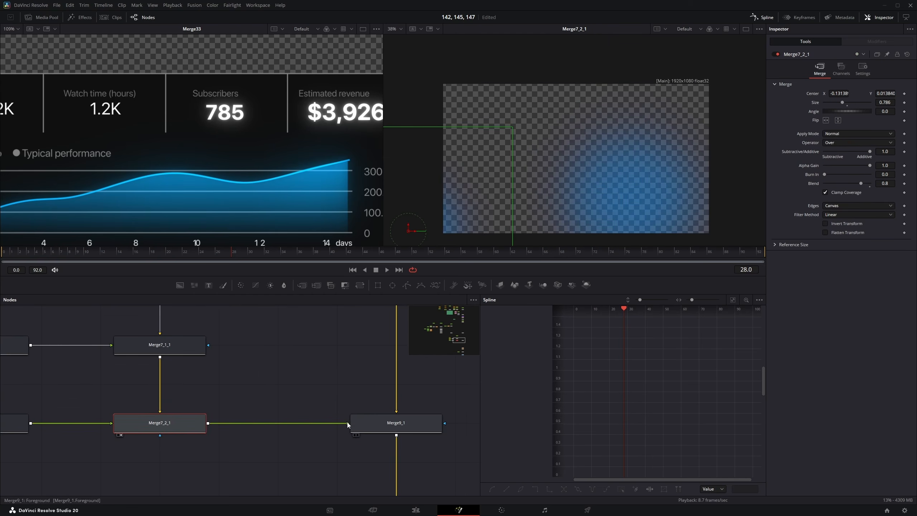
{"action": "left_click_drag", "start_coordinate": [343, 422], "coordinate": [174, 410]}
{"action": "left_click_drag", "start_coordinate": [335, 367], "coordinate": [372, 421]}
{"action": "left_click", "coordinate": [372, 421]}
{"action": "key", "text": "2"}
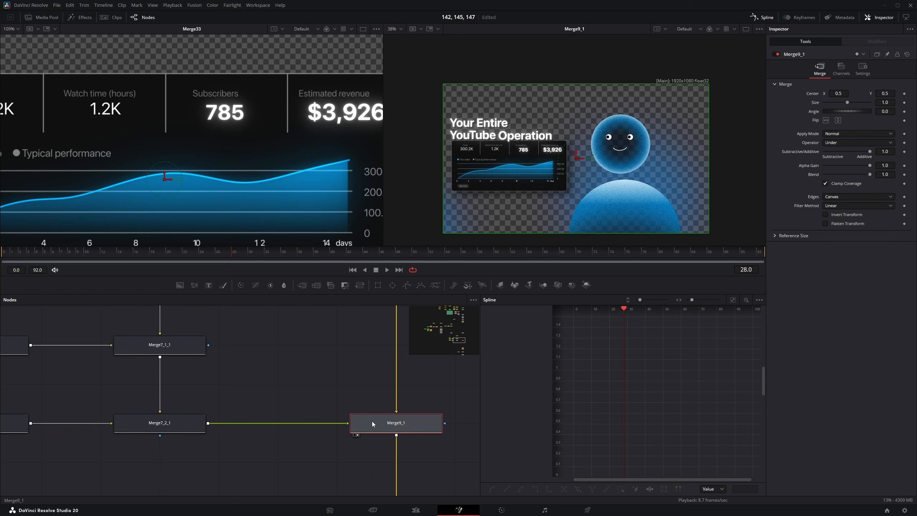
{"action": "key", "text": "ctrl+f"}
{"action": "key", "text": "ctrl+z"}
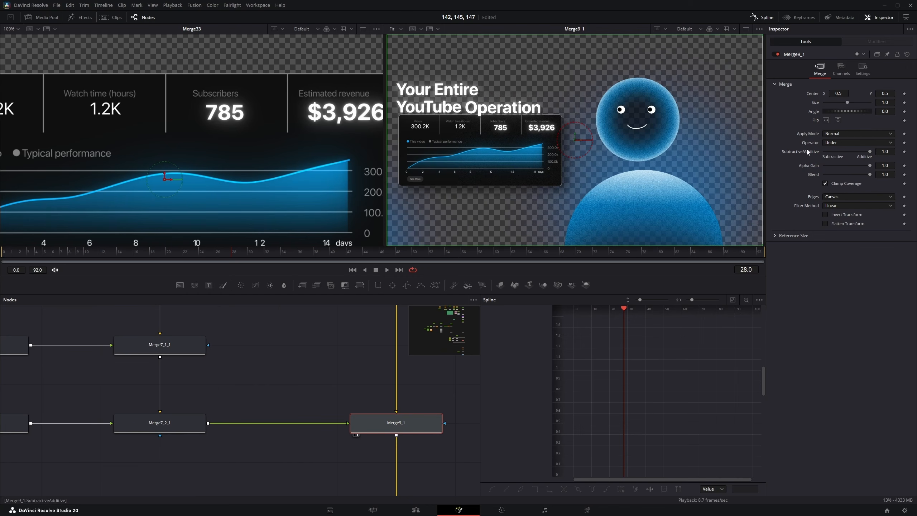
Step: Try another Operator on Merge9_1 and set it back to Under
{"action": "left_click", "coordinate": [832, 144]}
{"action": "left_click", "coordinate": [832, 151]}
{"action": "left_click", "coordinate": [833, 144]}
{"action": "left_click", "coordinate": [835, 223]}
Step: Display pos2 in the second viewer and scrub through the timeline to examine its position move
{"action": "scroll", "coordinate": [325, 387], "scroll_direction": "down", "scroll_amount": 8}
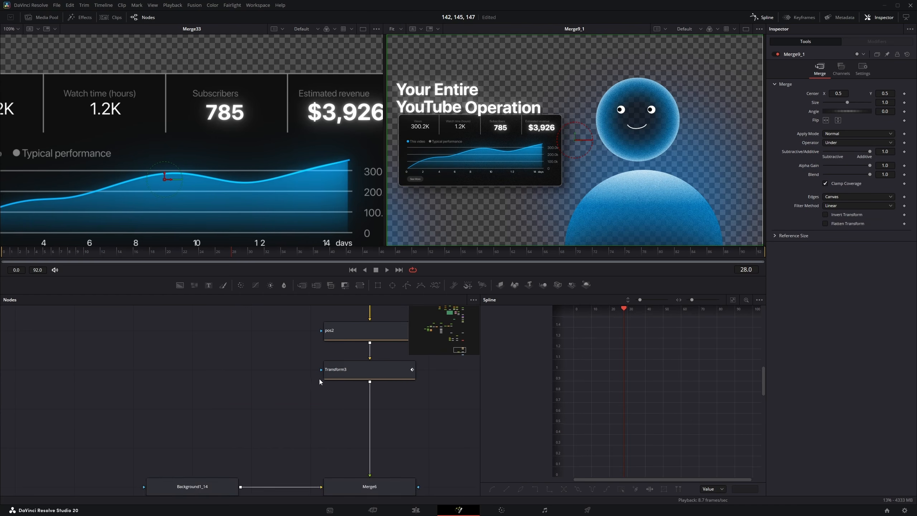
{"action": "left_click", "coordinate": [346, 332]}
{"action": "left_click_drag", "start_coordinate": [347, 333], "coordinate": [334, 379]}
{"action": "key", "text": "2"}
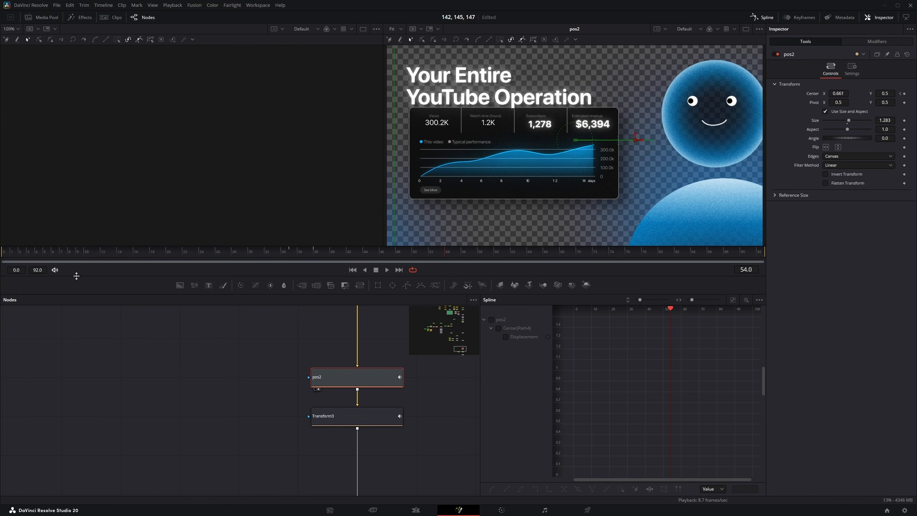
{"action": "left_click_drag", "start_coordinate": [21, 250], "coordinate": [526, 246]}
Step: Display Transform3 in the second viewer and scrub through the timeline to examine its size animation
{"action": "left_click", "coordinate": [346, 410]}
{"action": "key", "text": "2"}
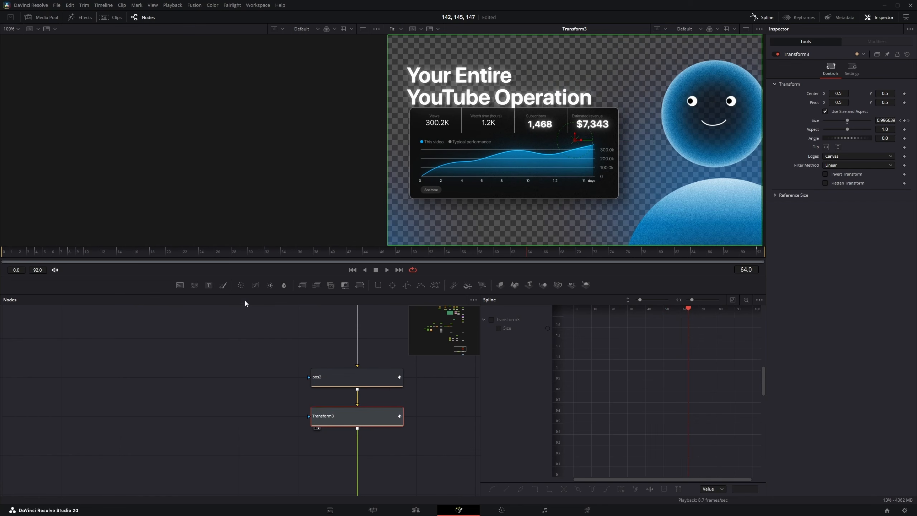
{"action": "left_click_drag", "start_coordinate": [266, 259], "coordinate": [707, 255]}
Step: Examine the animation curves of pos2 and Transform3 together while scrubbing from the start to frame 92
{"action": "key", "text": "Home"}
{"action": "left_click_drag", "start_coordinate": [172, 310], "coordinate": [401, 404]}
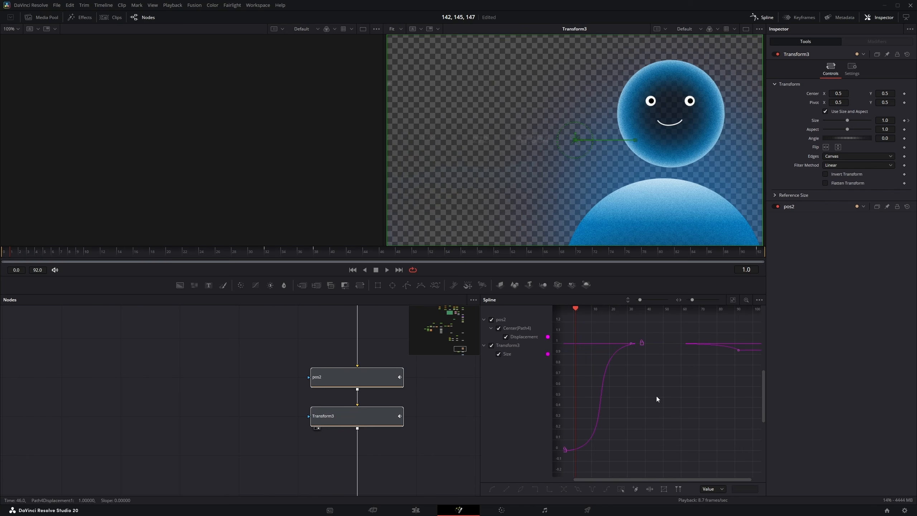
{"action": "left_click_drag", "start_coordinate": [35, 254], "coordinate": [758, 257]}
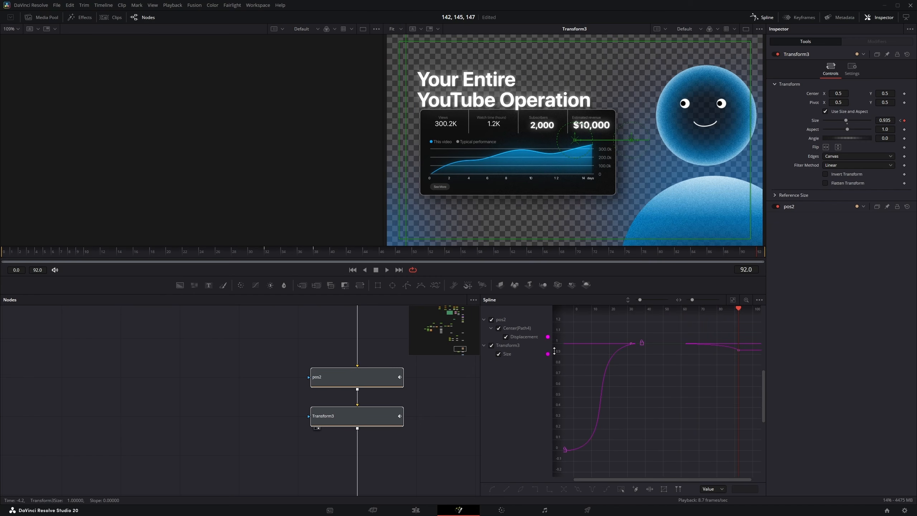
{"action": "left_click_drag", "start_coordinate": [423, 410], "coordinate": [407, 383]}
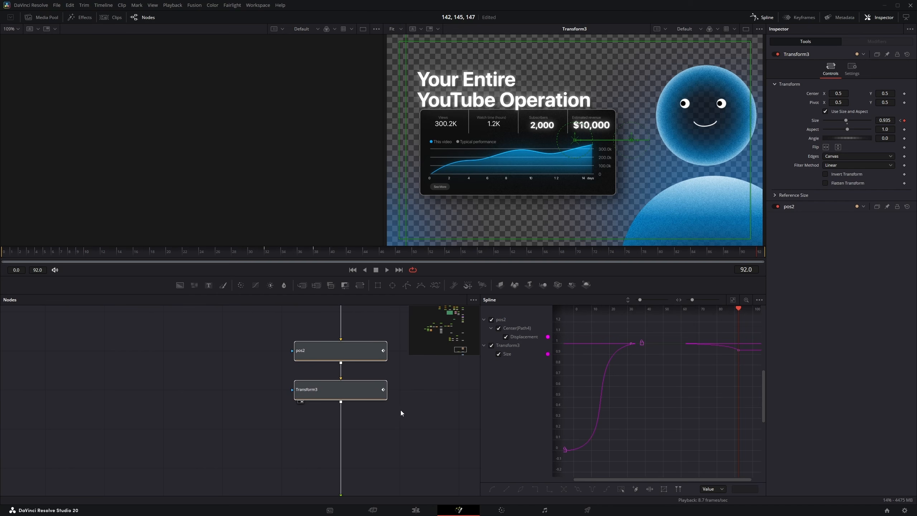
Step: Reset pos2's transform and set its Size to 1.229
{"action": "left_click", "coordinate": [428, 373]}
{"action": "left_click", "coordinate": [323, 348]}
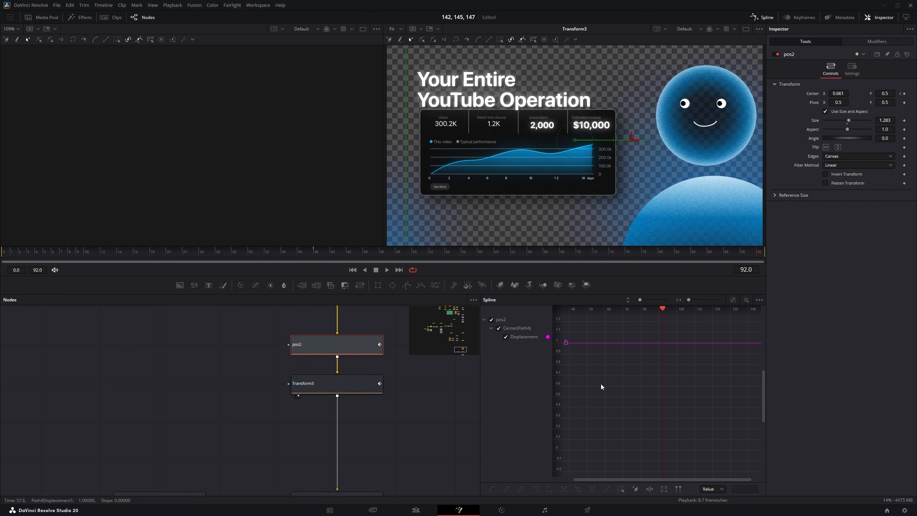
{"action": "key", "text": "ctrl+f"}
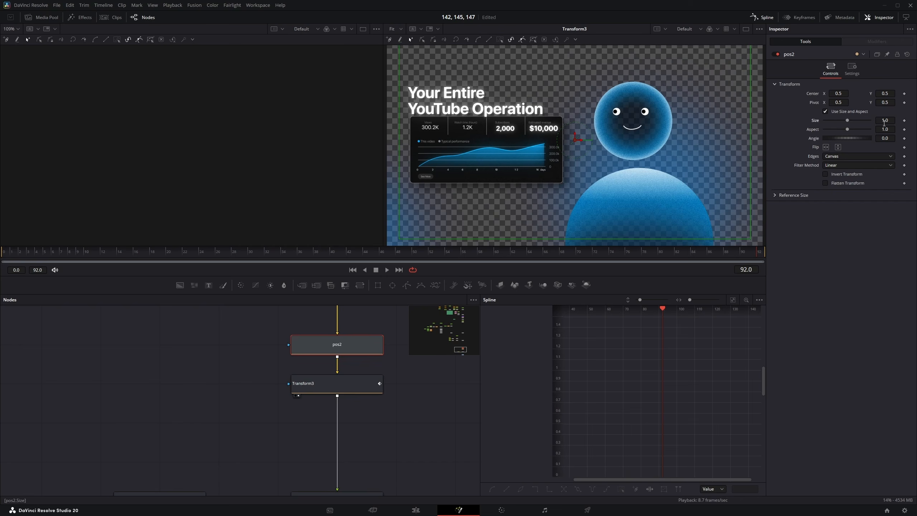
{"action": "left_click_drag", "start_coordinate": [884, 123], "coordinate": [897, 124]}
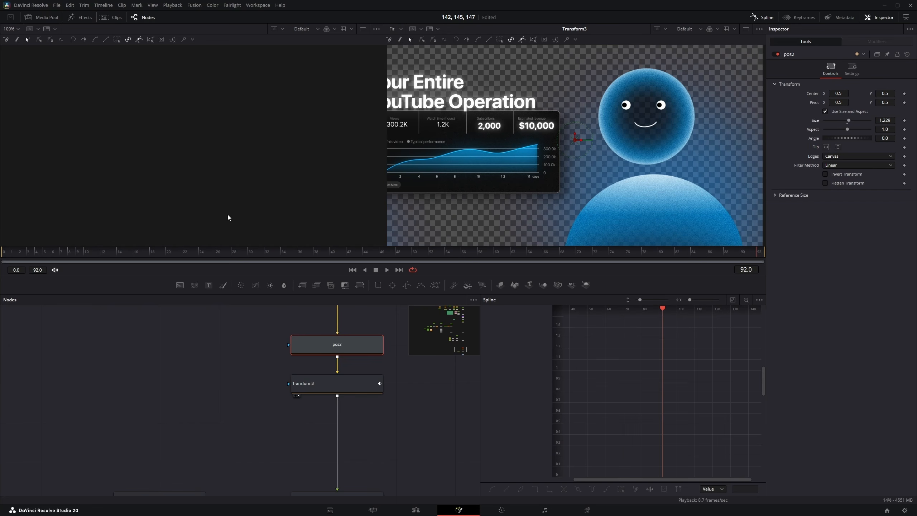
Step: Keyframe pos2's Center at X 0.5 on frame 0 and at X 0.694 on frame 50
{"action": "key", "text": "Home"}
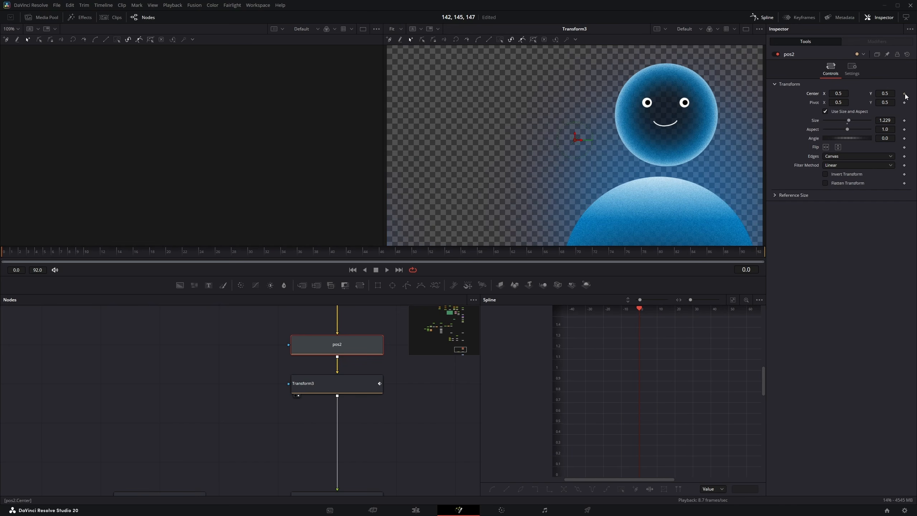
{"action": "left_click", "coordinate": [905, 94]}
{"action": "left_click_drag", "start_coordinate": [378, 251], "coordinate": [413, 252]}
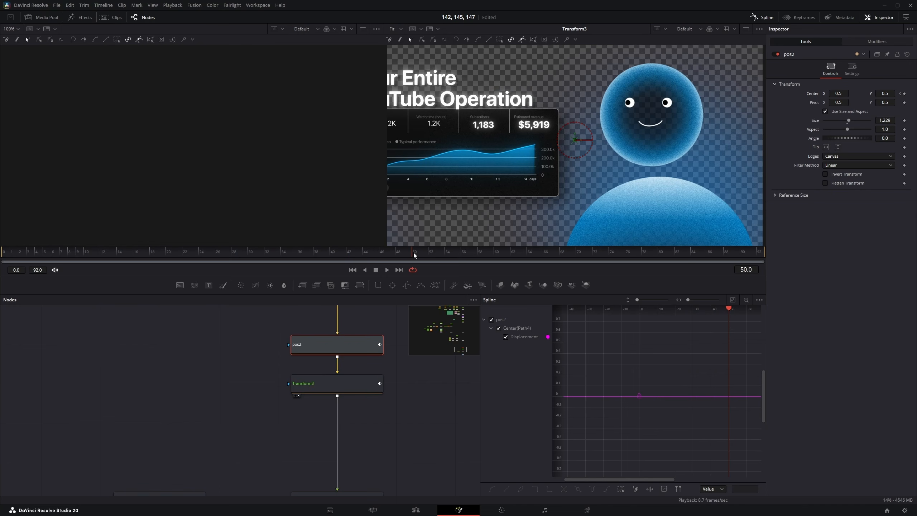
{"action": "left_click_drag", "start_coordinate": [837, 93], "coordinate": [882, 94]}
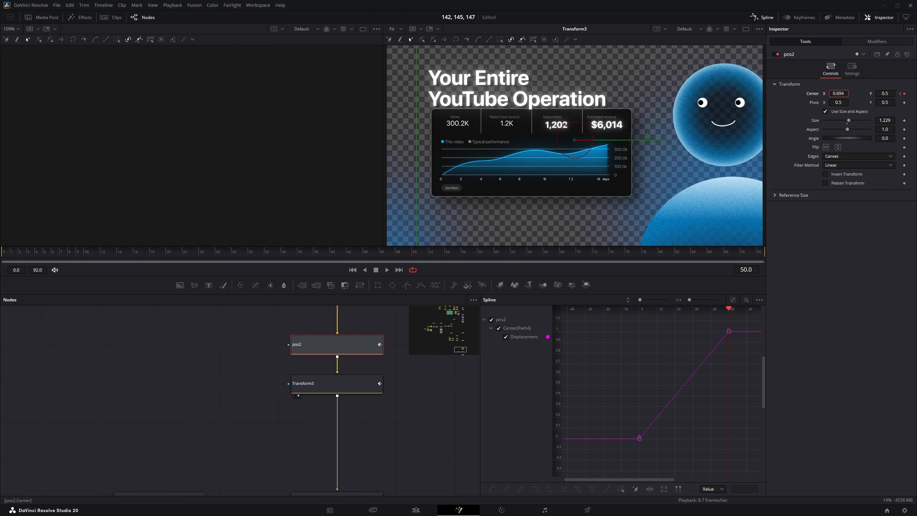
Step: Smooth pos2's two Displacement keyframes, stretch their handles into an S-shaped ease, and scrub to frame 39
{"action": "left_click_drag", "start_coordinate": [740, 355], "coordinate": [718, 362]}
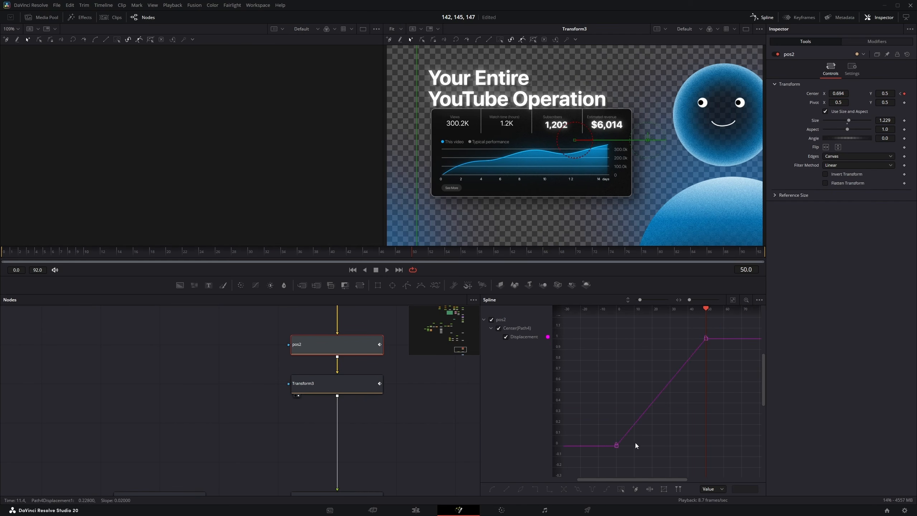
{"action": "left_click_drag", "start_coordinate": [592, 466], "coordinate": [719, 318]}
{"action": "key", "text": "s"}
{"action": "left_click_drag", "start_coordinate": [676, 340], "coordinate": [622, 340]}
{"action": "left_click_drag", "start_coordinate": [646, 447], "coordinate": [676, 446]}
{"action": "left_click_drag", "start_coordinate": [33, 250], "coordinate": [323, 258]}
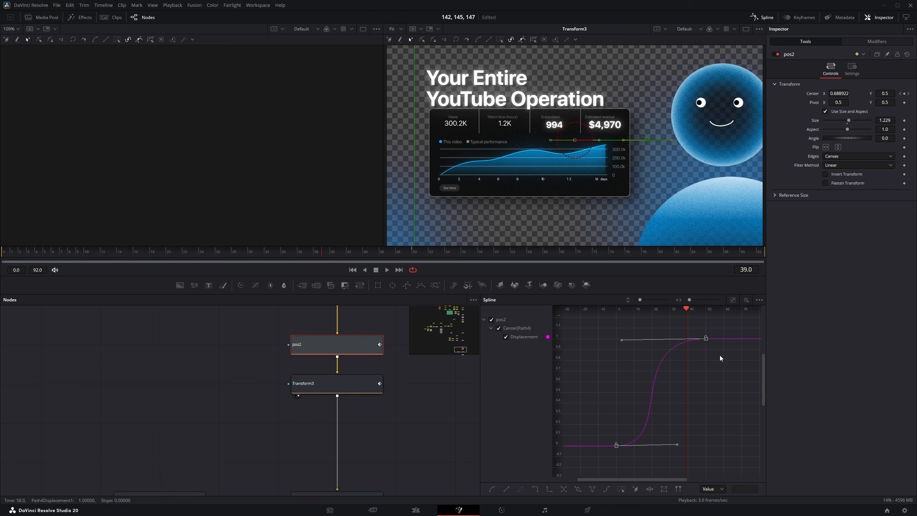
Step: Try linear interpolation on Transform3's Size keyframes and scrub to frame 91 to check the zoom-out
{"action": "left_click", "coordinate": [448, 416]}
{"action": "left_click", "coordinate": [346, 390]}
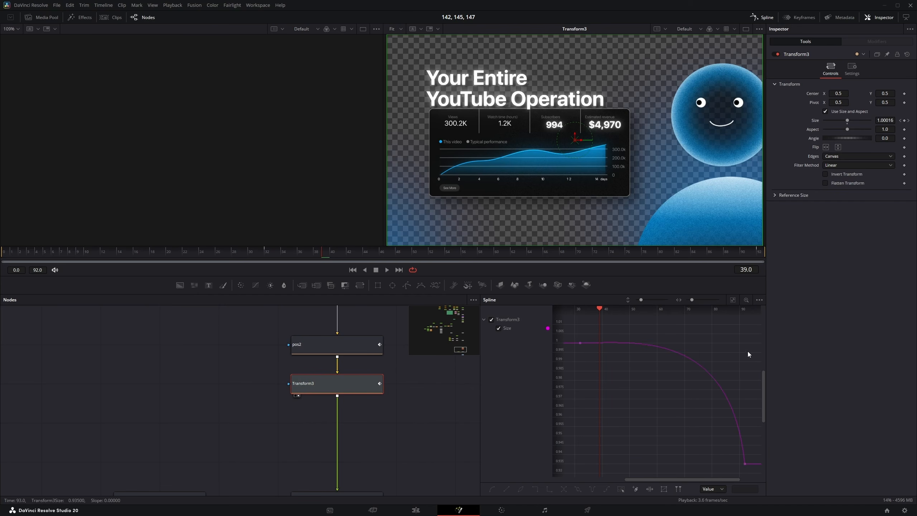
{"action": "key", "text": "ctrl+a"}
{"action": "key", "text": "shift+l"}
{"action": "left_click_drag", "start_coordinate": [267, 254], "coordinate": [749, 257]}
Step: Smooth Transform3's Size keyframes, raise the last keyframe's handle for an accelerating zoom-out, and scrub to frame 92
{"action": "key", "text": "shift+s"}
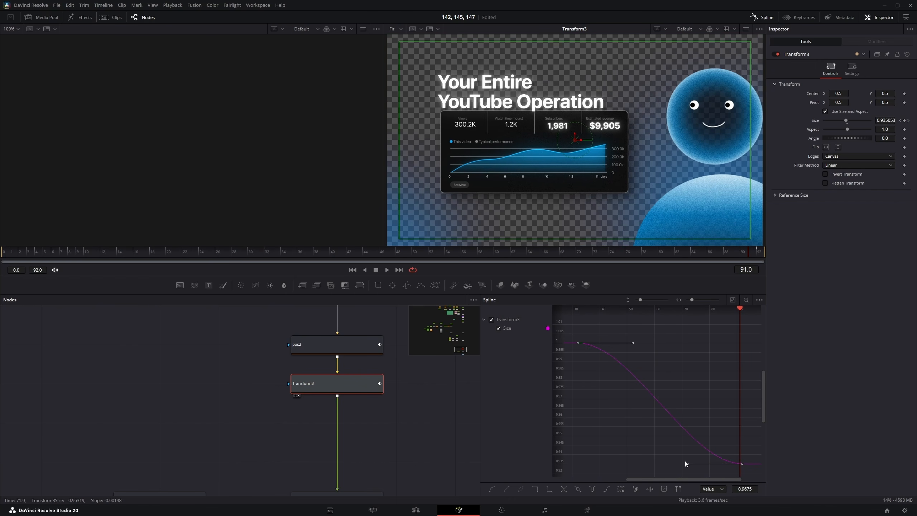
{"action": "left_click_drag", "start_coordinate": [685, 463], "coordinate": [733, 354]}
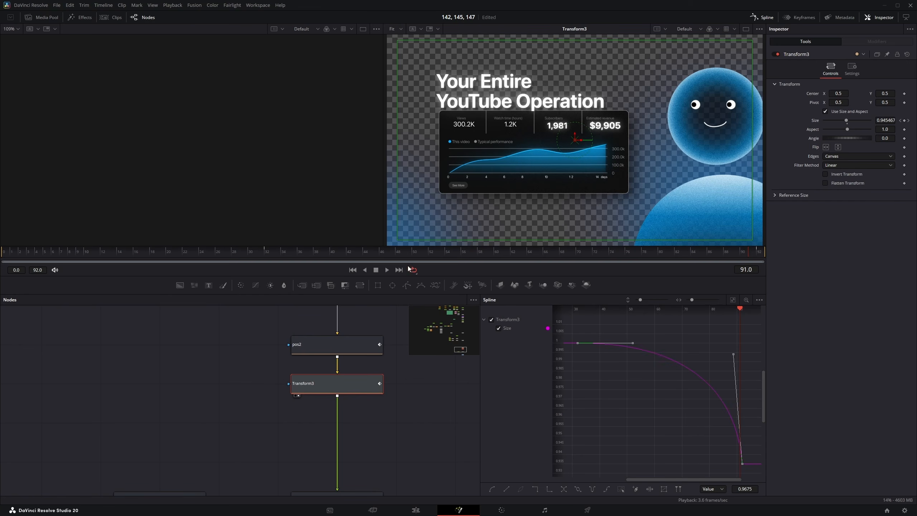
{"action": "left_click_drag", "start_coordinate": [387, 255], "coordinate": [761, 244]}
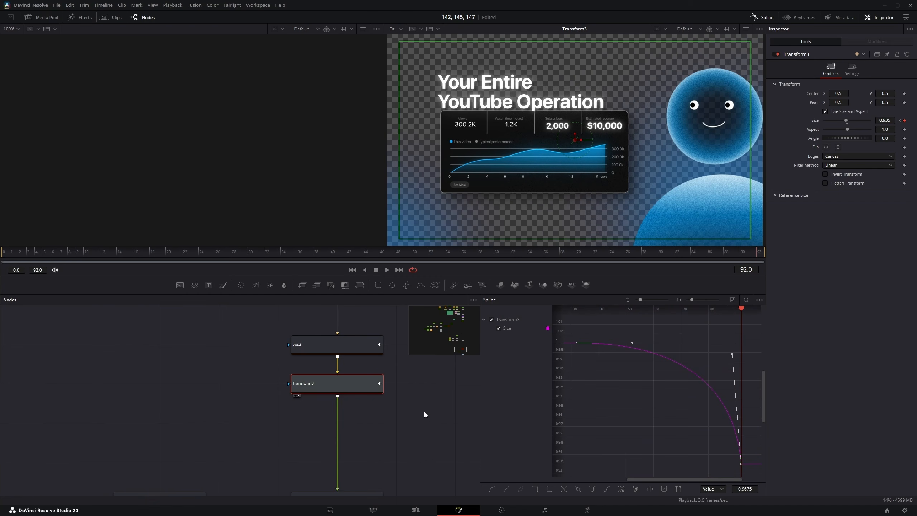
Step: Display the dark Background1_14 and the Merge6 composite in the second viewer, and scrub the final animation to frame 77
{"action": "left_click_drag", "start_coordinate": [264, 452], "coordinate": [297, 364]}
{"action": "left_click", "coordinate": [200, 413]}
{"action": "key", "text": "2"}
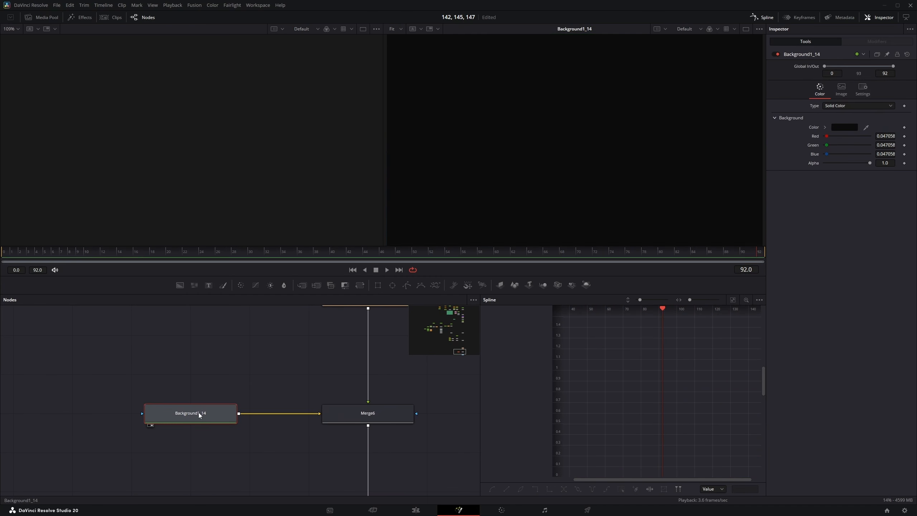
{"action": "left_click", "coordinate": [355, 411]}
{"action": "key", "text": "2"}
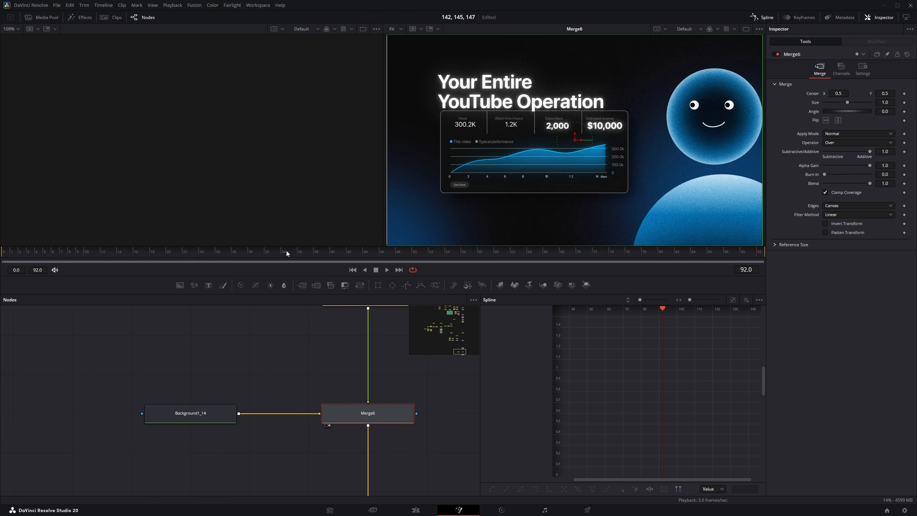
{"action": "left_click_drag", "start_coordinate": [205, 253], "coordinate": [637, 273]}
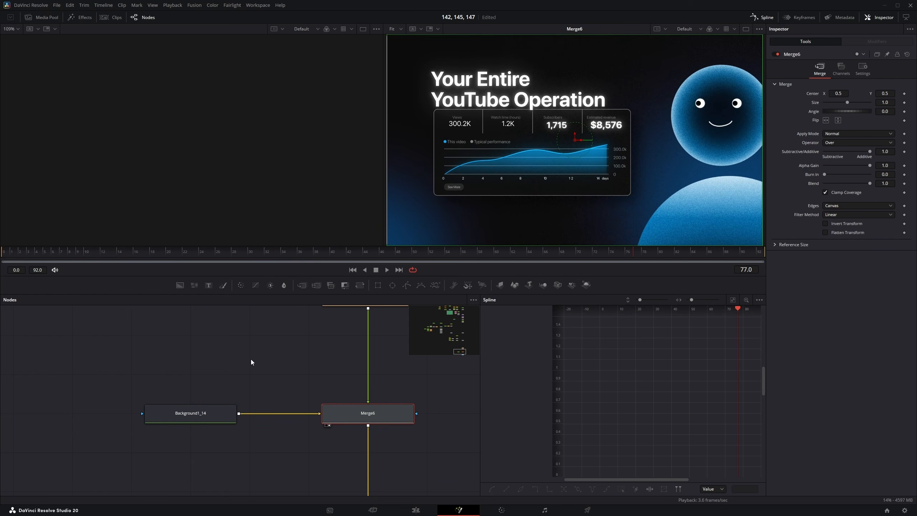
Step: Compare Merge6's two inputs by displaying Background1_14 and Transform3 in turn in the first viewer beside the merged composite
{"action": "left_click_drag", "start_coordinate": [257, 362], "coordinate": [228, 373]}
{"action": "left_click", "coordinate": [295, 388]}
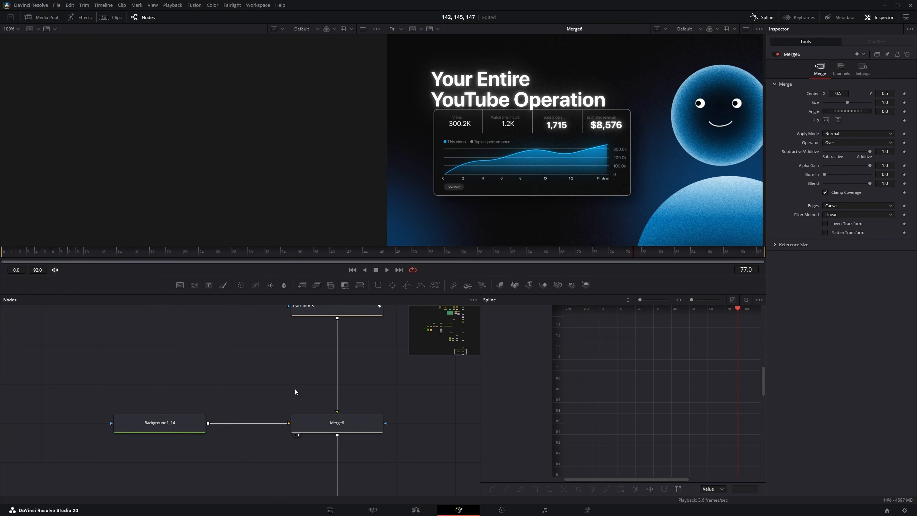
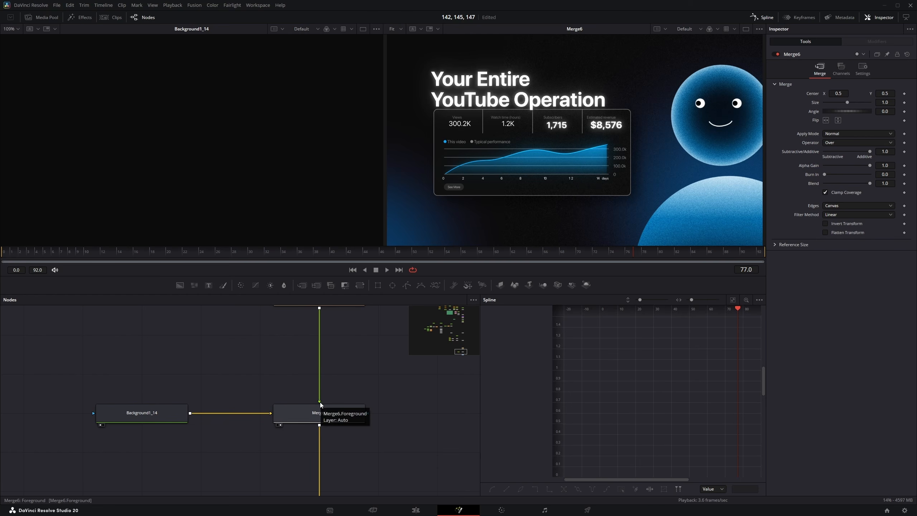
{"action": "left_click", "coordinate": [154, 420]}
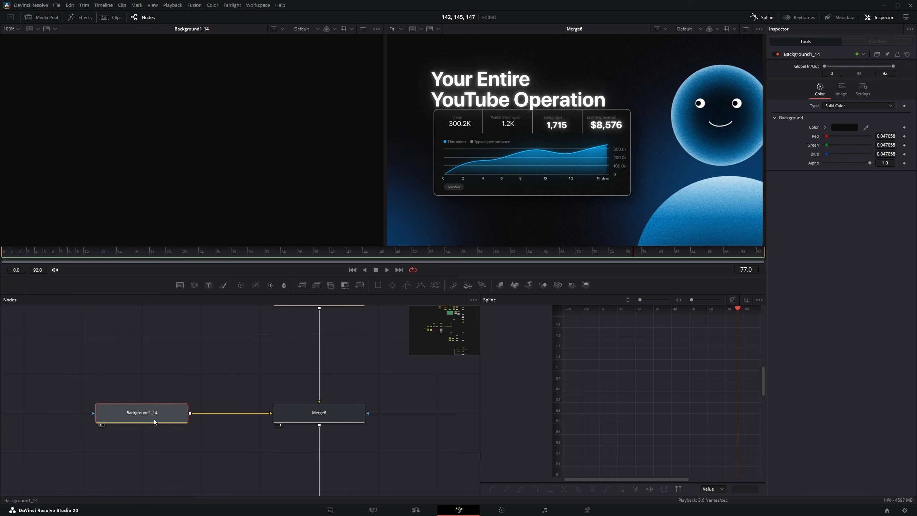
{"action": "left_click_drag", "start_coordinate": [309, 416], "coordinate": [305, 428]}
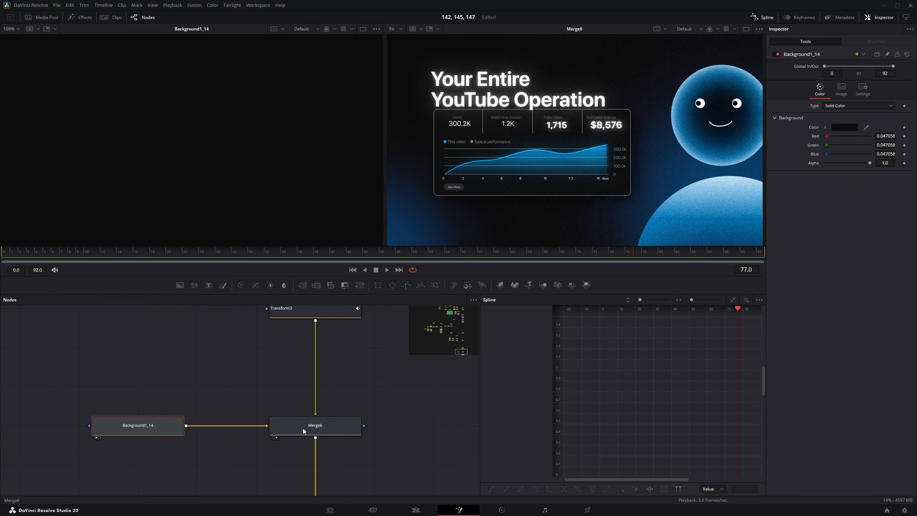
{"action": "left_click", "coordinate": [302, 428]}
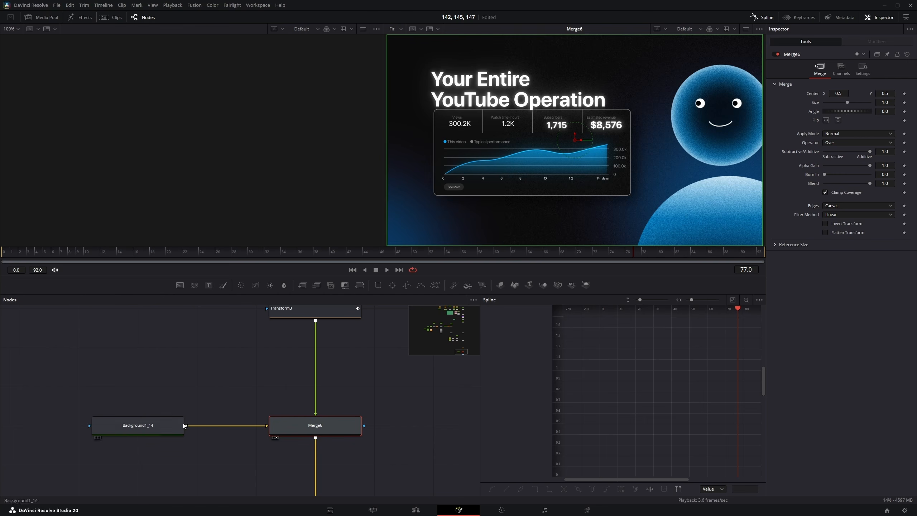
{"action": "left_click", "coordinate": [375, 393]}
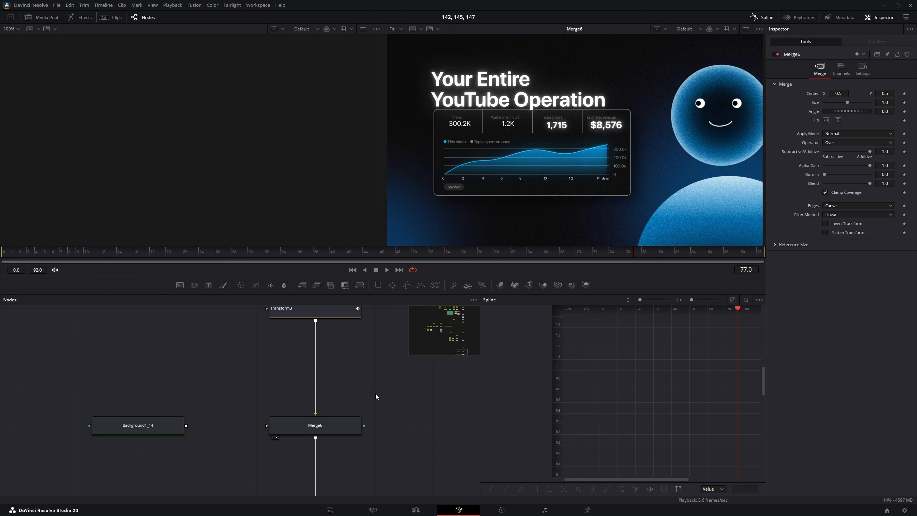
{"action": "left_click", "coordinate": [138, 425]}
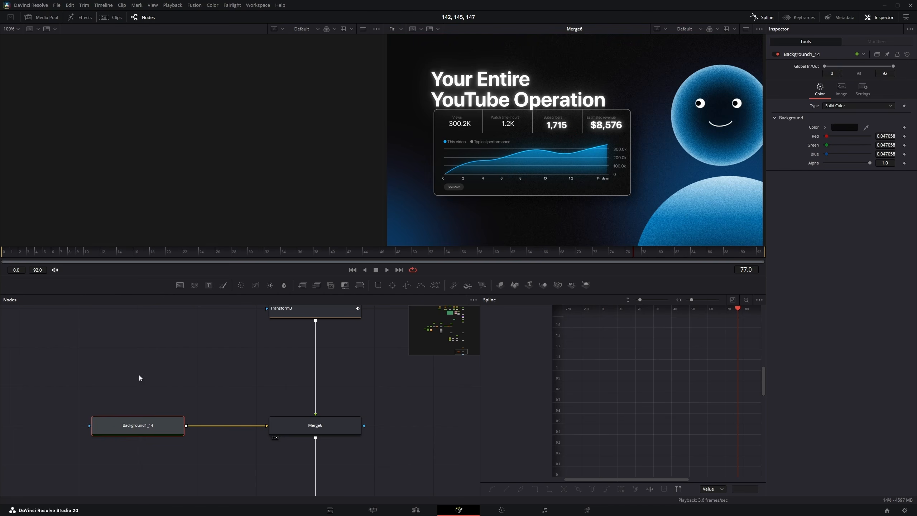
{"action": "key", "text": "1"}
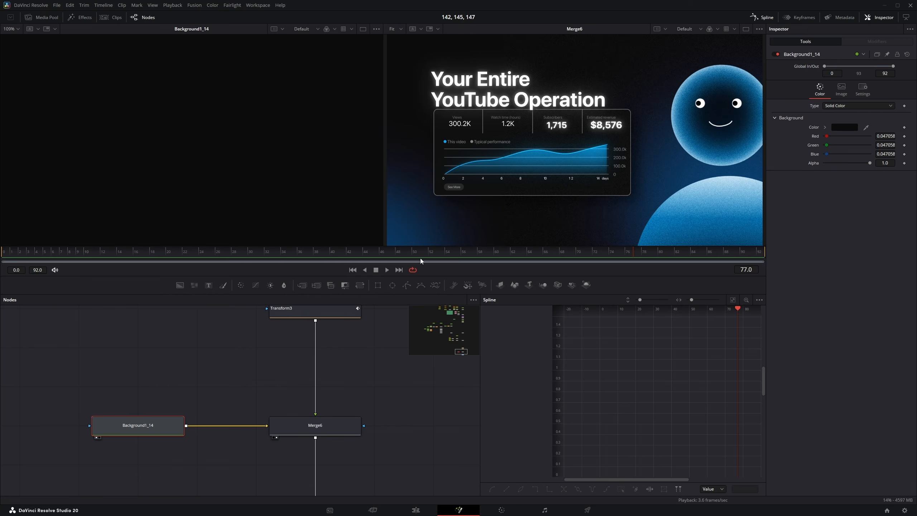
{"action": "left_click_drag", "start_coordinate": [314, 311], "coordinate": [275, 131]}
{"action": "key", "text": "ctrl+f"}
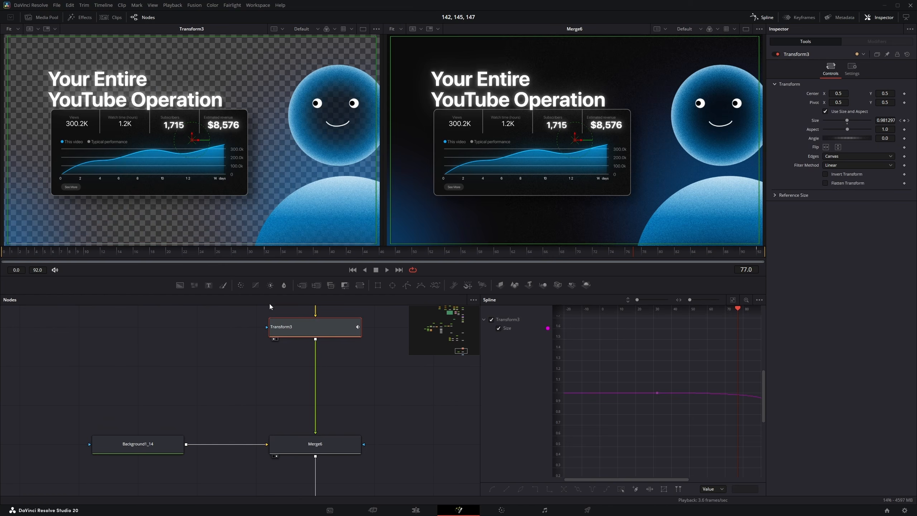
Step: Detach Transform3 from Merge6 and reconnect it as the foreground, and swap the merge's inputs and swap them back
{"action": "left_click", "coordinate": [232, 393]}
{"action": "left_click_drag", "start_coordinate": [264, 444], "coordinate": [315, 433]}
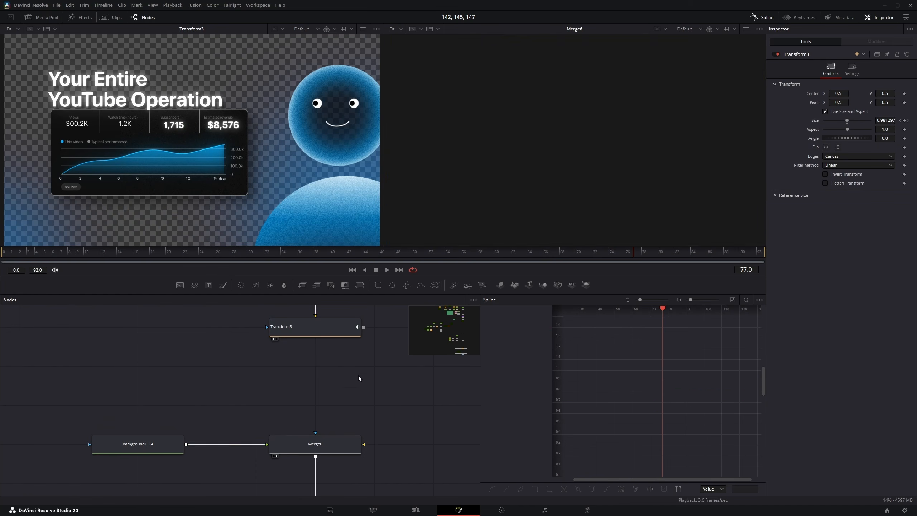
{"action": "left_click_drag", "start_coordinate": [316, 339], "coordinate": [323, 441]}
{"action": "left_click", "coordinate": [324, 442]}
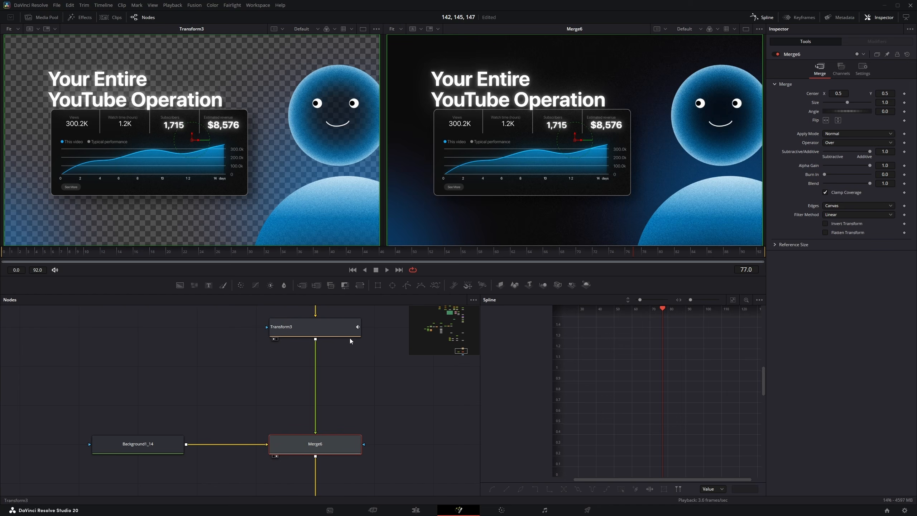
{"action": "key", "text": "ctrl+t"}
{"action": "key", "text": "ctrl+t"}
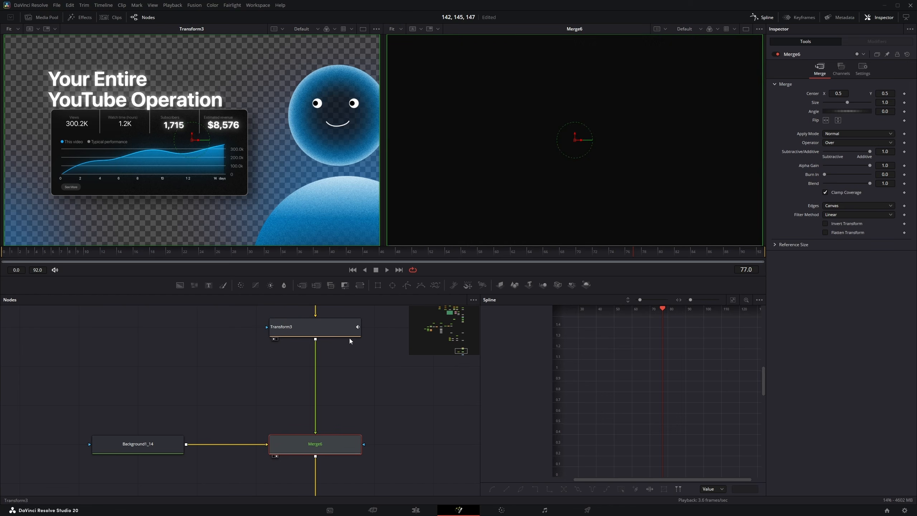
Step: Add an Ellipse mask node, connect it to Merge6's effect mask input, and show the masked Merge6 in the second viewer
{"action": "left_click_drag", "start_coordinate": [298, 449], "coordinate": [217, 392]}
{"action": "left_click_drag", "start_coordinate": [318, 383], "coordinate": [290, 422]}
{"action": "left_click", "coordinate": [327, 367]}
{"action": "left_click_drag", "start_coordinate": [393, 285], "coordinate": [386, 406]}
{"action": "left_click", "coordinate": [393, 383]}
{"action": "key", "text": "2"}
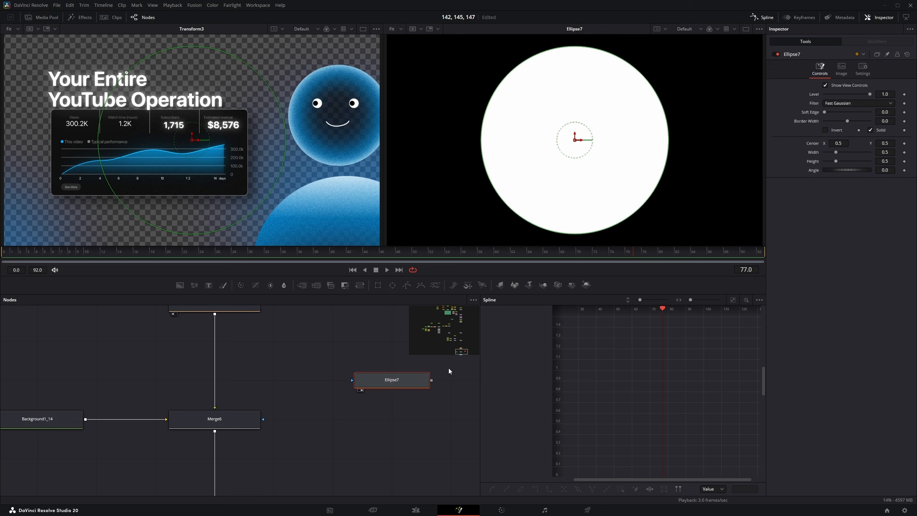
{"action": "left_click_drag", "start_coordinate": [431, 380], "coordinate": [262, 420]}
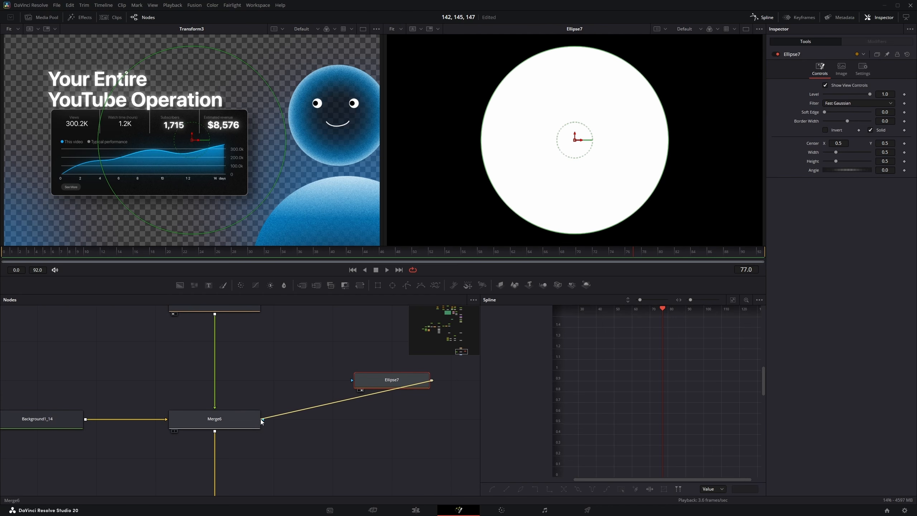
{"action": "key", "text": "2"}
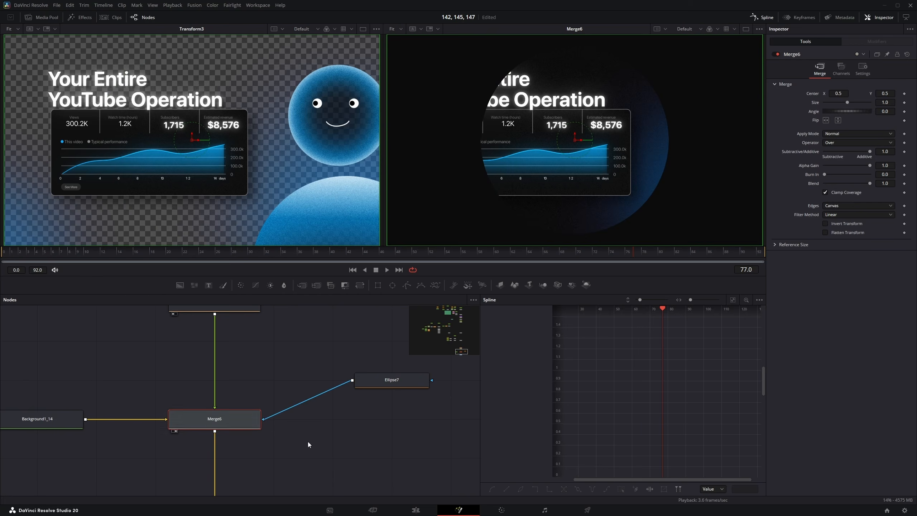
Step: Move the Ellipse7 mask to about X 0.38, Y 0.497 over the title and card, and display Background1_14 in the first viewer
{"action": "left_click_drag", "start_coordinate": [574, 140], "coordinate": [529, 141]}
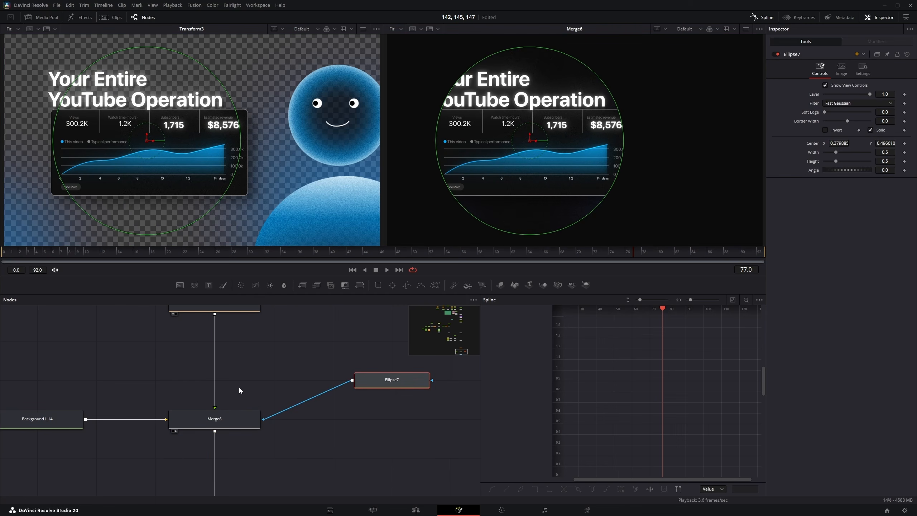
{"action": "left_click_drag", "start_coordinate": [275, 372], "coordinate": [256, 385]}
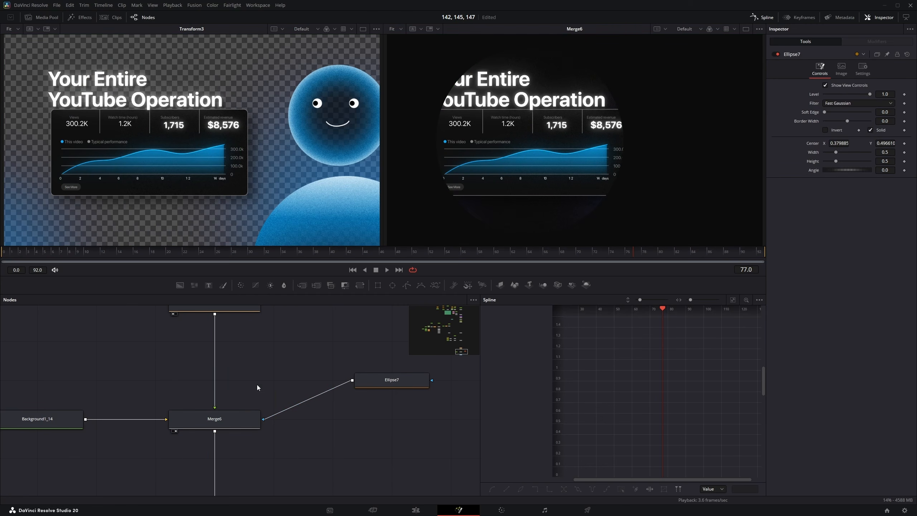
{"action": "left_click", "coordinate": [231, 417]}
{"action": "left_click_drag", "start_coordinate": [574, 140], "coordinate": [623, 136]}
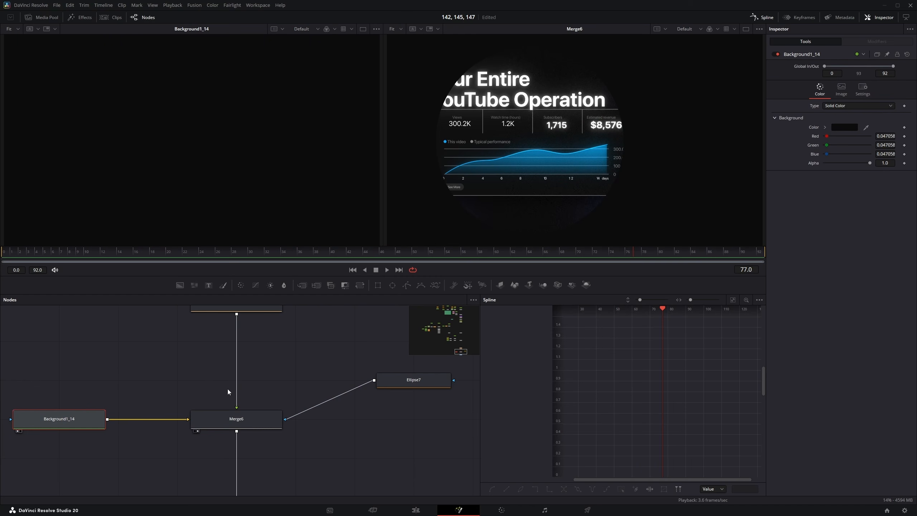
Step: Display Transform3 in the first viewer, swap Merge6's foreground and background, and move the Ellipse7 mask toward the character
{"action": "left_click_drag", "start_coordinate": [256, 311], "coordinate": [303, 202]}
{"action": "left_click", "coordinate": [247, 444]}
{"action": "key", "text": "ctrl+t"}
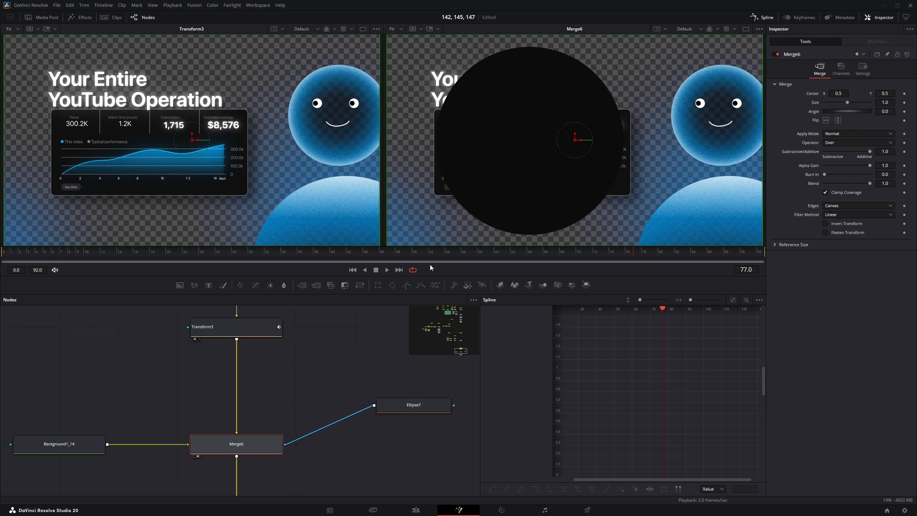
{"action": "left_click", "coordinate": [411, 405]}
{"action": "left_click_drag", "start_coordinate": [530, 144], "coordinate": [664, 171]}
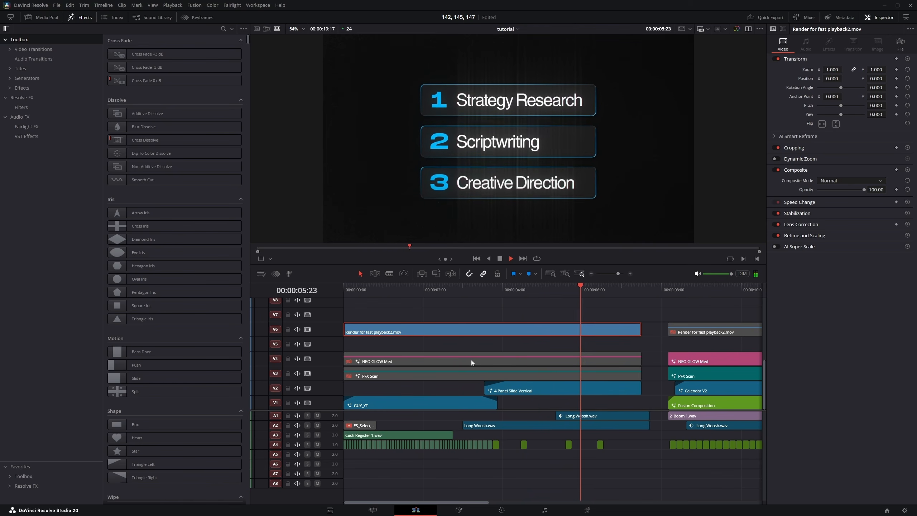
Step: Play the timeline from 00:00:03:18 to preview the numbered panels, and open the 4 Panel Slide Vertical clip in Fusion
{"action": "key", "text": "space"}
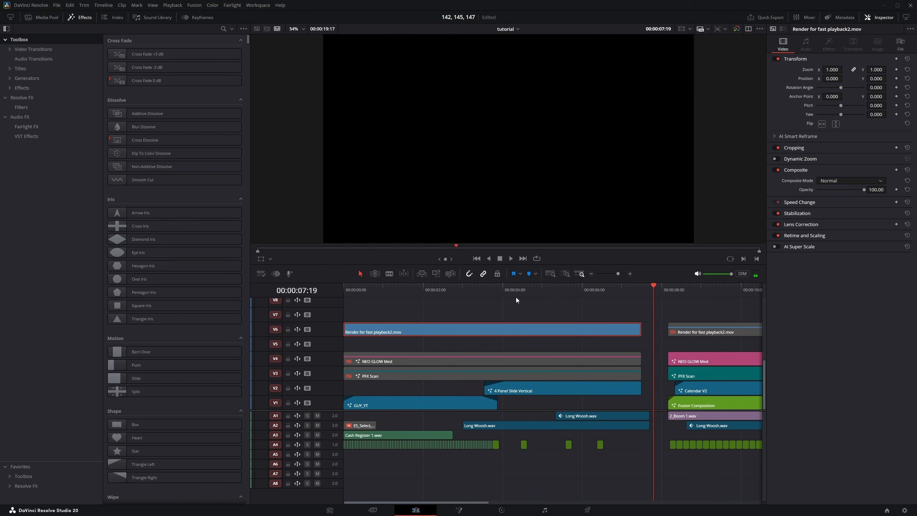
{"action": "left_click", "coordinate": [494, 288]}
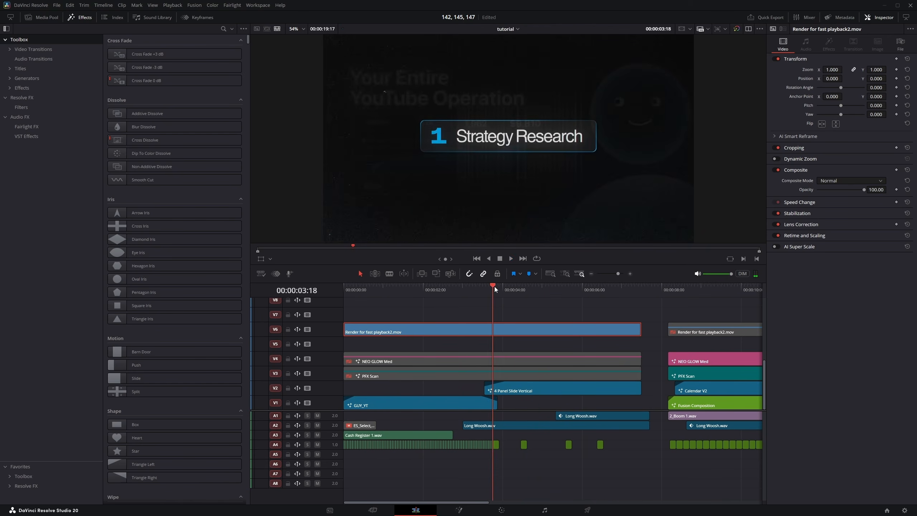
{"action": "key", "text": "space"}
{"action": "key", "text": "space"}
{"action": "left_click", "coordinate": [565, 390]}
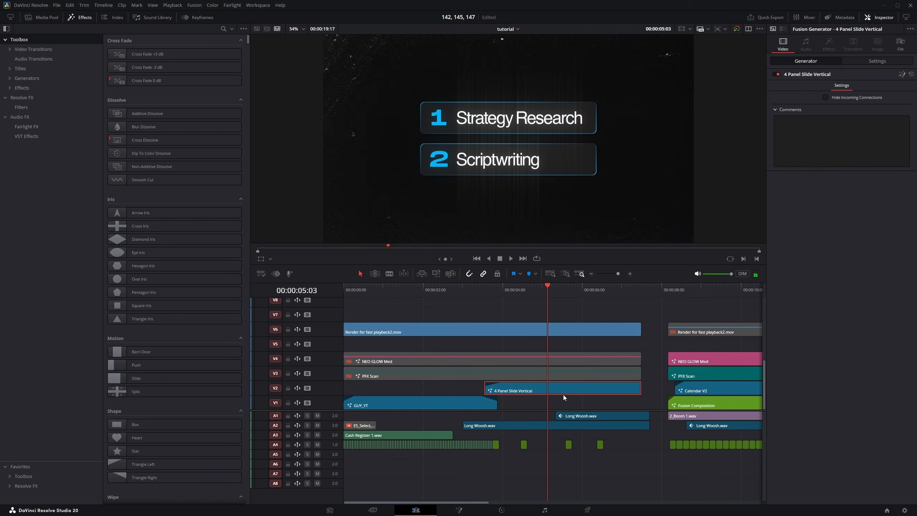
{"action": "key", "text": "shift+5"}
Step: Display the Group6 node containing the Strategy Research panel in the second viewer
{"action": "left_click_drag", "start_coordinate": [247, 372], "coordinate": [285, 424]}
{"action": "left_click_drag", "start_coordinate": [215, 380], "coordinate": [300, 354]}
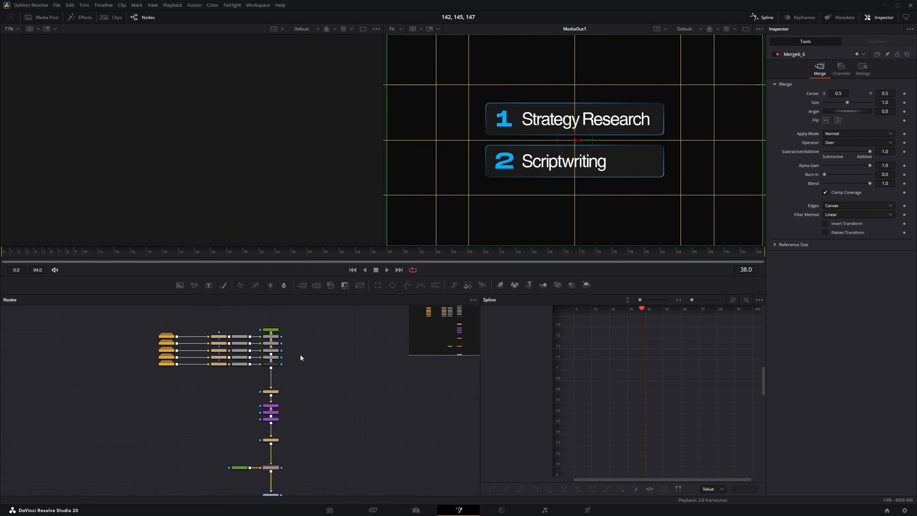
{"action": "scroll", "coordinate": [219, 331], "scroll_direction": "up", "scroll_amount": 3}
{"action": "left_click_drag", "start_coordinate": [194, 349], "coordinate": [219, 340]}
{"action": "left_click_drag", "start_coordinate": [215, 382], "coordinate": [278, 414]}
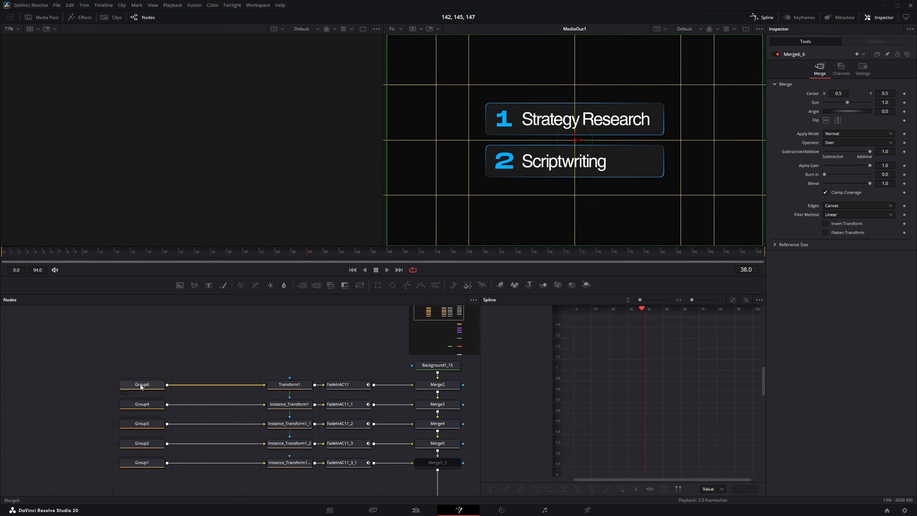
{"action": "left_click", "coordinate": [142, 385]}
{"action": "key", "text": "2"}
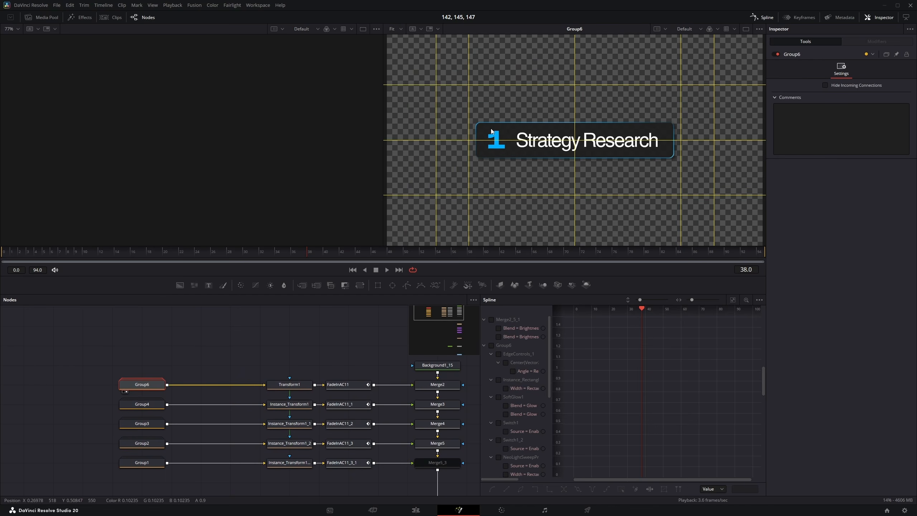
Step: Display Transform1 and FadeInAC11 in the second viewer, and play the panel's fade-in from frame 0
{"action": "left_click_drag", "start_coordinate": [290, 388], "coordinate": [240, 361]}
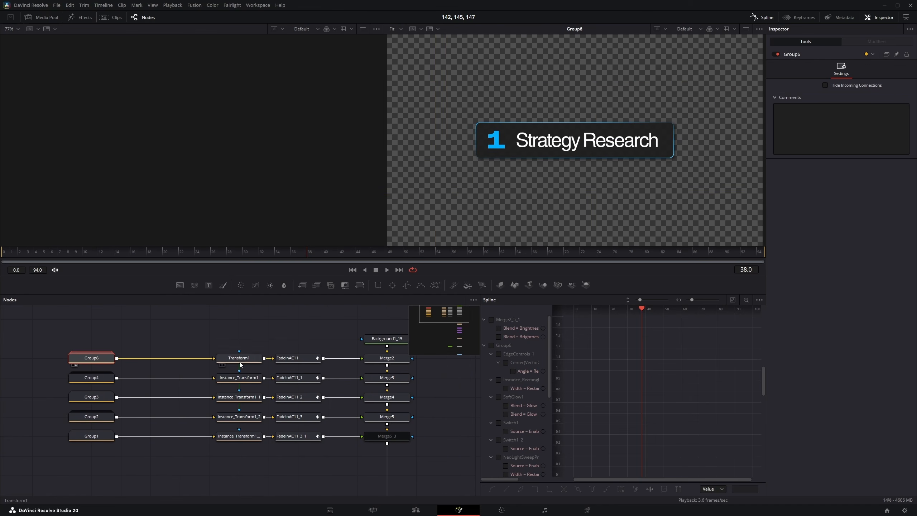
{"action": "left_click", "coordinate": [239, 362]}
{"action": "key", "text": "2"}
{"action": "left_click", "coordinate": [300, 357]}
{"action": "key", "text": "2"}
{"action": "left_click_drag", "start_coordinate": [43, 254], "coordinate": [2, 254]}
{"action": "key", "text": "space"}
{"action": "key", "text": "space"}
Step: Display the transparent Background1_15 feeding Merge2 in the second viewer
{"action": "left_click_drag", "start_coordinate": [392, 364], "coordinate": [345, 372]}
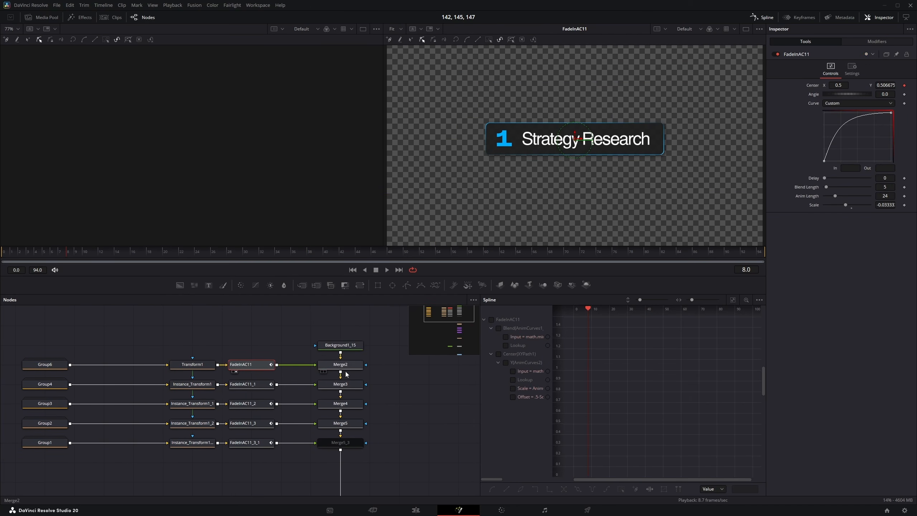
{"action": "left_click", "coordinate": [335, 365]}
{"action": "left_click", "coordinate": [340, 345]}
{"action": "key", "text": "2"}
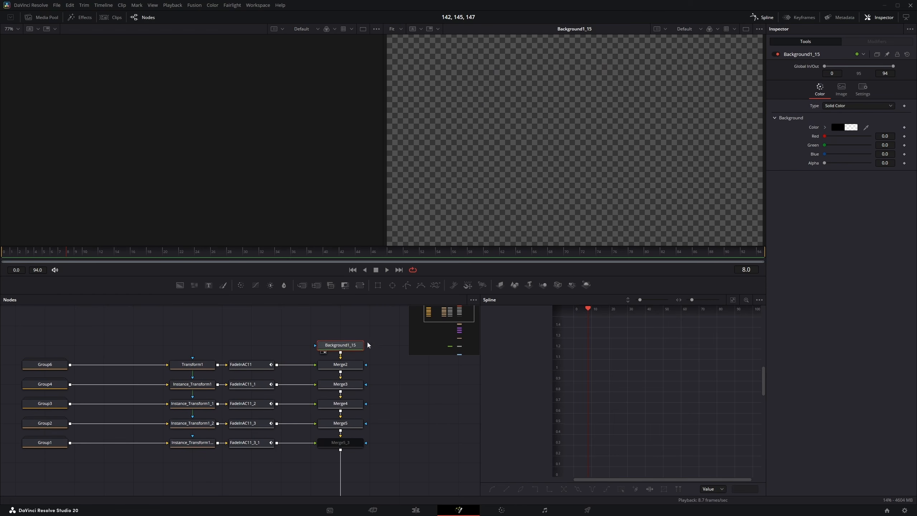
Step: Display Merge2 in the second viewer, try repositioning its Strategy Research panel up and to the right, and undo the move
{"action": "left_click", "coordinate": [344, 363]}
{"action": "key", "text": "2"}
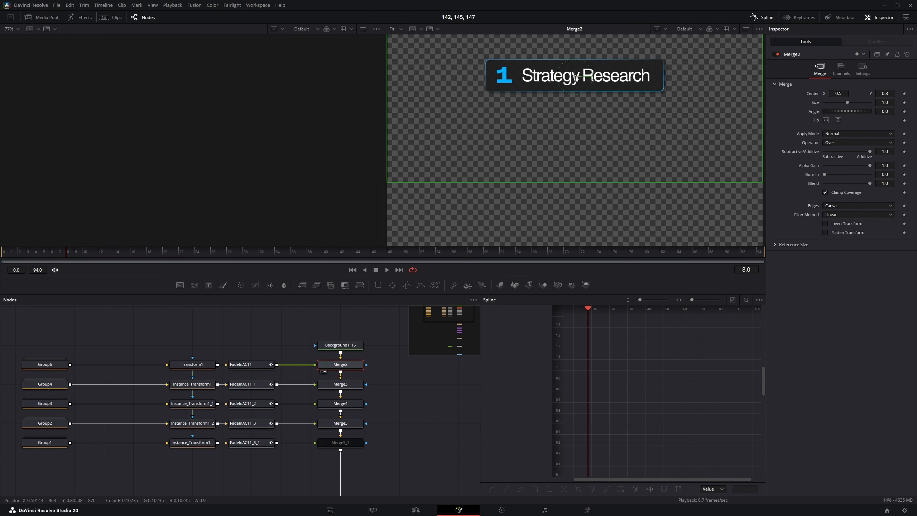
{"action": "left_click_drag", "start_coordinate": [576, 75], "coordinate": [593, 64]}
{"action": "key", "text": "ctrl+z"}
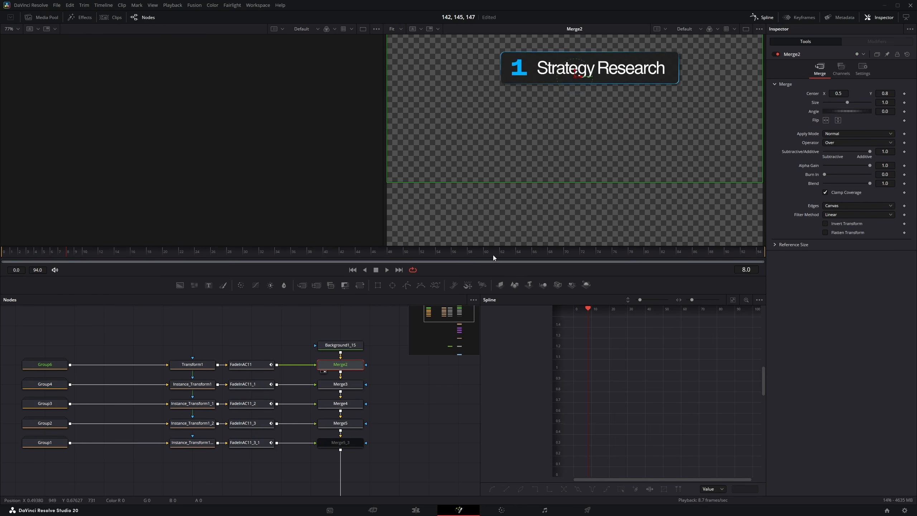
Step: Scrub to frame 77 and display Merge3 in the second viewer to check the second panel
{"action": "left_click", "coordinate": [340, 384]}
{"action": "key", "text": "2"}
{"action": "left_click", "coordinate": [343, 405]}
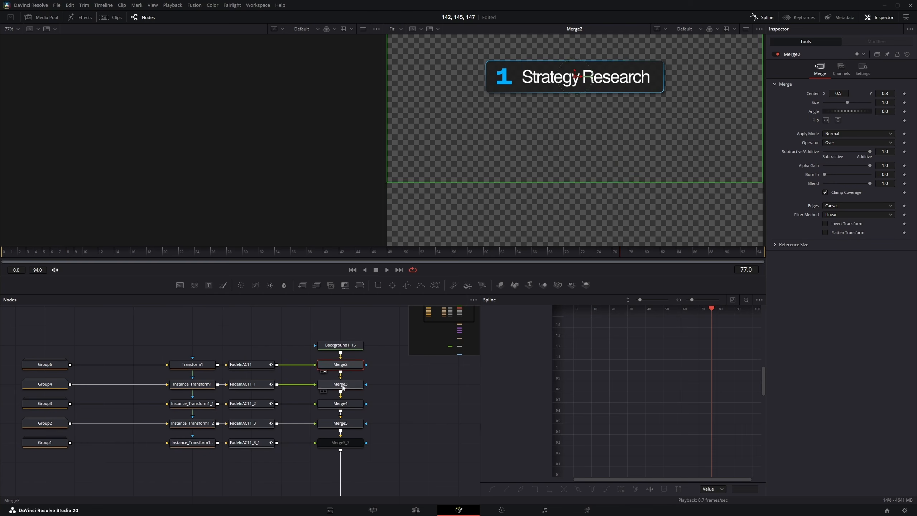
{"action": "left_click", "coordinate": [343, 385]}
{"action": "key", "text": "2"}
Step: Display Merge4 and Merge5 in turn in the second viewer, and re-enable the bypassed Merge5_3 node
{"action": "left_click", "coordinate": [341, 406]}
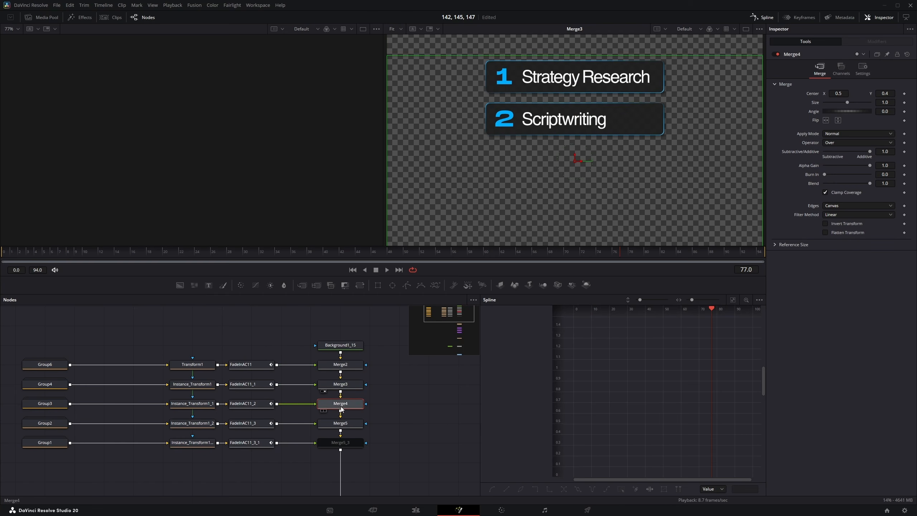
{"action": "key", "text": "2"}
{"action": "left_click", "coordinate": [343, 424]}
{"action": "key", "text": "2"}
{"action": "left_click", "coordinate": [340, 442]}
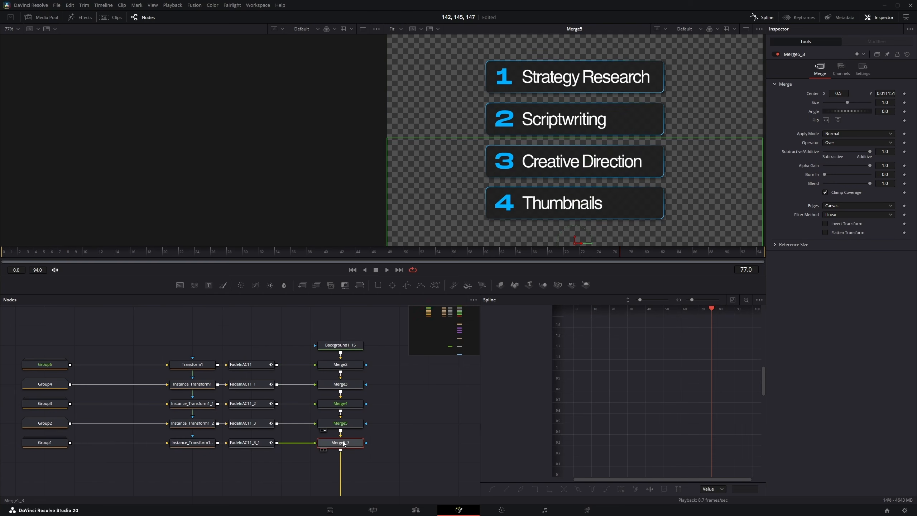
{"action": "left_click_drag", "start_coordinate": [492, 195], "coordinate": [496, 173]}
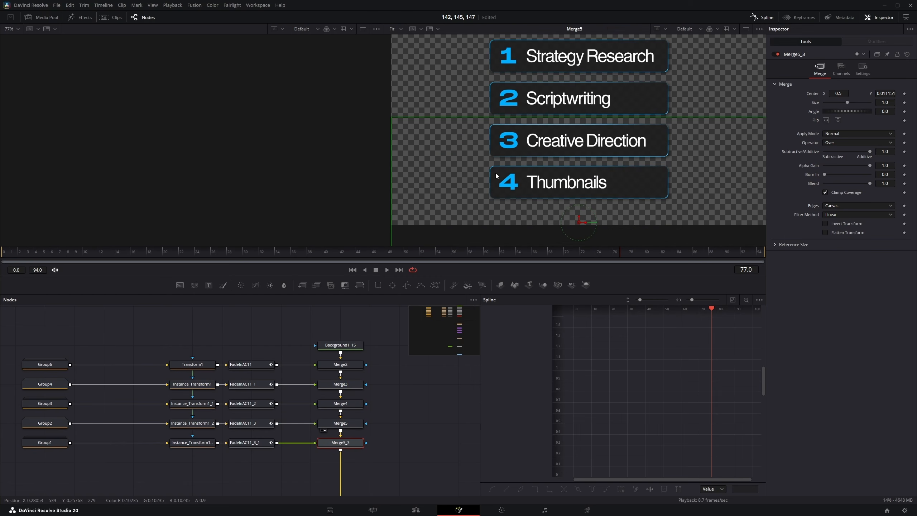
Step: Display Merge5_3 in the second viewer, and inspect Transform1 and its instances feeding the panels
{"action": "key", "text": "2"}
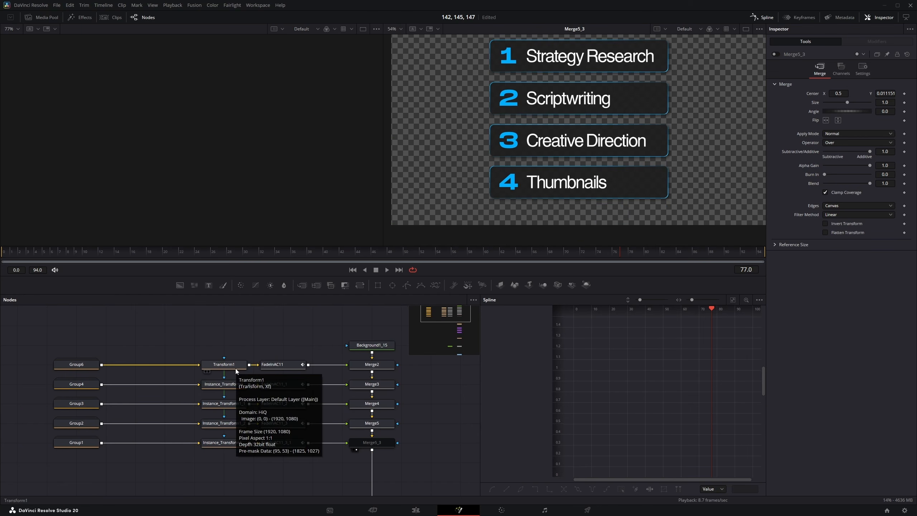
{"action": "left_click", "coordinate": [235, 368]}
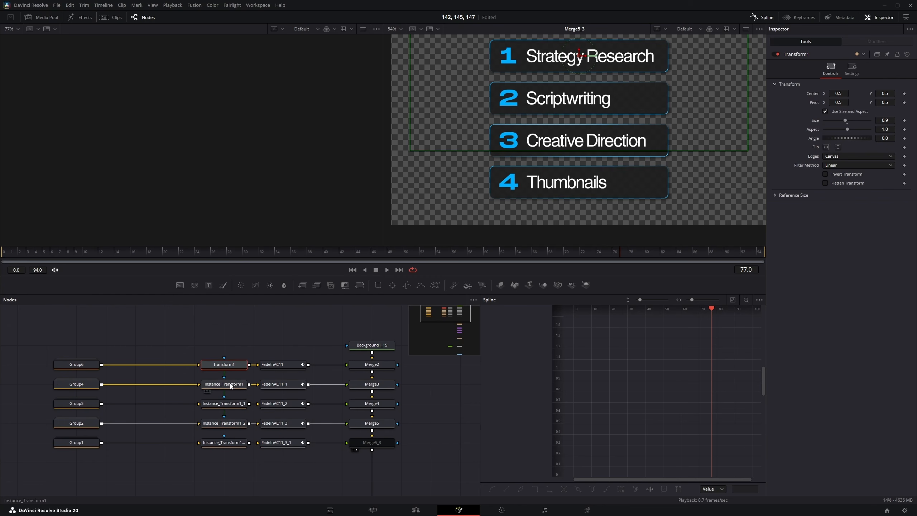
{"action": "left_click", "coordinate": [229, 404]}
{"action": "left_click", "coordinate": [223, 365]}
Step: Try Transform1 at size 0.732 with centre X 0.488, and at size 0.765, undoing the changes each time
{"action": "left_click_drag", "start_coordinate": [894, 119], "coordinate": [831, 93]}
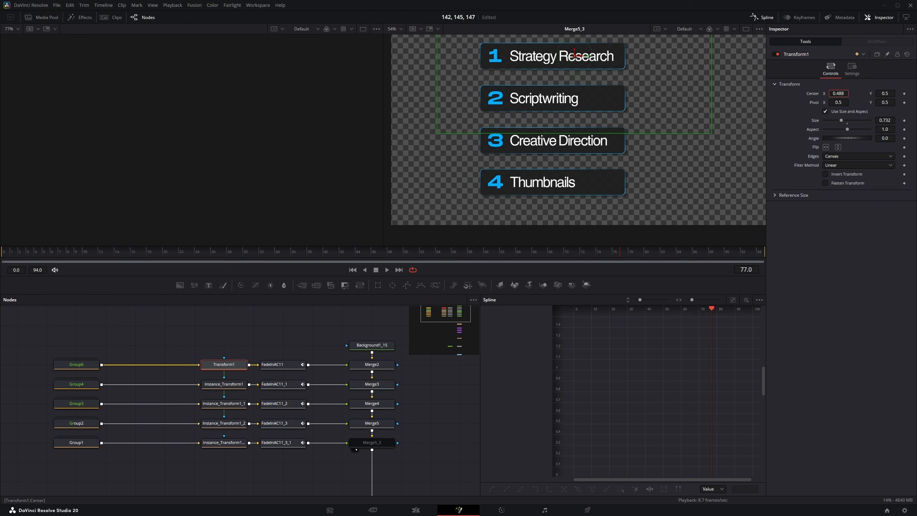
{"action": "scroll", "coordinate": [292, 394], "scroll_direction": "up", "scroll_amount": 3}
{"action": "key", "text": "ctrl+z"}
{"action": "key", "text": "ctrl+z"}
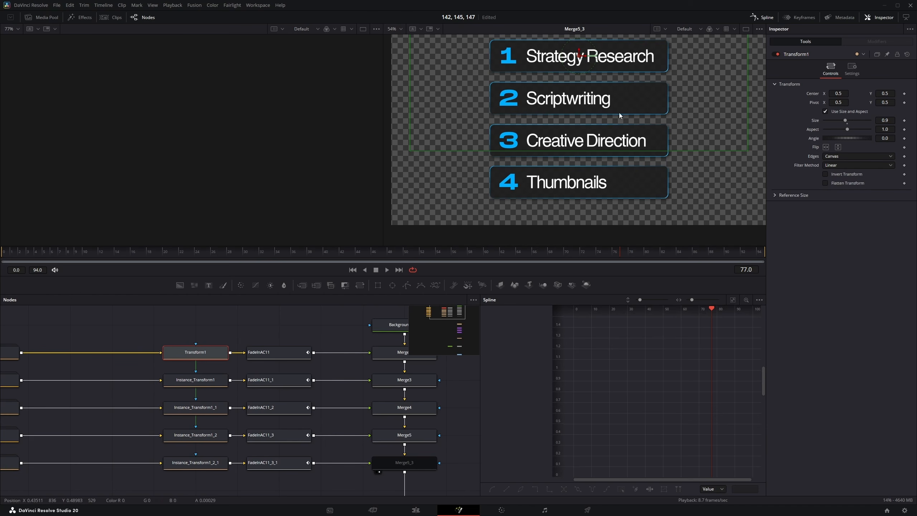
{"action": "left_click_drag", "start_coordinate": [882, 120], "coordinate": [875, 120]}
{"action": "key", "text": "Return"}
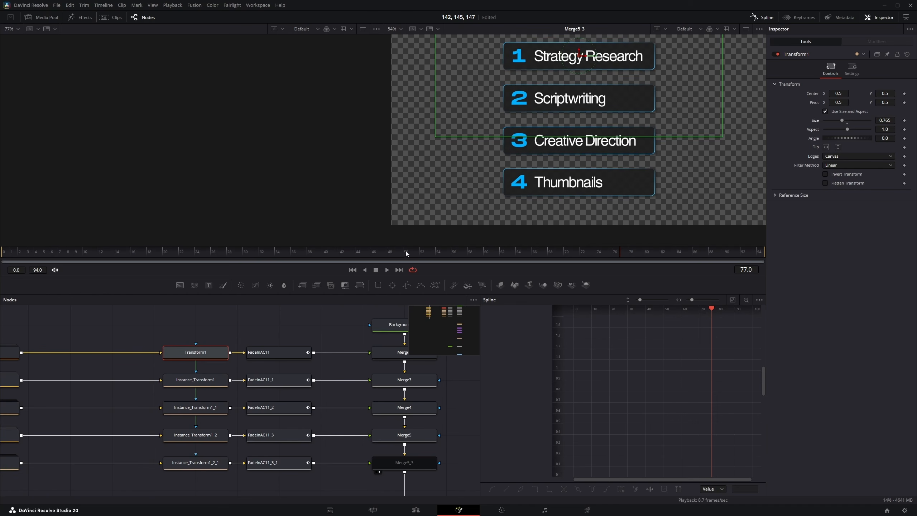
{"action": "key", "text": "ctrl+z"}
Step: Paste an instanced copy of Transform1 above the node rows and display it in the second viewer
{"action": "left_click_drag", "start_coordinate": [223, 356], "coordinate": [267, 405]}
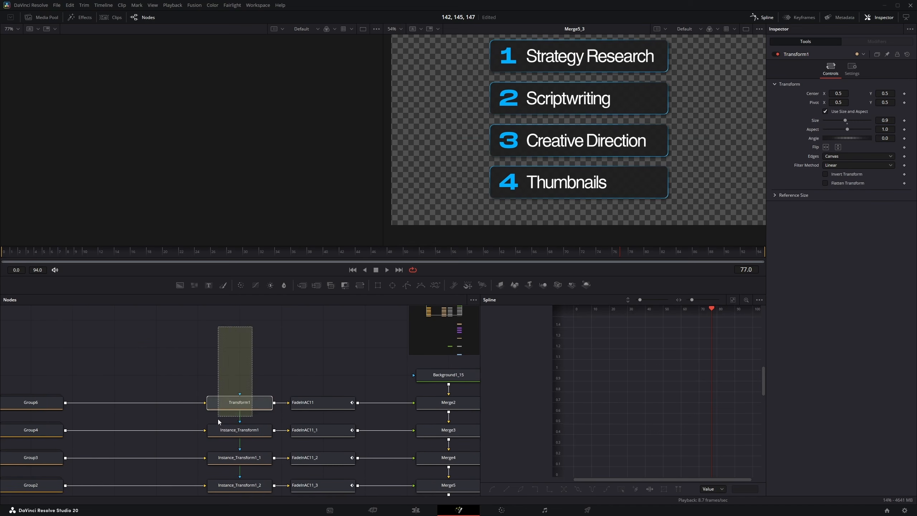
{"action": "left_click", "coordinate": [244, 355]}
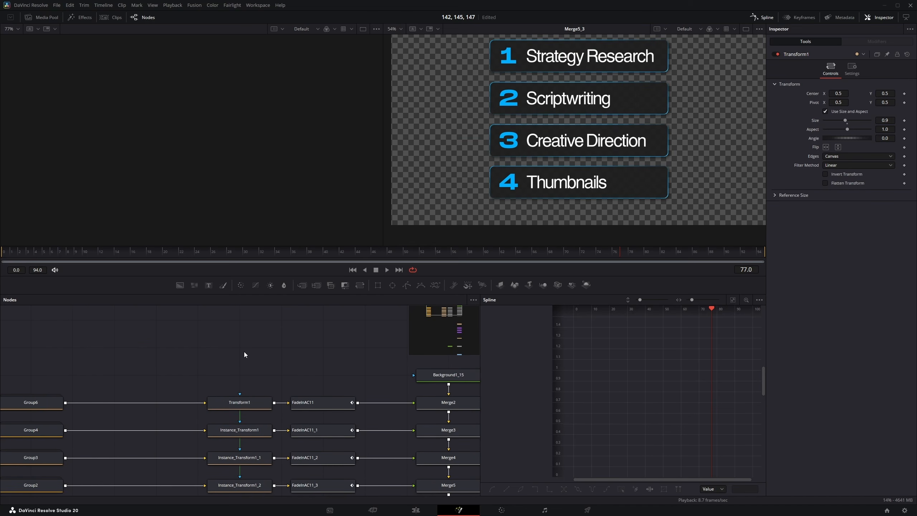
{"action": "key", "text": "ctrl+shift+v"}
{"action": "left_click", "coordinate": [293, 359]}
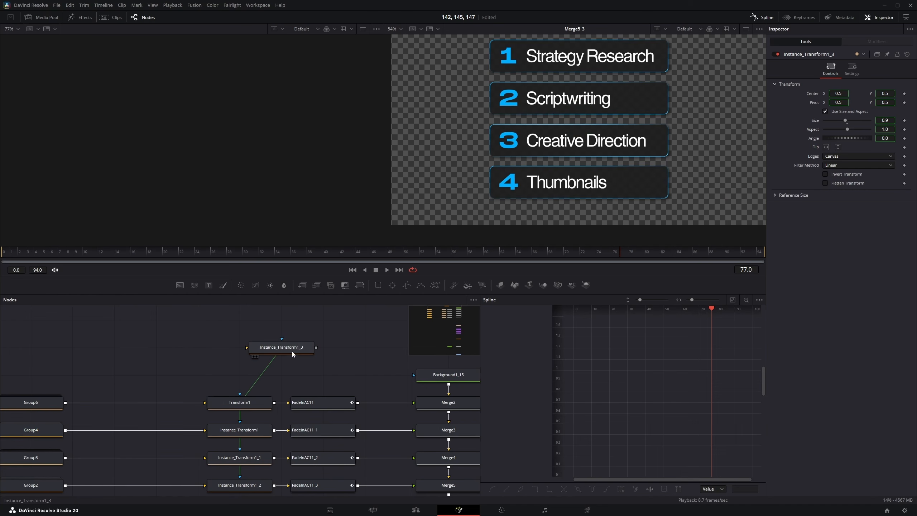
{"action": "left_click", "coordinate": [290, 351]}
{"action": "key", "text": "2"}
Step: Display Transform1, try size 0.652 on its new instance, and undo both the resize and the pasted instance
{"action": "left_click", "coordinate": [253, 404]}
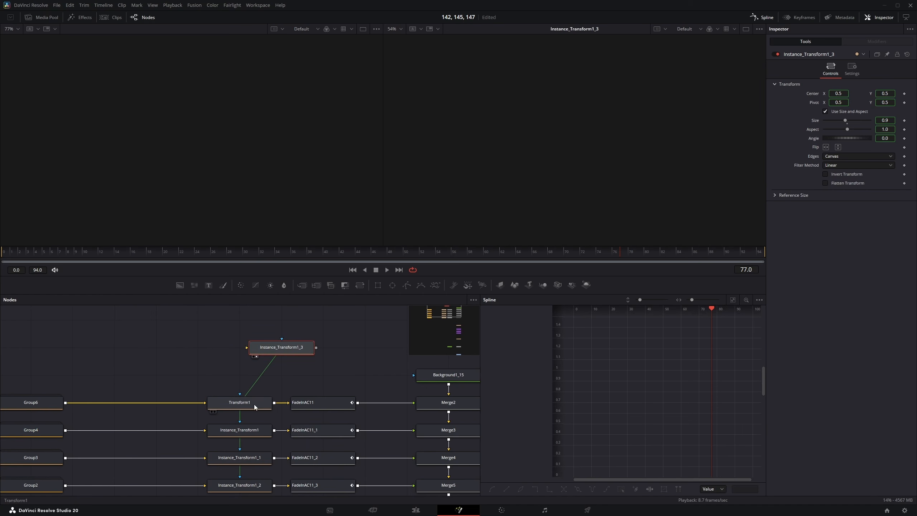
{"action": "key", "text": "2"}
{"action": "left_click", "coordinate": [286, 347]}
{"action": "left_click_drag", "start_coordinate": [844, 121], "coordinate": [839, 120]}
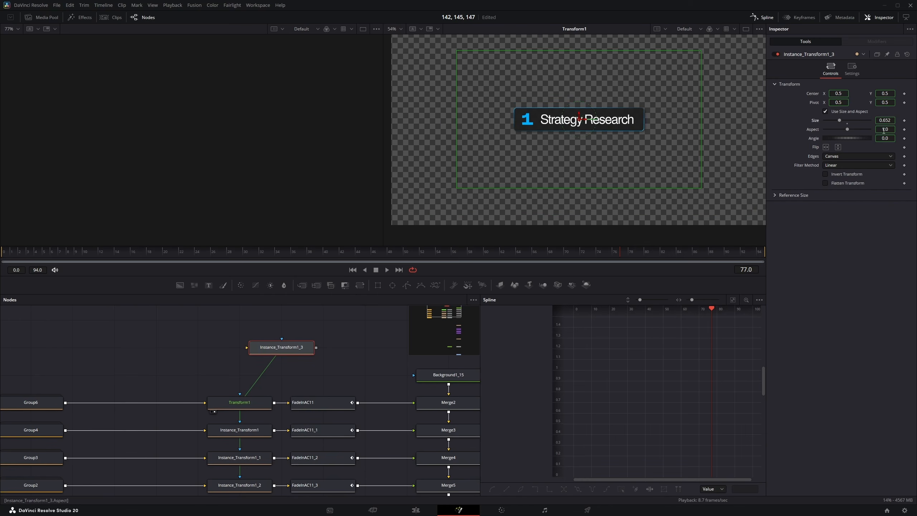
{"action": "left_click", "coordinate": [240, 402]}
{"action": "key", "text": "ctrl+z"}
{"action": "key", "text": "ctrl+z"}
{"action": "scroll", "coordinate": [183, 360], "scroll_direction": "down", "scroll_amount": 4}
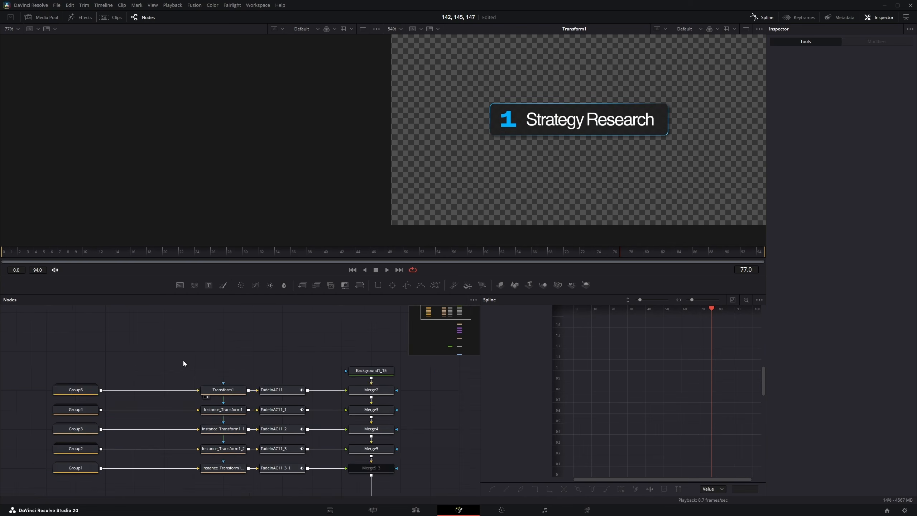
Step: Display Group6 and the Transform2 node below the slide nodes in the second viewer
{"action": "left_click_drag", "start_coordinate": [344, 444], "coordinate": [418, 470]}
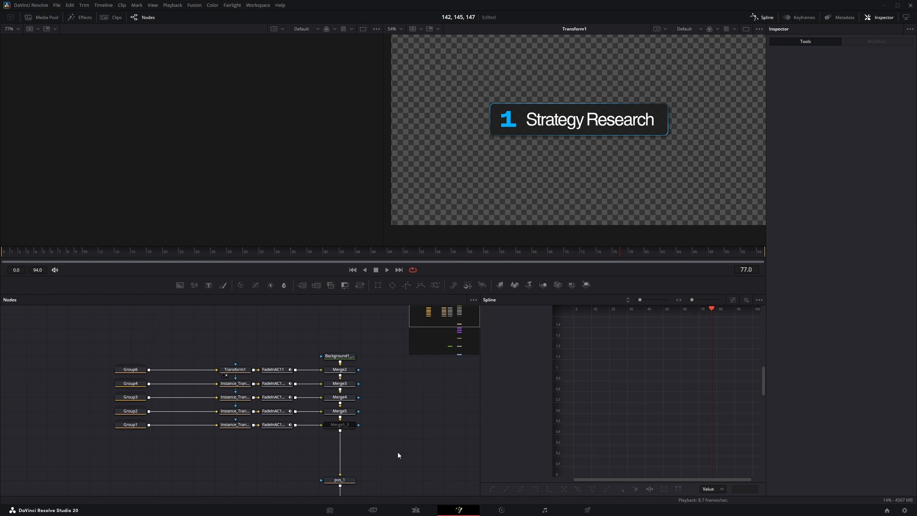
{"action": "left_click", "coordinate": [130, 369]}
{"action": "key", "text": "2"}
{"action": "left_click_drag", "start_coordinate": [336, 486], "coordinate": [297, 392]}
{"action": "left_click_drag", "start_coordinate": [228, 375], "coordinate": [357, 419]}
{"action": "left_click", "coordinate": [301, 374]}
{"action": "key", "text": "2"}
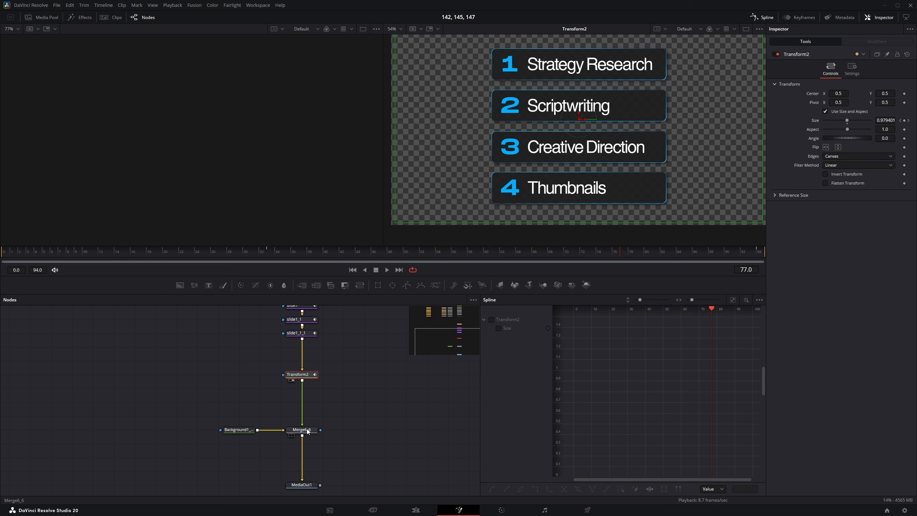
Step: Display Background1_14 and Merge6_6 in turn in the second viewer, and fit the image to the viewer
{"action": "left_click", "coordinate": [307, 430]}
{"action": "left_click_drag", "start_coordinate": [241, 431], "coordinate": [512, 209]}
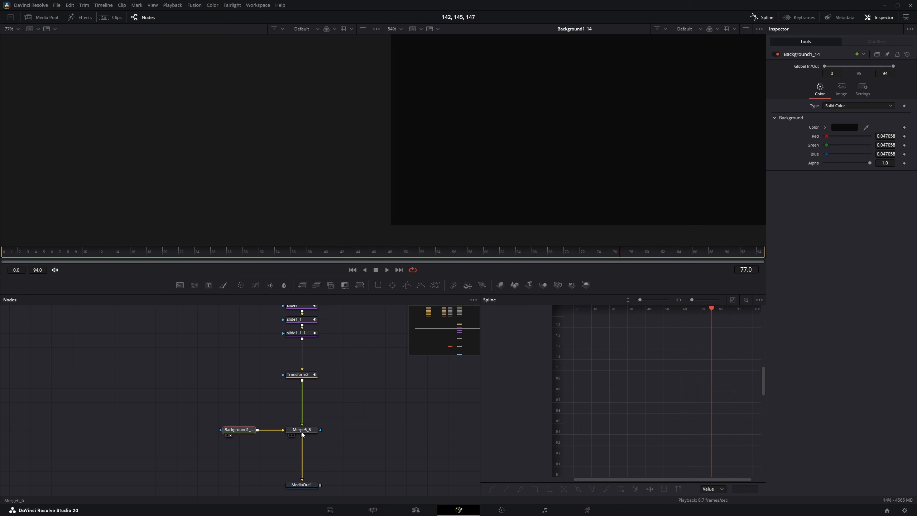
{"action": "left_click_drag", "start_coordinate": [302, 430], "coordinate": [612, 80]}
{"action": "key", "text": "ctrl+f"}
Step: Display Group6 in the second viewer and expand the group to expose its nodes
{"action": "left_click", "coordinate": [429, 308]}
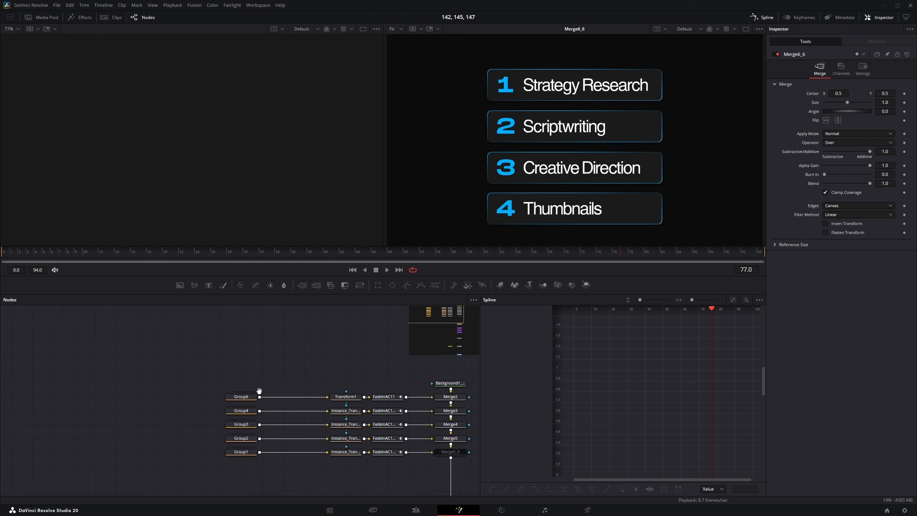
{"action": "scroll", "coordinate": [239, 426], "scroll_direction": "up", "scroll_amount": 3}
{"action": "left_click_drag", "start_coordinate": [251, 367], "coordinate": [593, 62]}
{"action": "left_click_drag", "start_coordinate": [123, 342], "coordinate": [254, 340]}
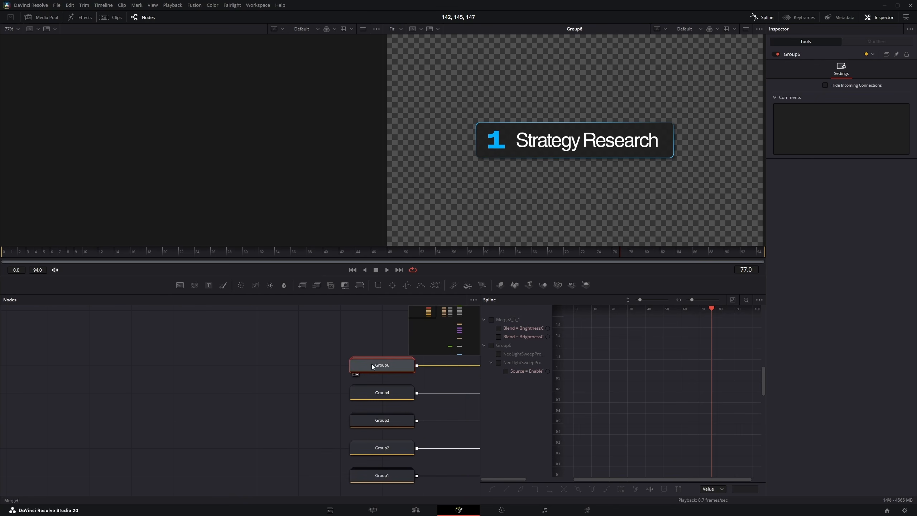
{"action": "left_click_drag", "start_coordinate": [371, 364], "coordinate": [163, 362]}
{"action": "right_click", "coordinate": [176, 361]}
{"action": "left_click", "coordinate": [192, 227]}
Step: Display the expanded group's Rectangle1_8 mask and Background1_4_1_1 in turn in the second viewer
{"action": "left_click", "coordinate": [281, 334]}
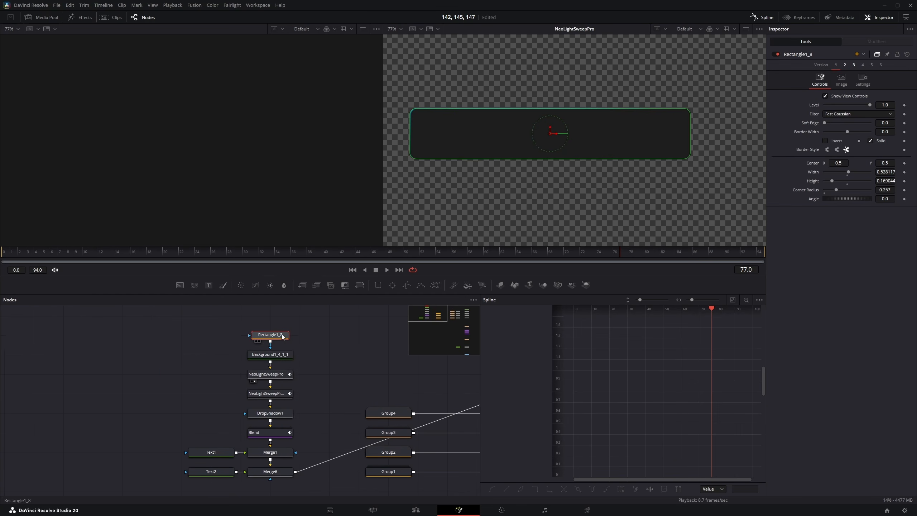
{"action": "key", "text": "2"}
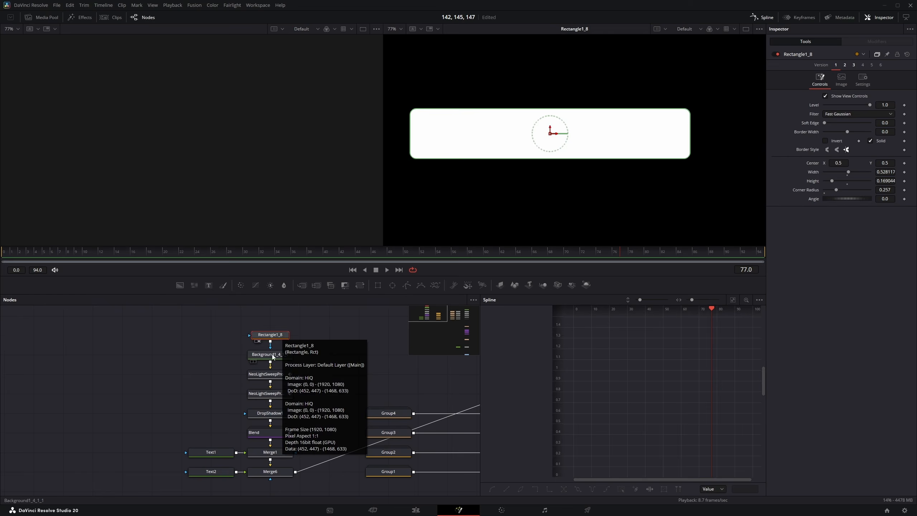
{"action": "left_click", "coordinate": [269, 354]}
{"action": "key", "text": "2"}
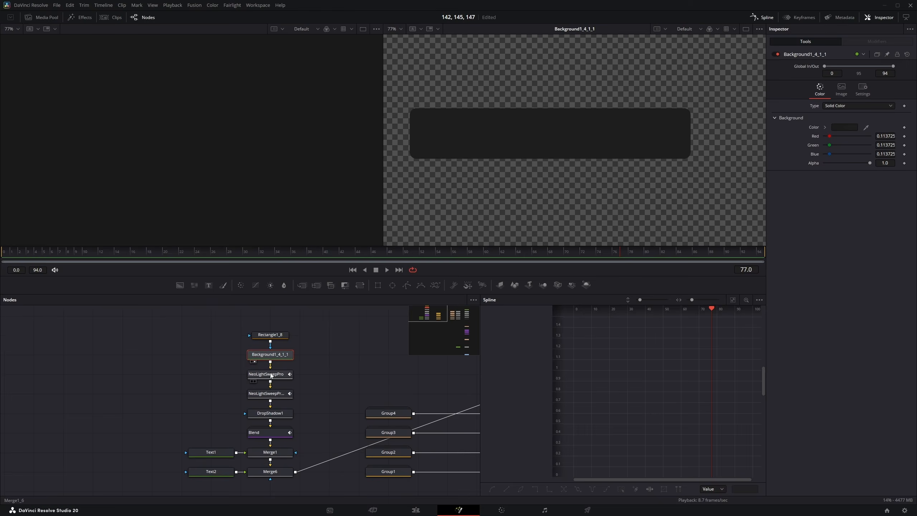
Step: Display NeoLightSweepPro_1, DropShadow1 and Blend in turn in the second viewer
{"action": "left_click", "coordinate": [271, 393]}
{"action": "key", "text": "2"}
{"action": "left_click", "coordinate": [271, 416]}
{"action": "key", "text": "2"}
{"action": "left_click", "coordinate": [271, 432]}
{"action": "key", "text": "2"}
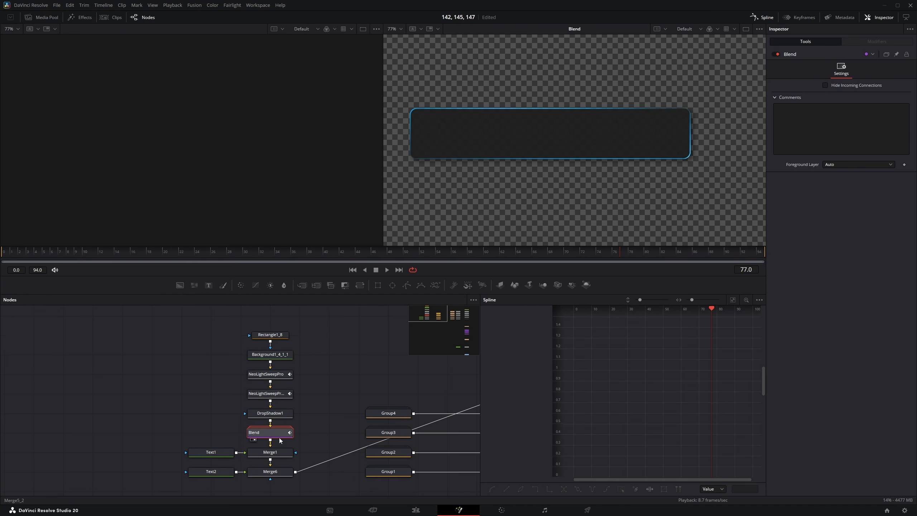
Step: Display Merge1 and Merge6 in turn in the second viewer to check the number and title text
{"action": "scroll", "coordinate": [271, 434], "scroll_direction": "down", "scroll_amount": 1}
{"action": "left_click", "coordinate": [271, 431]}
{"action": "key", "text": "2"}
{"action": "left_click", "coordinate": [273, 452]}
{"action": "key", "text": "2"}
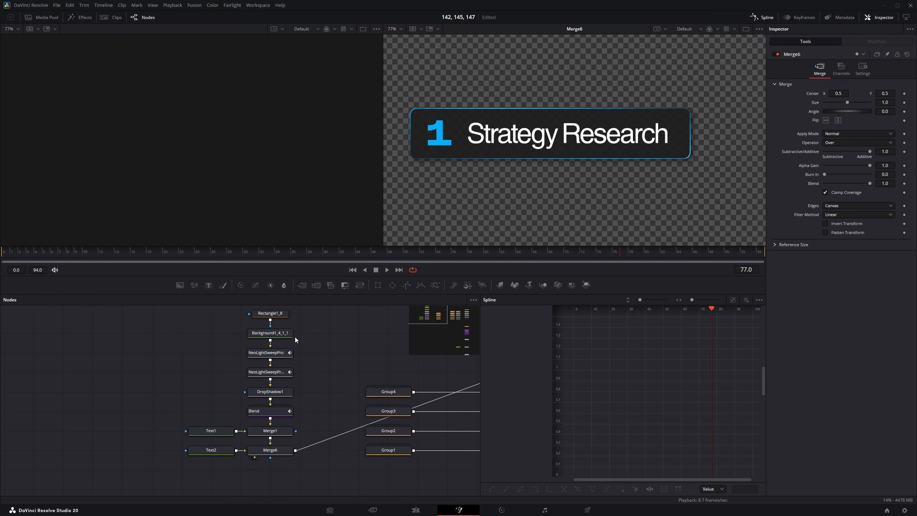
Step: Return to the start of the panel chain and display Rectangle1_8 and Background1_4_1_1 again in the second viewer
{"action": "left_click_drag", "start_coordinate": [294, 337], "coordinate": [310, 361]}
{"action": "scroll", "coordinate": [289, 334], "scroll_direction": "up", "scroll_amount": 3}
{"action": "left_click", "coordinate": [271, 331]}
{"action": "key", "text": "2"}
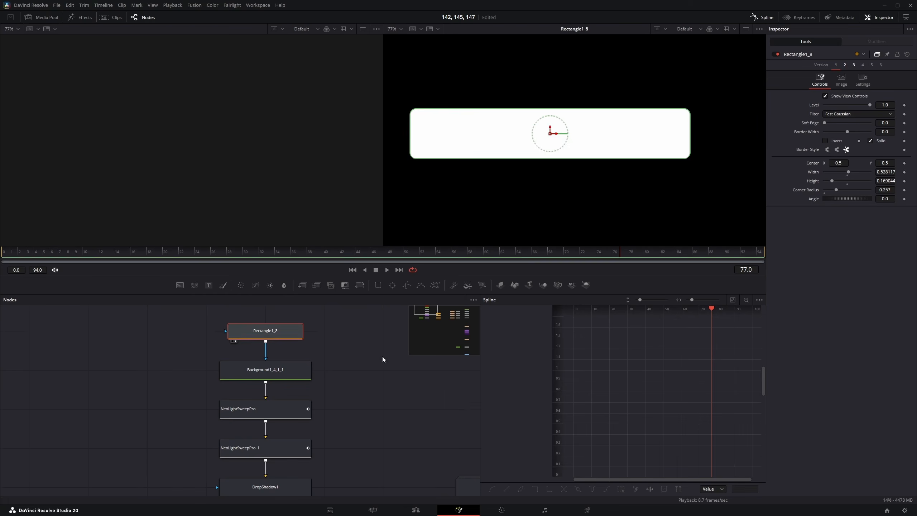
{"action": "left_click", "coordinate": [295, 369]}
{"action": "key", "text": "2"}
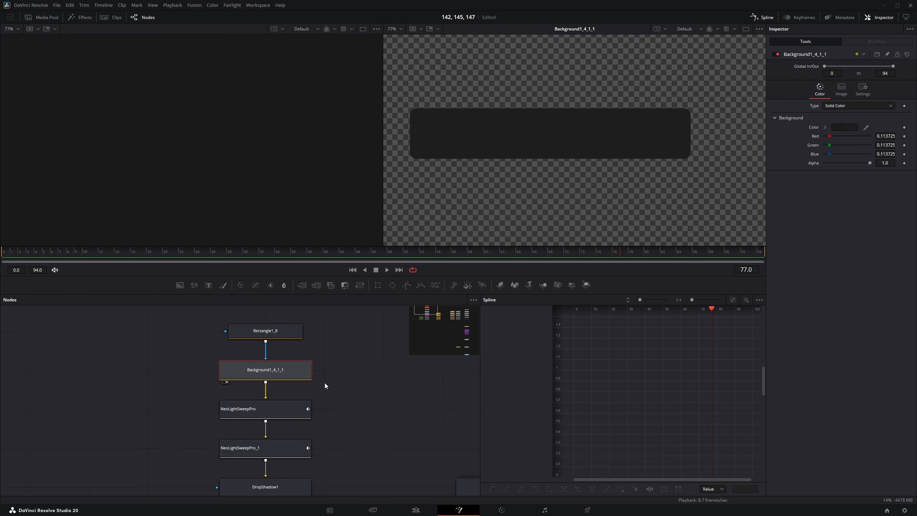
Step: Display NeoLightSweepPro, examine its edge highlight up close, and display NeoLightSweepPro_1 fitted to the second viewer
{"action": "left_click_drag", "start_coordinate": [325, 383], "coordinate": [346, 364]}
{"action": "left_click", "coordinate": [305, 391]}
{"action": "key", "text": "2"}
{"action": "scroll", "coordinate": [408, 122], "scroll_direction": "up", "scroll_amount": 2}
{"action": "left_click_drag", "start_coordinate": [410, 144], "coordinate": [616, 106]}
{"action": "left_click_drag", "start_coordinate": [627, 143], "coordinate": [604, 132]}
{"action": "left_click", "coordinate": [293, 430]}
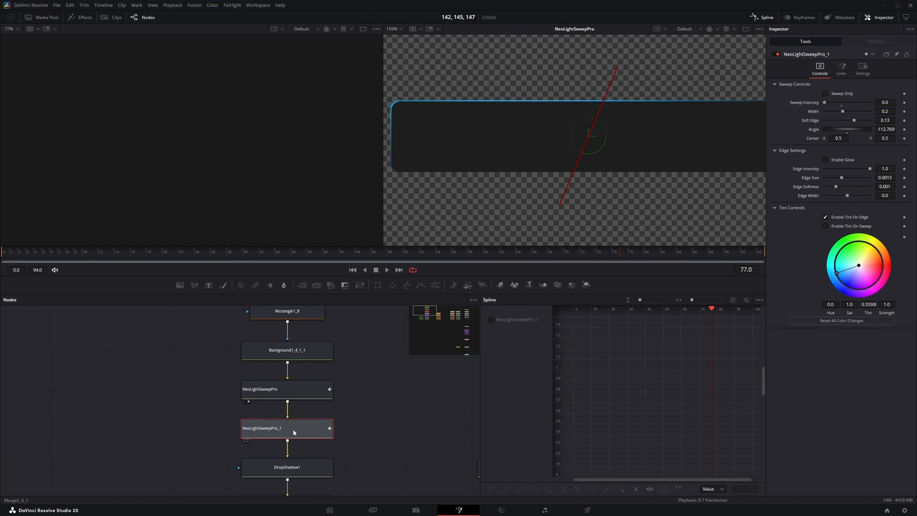
{"action": "key", "text": "2"}
{"action": "key", "text": "ctrl+f"}
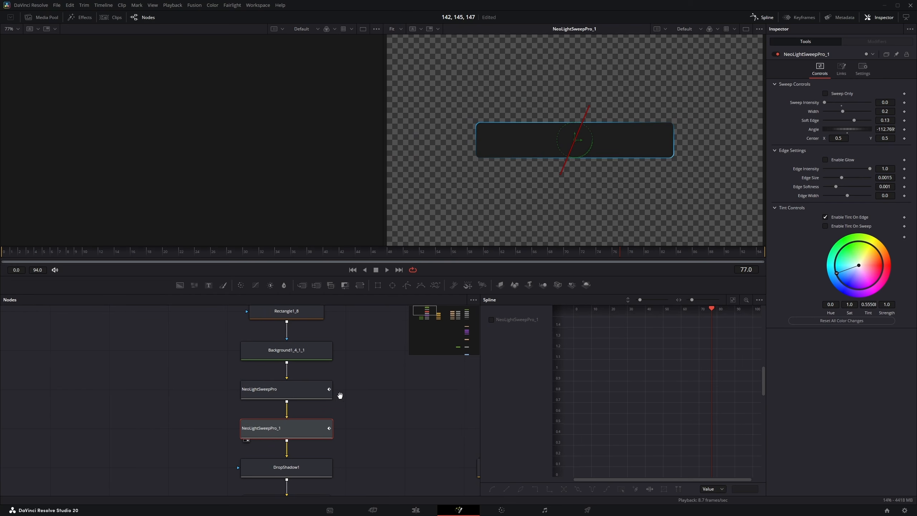
Step: Duplicate Rectangle1_8 and Background1_4_1_1 beside the original chain, and display the copied background in the second viewer
{"action": "left_click_drag", "start_coordinate": [340, 395], "coordinate": [270, 403]}
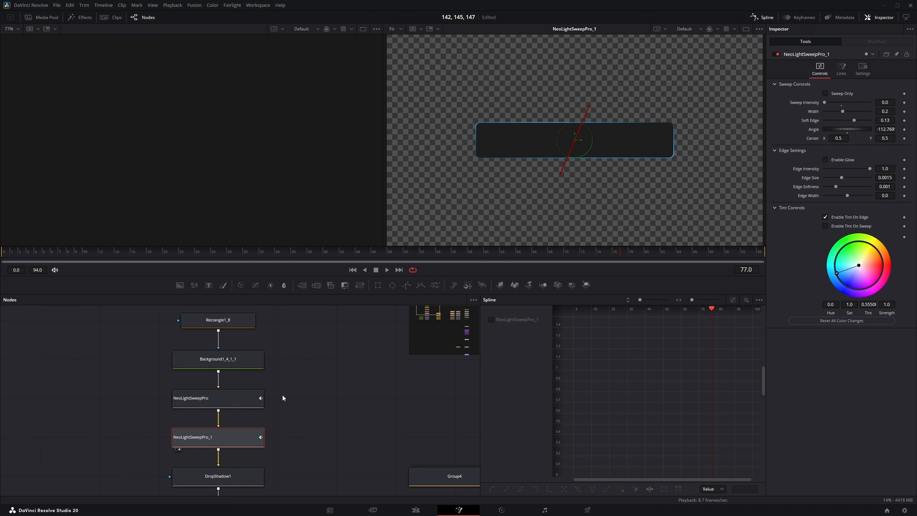
{"action": "left_click_drag", "start_coordinate": [286, 371], "coordinate": [242, 400]}
{"action": "left_click", "coordinate": [210, 385]}
{"action": "left_click", "coordinate": [207, 359]}
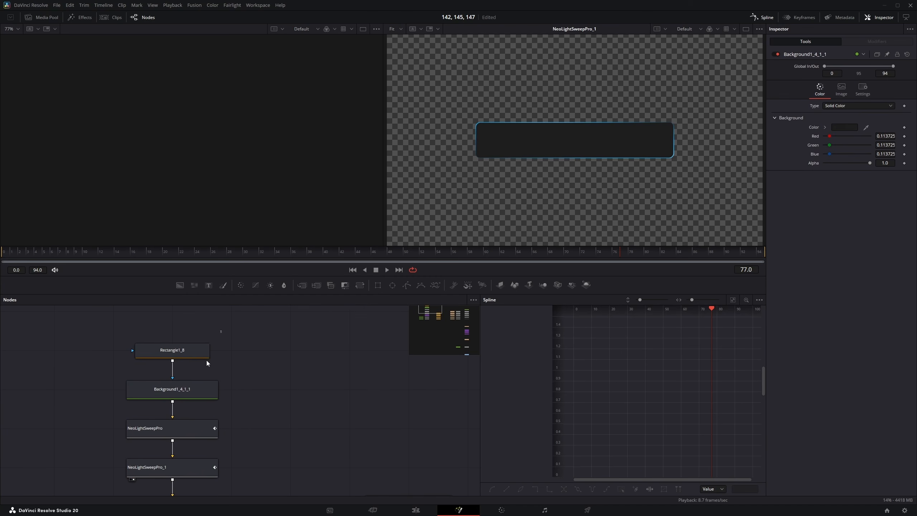
{"action": "left_click_drag", "start_coordinate": [207, 359], "coordinate": [188, 389]}
{"action": "key", "text": "ctrl+c"}
{"action": "left_click", "coordinate": [303, 359]}
{"action": "key", "text": "ctrl+v"}
{"action": "left_click", "coordinate": [315, 395]}
{"action": "key", "text": "2"}
Step: Duplicate the copied rectangle mask beside the new pair and display the duplicate in the second viewer
{"action": "left_click_drag", "start_coordinate": [332, 418], "coordinate": [269, 439]}
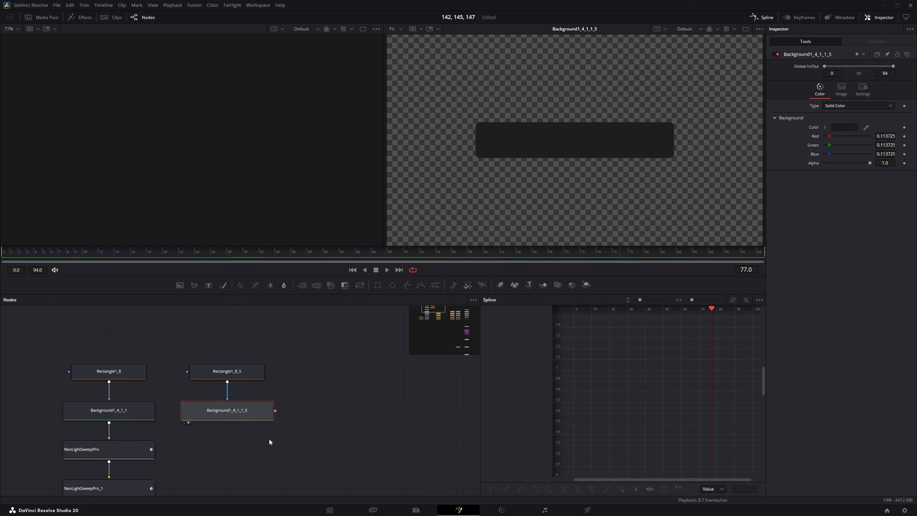
{"action": "left_click_drag", "start_coordinate": [348, 334], "coordinate": [220, 379]}
{"action": "key", "text": "ctrl+c"}
{"action": "key", "text": "ctrl+v"}
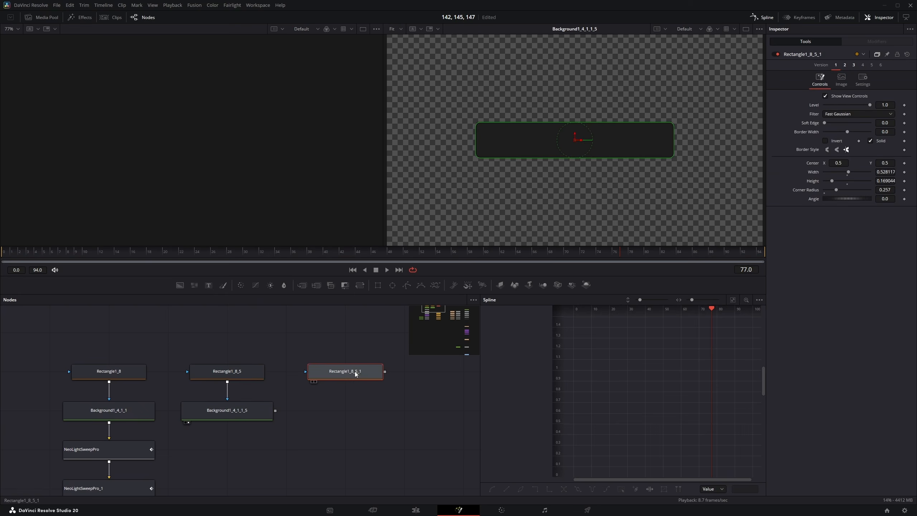
{"action": "key", "text": "2"}
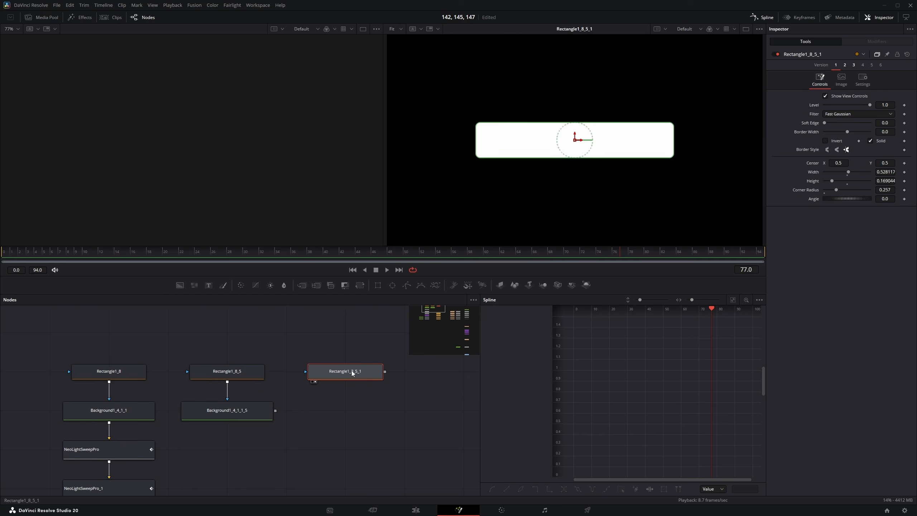
Step: Make the duplicated rectangle mask an outline by disabling Solid and setting its border width to 0.0018
{"action": "left_click", "coordinate": [870, 141]}
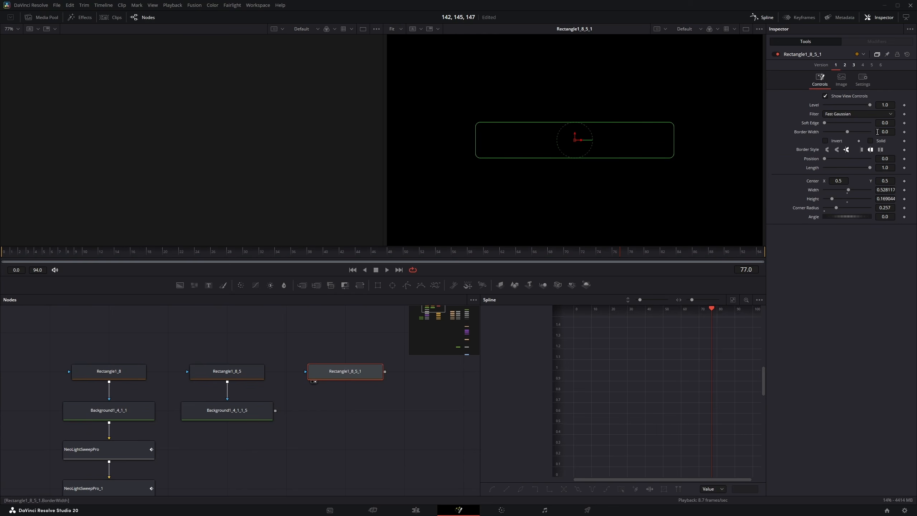
{"action": "left_click_drag", "start_coordinate": [885, 132], "coordinate": [890, 131]}
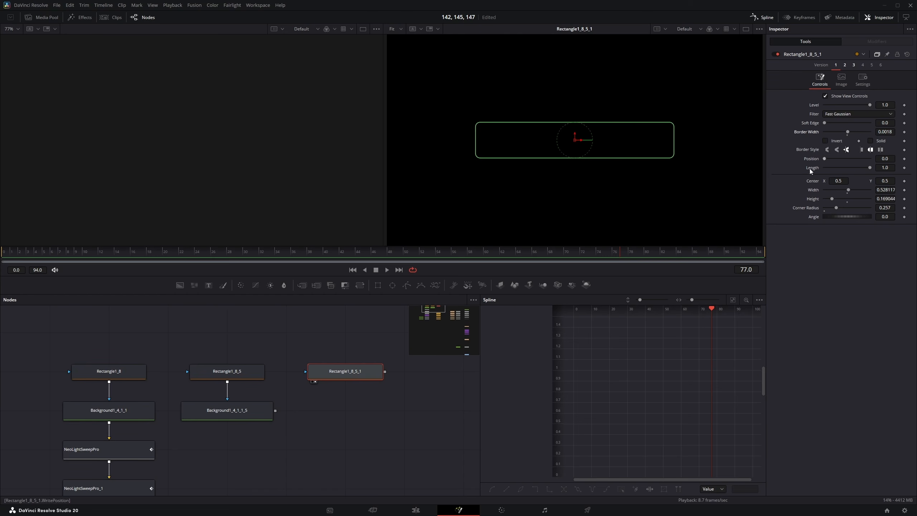
{"action": "left_click", "coordinate": [438, 421]}
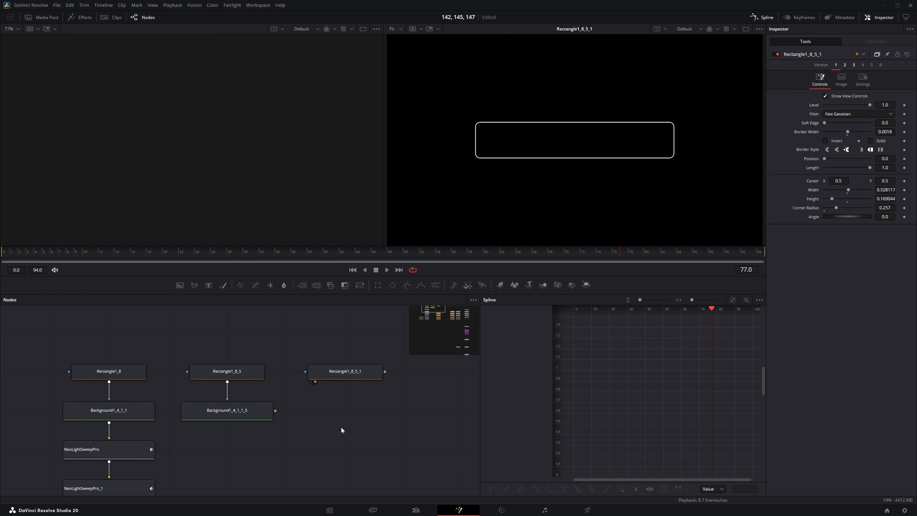
Step: Add a Background node below the outline rectangle mask
{"action": "key", "text": "shift+space"}
{"action": "type", "text": "ba"}
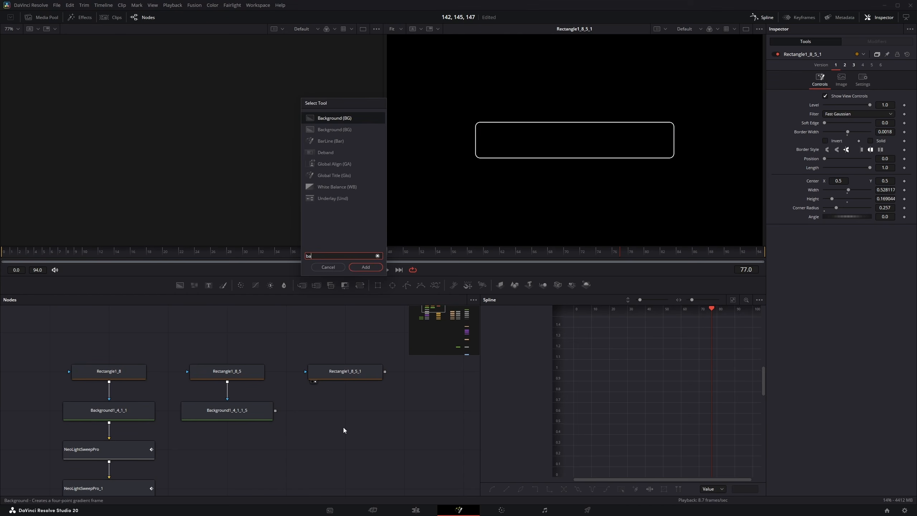
{"action": "key", "text": "Return"}
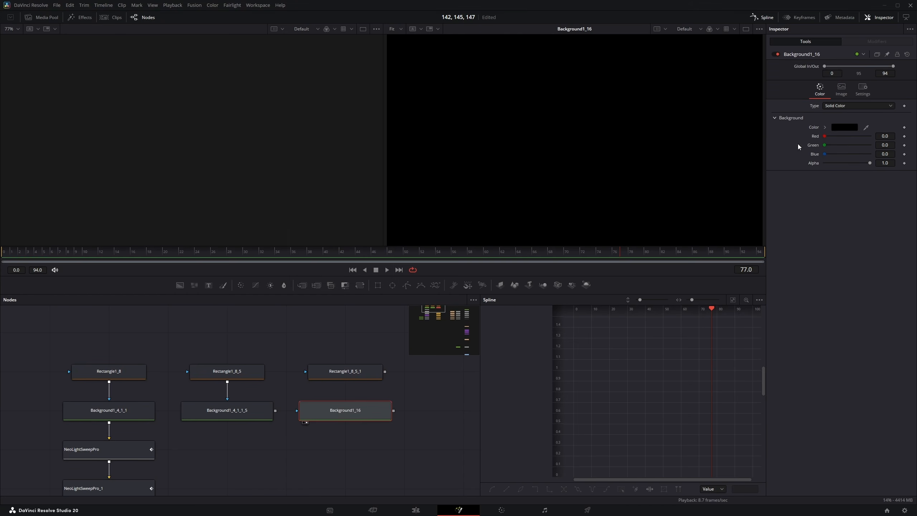
Step: Set the new Background node's color to #00aeff and mask it with the outline rectangle
{"action": "left_click", "coordinate": [848, 128]}
{"action": "left_click", "coordinate": [394, 297]}
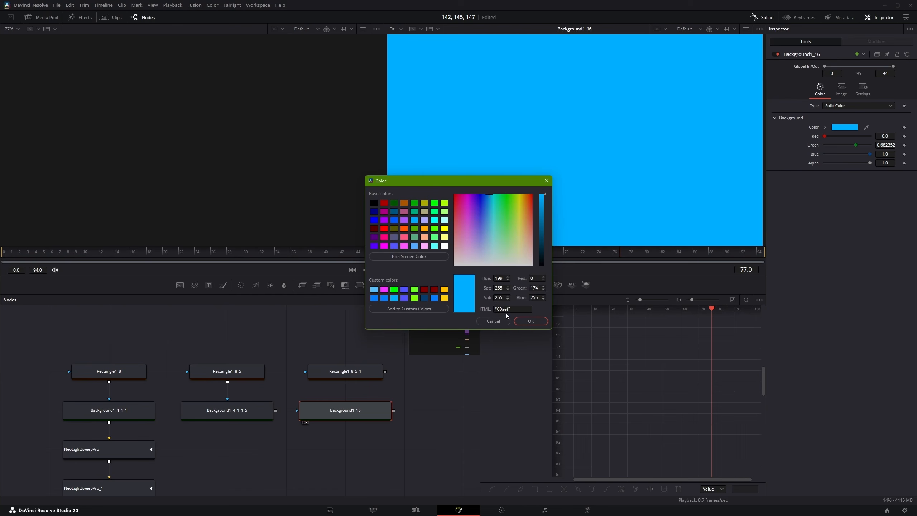
{"action": "left_click", "coordinate": [534, 321]}
{"action": "left_click_drag", "start_coordinate": [385, 373], "coordinate": [341, 416]}
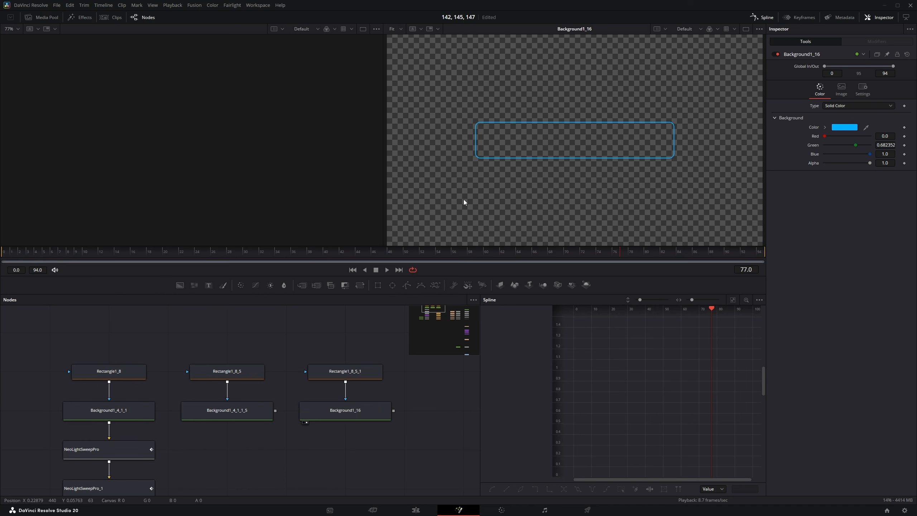
{"action": "left_click_drag", "start_coordinate": [382, 374], "coordinate": [377, 298]}
{"action": "left_click", "coordinate": [377, 286]}
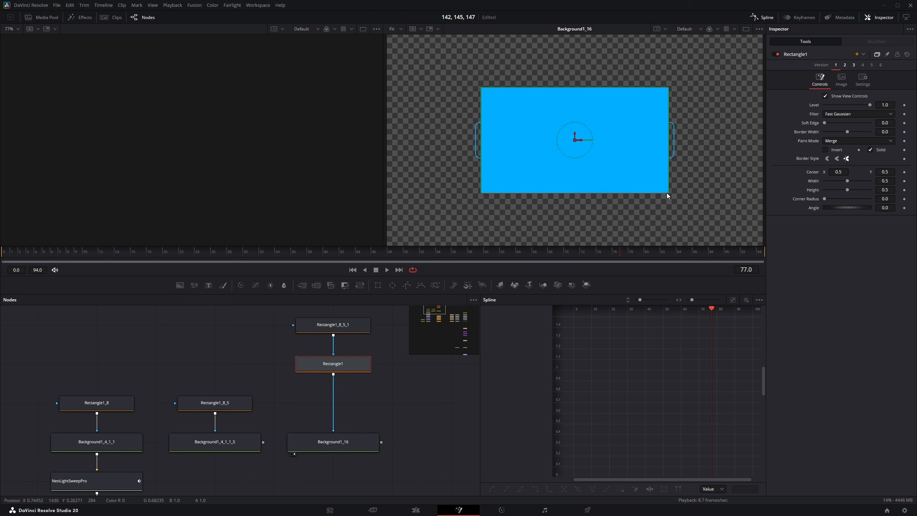
{"action": "left_click_drag", "start_coordinate": [667, 194], "coordinate": [628, 215]}
{"action": "key", "text": "Delete"}
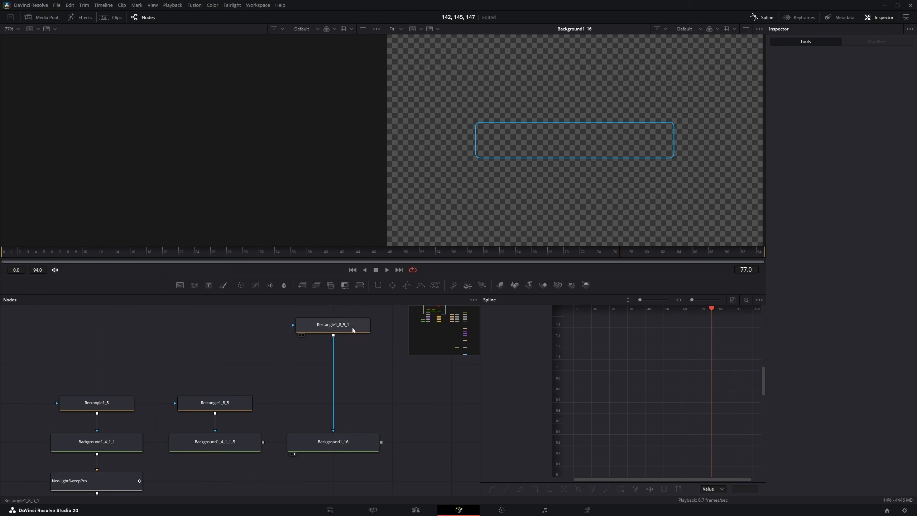
Step: Add a rectangle mask after the outline mask, about 0.25 wide and 0.7 high, with Paint Mode set to Multiply
{"action": "left_click", "coordinate": [353, 329]}
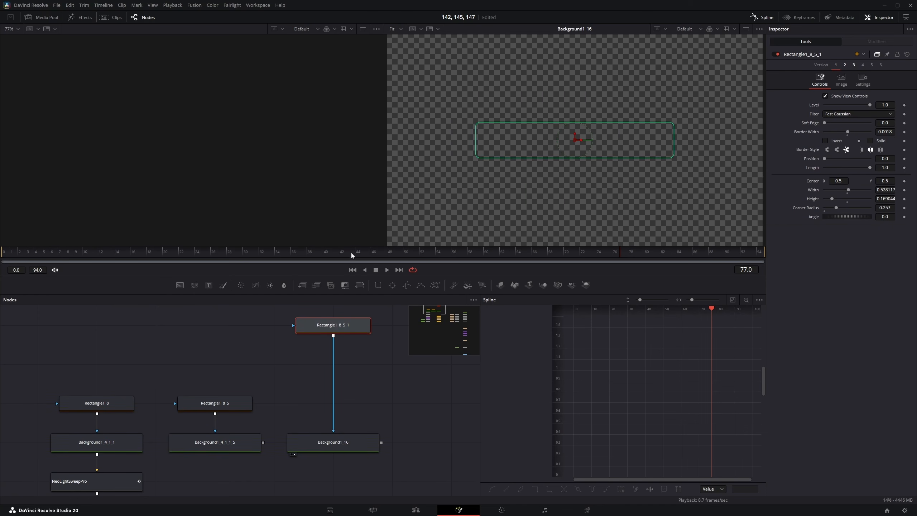
{"action": "left_click", "coordinate": [377, 285]}
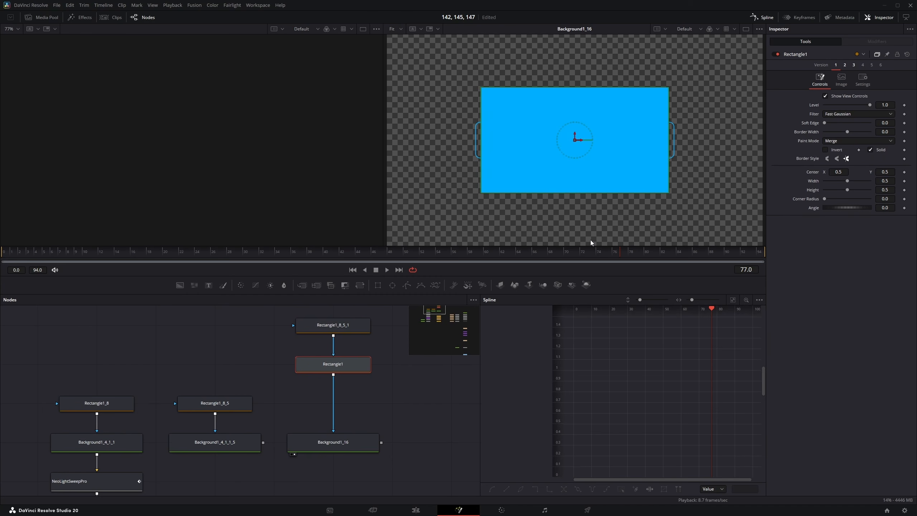
{"action": "left_click_drag", "start_coordinate": [667, 194], "coordinate": [622, 214]}
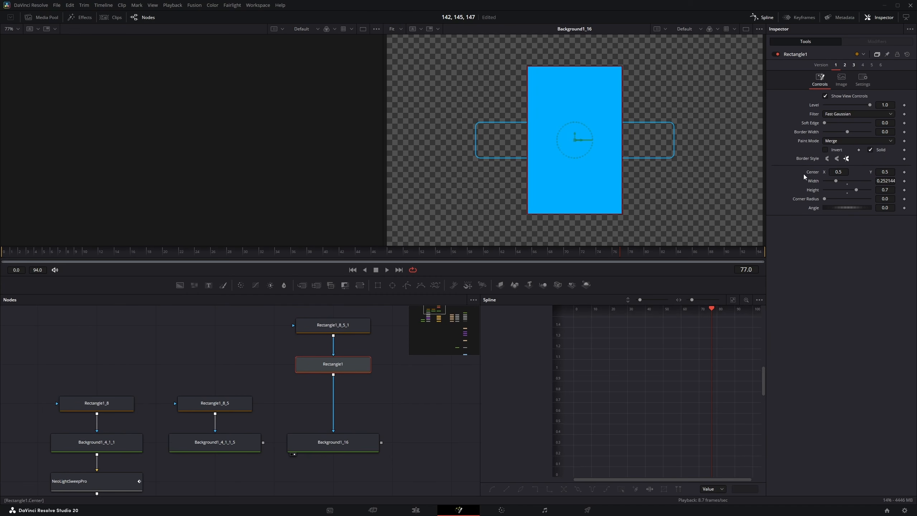
{"action": "left_click", "coordinate": [831, 142]}
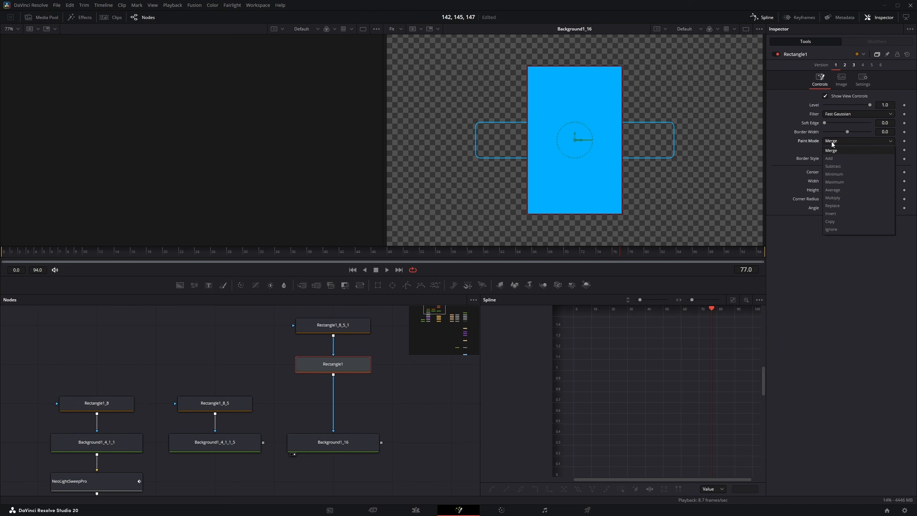
{"action": "left_click", "coordinate": [836, 201]}
Step: Reshape the multiplied rectangle to about 0.098 wide and 1.1 high, rotate it to about 71°, and soften its edges
{"action": "left_click_drag", "start_coordinate": [623, 216], "coordinate": [599, 220]}
{"action": "left_click_drag", "start_coordinate": [580, 158], "coordinate": [678, 158]}
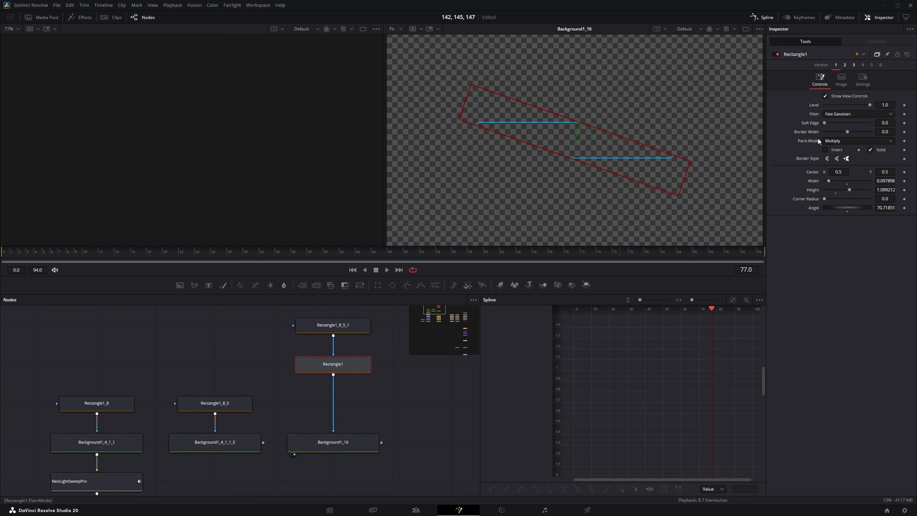
{"action": "left_click_drag", "start_coordinate": [824, 123], "coordinate": [850, 117]}
Step: Merge the blue outline background over the copied dark background and display the merge in the second viewer
{"action": "scroll", "coordinate": [387, 387], "scroll_direction": "down", "scroll_amount": 3}
{"action": "left_click_drag", "start_coordinate": [388, 396], "coordinate": [271, 396]}
{"action": "left_click_drag", "start_coordinate": [402, 409], "coordinate": [365, 382]}
{"action": "left_click_drag", "start_coordinate": [426, 375], "coordinate": [299, 420]}
{"action": "key", "text": "2"}
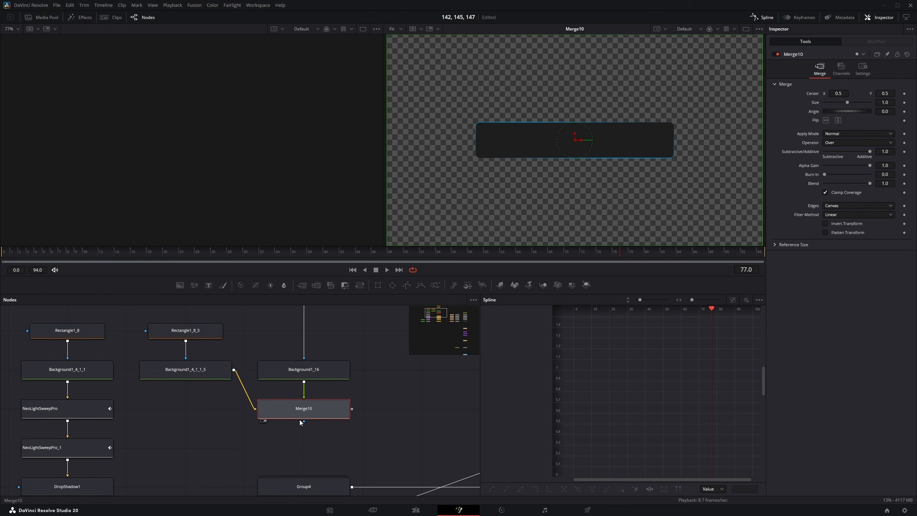
Step: Compare the NeoLightSweepPro_1 output with the rebuilt outline merge in the second viewer
{"action": "scroll", "coordinate": [177, 430], "scroll_direction": "left", "scroll_amount": 3}
{"action": "left_click", "coordinate": [154, 448]}
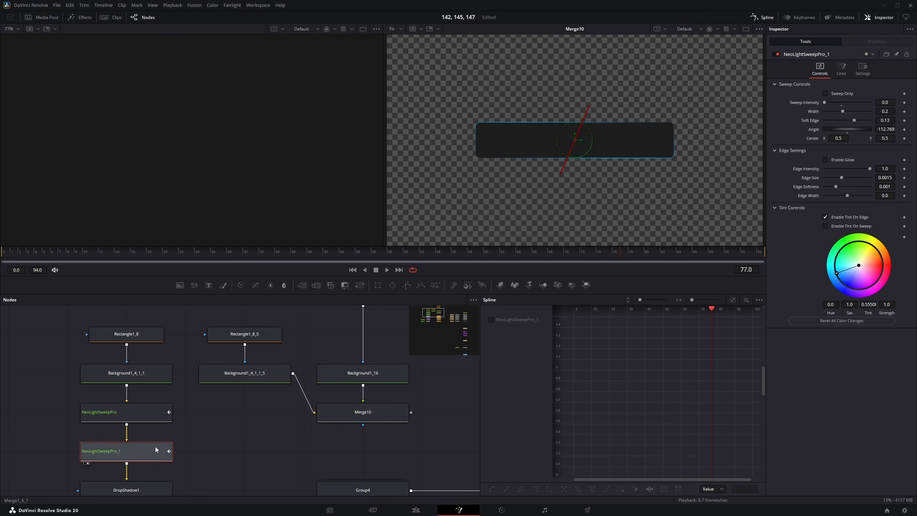
{"action": "key", "text": "2"}
{"action": "left_click", "coordinate": [396, 419]}
{"action": "key", "text": "2"}
{"action": "left_click_drag", "start_coordinate": [395, 419], "coordinate": [366, 478]}
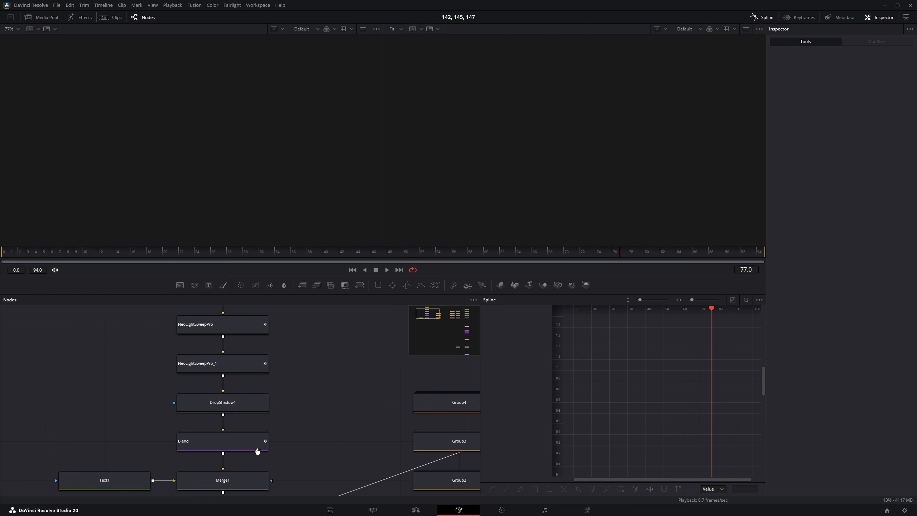
Step: Display NeoLightSweepPro_1 and DropShadow1 in turn in the second viewer and inspect the panel's shadow
{"action": "left_click_drag", "start_coordinate": [258, 453], "coordinate": [266, 451]}
{"action": "left_click_drag", "start_coordinate": [235, 362], "coordinate": [620, 204]}
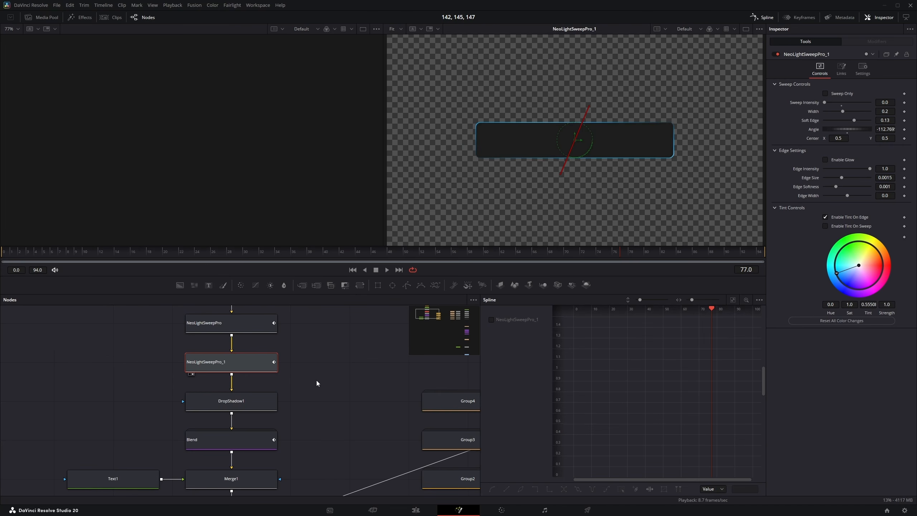
{"action": "left_click_drag", "start_coordinate": [308, 419], "coordinate": [346, 412]}
{"action": "left_click", "coordinate": [272, 397]}
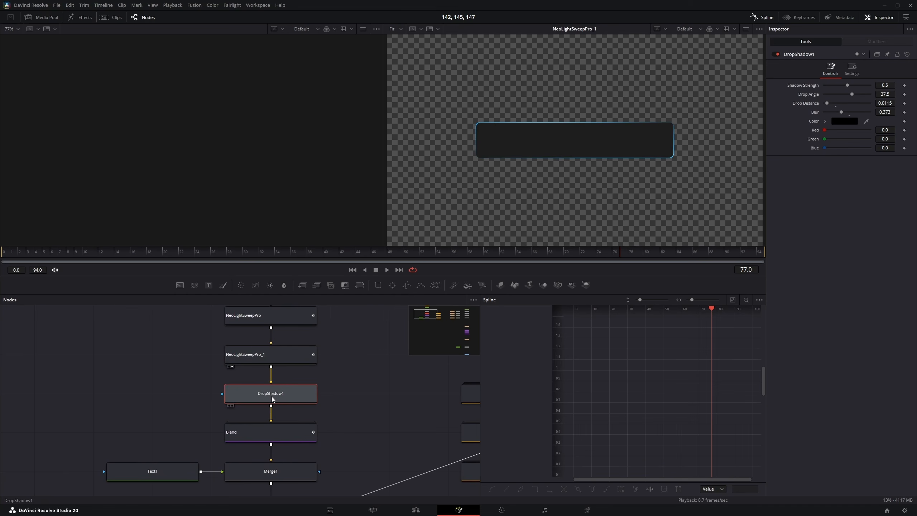
{"action": "key", "text": "2"}
{"action": "scroll", "coordinate": [613, 156], "scroll_direction": "up", "scroll_amount": 2}
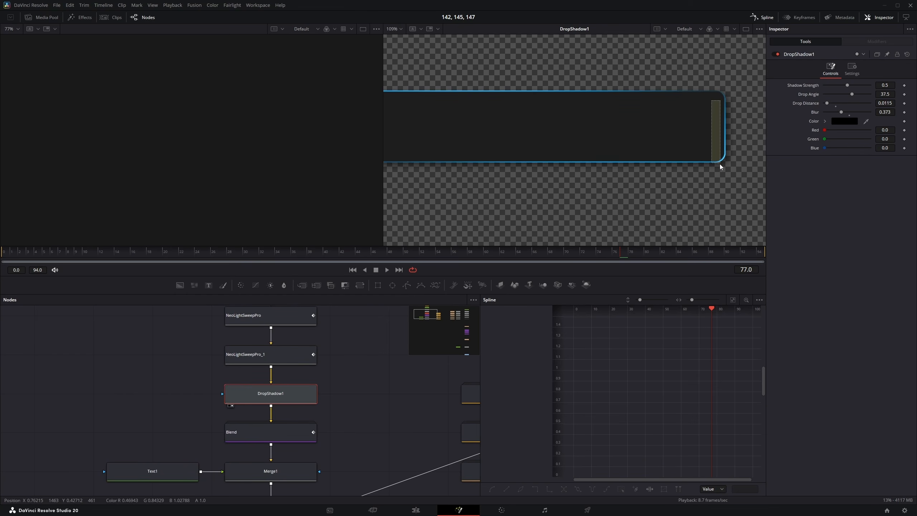
Step: Display the Blend node in the second viewer and examine the panel's transparency up close
{"action": "left_click_drag", "start_coordinate": [326, 419], "coordinate": [375, 373]}
{"action": "left_click", "coordinate": [331, 388]}
{"action": "key", "text": "2"}
{"action": "scroll", "coordinate": [574, 154], "scroll_direction": "up", "scroll_amount": 2}
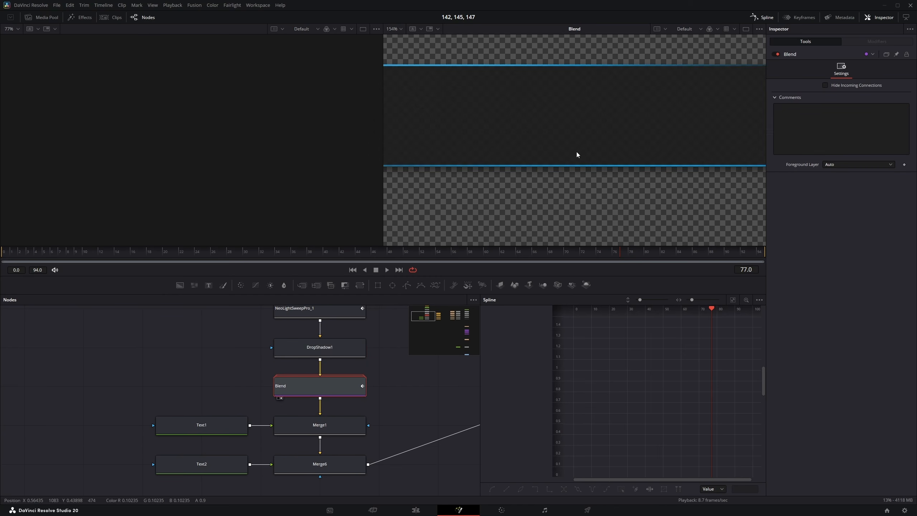
{"action": "left_click_drag", "start_coordinate": [578, 164], "coordinate": [678, 146]}
{"action": "scroll", "coordinate": [288, 416], "scroll_direction": "down", "scroll_amount": 2}
Step: Remove the Blend node from below DropShadow1 and add a Background node with alpha 0.0 beside the chain
{"action": "left_click_drag", "start_coordinate": [251, 357], "coordinate": [263, 436]}
{"action": "left_click_drag", "start_coordinate": [234, 320], "coordinate": [320, 451]}
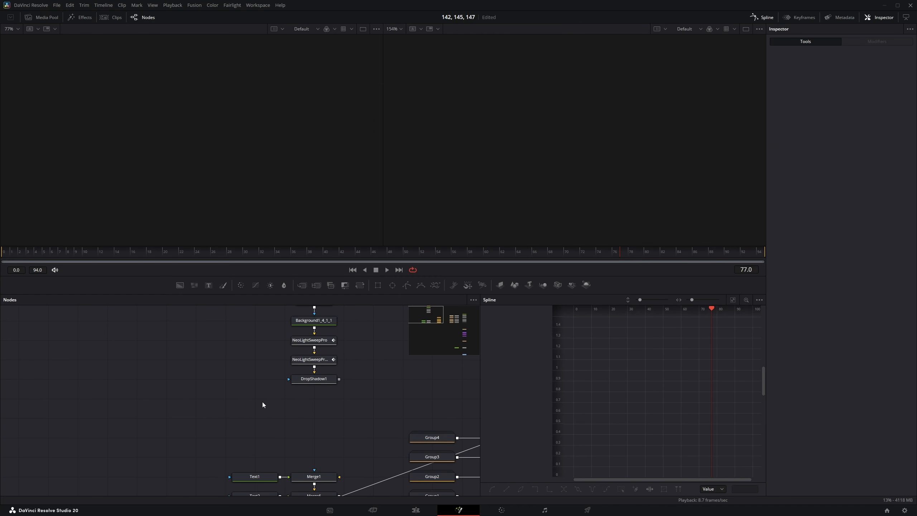
{"action": "key", "text": "shift+space"}
{"action": "type", "text": "back"}
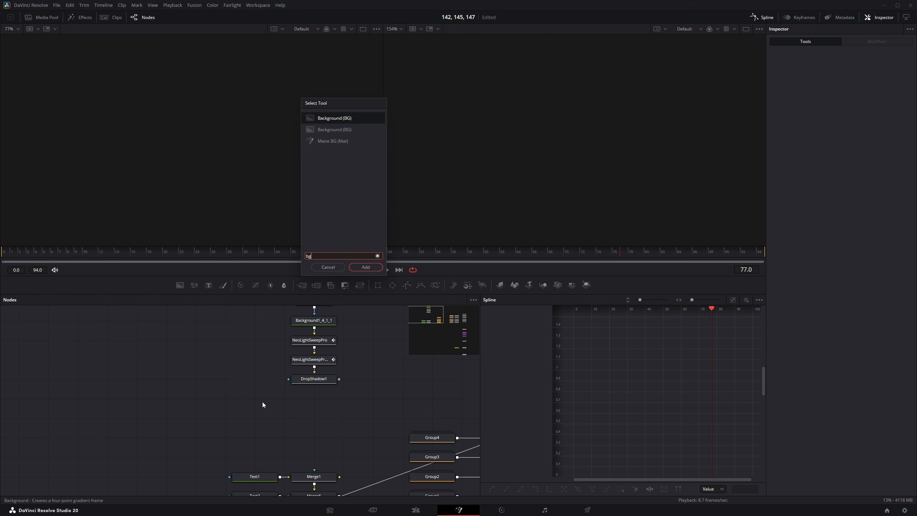
{"action": "key", "text": "Return"}
{"action": "left_click_drag", "start_coordinate": [855, 161], "coordinate": [823, 163]}
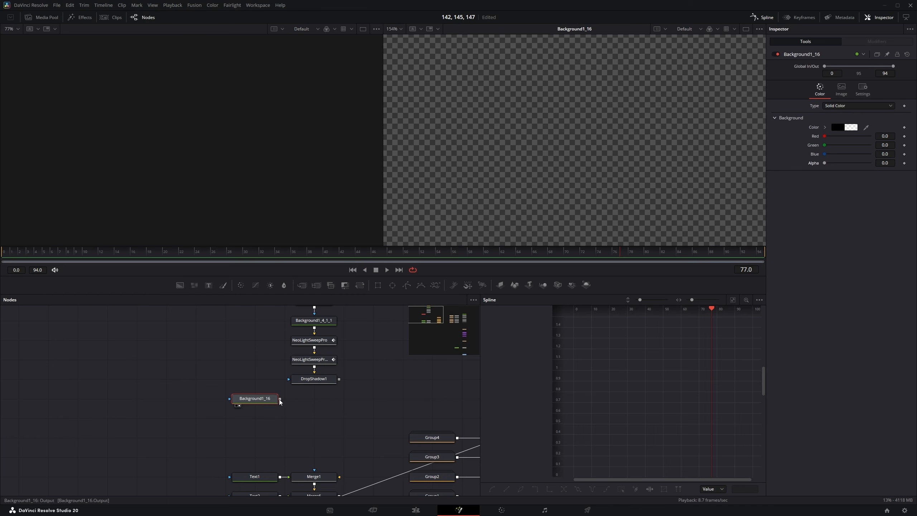
Step: Merge the transparent Background with DropShadow1 and display the merge in the second viewer
{"action": "left_click_drag", "start_coordinate": [280, 399], "coordinate": [339, 380]}
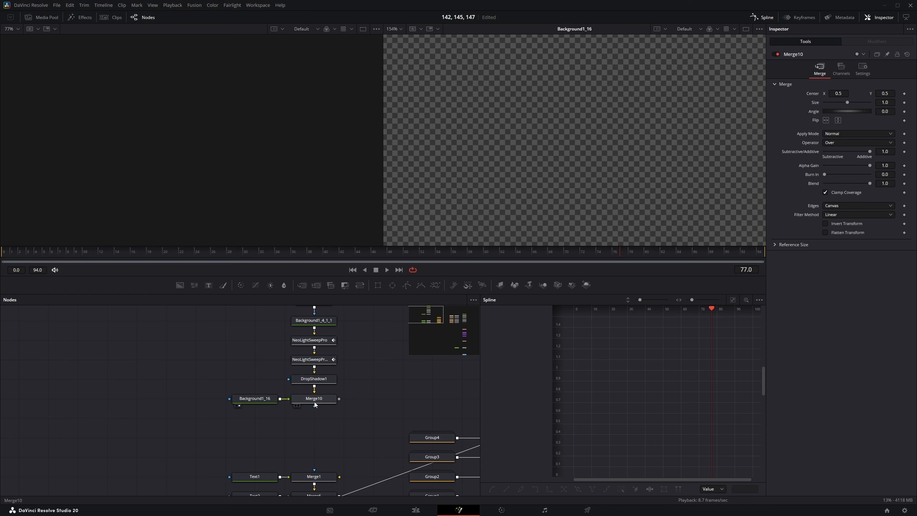
{"action": "key", "text": "2"}
{"action": "scroll", "coordinate": [313, 400], "scroll_direction": "up", "scroll_amount": 4}
{"action": "key", "text": "ctrl+f"}
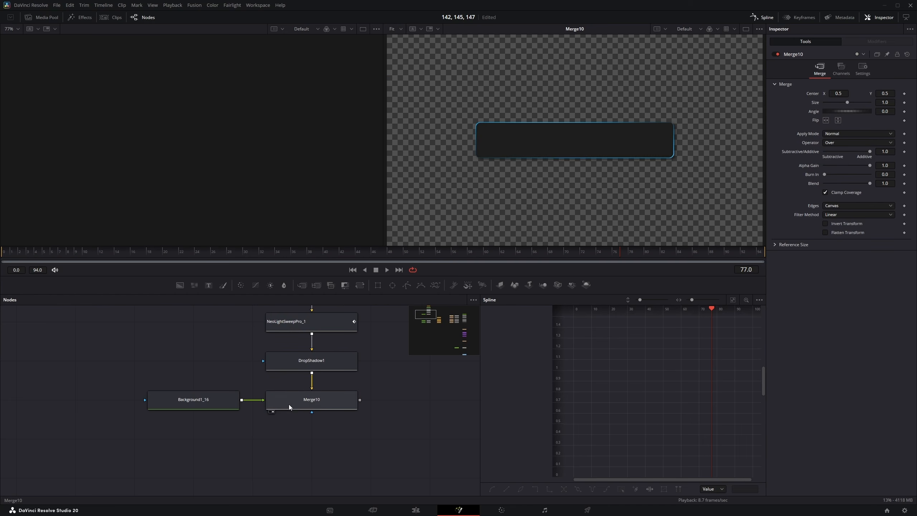
Step: Rewire the merge with the transparent Background as background and DropShadow1 as foreground, and set its Blend to 0.9
{"action": "left_click_drag", "start_coordinate": [261, 402], "coordinate": [312, 389]}
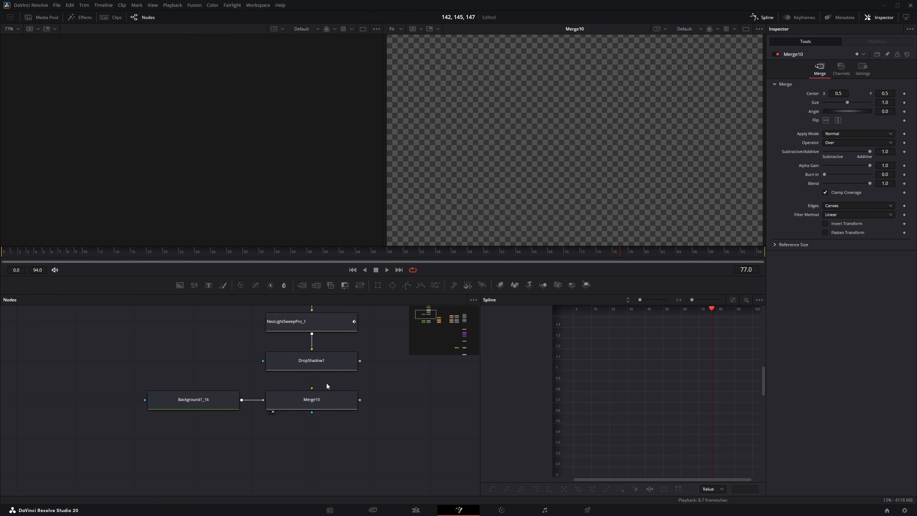
{"action": "left_click_drag", "start_coordinate": [359, 361], "coordinate": [312, 390]}
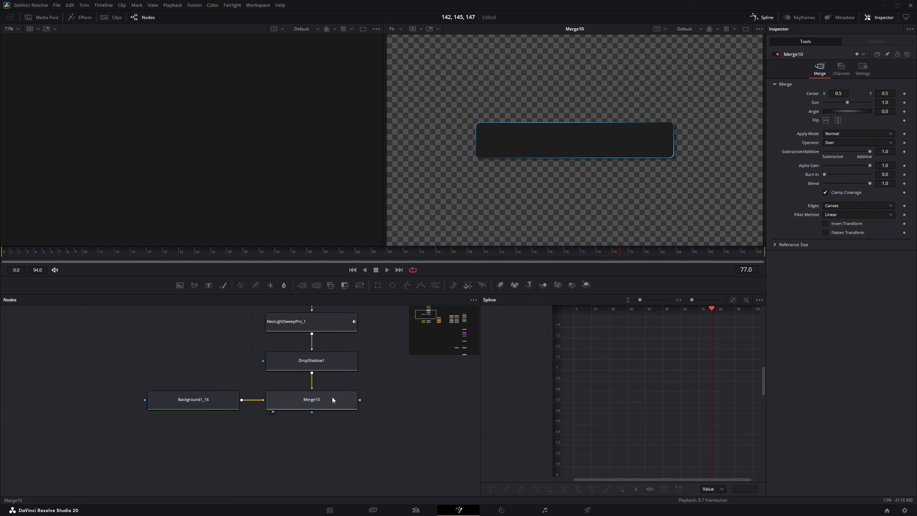
{"action": "left_click", "coordinate": [332, 397]}
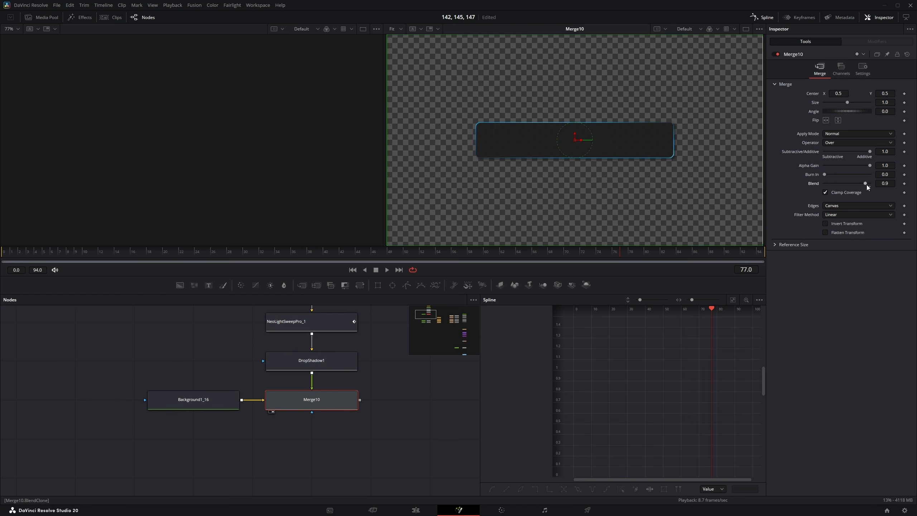
Step: Feed Merge10 into Merge1 and choose Monument Extended as the font of Text1
{"action": "scroll", "coordinate": [444, 390], "scroll_direction": "down", "scroll_amount": 2}
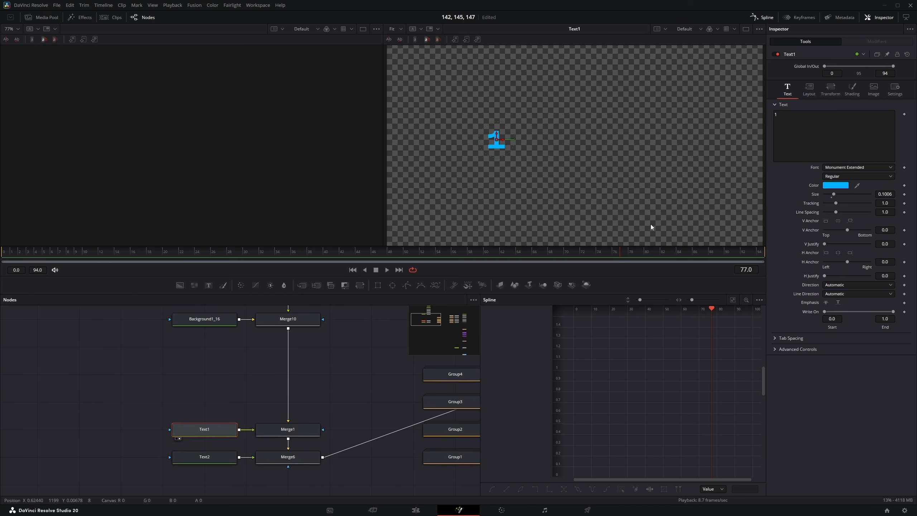
{"action": "left_click", "coordinate": [844, 168]}
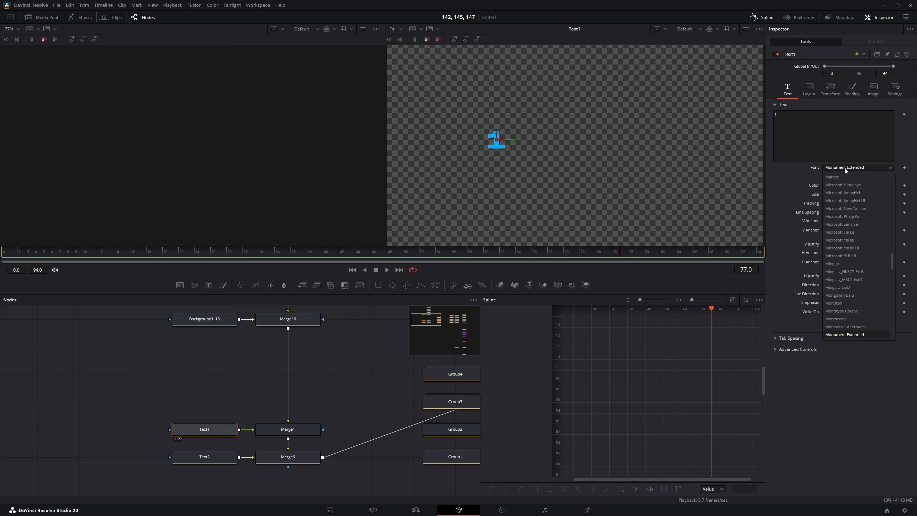
{"action": "left_click", "coordinate": [841, 333]}
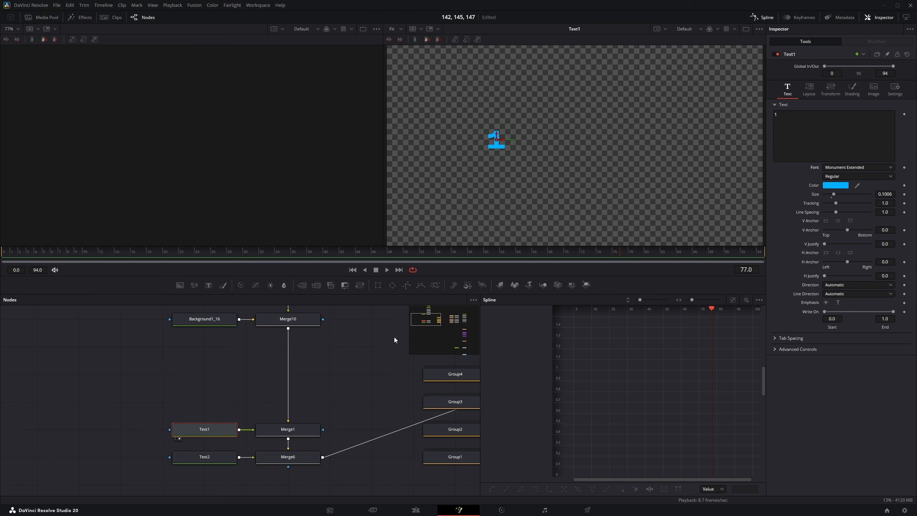
Step: Display Merge1 in the second viewer and try moving the number text slightly to the right
{"action": "left_click", "coordinate": [288, 429]}
{"action": "key", "text": "2"}
{"action": "left_click", "coordinate": [217, 429]}
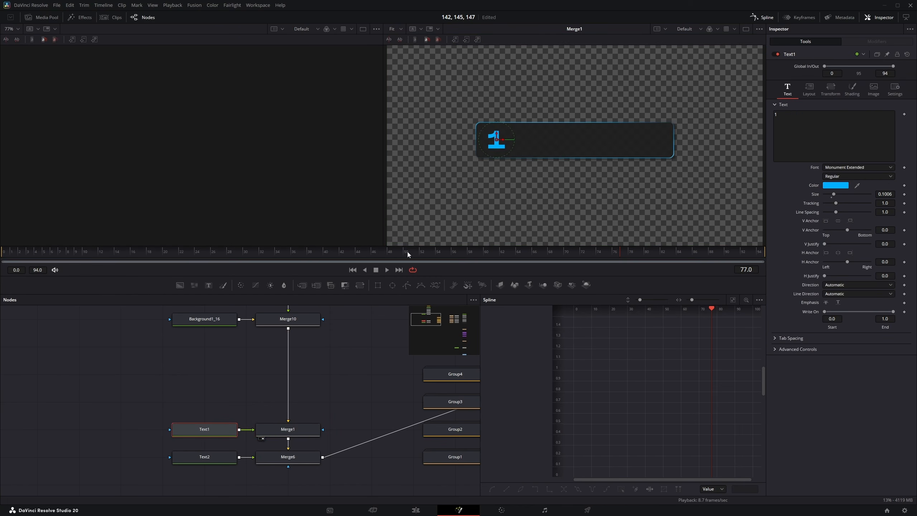
{"action": "left_click_drag", "start_coordinate": [504, 139], "coordinate": [518, 140]}
{"action": "key", "text": "ctrl+z"}
Step: Display Text2 and then Merge6 in the second viewer to examine the panel's title and finished composite
{"action": "left_click_drag", "start_coordinate": [211, 455], "coordinate": [233, 404]}
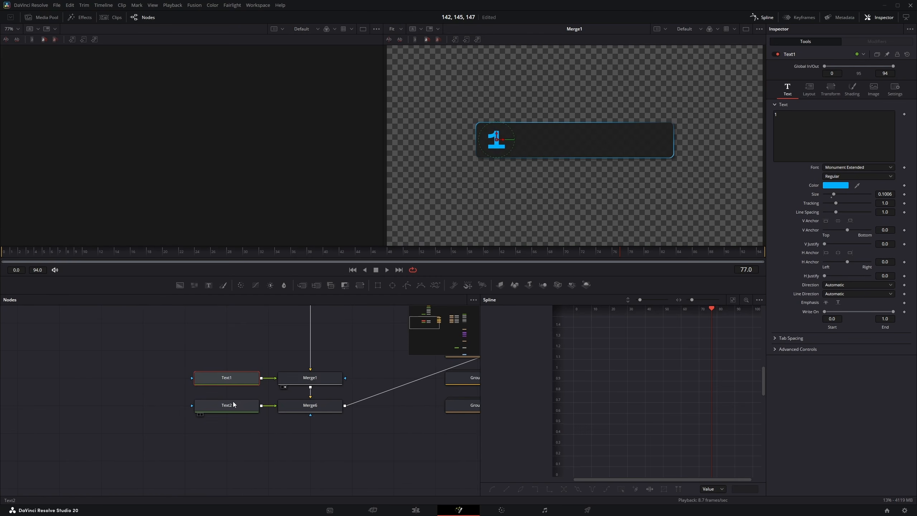
{"action": "left_click", "coordinate": [233, 406]}
{"action": "key", "text": "2"}
{"action": "left_click_drag", "start_coordinate": [506, 75], "coordinate": [666, 173]}
{"action": "left_click", "coordinate": [311, 404]}
{"action": "key", "text": "2"}
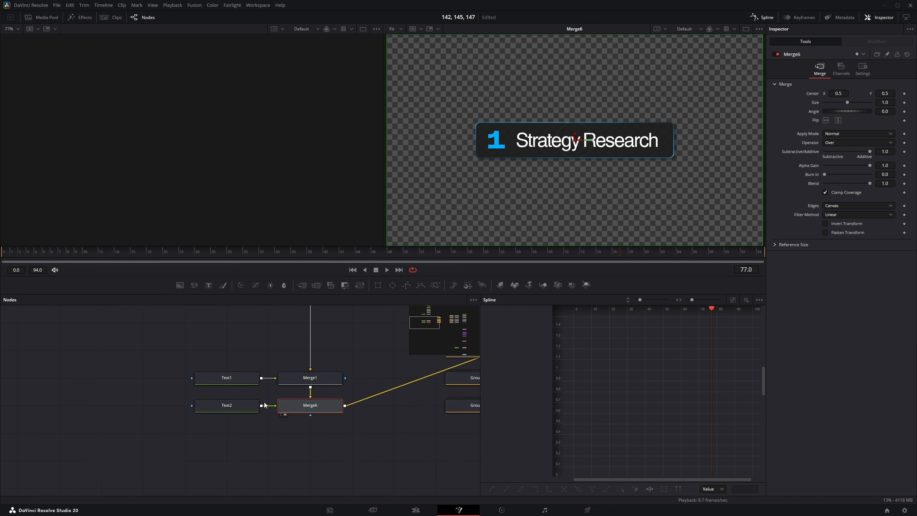
Step: Display Group4 and Group3 in turn in the second viewer to examine the other numbered panels
{"action": "left_click", "coordinate": [239, 409]}
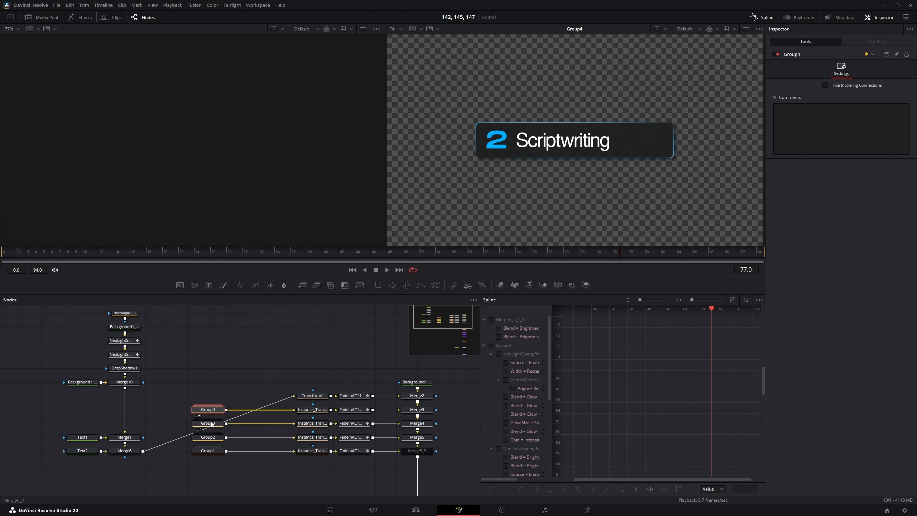
{"action": "left_click", "coordinate": [211, 425]}
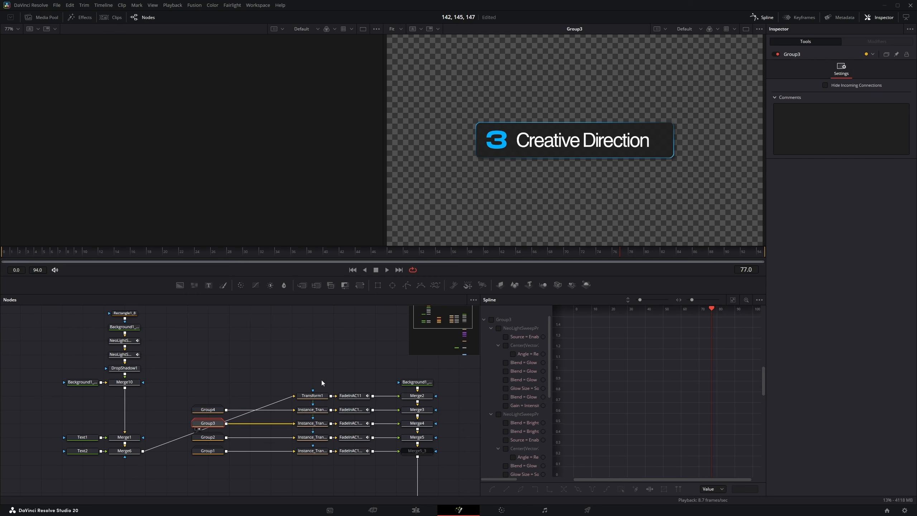
Step: View the Group2 and Group1 nodes one after the other in the second viewer
{"action": "left_click_drag", "start_coordinate": [289, 405], "coordinate": [326, 378]}
{"action": "left_click", "coordinate": [249, 411]}
{"action": "key", "text": "2"}
{"action": "left_click", "coordinate": [249, 425]}
{"action": "key", "text": "2"}
Step: Paste a copy of the Group1 node into the empty area below the existing groups
{"action": "left_click_drag", "start_coordinate": [261, 412], "coordinate": [327, 329]}
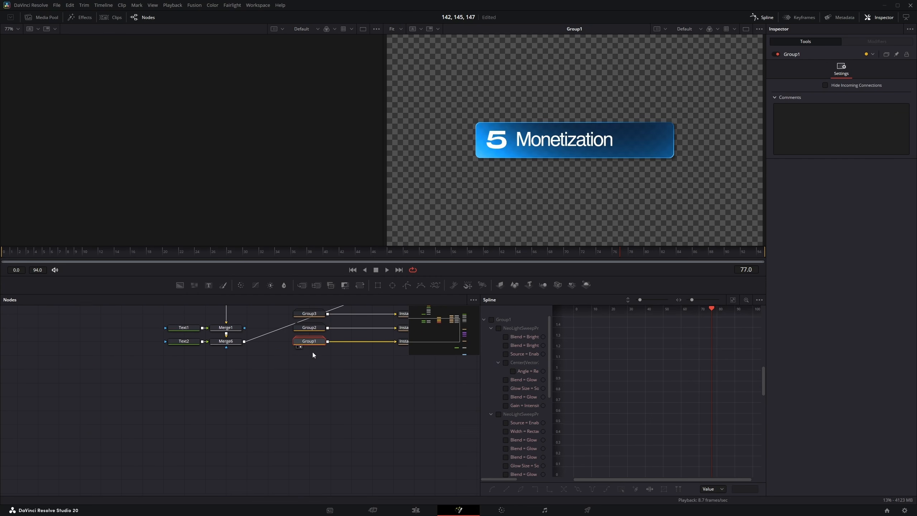
{"action": "left_click_drag", "start_coordinate": [259, 363], "coordinate": [315, 323]}
{"action": "left_click", "coordinate": [260, 369]}
{"action": "key", "text": "ctrl+v"}
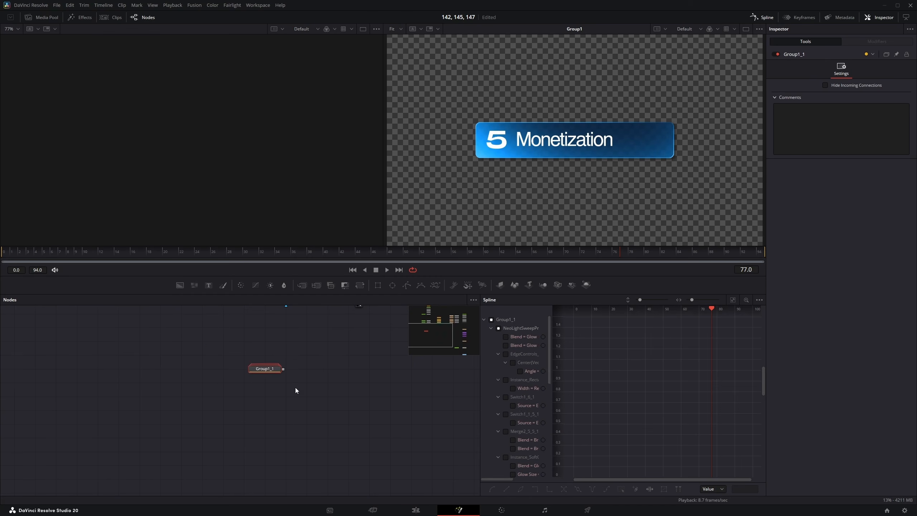
Step: Open the Group1 copy and view its rectangle, background and Merge6_5_1 nodes in turn in the second viewer
{"action": "double_click", "coordinate": [264, 370]}
{"action": "mouse_move", "coordinate": [311, 380]}
{"action": "left_mouse_down"}
{"action": "mouse_move", "coordinate": [313, 327]}
{"action": "mouse_move", "coordinate": [298, 369]}
{"action": "left_mouse_up"}
{"action": "scroll", "coordinate": [298, 369], "scroll_direction": "up", "scroll_amount": 5}
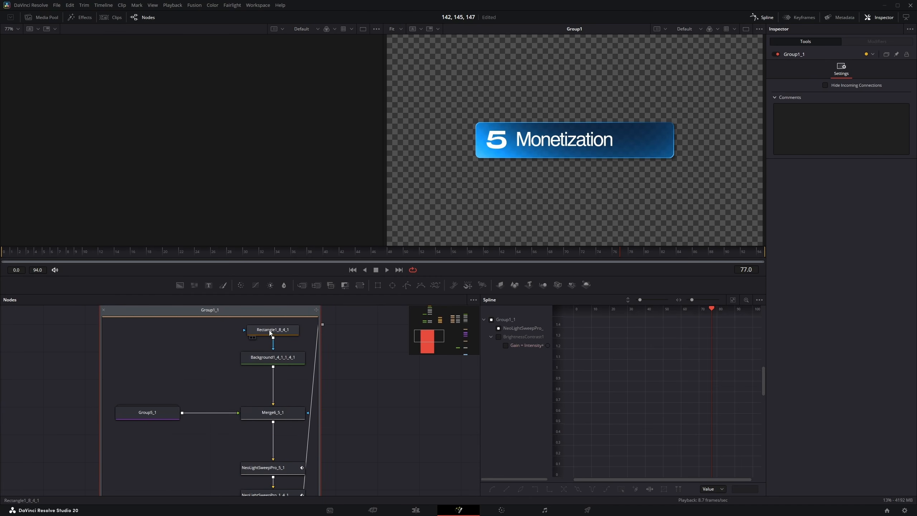
{"action": "left_click", "coordinate": [273, 329]}
{"action": "key", "text": "2"}
{"action": "left_click", "coordinate": [272, 356]}
{"action": "key", "text": "2"}
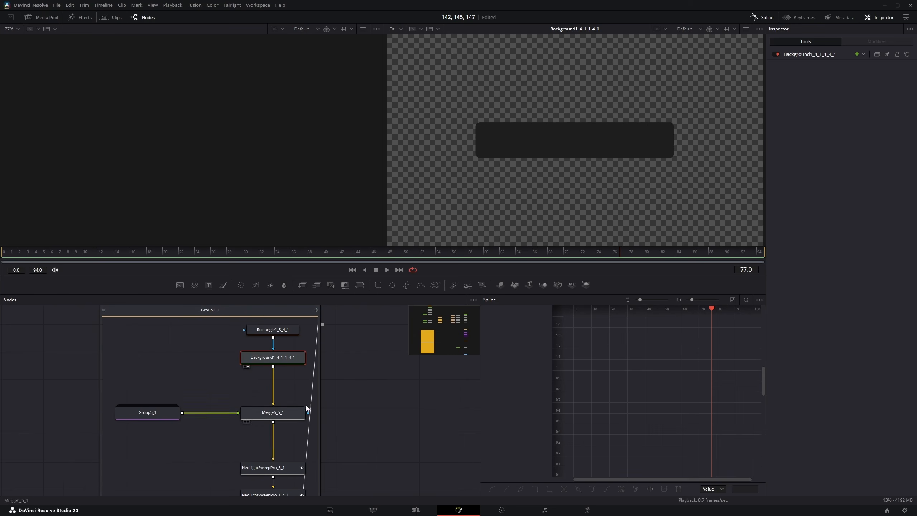
{"action": "left_click_drag", "start_coordinate": [699, 131], "coordinate": [476, 106]}
{"action": "left_click", "coordinate": [283, 414]}
{"action": "key", "text": "2"}
{"action": "scroll", "coordinate": [285, 430], "scroll_direction": "down", "scroll_amount": 3}
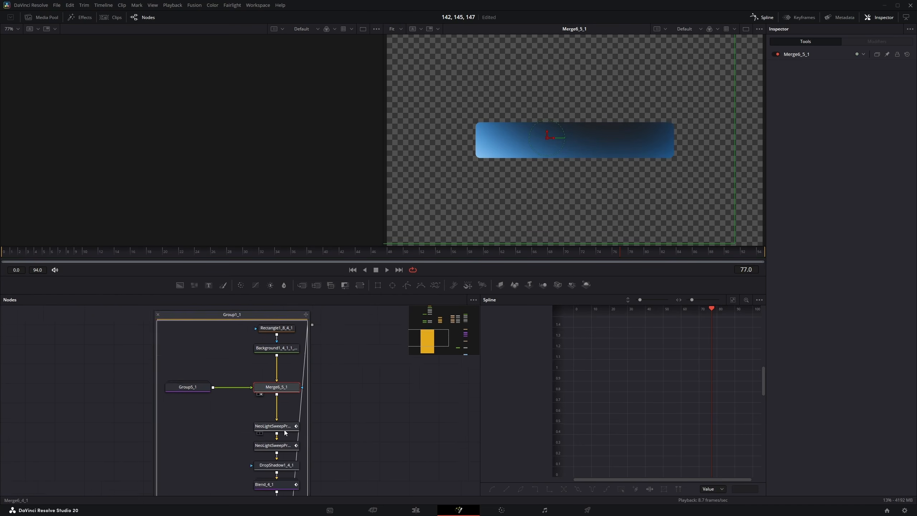
Step: Collapse the Group1 copy and ungroup it into its individual nodes
{"action": "left_click_drag", "start_coordinate": [216, 346], "coordinate": [327, 379]}
{"action": "left_click", "coordinate": [269, 348]}
{"action": "right_click", "coordinate": [339, 357]}
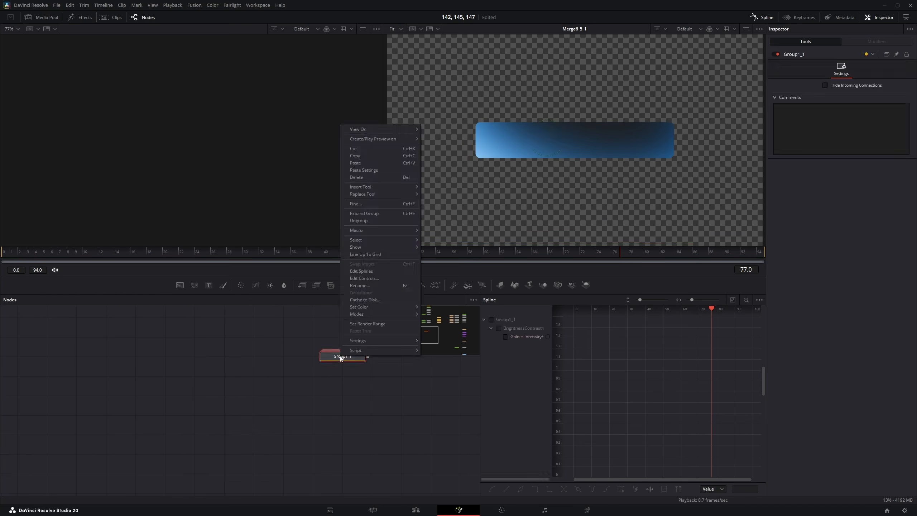
{"action": "left_click", "coordinate": [355, 314]}
Step: View the nested Group5_1 gradient node in both viewers
{"action": "left_click", "coordinate": [259, 387]}
{"action": "scroll", "coordinate": [260, 387], "scroll_direction": "down", "scroll_amount": 2}
{"action": "left_click_drag", "start_coordinate": [289, 328], "coordinate": [213, 401]}
{"action": "key", "text": "2"}
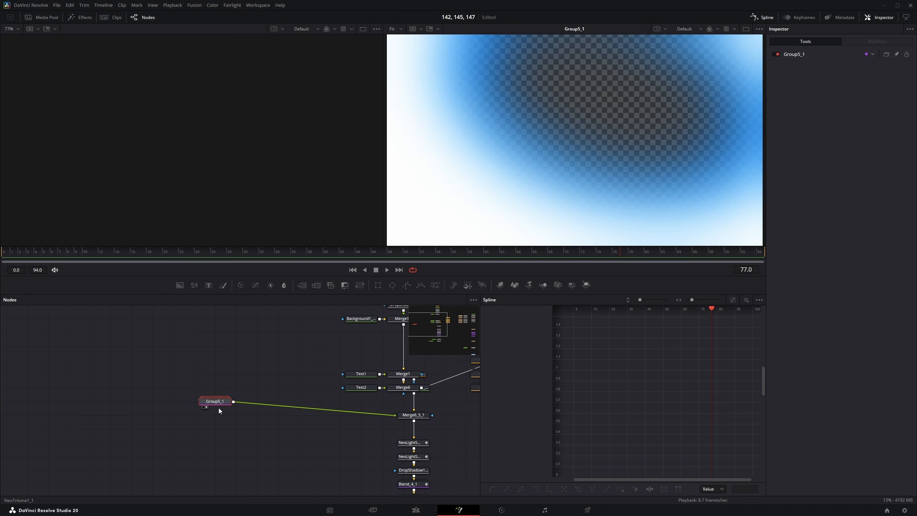
{"action": "scroll", "coordinate": [213, 406], "scroll_direction": "up", "scroll_amount": 2}
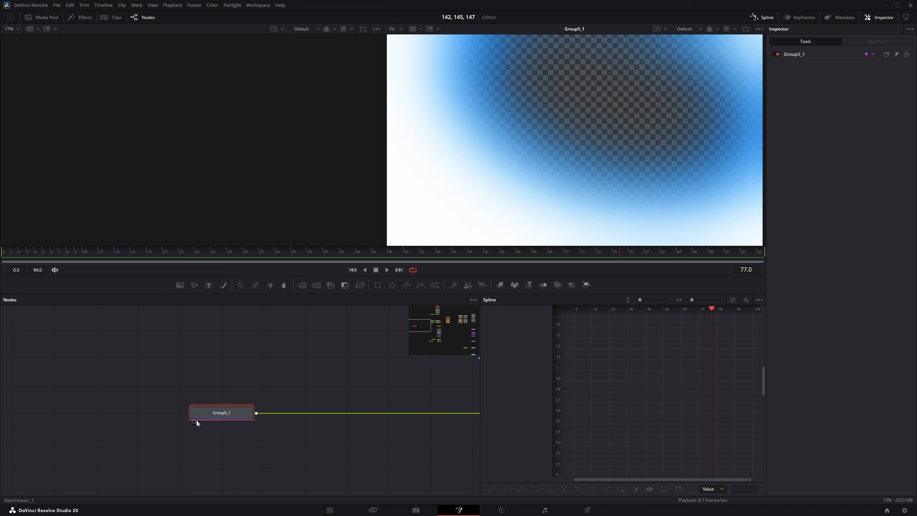
{"action": "key", "text": "1"}
{"action": "scroll", "coordinate": [312, 371], "scroll_direction": "down", "scroll_amount": 3}
{"action": "left_click_drag", "start_coordinate": [313, 371], "coordinate": [188, 374]}
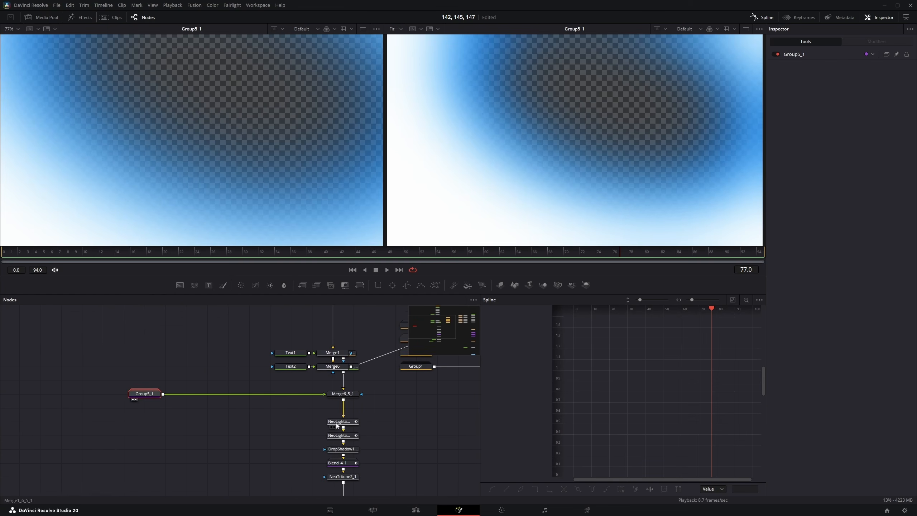
Step: Open Group5_1 and view its MatteBG1_9_1, Merge7_1 and Merge8_1 nodes in the first viewer
{"action": "left_click_drag", "start_coordinate": [343, 434], "coordinate": [588, 158]}
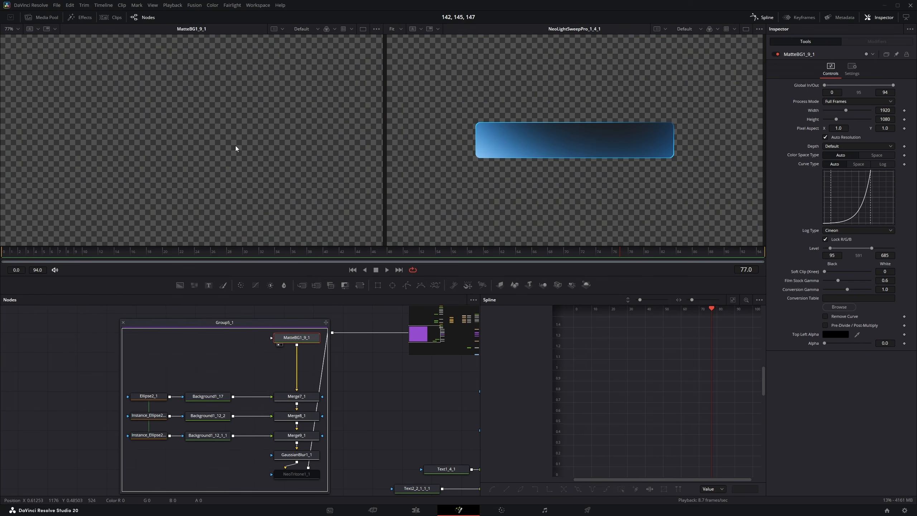
{"action": "left_click_drag", "start_coordinate": [245, 361], "coordinate": [308, 447]}
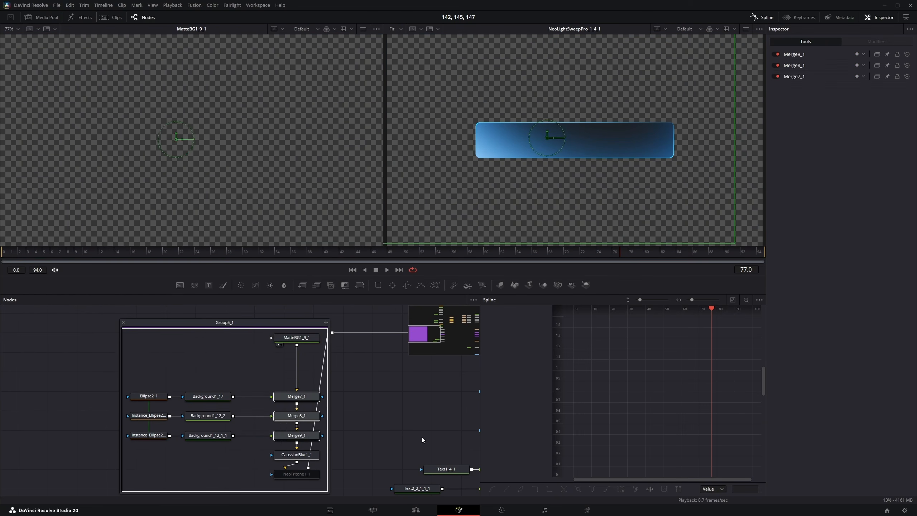
{"action": "left_click", "coordinate": [297, 396]}
{"action": "key", "text": "1"}
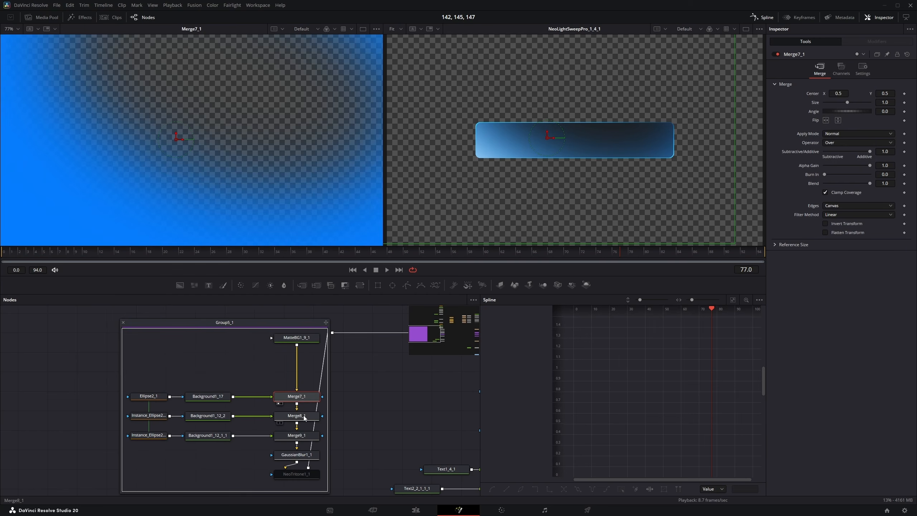
{"action": "left_click", "coordinate": [304, 416]}
{"action": "key", "text": "1"}
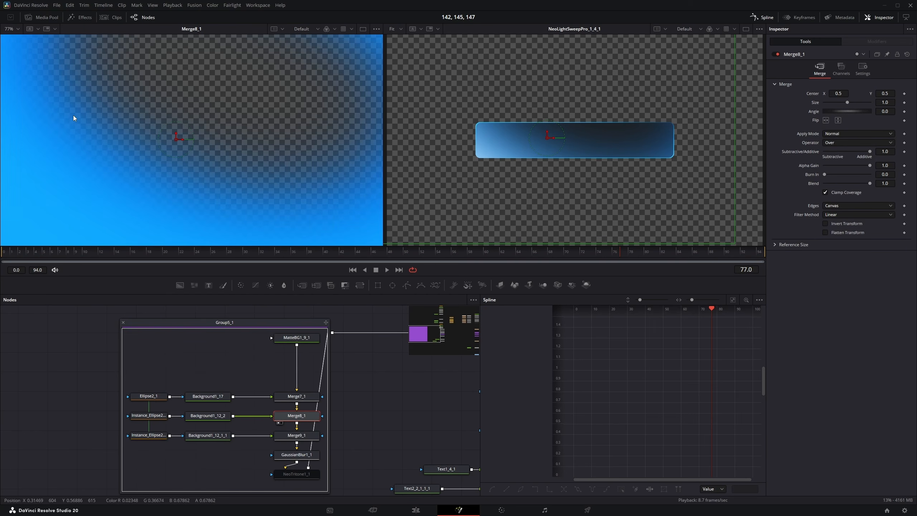
Step: View the Merge9_1 and GaussianBlur1_1 nodes of Group5_1 in the first viewer
{"action": "left_click_drag", "start_coordinate": [293, 409], "coordinate": [284, 388]}
{"action": "left_click", "coordinate": [289, 416]}
{"action": "key", "text": "1"}
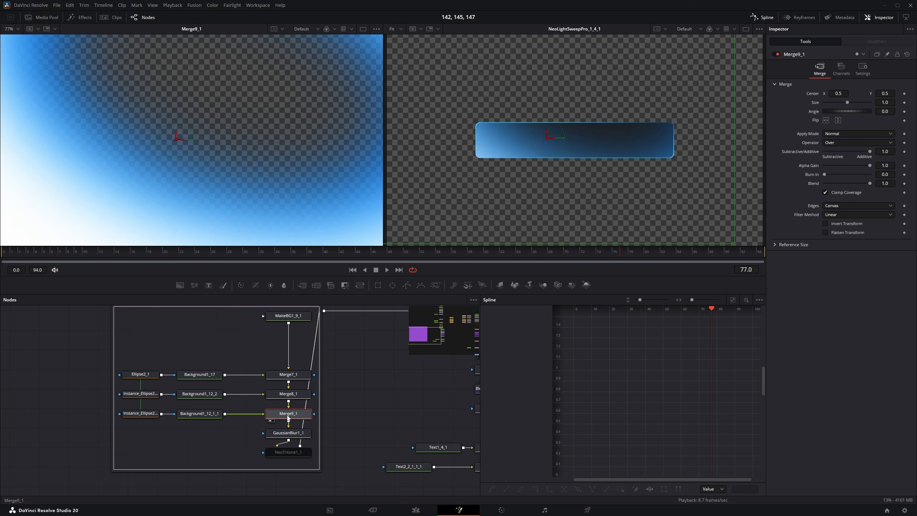
{"action": "left_click_drag", "start_coordinate": [275, 429], "coordinate": [258, 413]}
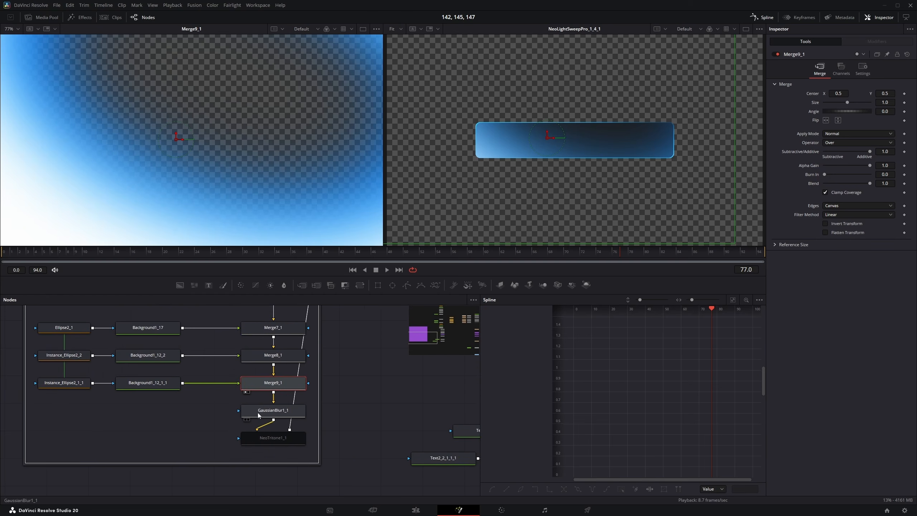
{"action": "left_click", "coordinate": [265, 415]}
{"action": "key", "text": "1"}
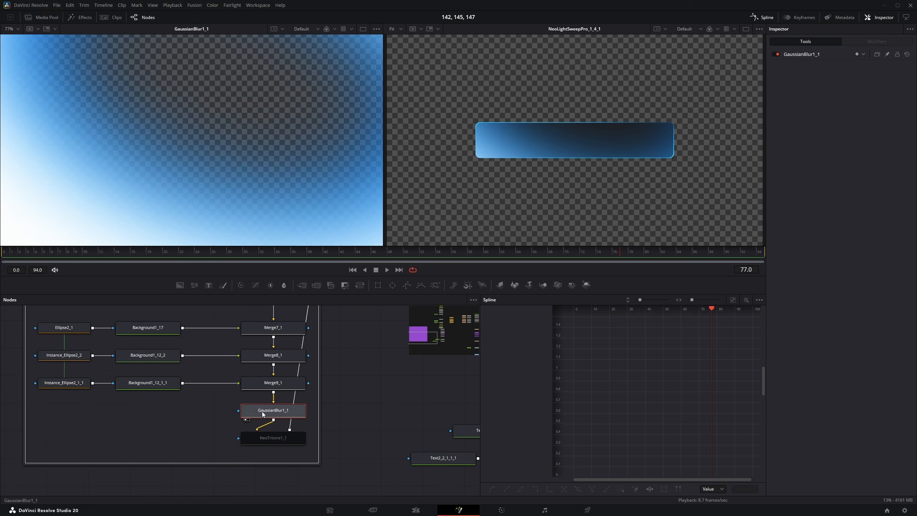
Step: View the Ellipse2_1 mask and the Background1_17 node it feeds in the first viewer
{"action": "left_click_drag", "start_coordinate": [137, 315], "coordinate": [206, 361]}
{"action": "left_click", "coordinate": [133, 373]}
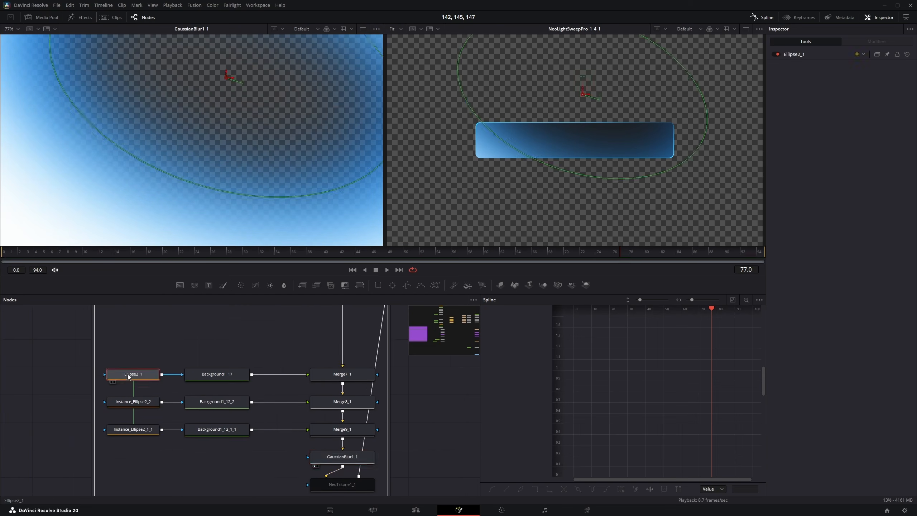
{"action": "key", "text": "1"}
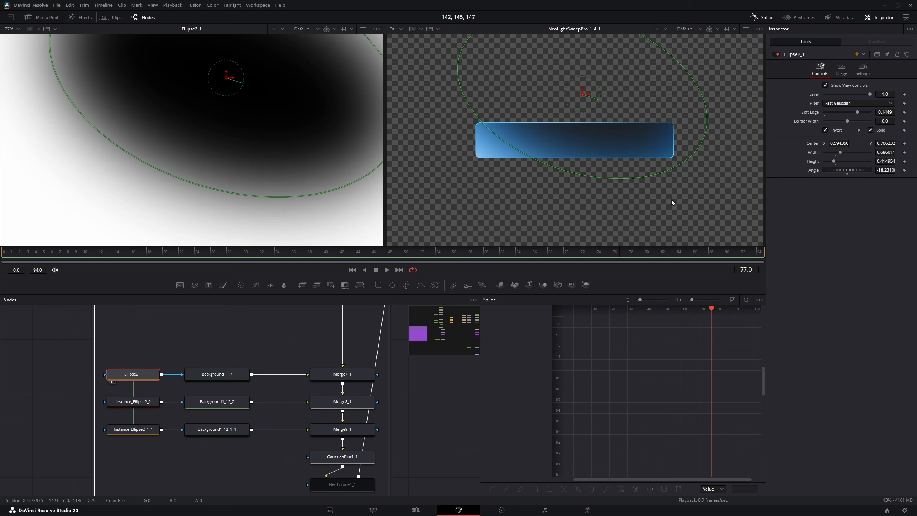
{"action": "left_click", "coordinate": [217, 374]}
{"action": "key", "text": "1"}
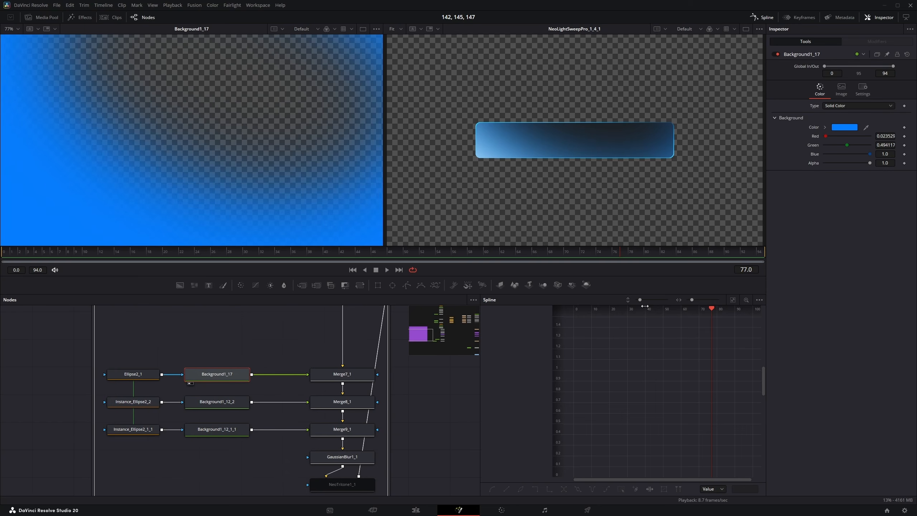
Step: Compare the Ellipse2_1 mask with its two instanced ellipses by viewing them alternately in the first viewer
{"action": "left_click", "coordinate": [136, 374]}
{"action": "key", "text": "1"}
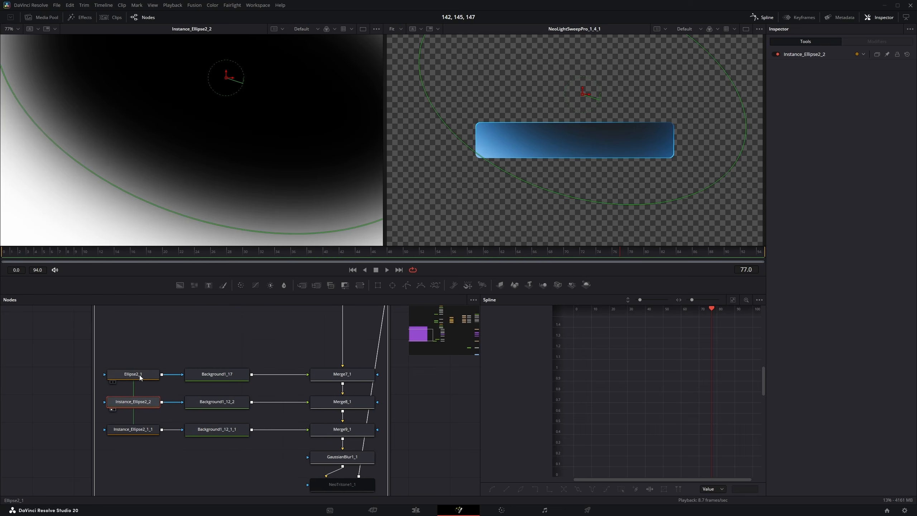
{"action": "left_click", "coordinate": [142, 403]}
{"action": "key", "text": "1"}
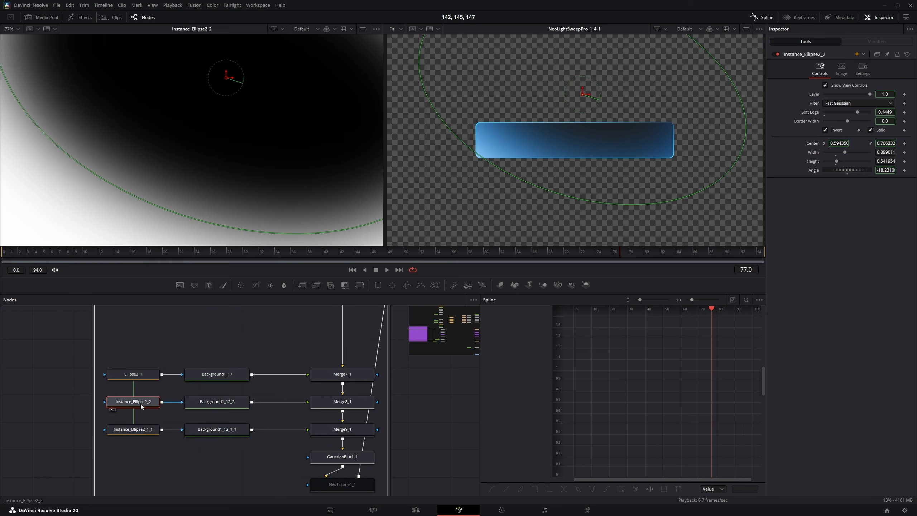
{"action": "left_click", "coordinate": [141, 377]}
{"action": "key", "text": "1"}
{"action": "left_click", "coordinate": [143, 400]}
{"action": "key", "text": "1"}
{"action": "left_click", "coordinate": [132, 432]}
{"action": "key", "text": "1"}
{"action": "left_click", "coordinate": [138, 403]}
{"action": "key", "text": "1"}
{"action": "left_click", "coordinate": [141, 377]}
{"action": "key", "text": "1"}
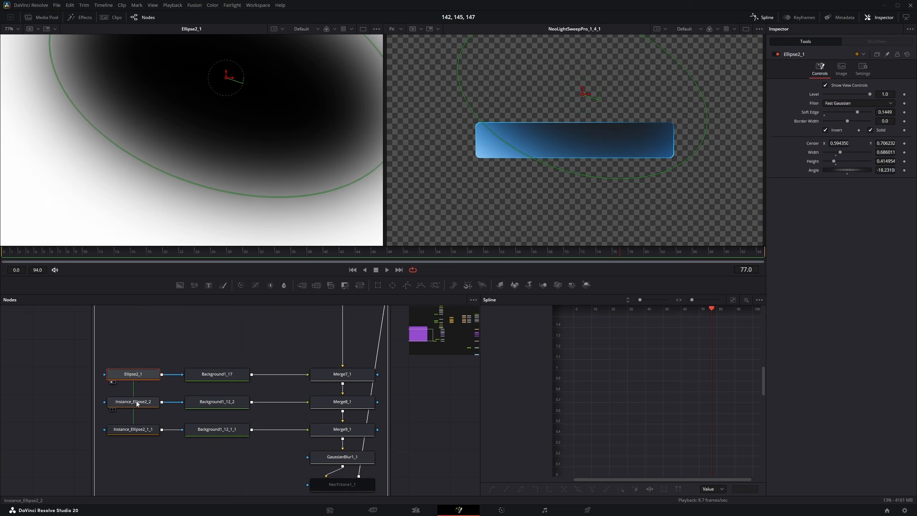
{"action": "left_click", "coordinate": [138, 403]}
{"action": "key", "text": "1"}
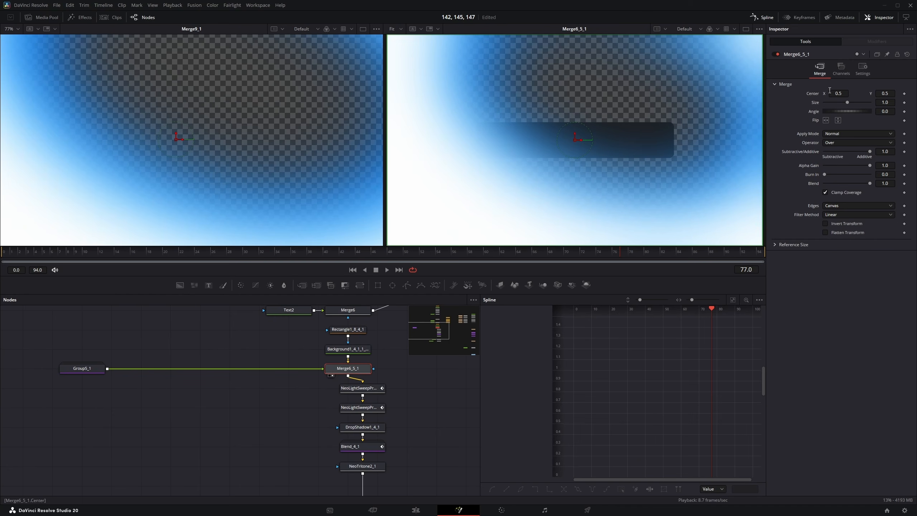
Step: Set Merge6_5_1's center X to 0.426 and its operator to Atop
{"action": "left_click_drag", "start_coordinate": [825, 90], "coordinate": [808, 91]}
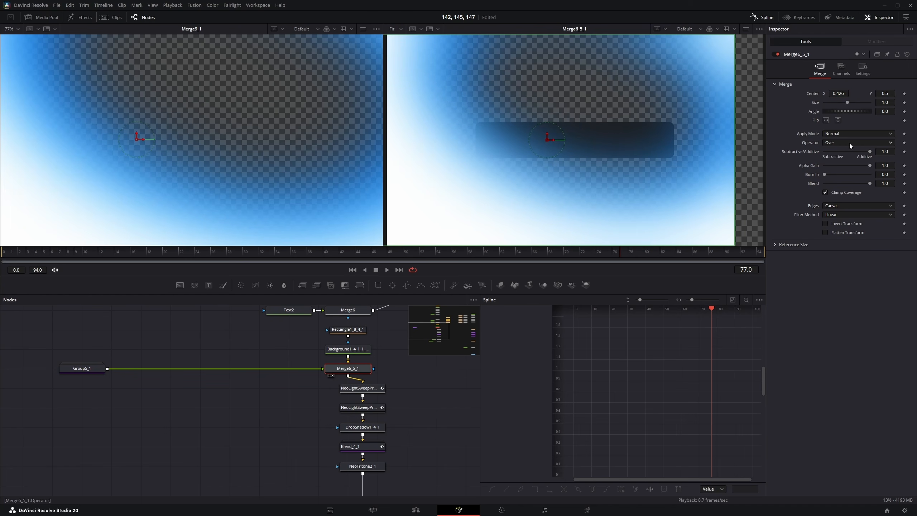
{"action": "left_click", "coordinate": [849, 144]}
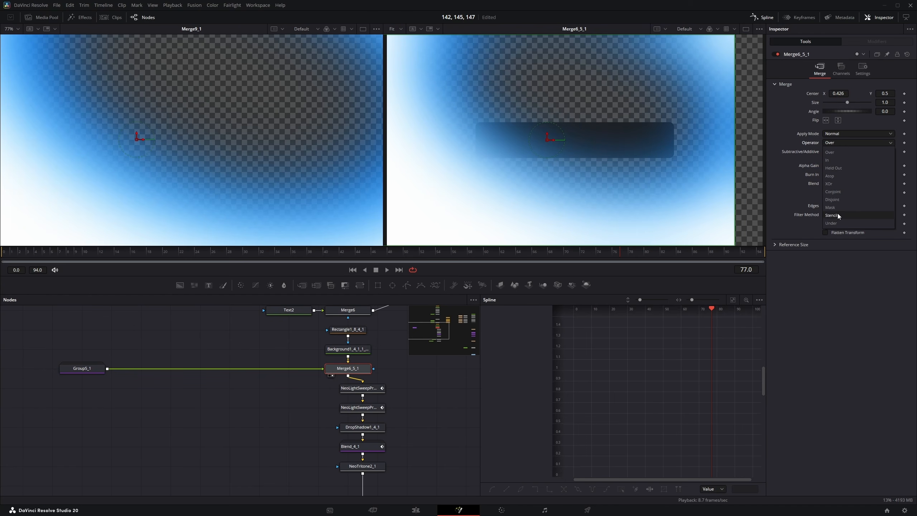
{"action": "left_click", "coordinate": [837, 176]}
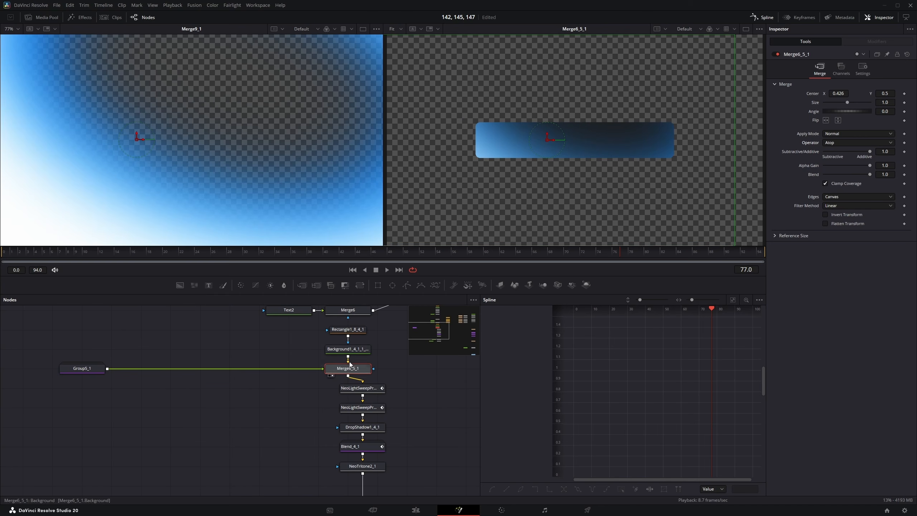
Step: Try the Over operator on Merge6_5_1 with the background node feeding its effect mask, and undo both changes
{"action": "left_click", "coordinate": [858, 143]}
{"action": "left_click", "coordinate": [836, 149]}
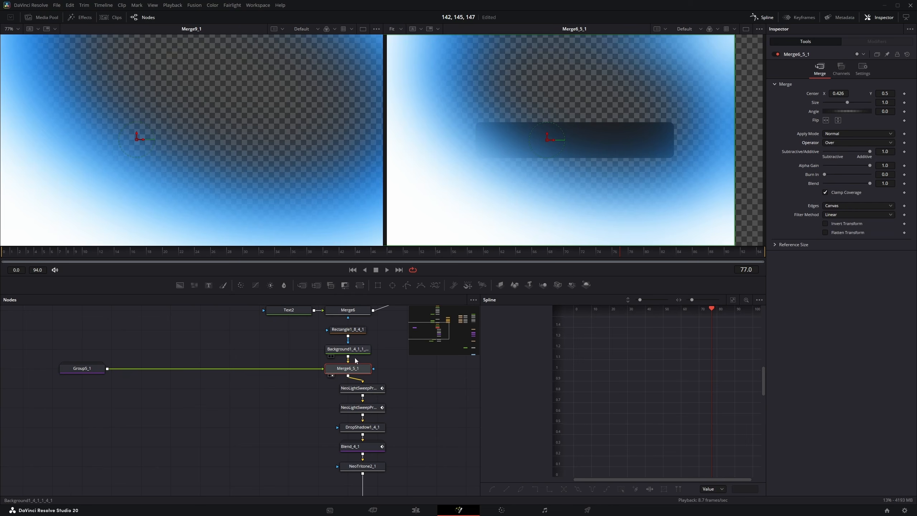
{"action": "left_click_drag", "start_coordinate": [348, 356], "coordinate": [374, 370]}
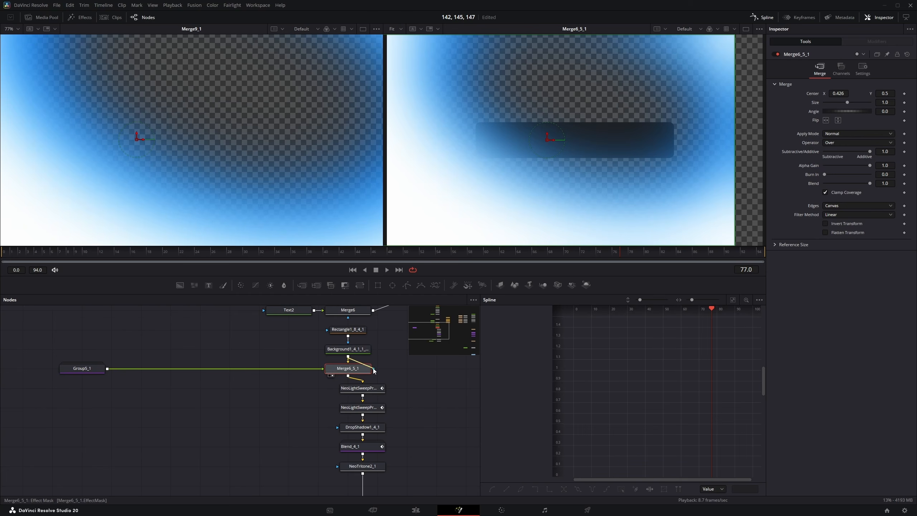
{"action": "key", "text": "ctrl+z"}
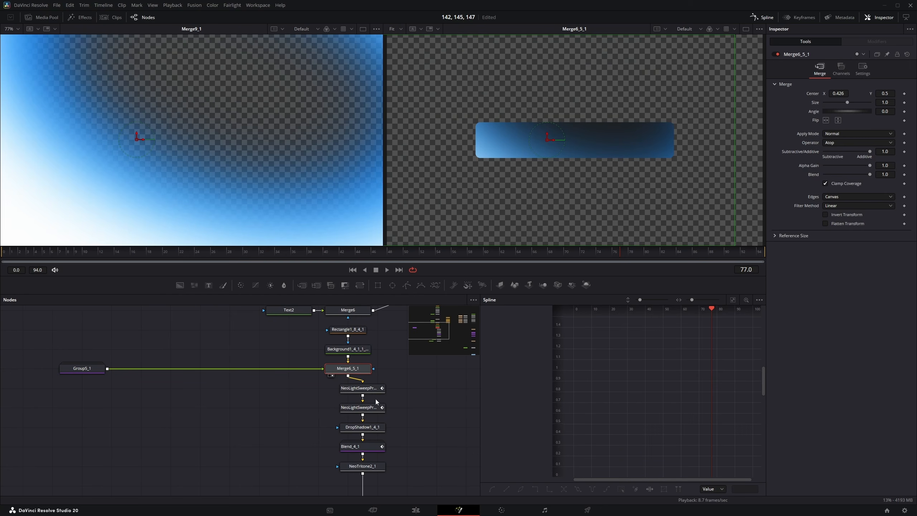
Step: View the light sweep, drop shadow, blend and NeoTritone2_1 nodes below Merge6_5_1 in the second viewer
{"action": "key", "text": "2"}
{"action": "mouse_move", "coordinate": [372, 390]}
{"action": "left_mouse_down"}
{"action": "mouse_move", "coordinate": [382, 391]}
{"action": "mouse_move", "coordinate": [382, 409]}
{"action": "mouse_move", "coordinate": [360, 422]}
{"action": "mouse_move", "coordinate": [371, 396]}
{"action": "left_mouse_up"}
{"action": "key", "text": "2"}
{"action": "left_click", "coordinate": [365, 430]}
{"action": "key", "text": "2"}
{"action": "left_click", "coordinate": [361, 438]}
{"action": "key", "text": "2"}
{"action": "left_click", "coordinate": [374, 411]}
{"action": "key", "text": "2"}
{"action": "left_click_drag", "start_coordinate": [419, 427], "coordinate": [381, 373]}
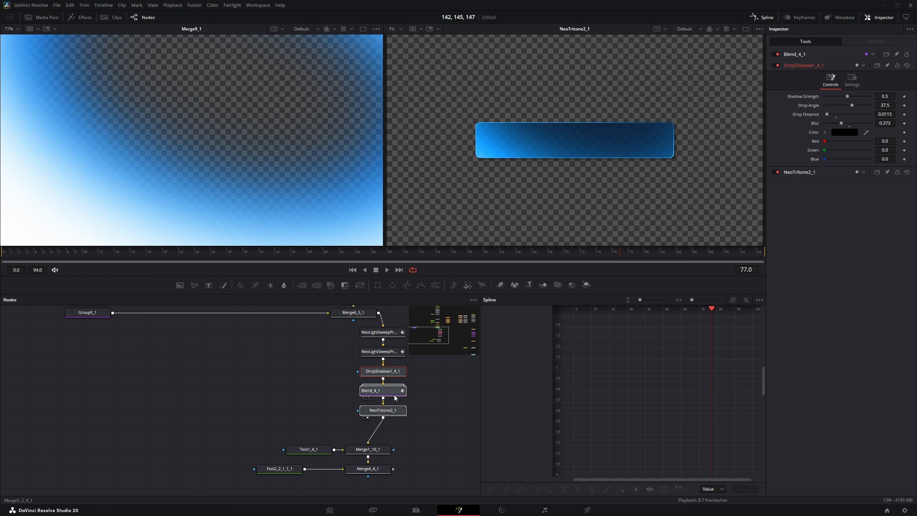
Step: Move the two text nodes and their merges up so they line up directly beneath NeoTritone2_1
{"action": "left_click", "coordinate": [395, 435]}
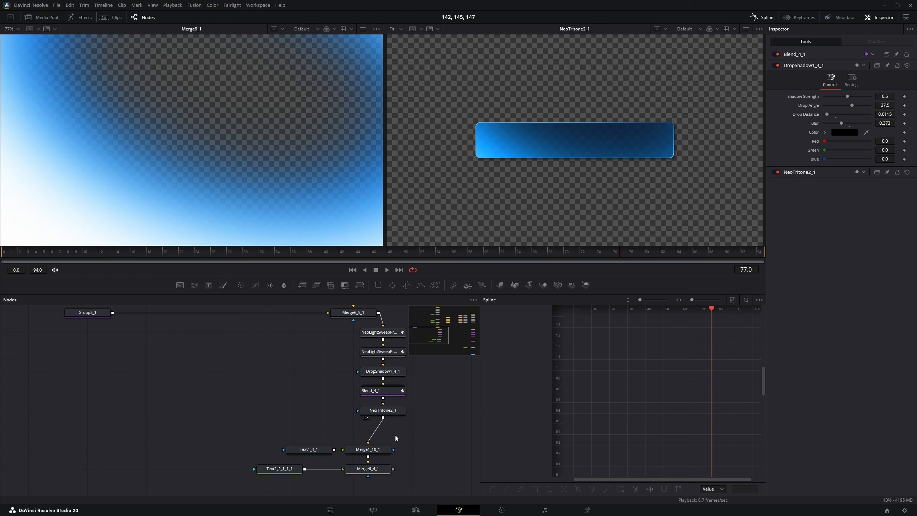
{"action": "scroll", "coordinate": [298, 419], "scroll_direction": "down", "scroll_amount": 1}
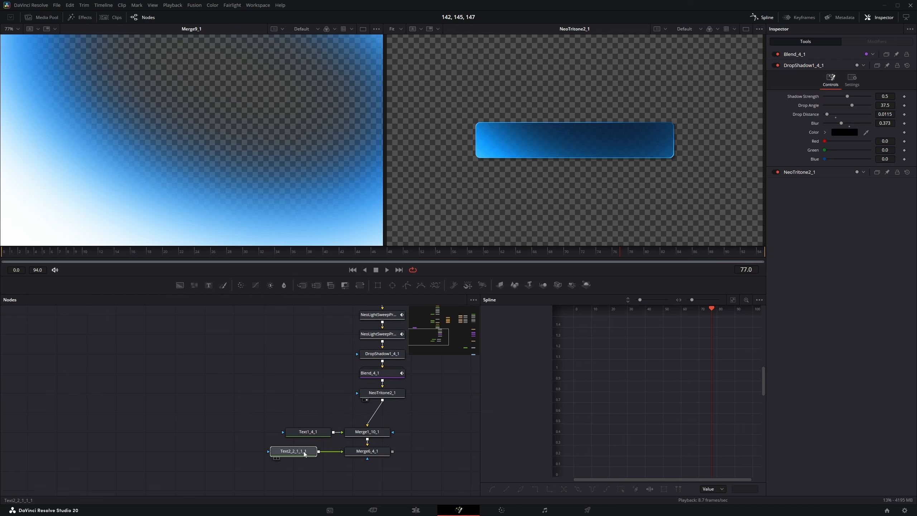
{"action": "left_click_drag", "start_coordinate": [364, 454], "coordinate": [378, 435]}
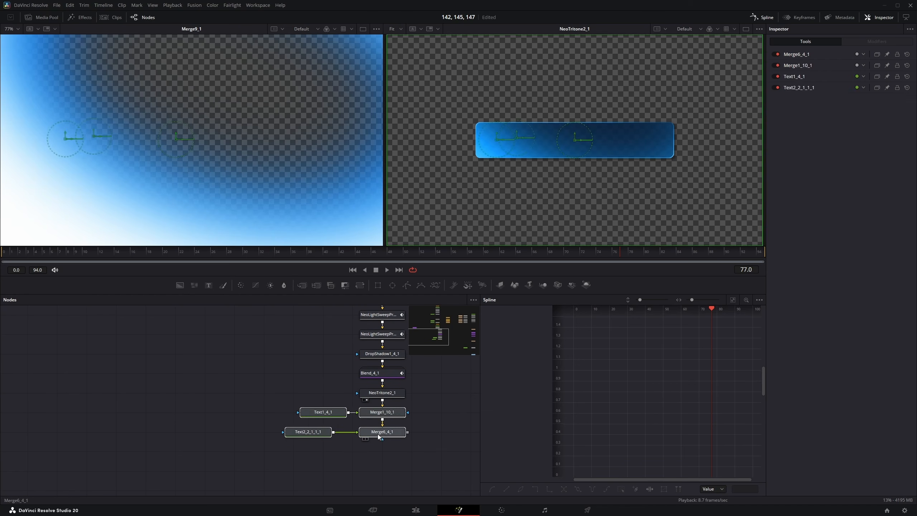
Step: Inspect the Text1_4_1 and Merge1_10_1 nodes and view the final Merge6_4_1 in the second viewer
{"action": "left_click", "coordinate": [347, 422]}
{"action": "left_click", "coordinate": [309, 415]}
{"action": "left_click", "coordinate": [385, 415]}
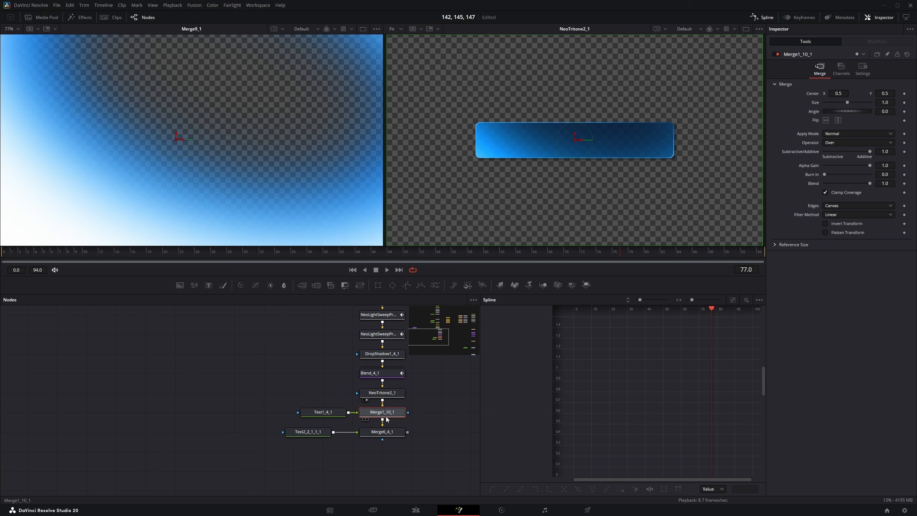
{"action": "left_click", "coordinate": [382, 433]}
{"action": "key", "text": "2"}
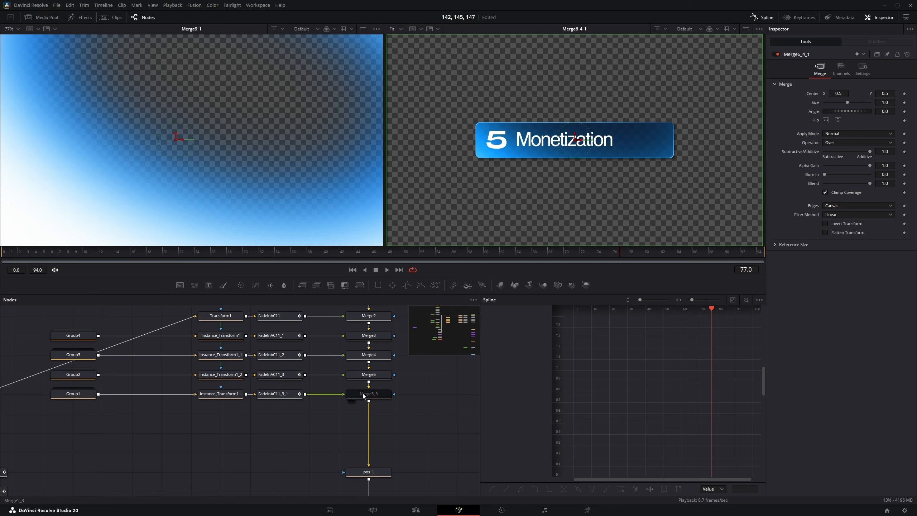
Step: View Merge5_3, the merge that combines all the list items, in the second viewer
{"action": "left_click", "coordinate": [364, 394]}
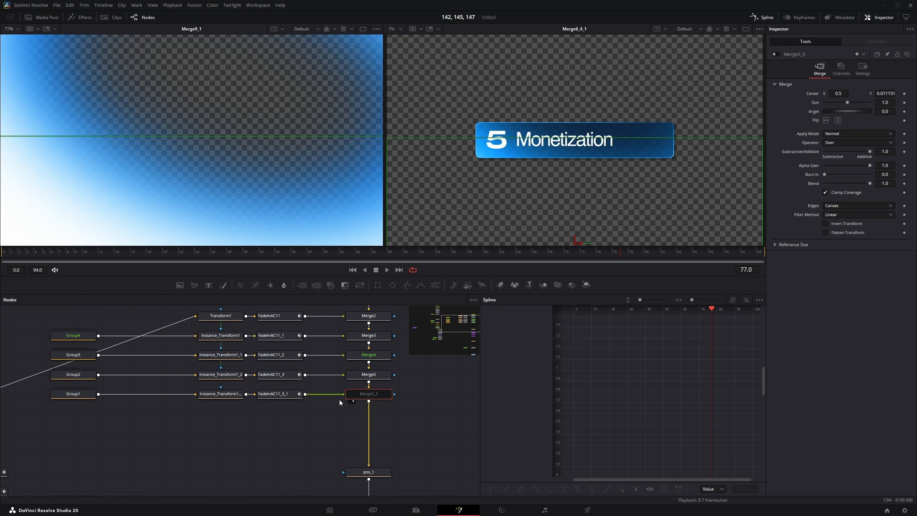
{"action": "left_click_drag", "start_coordinate": [339, 400], "coordinate": [346, 452]}
{"action": "key", "text": "2"}
Step: Select the five FadeInAC11 nodes, enable them in the Spline editor and scrub their staggered fade-ins from the start to frame 89
{"action": "left_click_drag", "start_coordinate": [283, 333], "coordinate": [290, 468]}
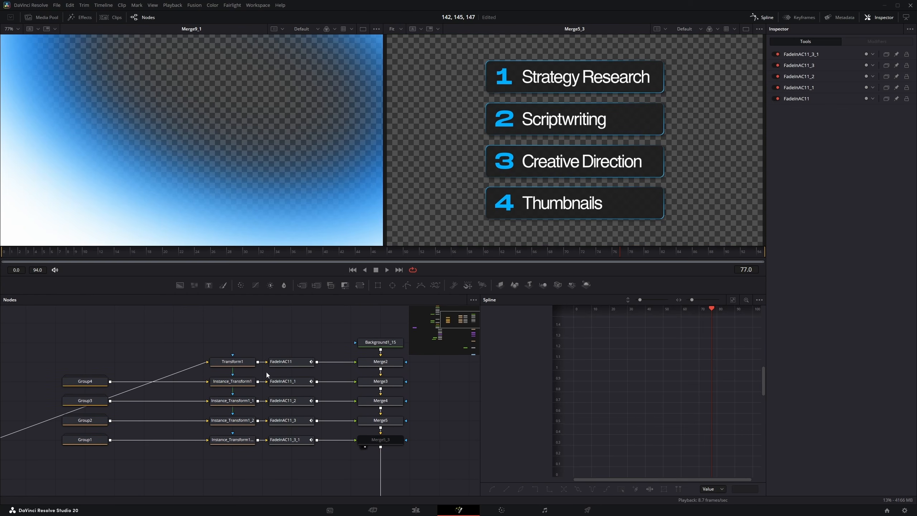
{"action": "left_click", "coordinate": [301, 361]}
{"action": "left_click_drag", "start_coordinate": [291, 447], "coordinate": [292, 447]}
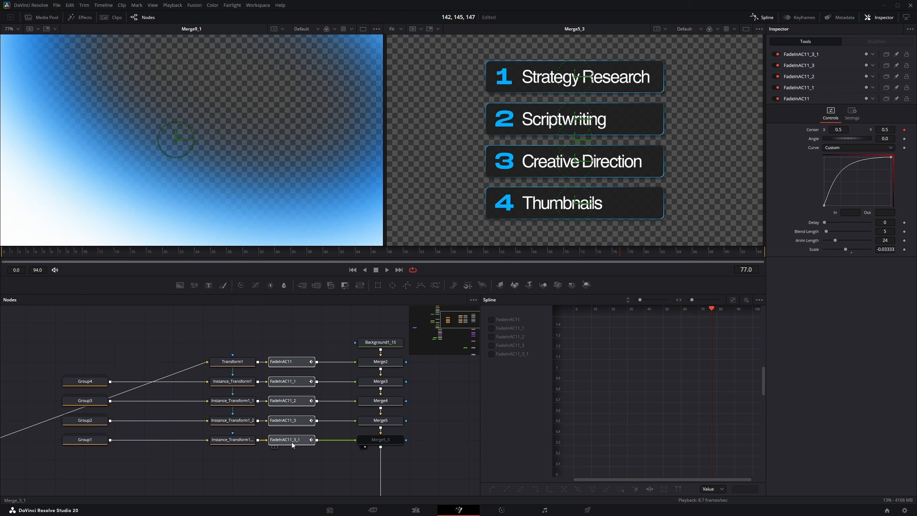
{"action": "left_click", "coordinate": [494, 329]}
{"action": "left_click", "coordinate": [494, 338]}
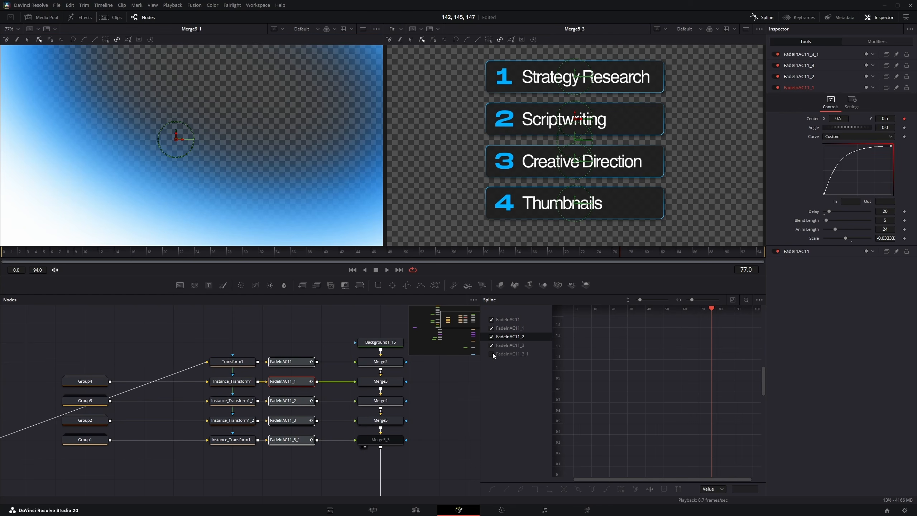
{"action": "left_click", "coordinate": [491, 353]}
{"action": "key", "text": "Home"}
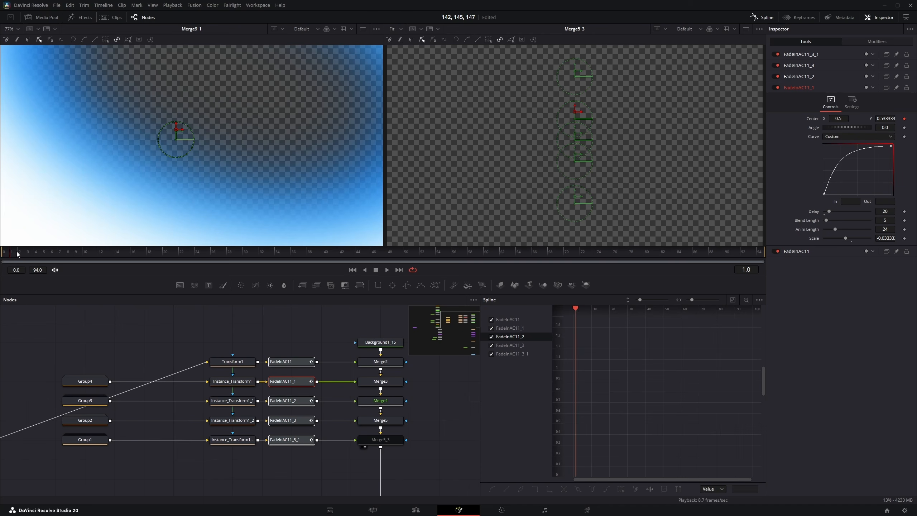
{"action": "left_click_drag", "start_coordinate": [17, 254], "coordinate": [716, 254]}
Step: View the pos_1 node below the merges in the second viewer and turn on the viewer guides
{"action": "left_click_drag", "start_coordinate": [376, 484], "coordinate": [332, 379]}
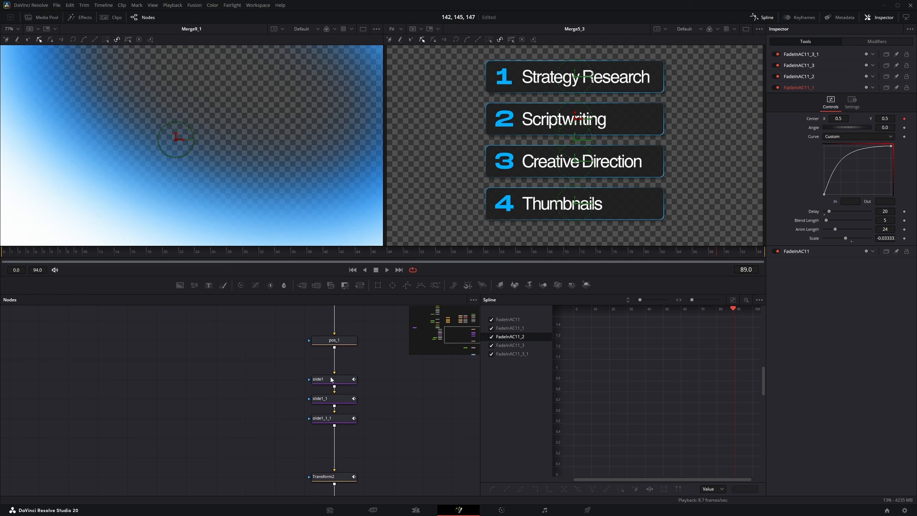
{"action": "left_click_drag", "start_coordinate": [352, 426], "coordinate": [329, 387]}
{"action": "left_click", "coordinate": [328, 360]}
{"action": "left_click_drag", "start_coordinate": [313, 307], "coordinate": [483, 231]}
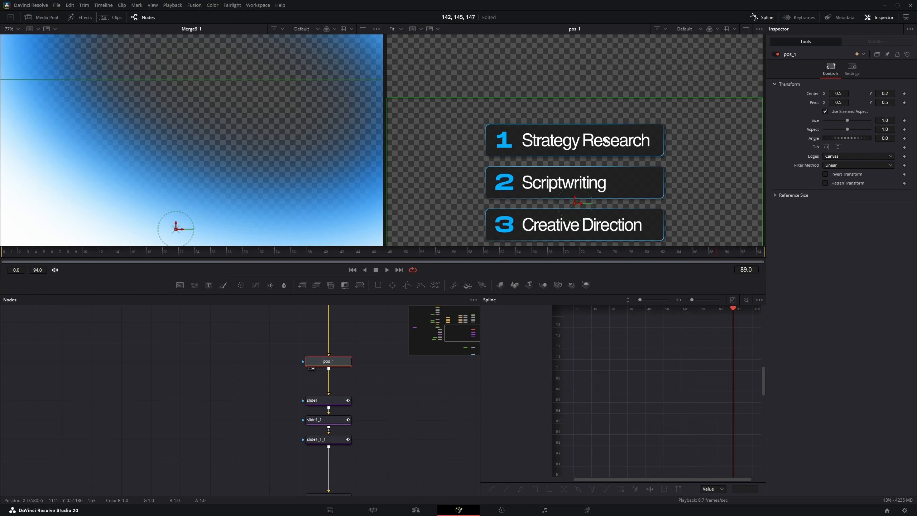
{"action": "key", "text": "ctrl+g"}
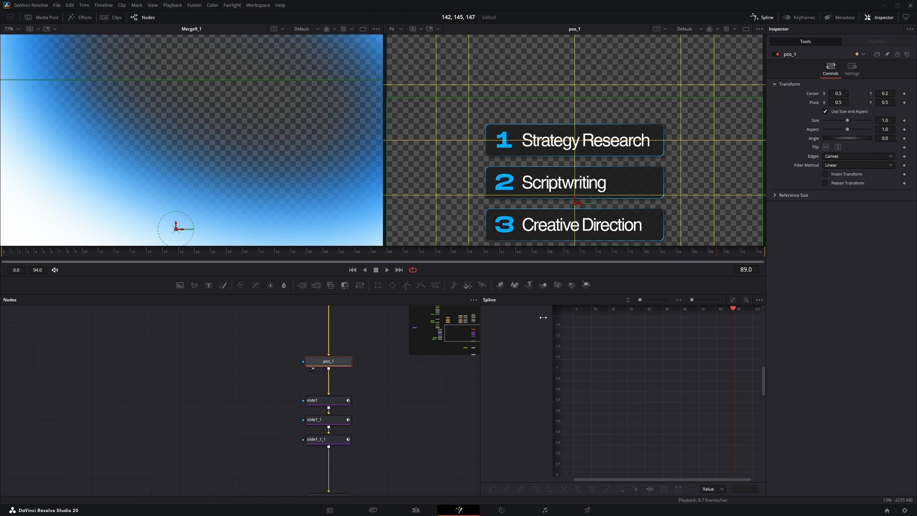
Step: View the slide1 node in the second viewer and scrub through its upward movement to frame 45
{"action": "left_click", "coordinate": [321, 363]}
{"action": "key", "text": "2"}
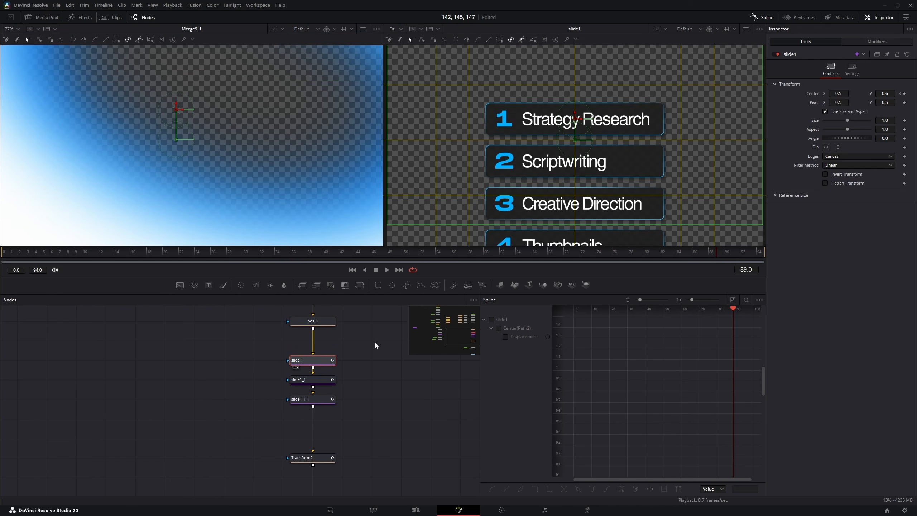
{"action": "left_click", "coordinate": [491, 319]}
{"action": "key", "text": "ctrl+f"}
{"action": "left_click_drag", "start_coordinate": [34, 253], "coordinate": [355, 257]}
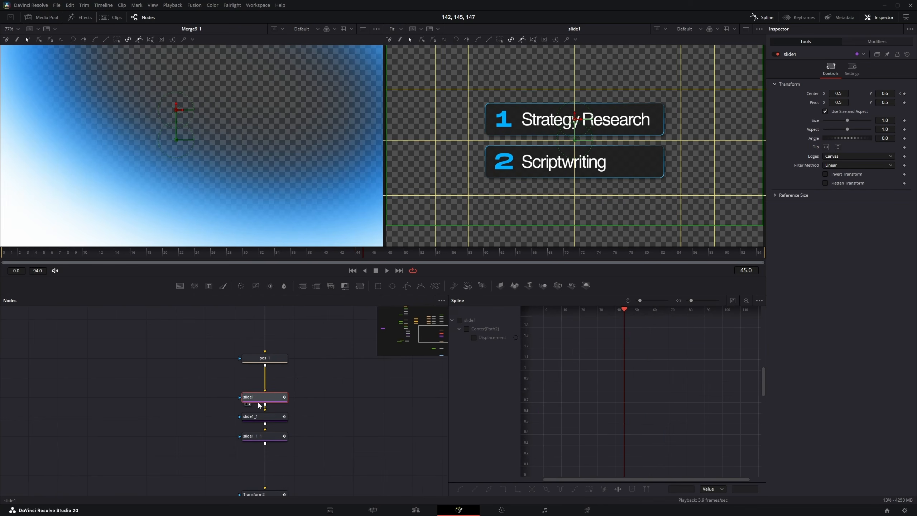
Step: Replace the three slide1 nodes below pos_1 with one new Transform node and view it in the second viewer
{"action": "left_click_drag", "start_coordinate": [317, 382], "coordinate": [252, 445]}
{"action": "key", "text": "Delete"}
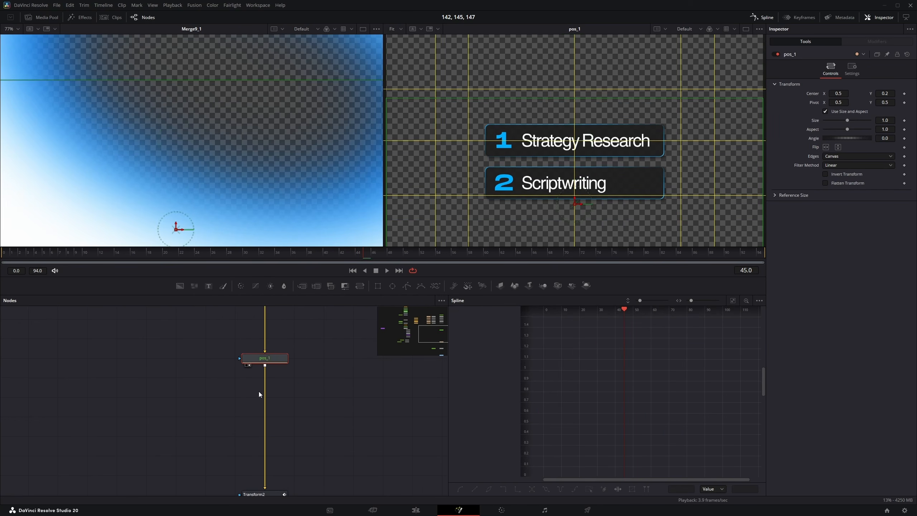
{"action": "key", "text": "t"}
{"action": "left_click_drag", "start_coordinate": [259, 383], "coordinate": [260, 422]}
{"action": "key", "text": "2"}
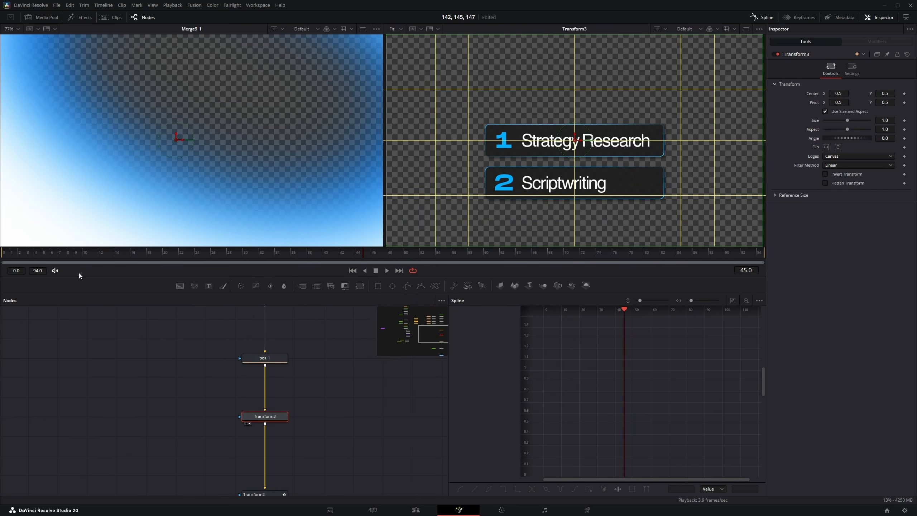
Step: Keyframe the Center of Transform3 at frame 0 and set its Center Y to 0.607 at frame 40
{"action": "left_click_drag", "start_coordinate": [16, 255], "coordinate": [1, 254]}
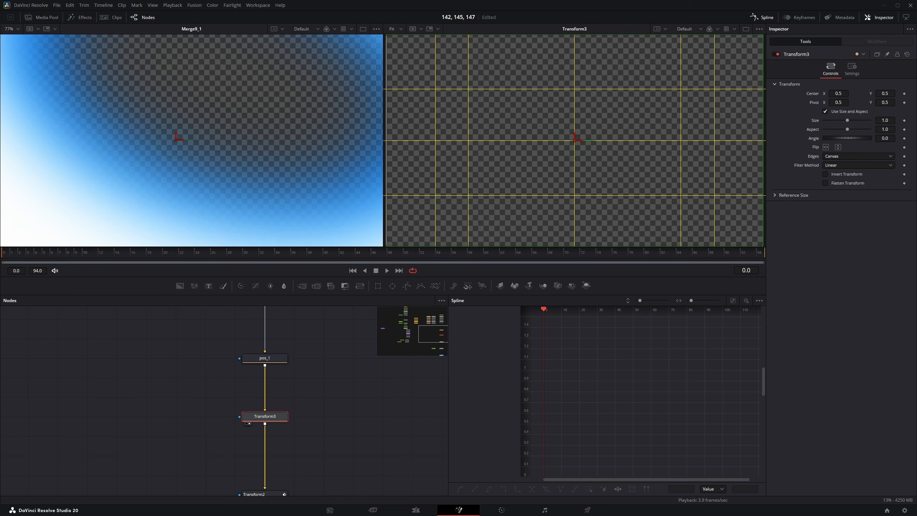
{"action": "left_click", "coordinate": [904, 93]}
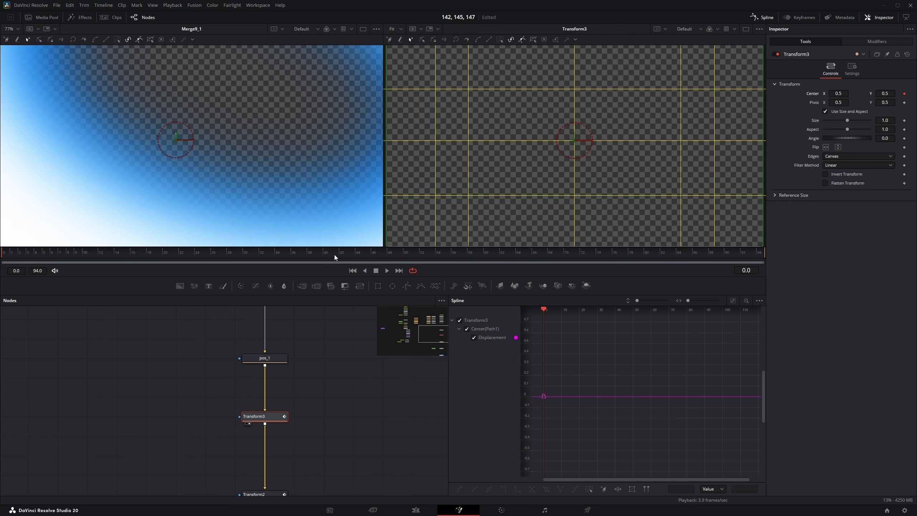
{"action": "left_click", "coordinate": [324, 253]}
{"action": "left_click_drag", "start_coordinate": [886, 91], "coordinate": [914, 91]}
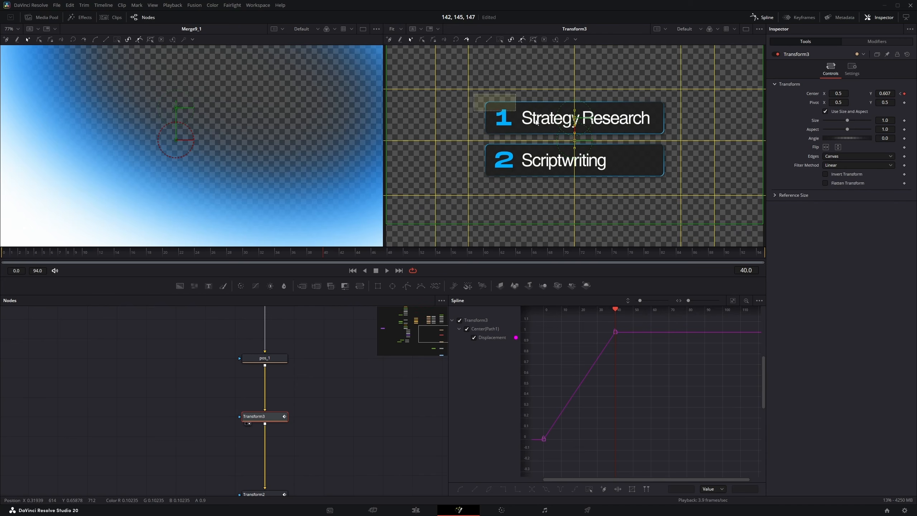
Step: Smooth both displacement keyframes of Transform3, lock its ease values together at 72 and preview the eased slide
{"action": "left_click_drag", "start_coordinate": [473, 93], "coordinate": [679, 190]}
{"action": "left_click_drag", "start_coordinate": [609, 448], "coordinate": [696, 318]}
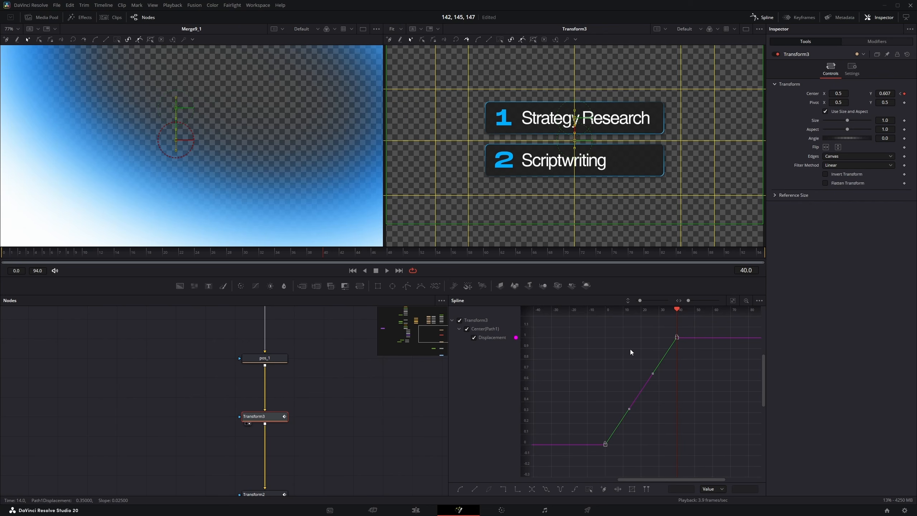
{"action": "key", "text": "s"}
{"action": "key", "text": "t"}
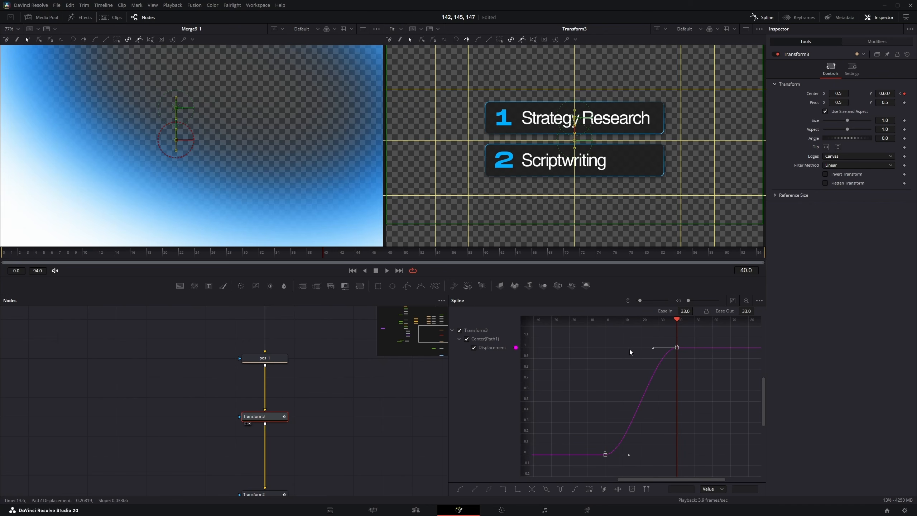
{"action": "left_click", "coordinate": [706, 311]}
{"action": "left_click_drag", "start_coordinate": [74, 252], "coordinate": [213, 239]}
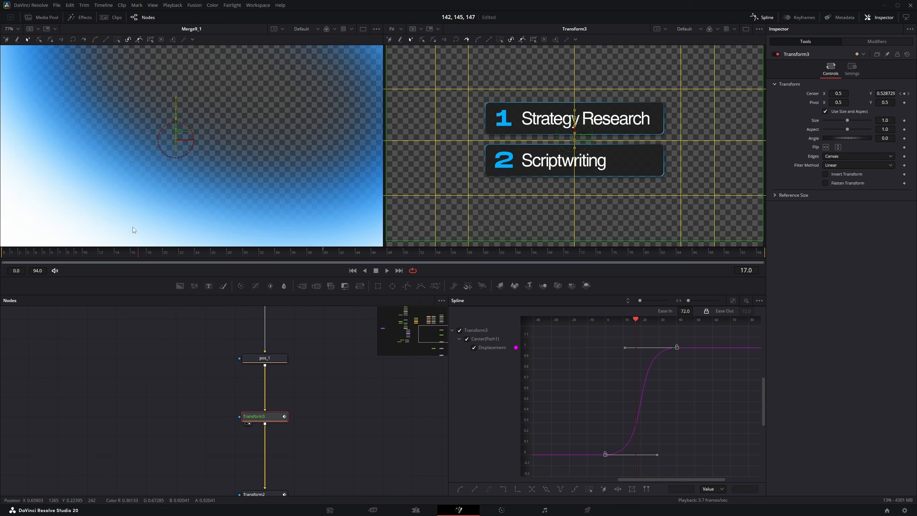
Step: Paste two copies of Transform3 beneath it and select all three Transform nodes
{"action": "left_click_drag", "start_coordinate": [213, 414], "coordinate": [207, 379]}
{"action": "left_click", "coordinate": [208, 379]}
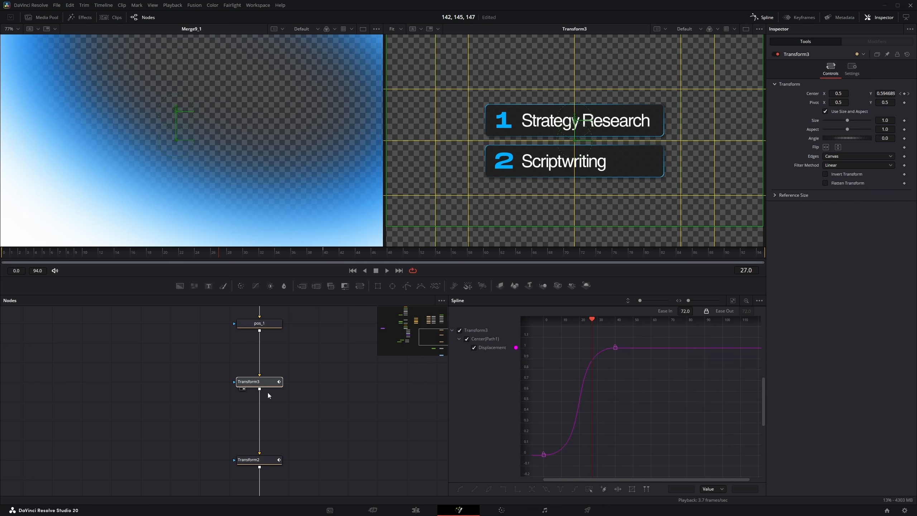
{"action": "key", "text": "ctrl+v"}
{"action": "key", "text": "ctrl+v"}
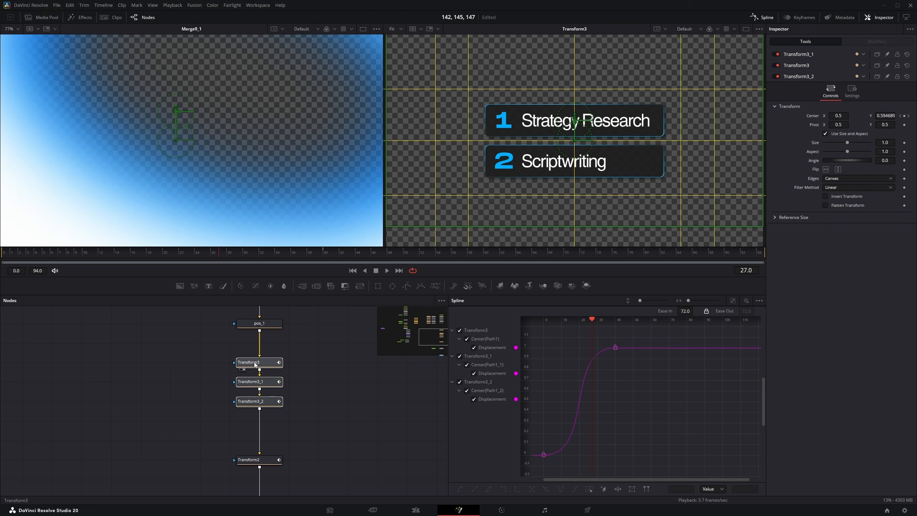
{"action": "left_click_drag", "start_coordinate": [321, 382], "coordinate": [209, 414]}
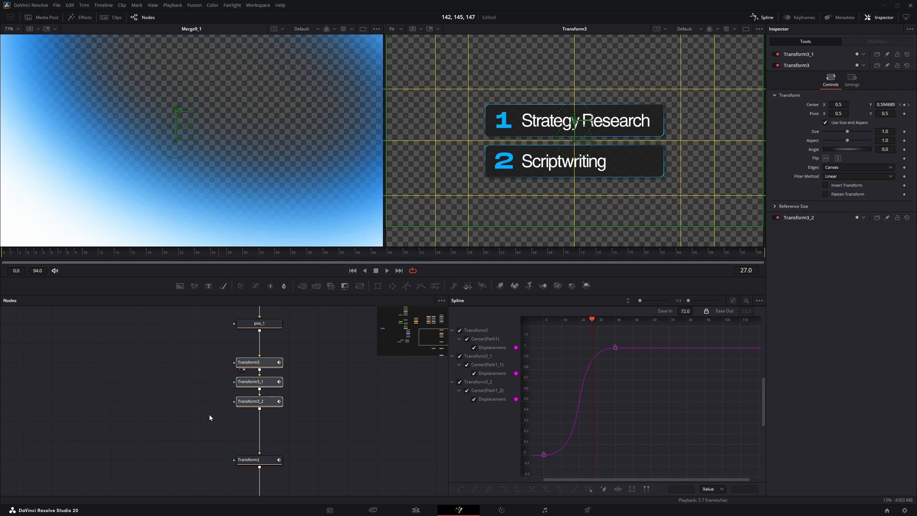
Step: Stagger the slides by starting Transform3_1 at frame 22 and Transform3_2 at frame 42, and scrub through the result
{"action": "left_click", "coordinate": [811, 17]}
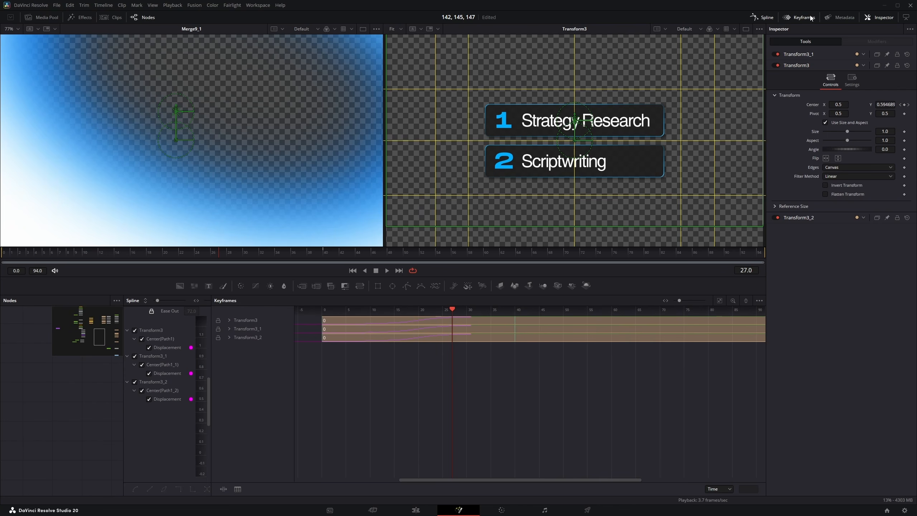
{"action": "left_click_drag", "start_coordinate": [543, 329], "coordinate": [604, 329]}
{"action": "left_click_drag", "start_coordinate": [539, 338], "coordinate": [572, 338]}
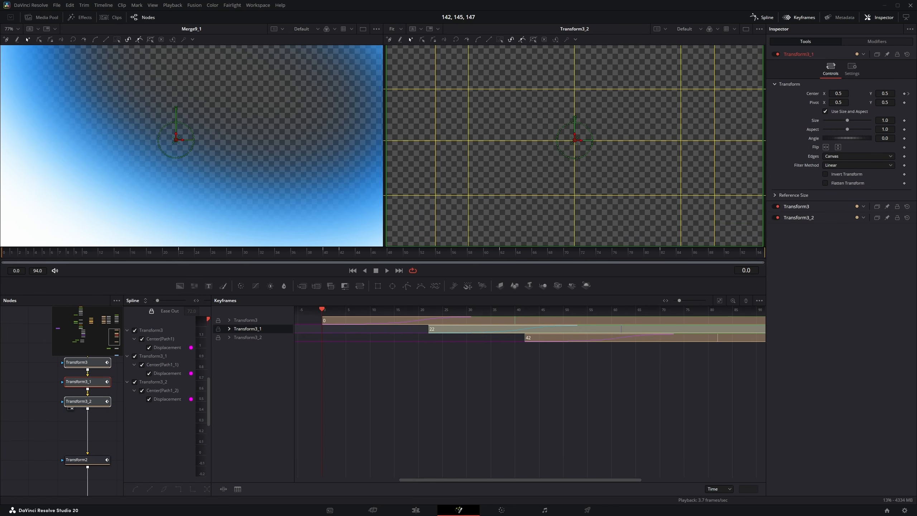
{"action": "left_click", "coordinate": [26, 255]}
{"action": "left_click_drag", "start_coordinate": [26, 255], "coordinate": [647, 209]}
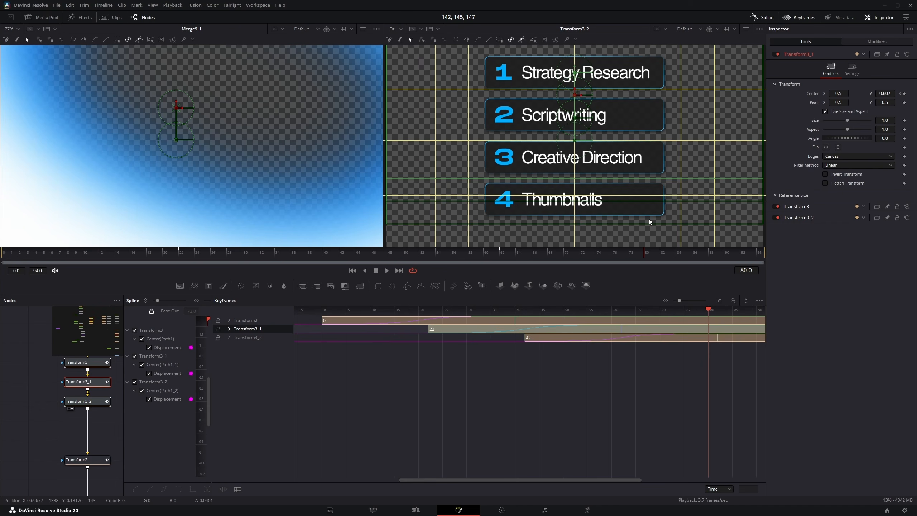
Step: Hide the Keyframes editor, widen the Spline editor and bring the Transform2 part of the node tree into view
{"action": "left_click", "coordinate": [799, 18]}
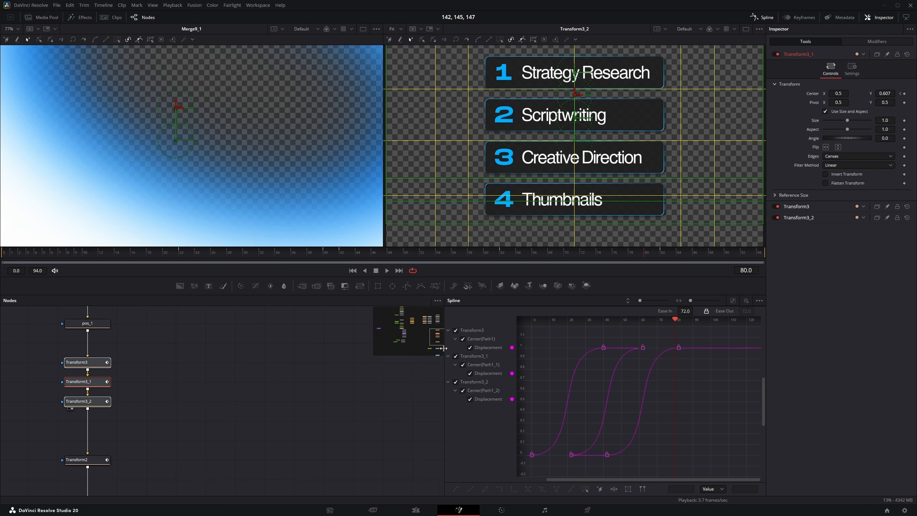
{"action": "left_click_drag", "start_coordinate": [444, 349], "coordinate": [302, 343]}
{"action": "left_click_drag", "start_coordinate": [72, 379], "coordinate": [96, 357]}
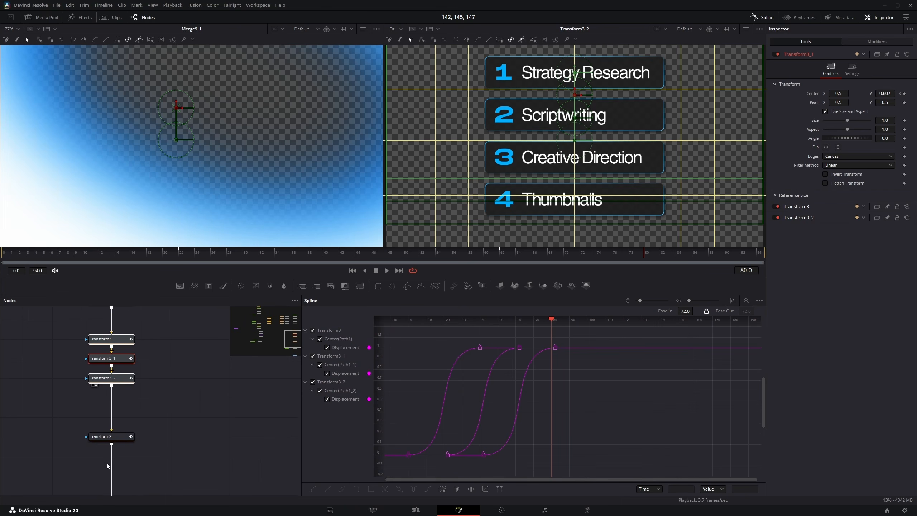
{"action": "left_click_drag", "start_coordinate": [76, 392], "coordinate": [125, 358]}
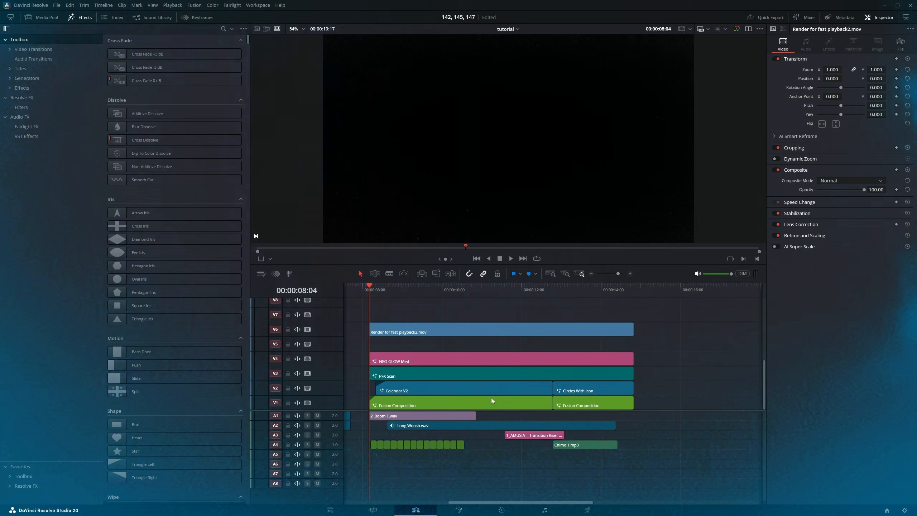
Step: Play the calendar and leads section of the edit timeline from 00:00:08:04
{"action": "key", "text": "space"}
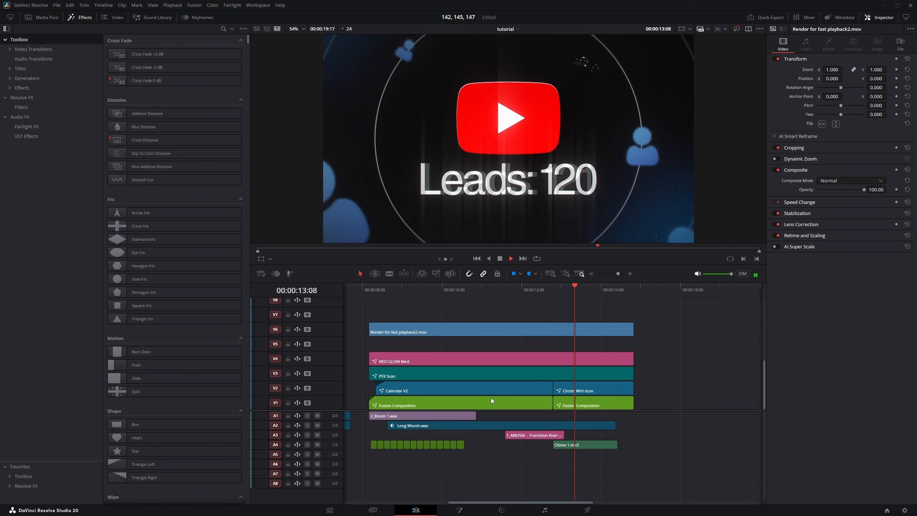
{"action": "key", "text": "space"}
{"action": "scroll", "coordinate": [491, 398], "scroll_direction": "left", "scroll_amount": 1}
Step: Disable the Render for fast playback2.mov, NEO GLOW Med, PFX Scan, Calendar V2 and Circles With Icon clips, and park the playhead at 00:00:10:05
{"action": "left_click", "coordinate": [478, 327]}
{"action": "key", "text": "d"}
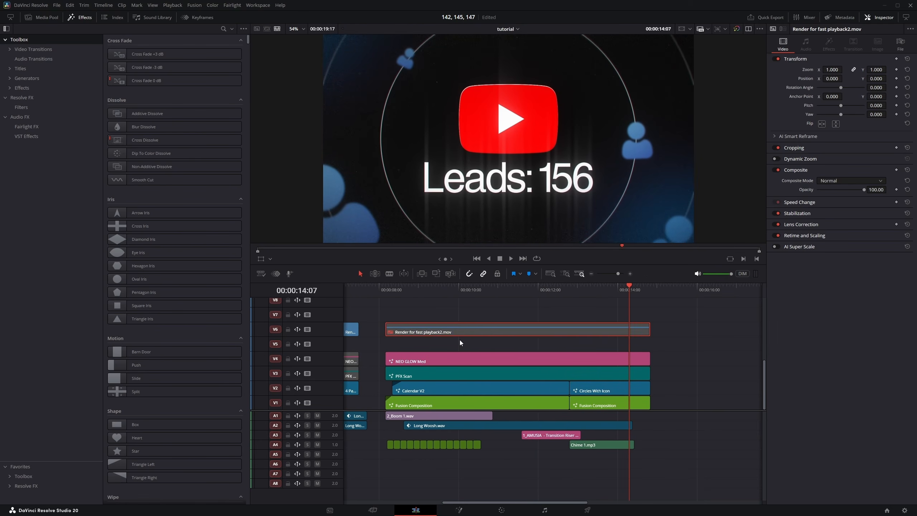
{"action": "left_click_drag", "start_coordinate": [460, 341], "coordinate": [577, 388]}
{"action": "key", "text": "d"}
{"action": "left_click", "coordinate": [467, 290]}
{"action": "left_click", "coordinate": [484, 341]}
{"action": "scroll", "coordinate": [484, 341], "scroll_direction": "up", "scroll_amount": 1}
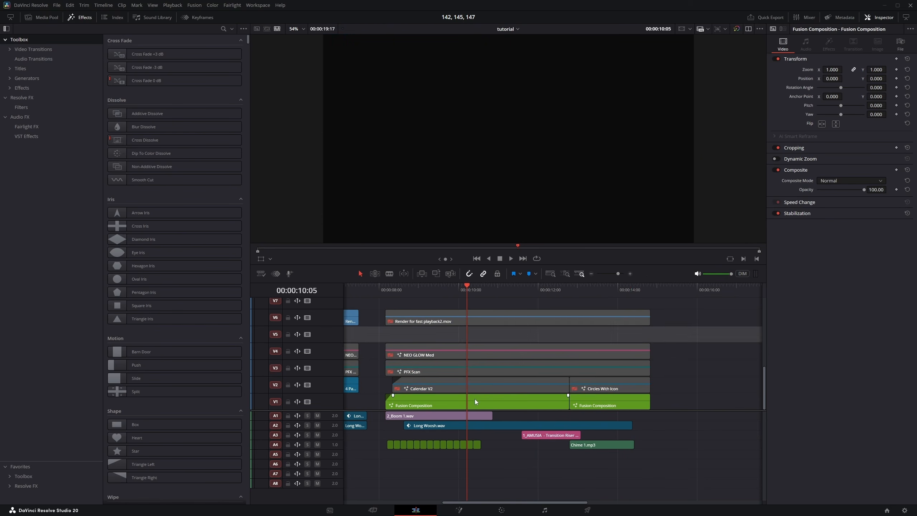
Step: Re-enable the Calendar V2 clip and toggle the Fusion Composition clip beneath it off and back on
{"action": "left_click", "coordinate": [474, 398]}
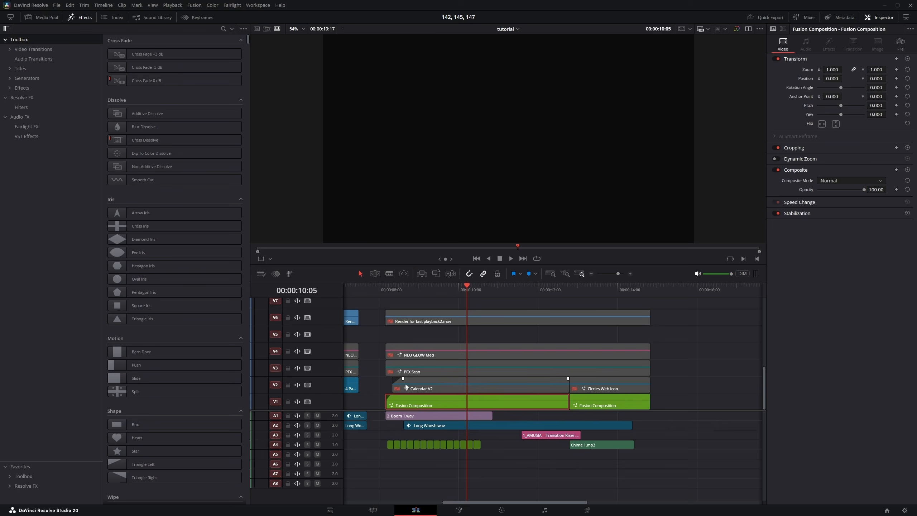
{"action": "left_click", "coordinate": [422, 390]}
{"action": "key", "text": "d"}
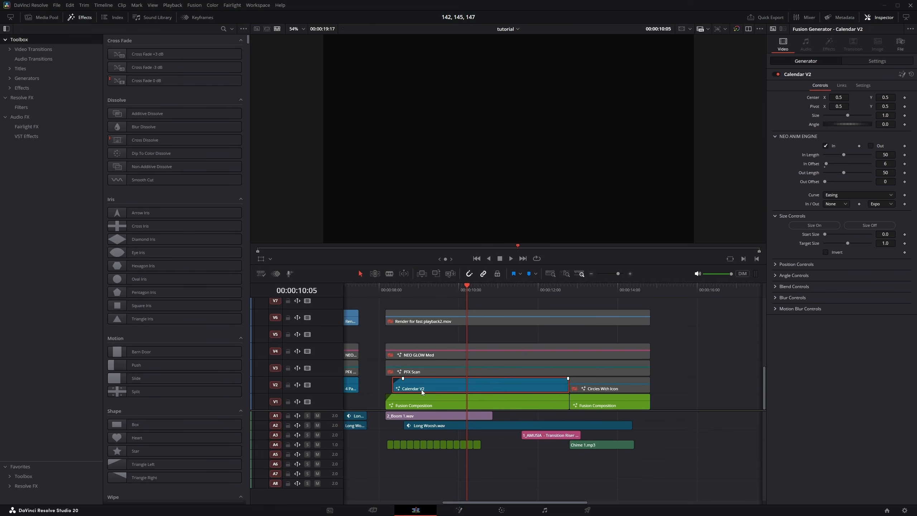
{"action": "left_click", "coordinate": [435, 404]}
{"action": "key", "text": "d"}
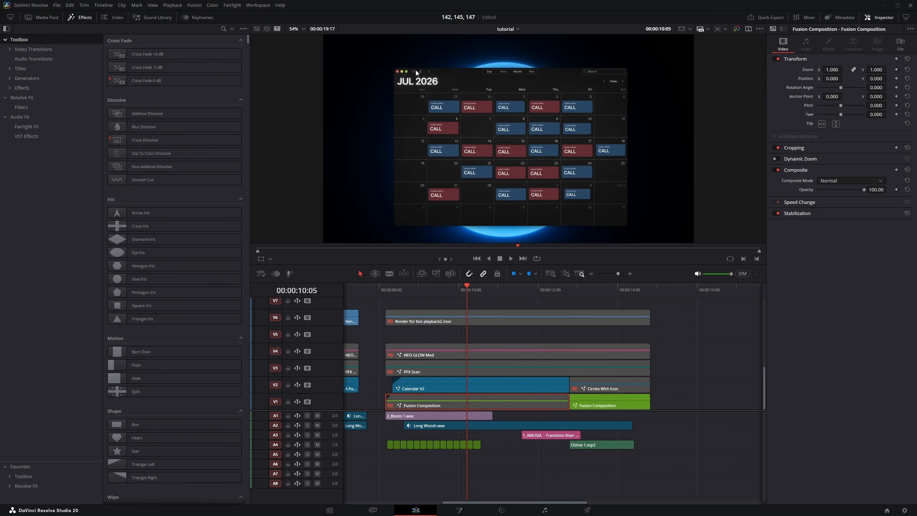
{"action": "key", "text": "d"}
Step: Re-enable the PFX Scan and NEO GLOW Med clips above the calendar
{"action": "left_click", "coordinate": [491, 370]}
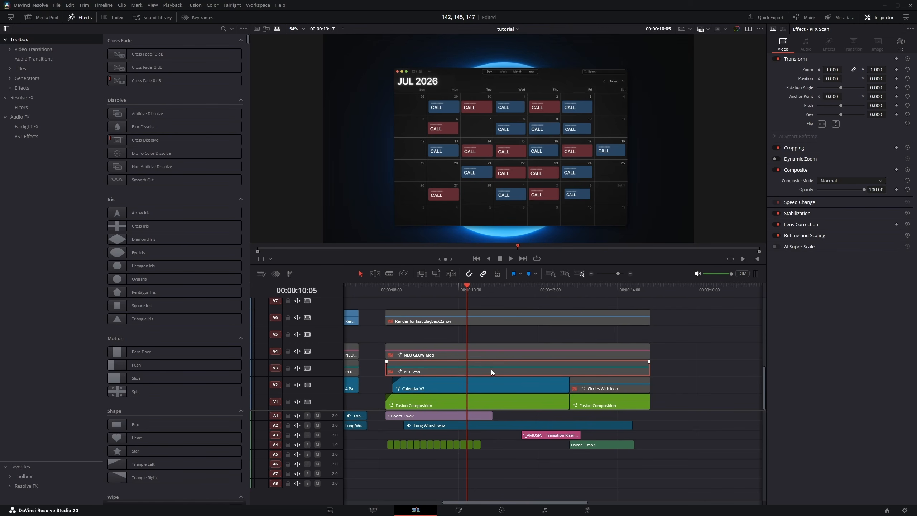
{"action": "key", "text": "d"}
{"action": "left_click", "coordinate": [441, 350]}
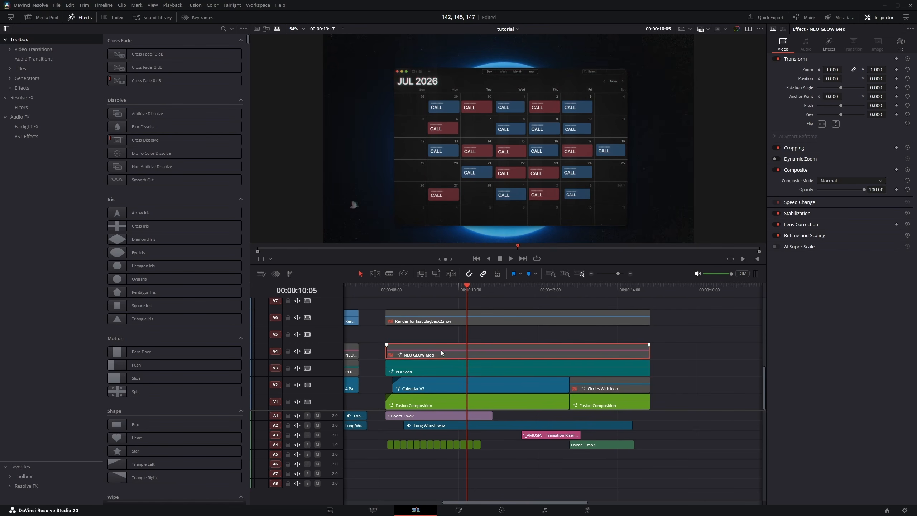
{"action": "key", "text": "d"}
Step: Park the playhead at 00:00:13:09, disable the NEO GLOW Med and PFX Scan clips, and enable the Circles With Icon clip
{"action": "scroll", "coordinate": [573, 339], "scroll_direction": "right", "scroll_amount": 2}
{"action": "left_click", "coordinate": [580, 289]}
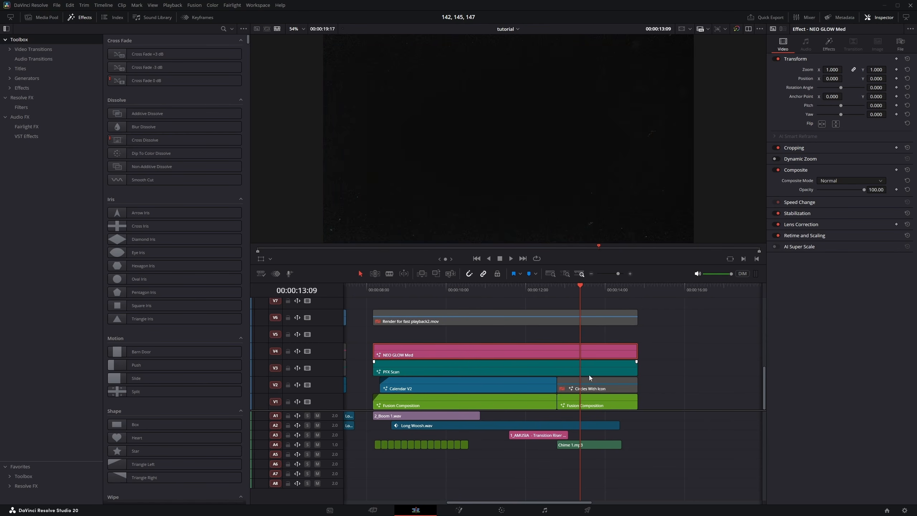
{"action": "left_click", "coordinate": [589, 384]}
{"action": "key", "text": "d"}
{"action": "left_click_drag", "start_coordinate": [654, 352], "coordinate": [627, 366]}
{"action": "key", "text": "d"}
{"action": "left_click", "coordinate": [600, 385]}
{"action": "key", "text": "d"}
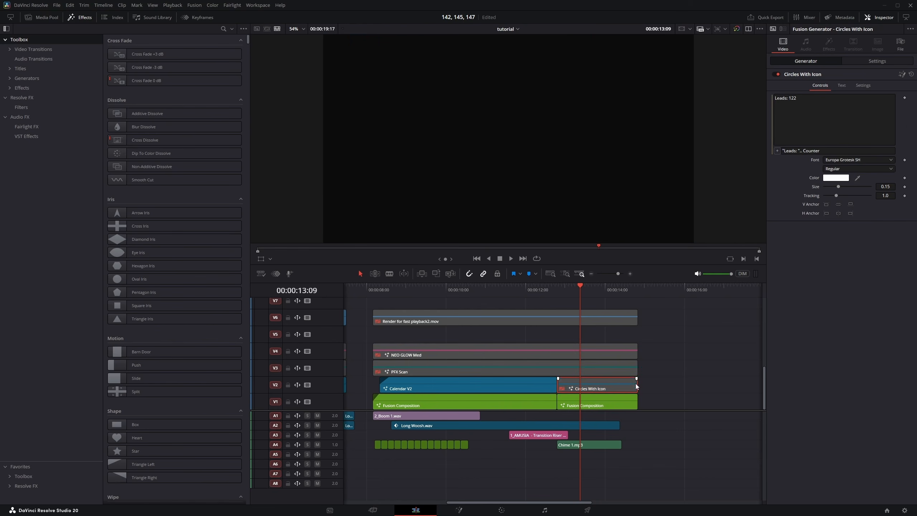
{"action": "key", "text": "d"}
Step: Toggle the Fusion Composition clip under Circles With Icon off and on, and re-enable PFX Scan and NEO GLOW Med
{"action": "left_click", "coordinate": [598, 399]}
{"action": "key", "text": "d"}
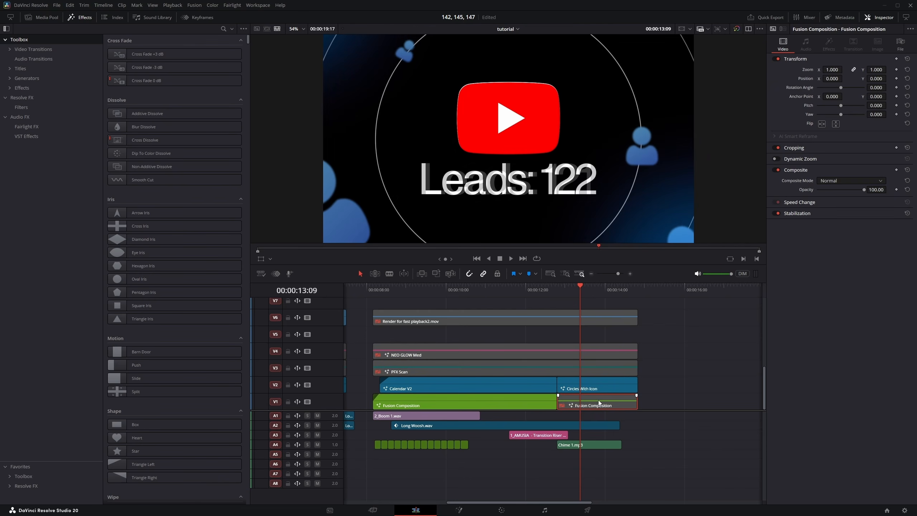
{"action": "key", "text": "d"}
{"action": "left_click", "coordinate": [594, 366]}
{"action": "key", "text": "d"}
{"action": "left_click", "coordinate": [583, 348]}
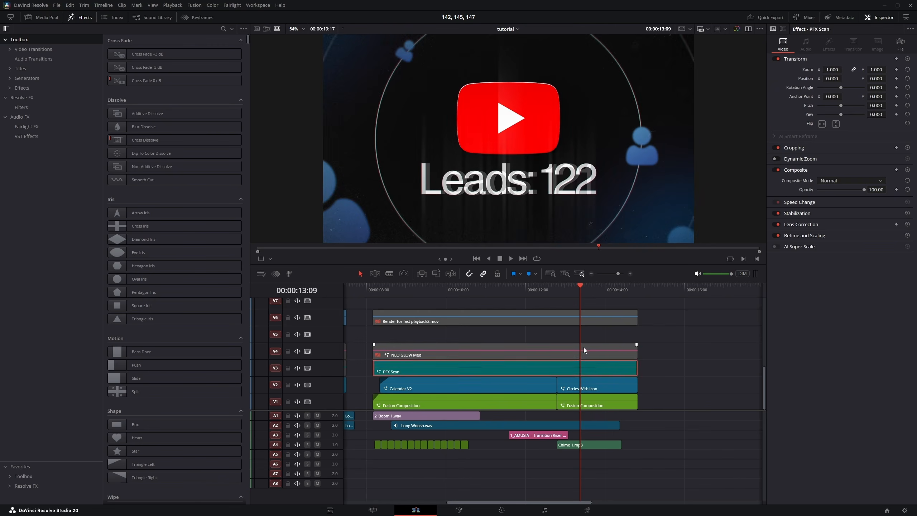
{"action": "key", "text": "d"}
Step: Open the Calendar V2 clip in Fusion, widen the node editor and bring the start of the node tree into view
{"action": "scroll", "coordinate": [430, 299], "scroll_direction": "up", "scroll_amount": 3}
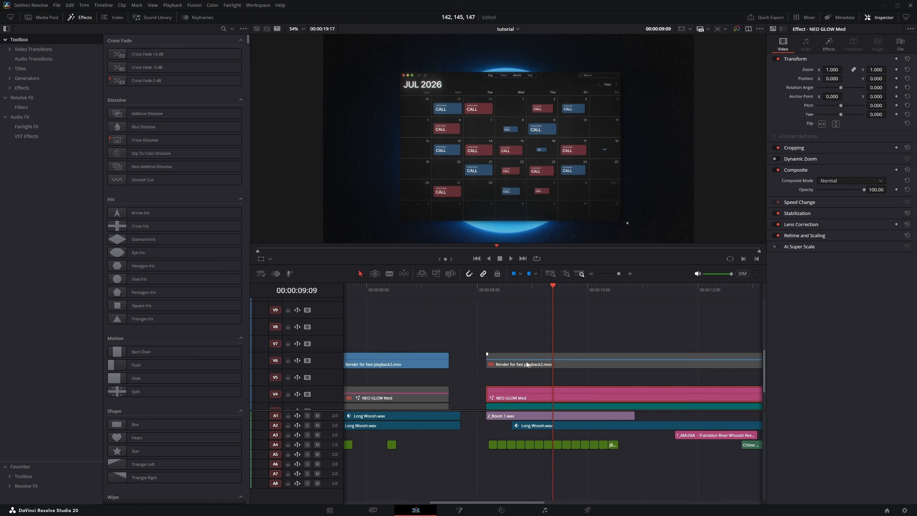
{"action": "left_click", "coordinate": [459, 386]}
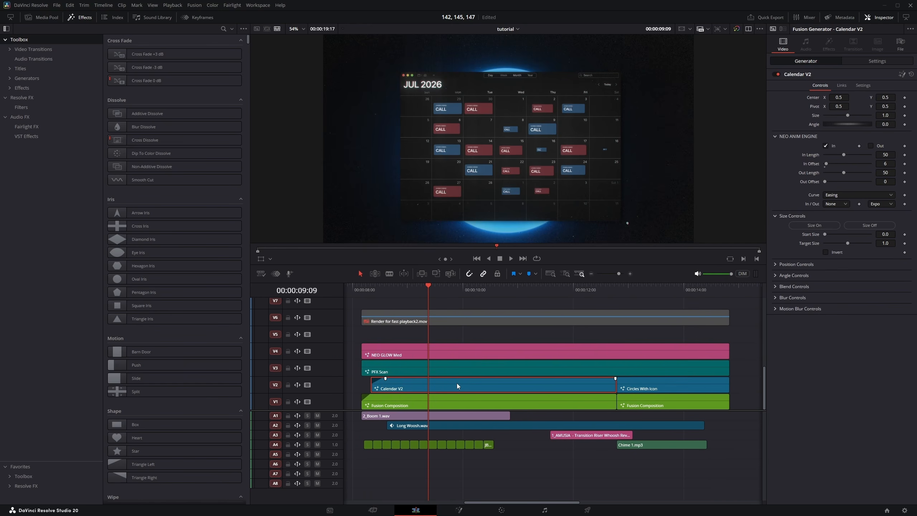
{"action": "key", "text": "shift+5"}
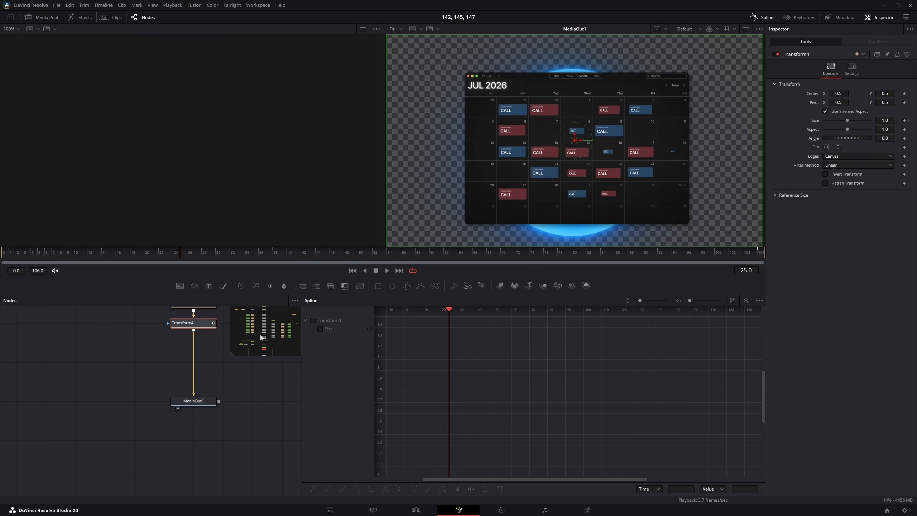
{"action": "left_click_drag", "start_coordinate": [302, 353], "coordinate": [433, 366]}
{"action": "left_click_drag", "start_coordinate": [282, 340], "coordinate": [352, 444]}
{"action": "scroll", "coordinate": [351, 445], "scroll_direction": "down", "scroll_amount": 5}
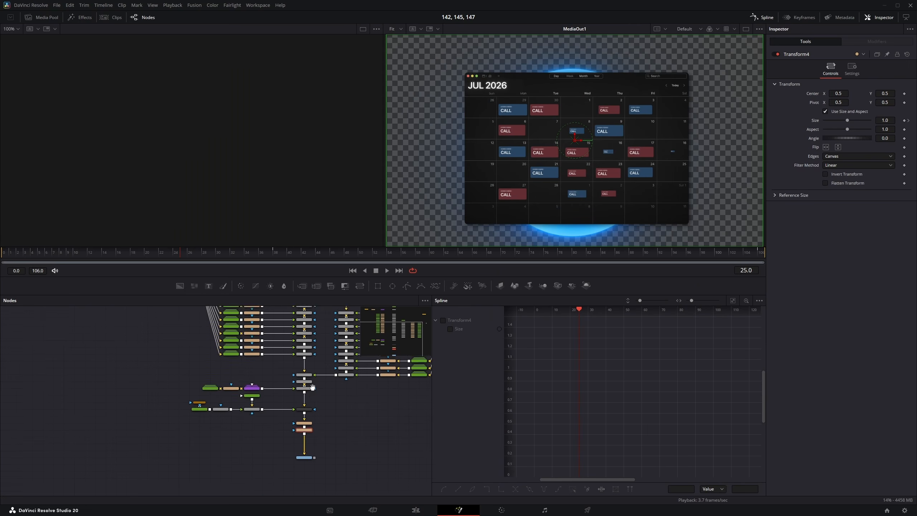
{"action": "left_click_drag", "start_coordinate": [312, 387], "coordinate": [292, 469]}
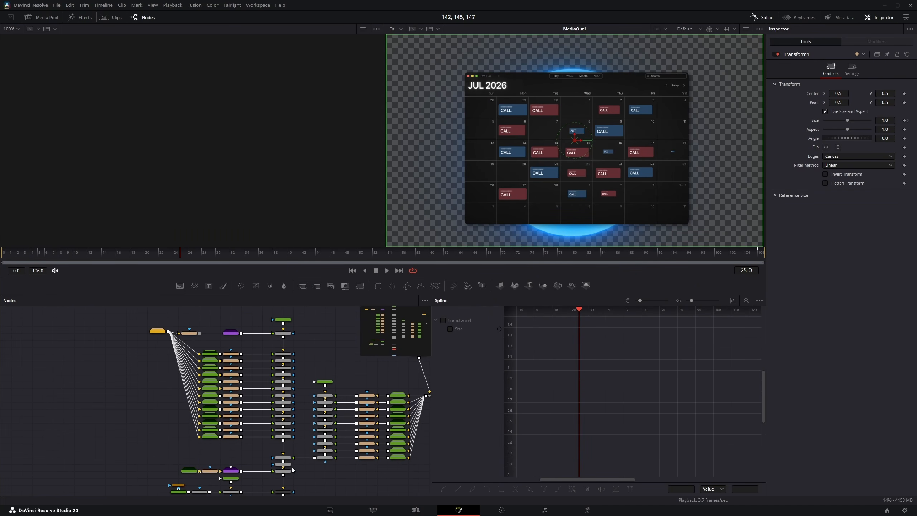
{"action": "scroll", "coordinate": [293, 469], "scroll_direction": "up", "scroll_amount": 5}
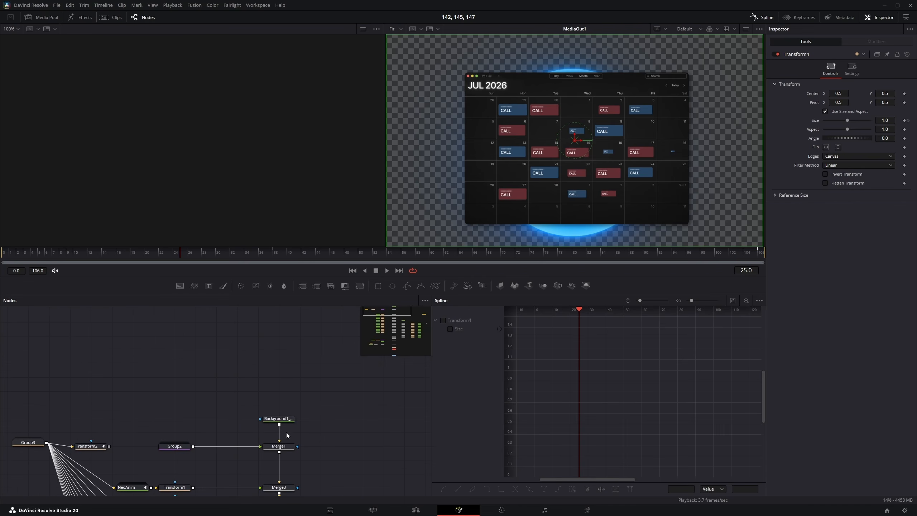
Step: View the Background1_2_1 node at the head of the tree and set its Alpha to 0.0
{"action": "scroll", "coordinate": [285, 425], "scroll_direction": "up", "scroll_amount": 4}
{"action": "left_click_drag", "start_coordinate": [282, 431], "coordinate": [274, 369]}
{"action": "left_click", "coordinate": [271, 394]}
{"action": "key", "text": "2"}
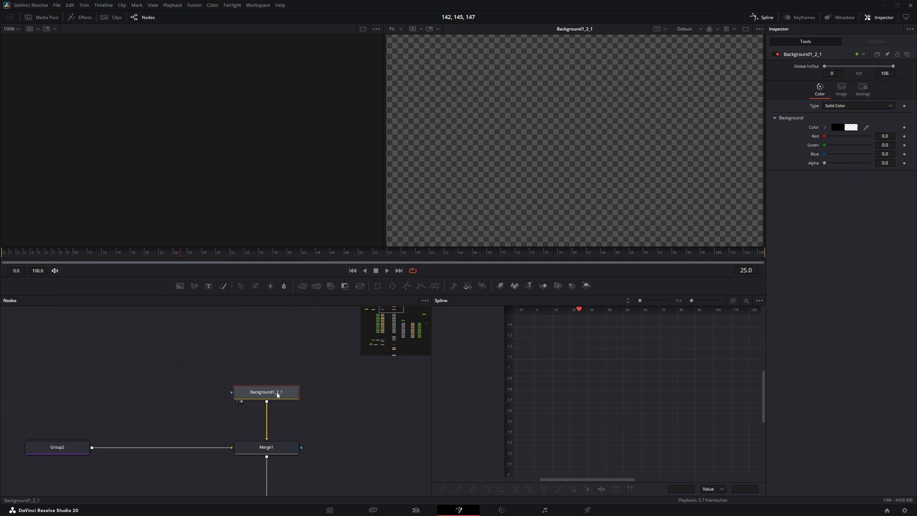
{"action": "mouse_move", "coordinate": [824, 163]}
{"action": "left_mouse_down"}
{"action": "mouse_move", "coordinate": [837, 164]}
{"action": "mouse_move", "coordinate": [810, 168]}
{"action": "left_mouse_up"}
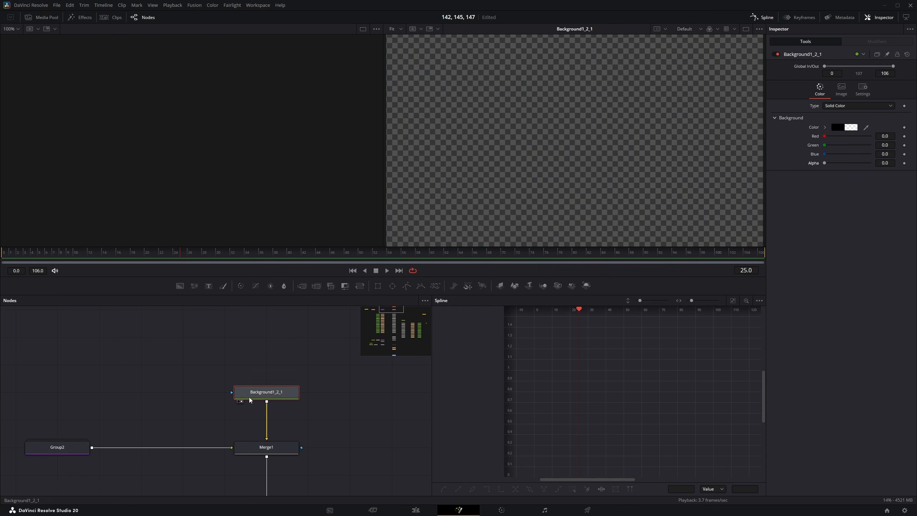
Step: Survey the merge chain below the background and load Merge1 into the viewer
{"action": "scroll", "coordinate": [270, 376], "scroll_direction": "down", "scroll_amount": 2}
{"action": "left_click_drag", "start_coordinate": [250, 429], "coordinate": [216, 303]}
{"action": "scroll", "coordinate": [222, 372], "scroll_direction": "down", "scroll_amount": 4}
{"action": "mouse_move", "coordinate": [221, 372]}
{"action": "left_mouse_down"}
{"action": "mouse_move", "coordinate": [209, 334]}
{"action": "mouse_move", "coordinate": [214, 363]}
{"action": "left_mouse_up"}
{"action": "scroll", "coordinate": [209, 334], "scroll_direction": "down", "scroll_amount": 2}
{"action": "scroll", "coordinate": [213, 364], "scroll_direction": "up", "scroll_amount": 5}
{"action": "left_click", "coordinate": [233, 369]}
{"action": "key", "text": "2"}
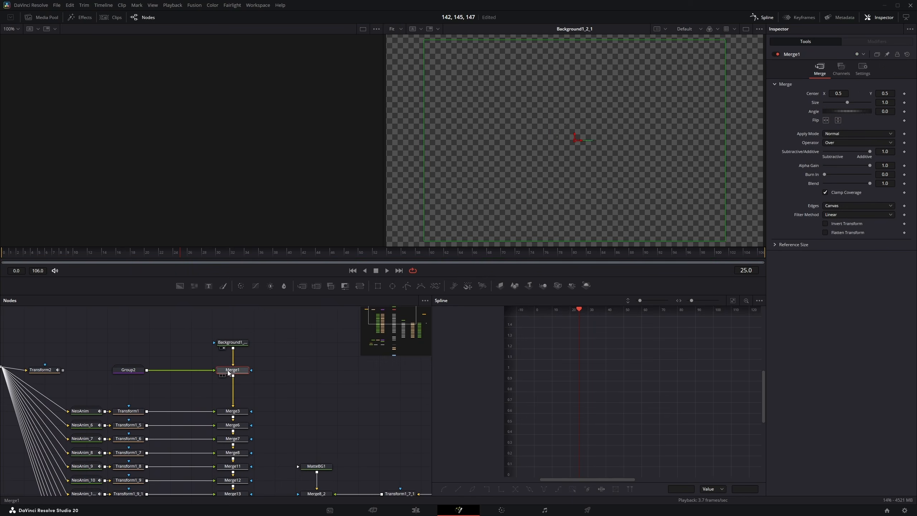
Step: View Merge3, Merge6, Merge7 and Merge8 one after another to examine how the call cards are layered
{"action": "left_click_drag", "start_coordinate": [294, 392], "coordinate": [314, 317]}
{"action": "left_click", "coordinate": [263, 338]}
{"action": "key", "text": "2"}
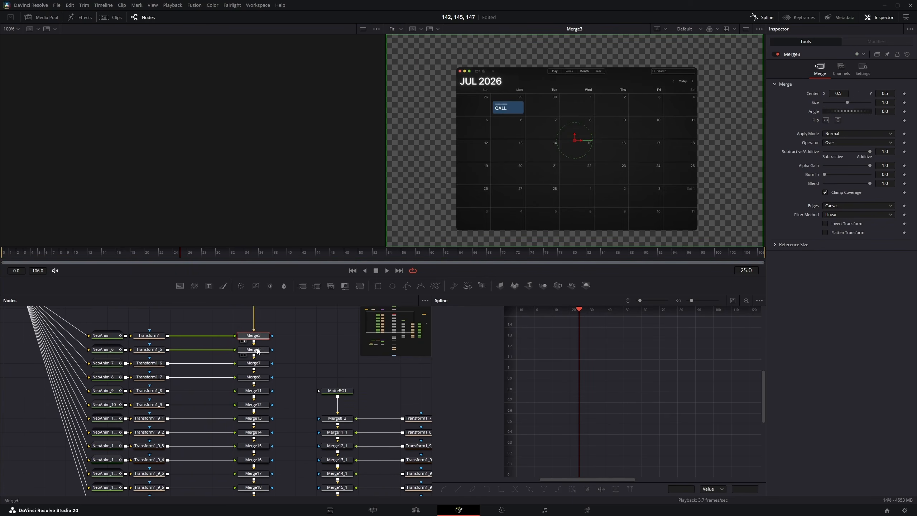
{"action": "left_click", "coordinate": [258, 350]}
{"action": "key", "text": "2"}
{"action": "left_click", "coordinate": [258, 363]}
{"action": "key", "text": "2"}
{"action": "left_click", "coordinate": [254, 377]}
{"action": "key", "text": "2"}
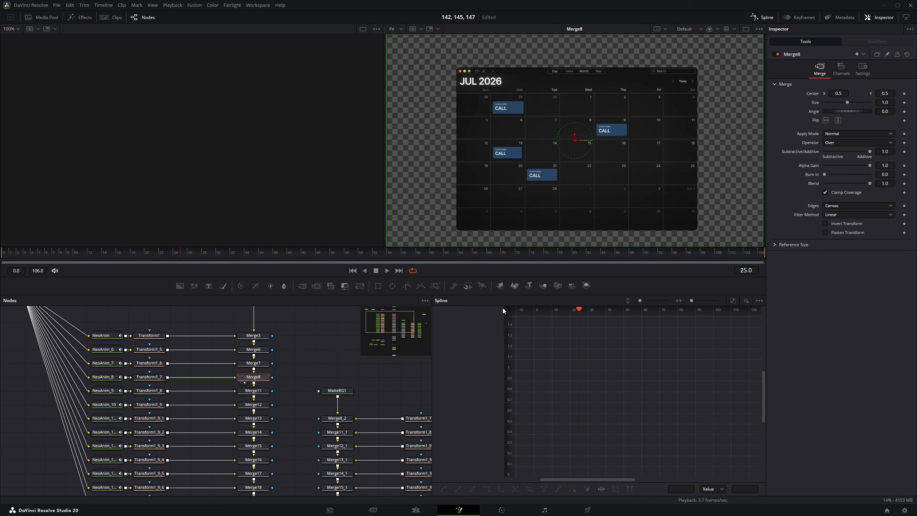
Step: Go to frame 86, select Transform1 to inspect its placement values, and view the combined cards at Merge20
{"action": "left_click", "coordinate": [614, 253]}
{"action": "left_click_drag", "start_coordinate": [217, 452], "coordinate": [101, 375]}
{"action": "left_click", "coordinate": [170, 329]}
{"action": "left_click_drag", "start_coordinate": [171, 418], "coordinate": [193, 423]}
{"action": "left_click", "coordinate": [187, 459]}
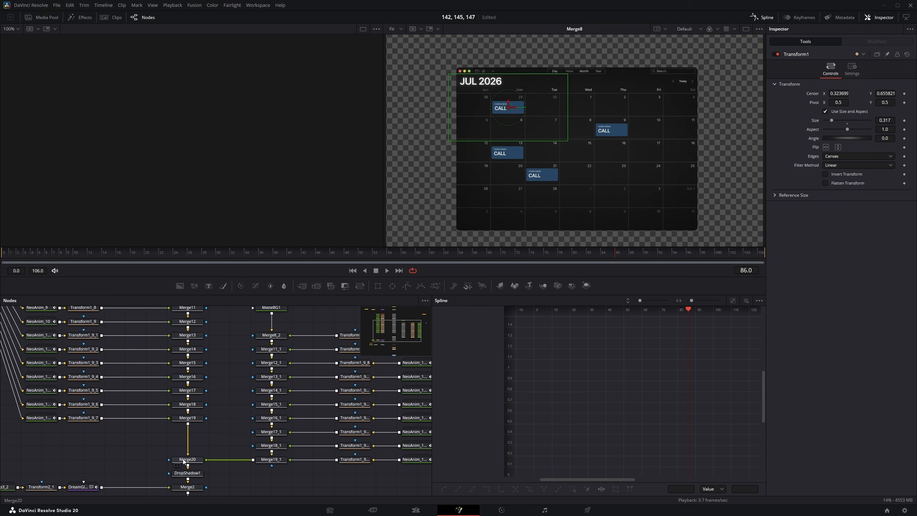
{"action": "key", "text": "2"}
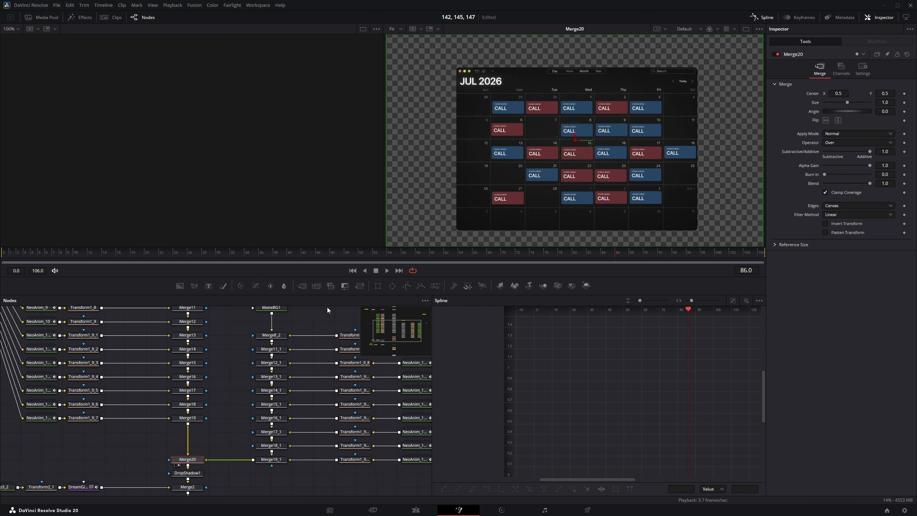
Step: Play on to frame 93, view DropShadow1 and Merge2, and bring the glow branch feeding Merge2 into view
{"action": "key", "text": "space"}
{"action": "left_click_drag", "start_coordinate": [199, 466], "coordinate": [668, 205]}
{"action": "scroll", "coordinate": [217, 418], "scroll_direction": "up", "scroll_amount": 3}
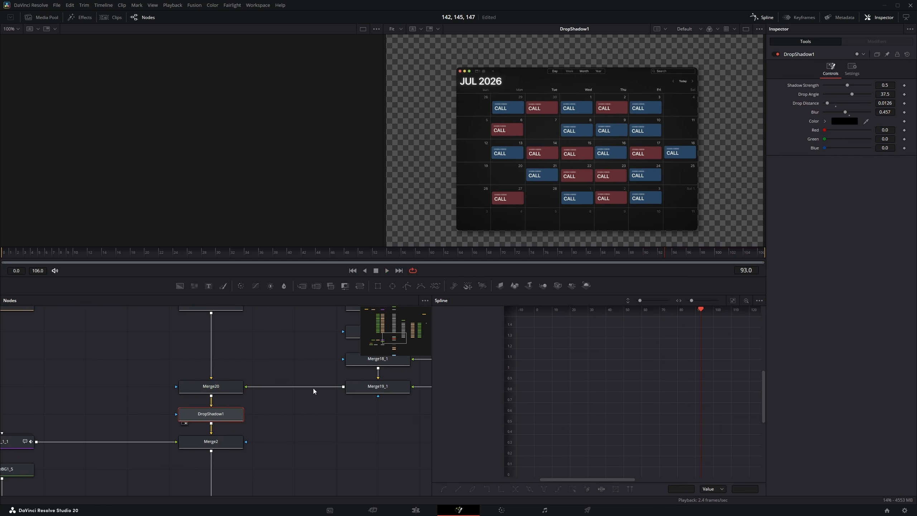
{"action": "left_click_drag", "start_coordinate": [223, 446], "coordinate": [292, 379]}
{"action": "left_click", "coordinate": [292, 379]}
{"action": "key", "text": "2"}
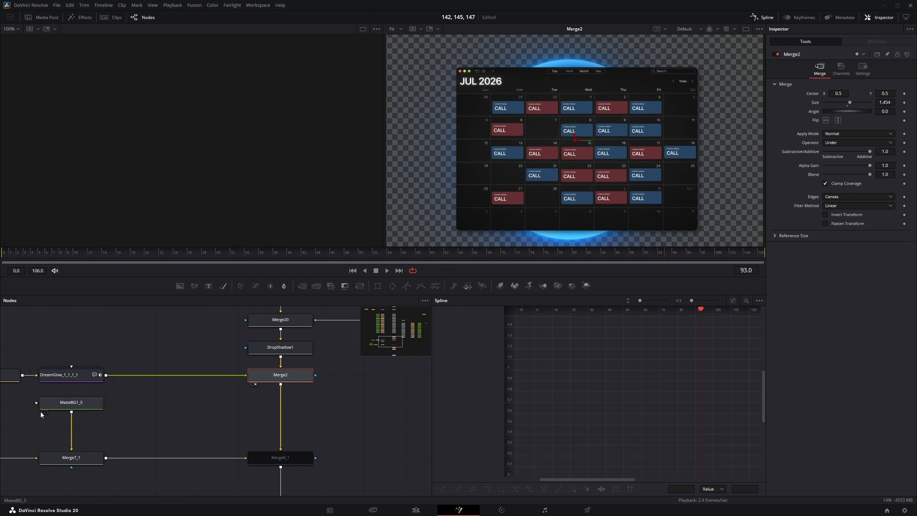
{"action": "left_click_drag", "start_coordinate": [43, 425], "coordinate": [147, 425]}
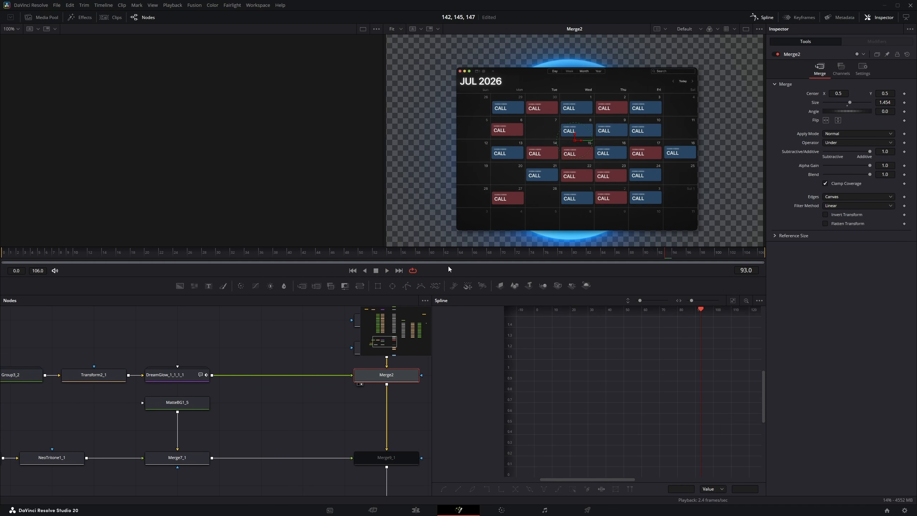
Step: View Merge9_1 and Transform3, display Transform3's Size curve in the Spline editor and scrub through its scale-up from the start
{"action": "left_click_drag", "start_coordinate": [288, 399], "coordinate": [229, 275]}
{"action": "left_click", "coordinate": [318, 333]}
{"action": "key", "text": "2"}
{"action": "left_click", "coordinate": [318, 390]}
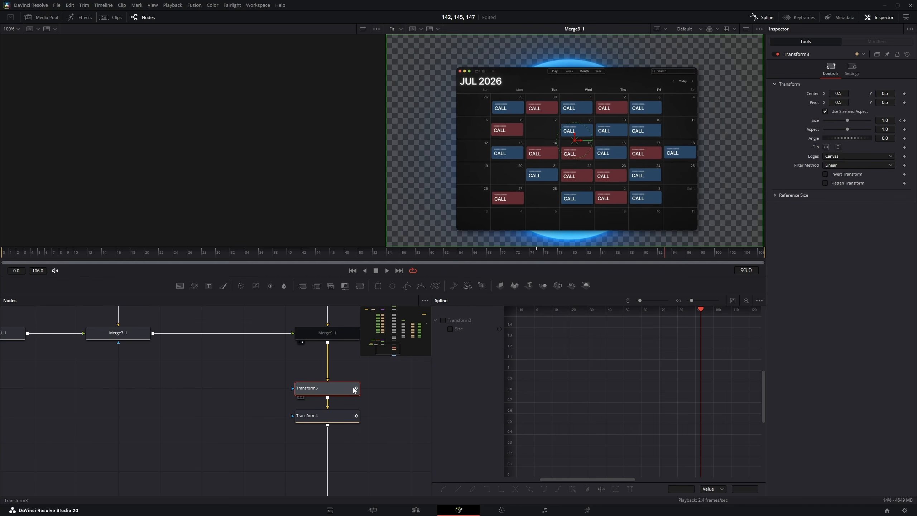
{"action": "key", "text": "2"}
{"action": "left_click", "coordinate": [444, 319]}
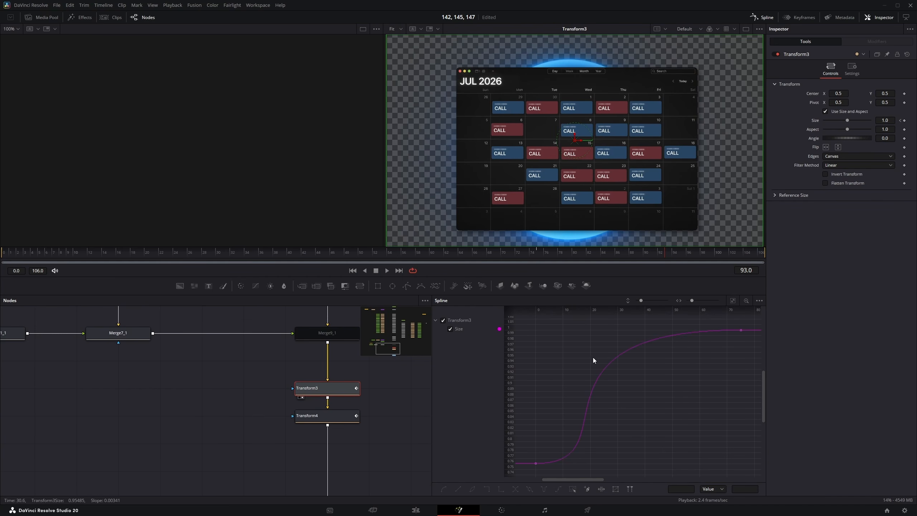
{"action": "left_click", "coordinate": [11, 253]}
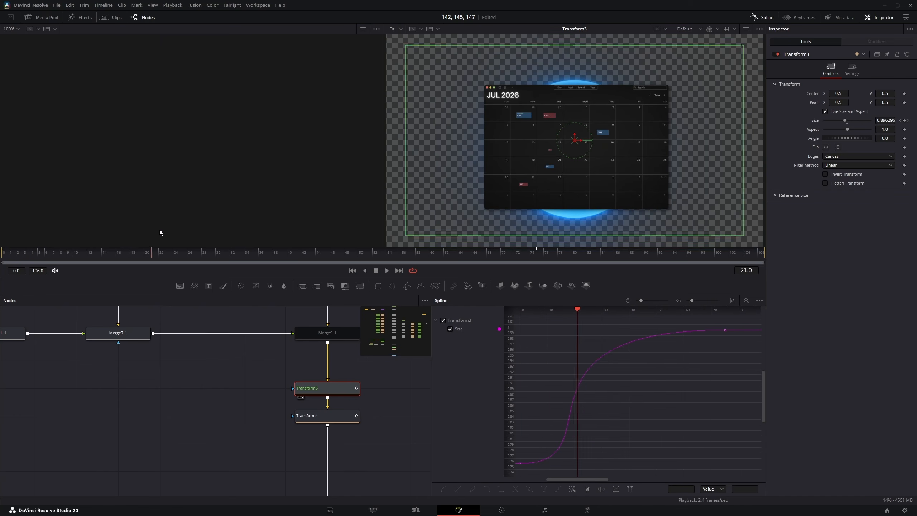
Step: View Transform4, fit its Size curve in the Spline editor and scrub to frame 106
{"action": "left_click", "coordinate": [316, 421]}
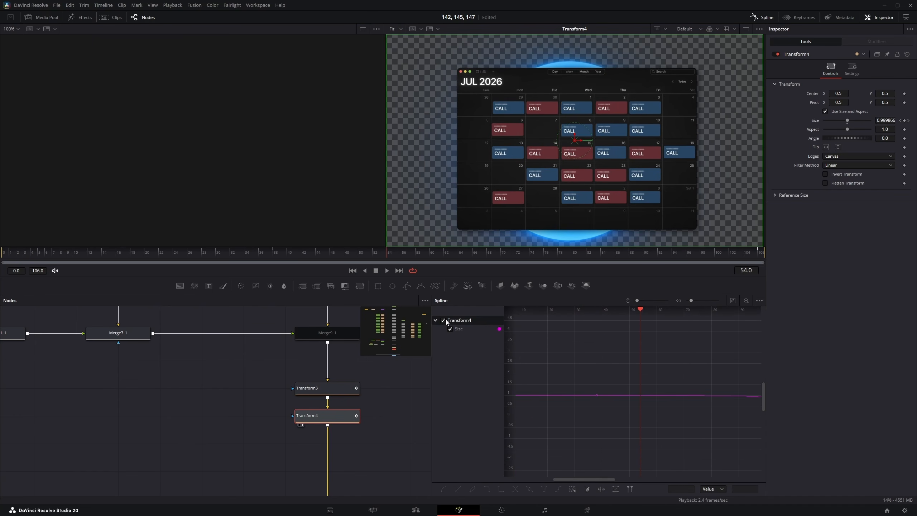
{"action": "key", "text": "ctrl+f"}
{"action": "left_click_drag", "start_coordinate": [749, 251], "coordinate": [764, 250]}
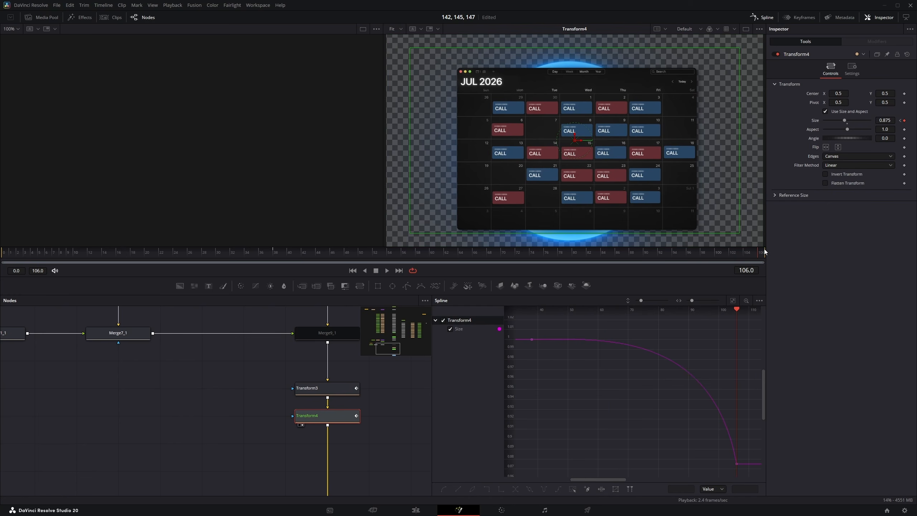
Step: Expand Group2, view the calendar base.png loader with its Rectangle1_1 mask, and undo a trial adjustment of the mask
{"action": "scroll", "coordinate": [342, 383], "scroll_direction": "down", "scroll_amount": 6}
{"action": "scroll", "coordinate": [328, 392], "scroll_direction": "up", "scroll_amount": 2}
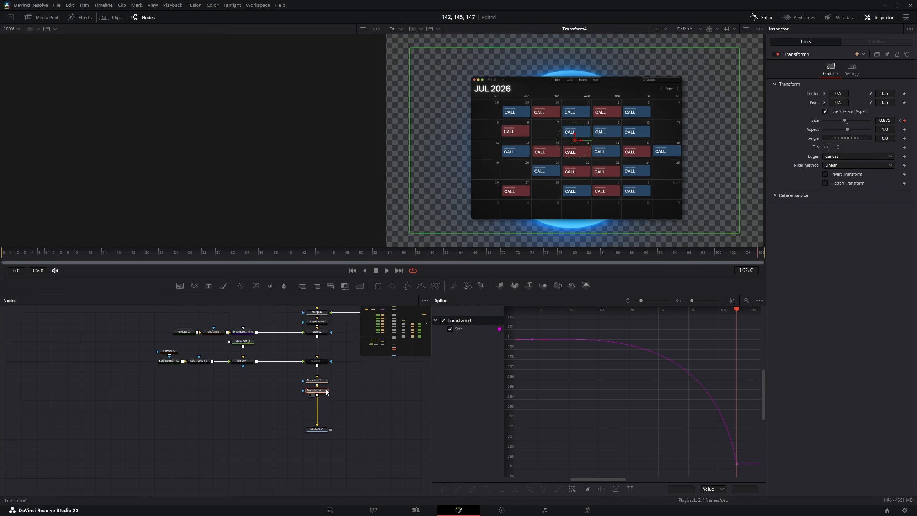
{"action": "scroll", "coordinate": [300, 419], "scroll_direction": "down", "scroll_amount": 3}
{"action": "scroll", "coordinate": [299, 416], "scroll_direction": "up", "scroll_amount": 2}
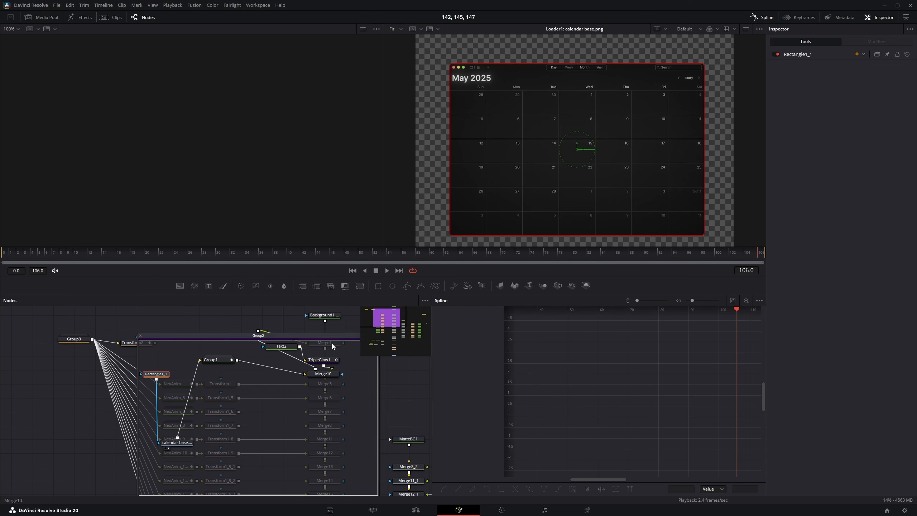
{"action": "left_click_drag", "start_coordinate": [451, 237], "coordinate": [399, 259]}
{"action": "key", "text": "ctrl+z"}
Step: View Group1 inside Group2 and examine the calendar's header area up close
{"action": "scroll", "coordinate": [236, 355], "scroll_direction": "up", "scroll_amount": 3}
{"action": "left_click_drag", "start_coordinate": [219, 367], "coordinate": [219, 422]}
{"action": "key", "text": "2"}
{"action": "scroll", "coordinate": [480, 68], "scroll_direction": "up", "scroll_amount": 5}
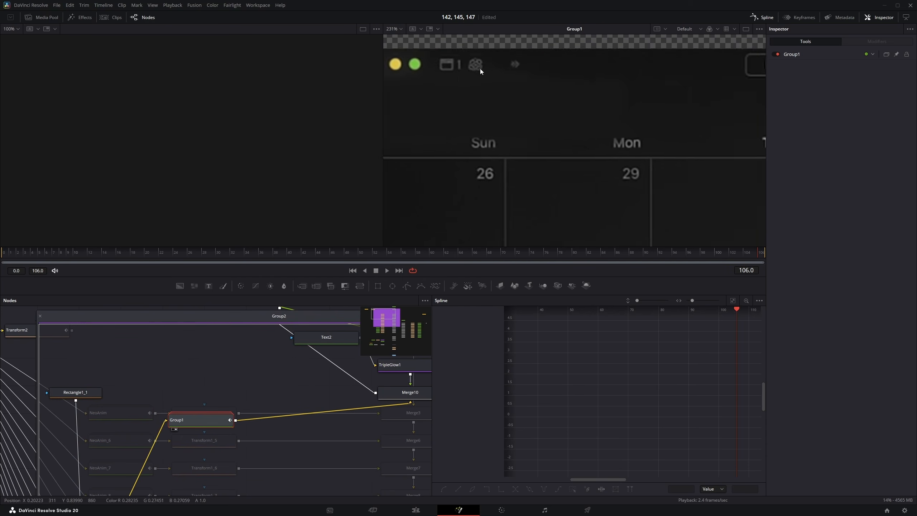
{"action": "scroll", "coordinate": [506, 72], "scroll_direction": "left", "scroll_amount": 2}
{"action": "scroll", "coordinate": [505, 86], "scroll_direction": "down", "scroll_amount": 5}
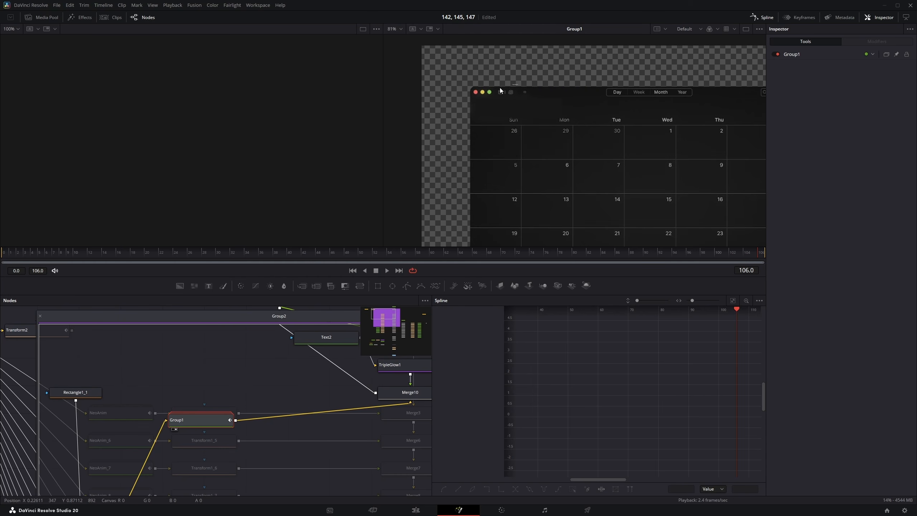
Step: View Text2, TripleGlow1 and Merge10 in turn to examine how the glowing date title is added over the calendar
{"action": "left_click_drag", "start_coordinate": [378, 391], "coordinate": [308, 396]}
{"action": "left_click", "coordinate": [251, 350]}
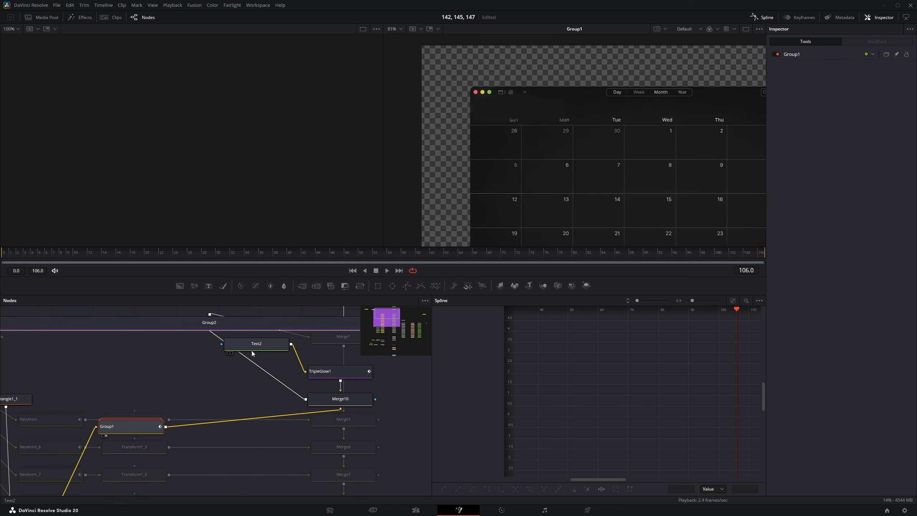
{"action": "key", "text": "2"}
{"action": "left_click", "coordinate": [339, 399]}
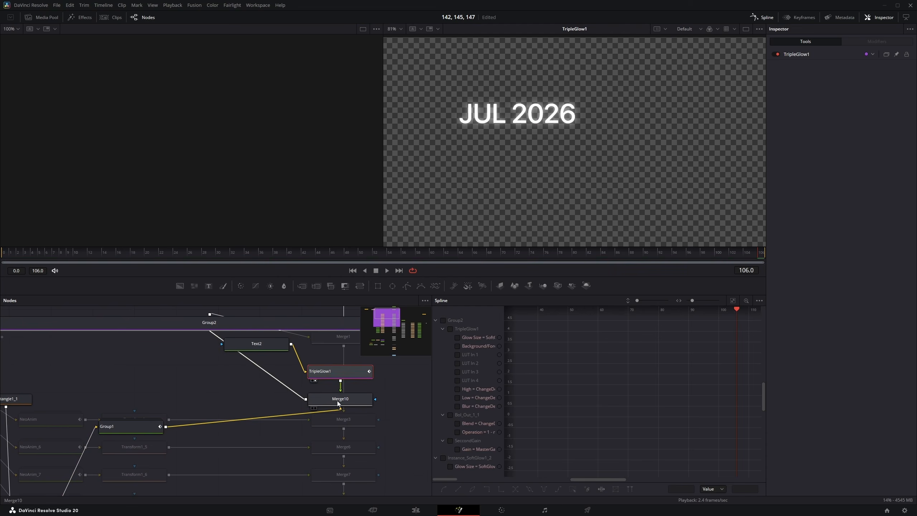
{"action": "key", "text": "2"}
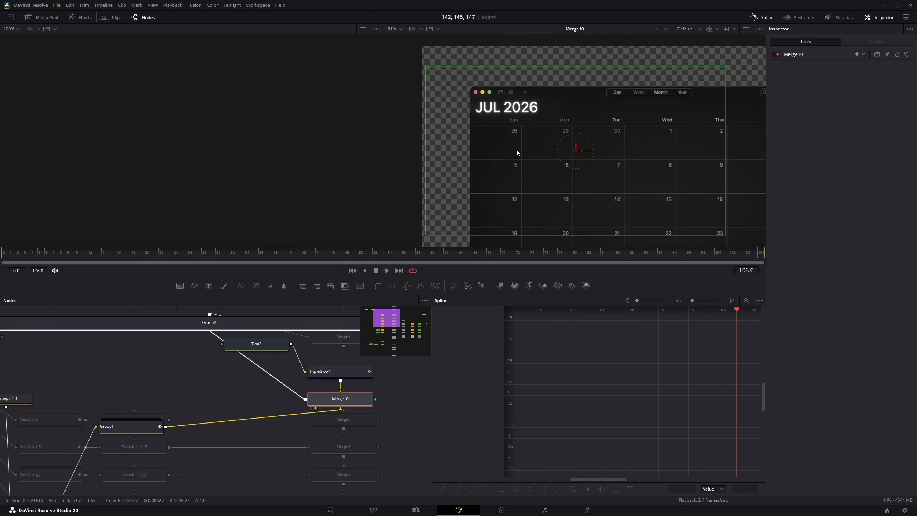
{"action": "scroll", "coordinate": [249, 350], "scroll_direction": "down", "scroll_amount": 5}
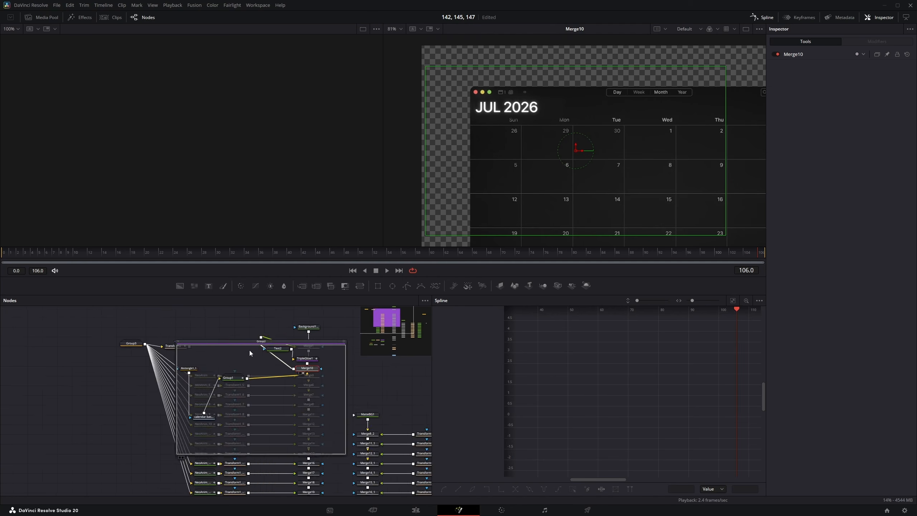
Step: Collapse Group2, view the calendar merges down to Merge3, and view Group3 that feeds the NeoAnim nodes
{"action": "key", "text": "ctrl+e"}
{"action": "left_click", "coordinate": [294, 388]}
{"action": "key", "text": "2"}
{"action": "key", "text": "ctrl+f"}
{"action": "left_click", "coordinate": [423, 388]}
{"action": "key", "text": "2"}
{"action": "left_click_drag", "start_coordinate": [307, 445], "coordinate": [152, 334]}
{"action": "left_click", "coordinate": [285, 336]}
{"action": "key", "text": "2"}
{"action": "left_click", "coordinate": [174, 364]}
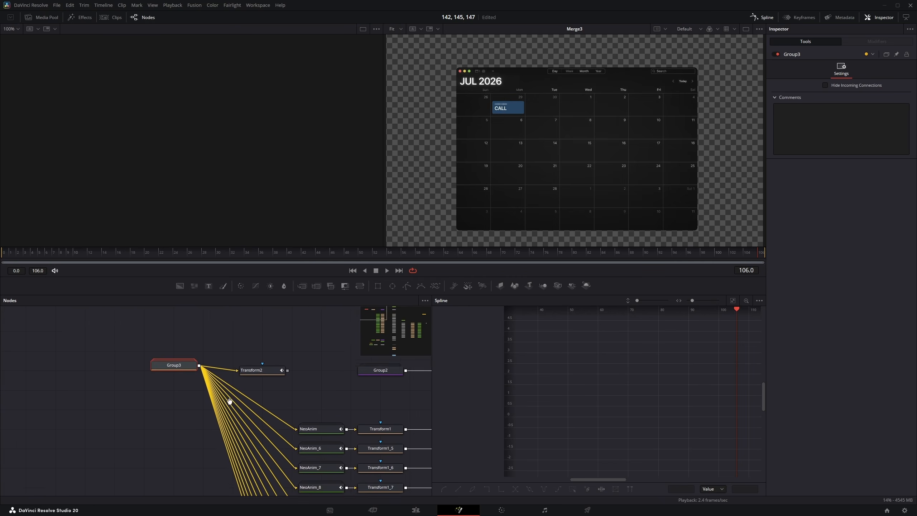
{"action": "key", "text": "2"}
{"action": "left_click_drag", "start_coordinate": [229, 401], "coordinate": [278, 445]}
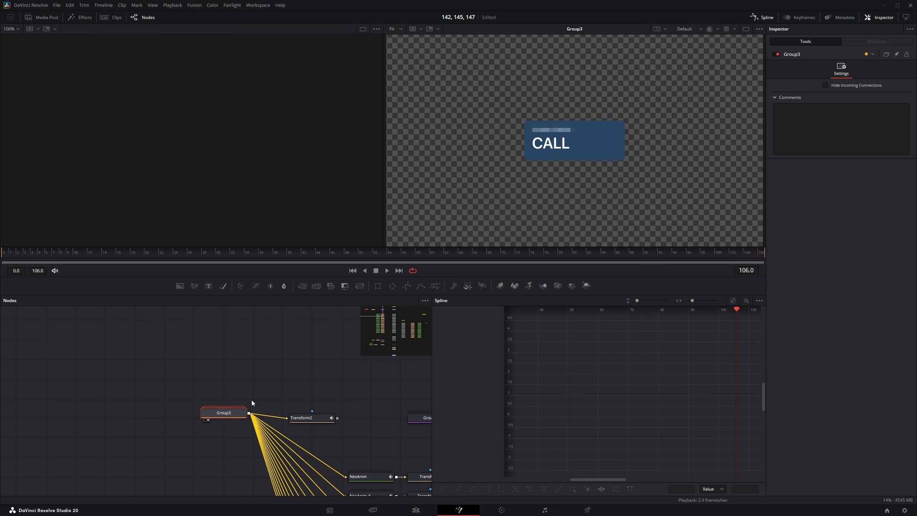
Step: Expand Group3 and examine Background1_4's colour, its Rectangle1_2 mask, and the Text1 title combined in Merge4
{"action": "key", "text": "ctrl+e"}
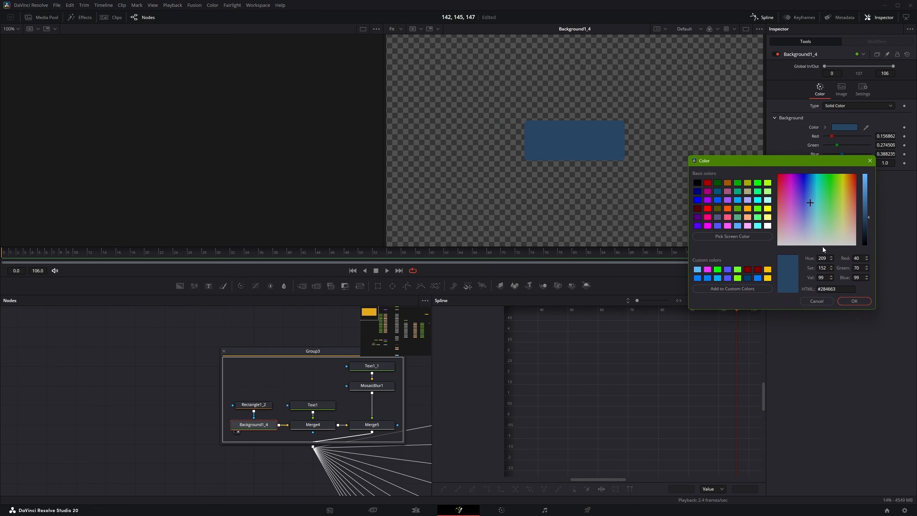
{"action": "left_click", "coordinate": [844, 302]}
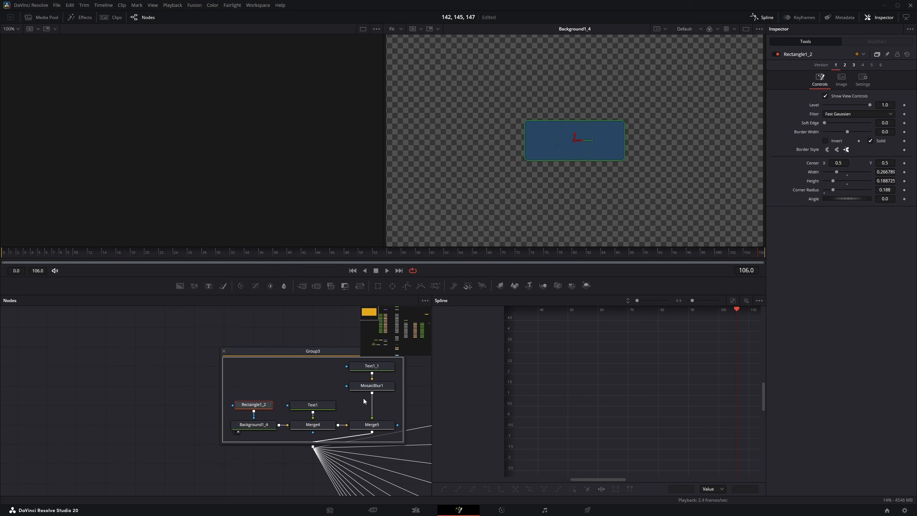
{"action": "left_click", "coordinate": [317, 404]}
{"action": "key", "text": "2"}
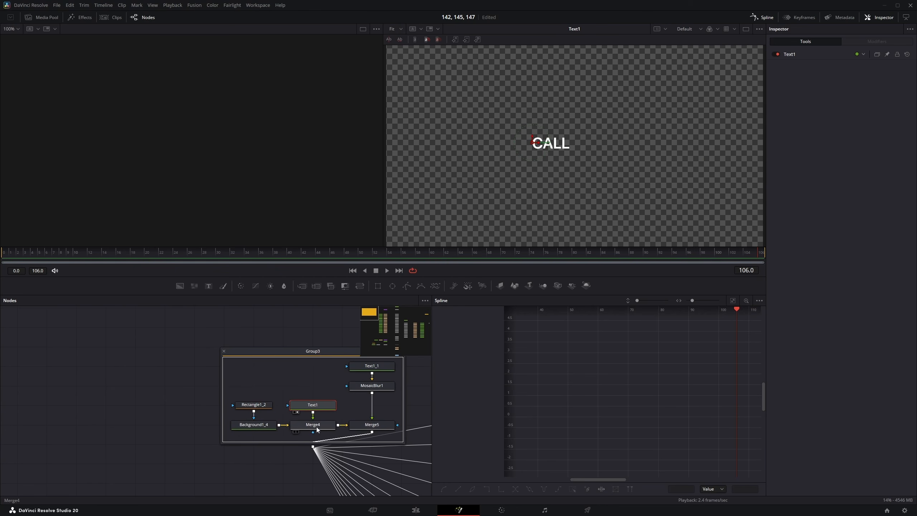
{"action": "key", "text": "2"}
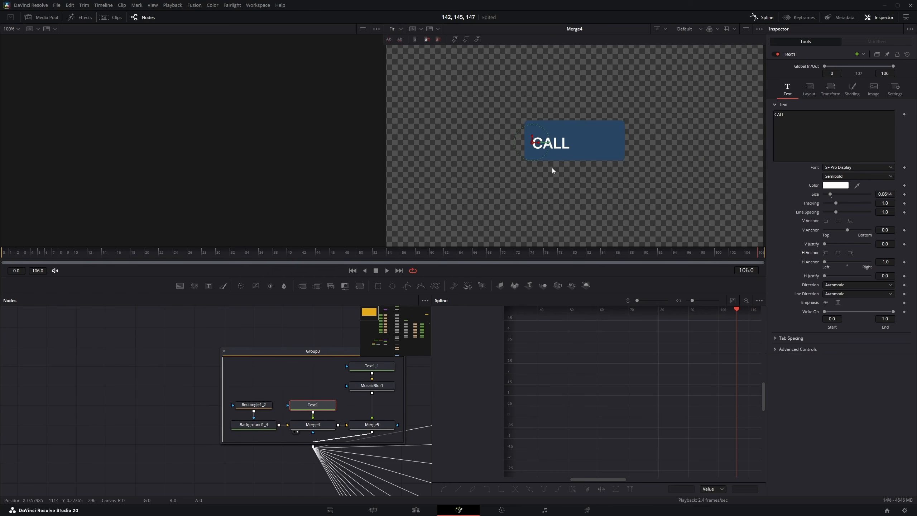
Step: View Text1_1, MosaicBlur1 and Merge5 in turn to examine how the pixelated time label is added to the event card
{"action": "left_click", "coordinate": [374, 365]}
{"action": "key", "text": "2"}
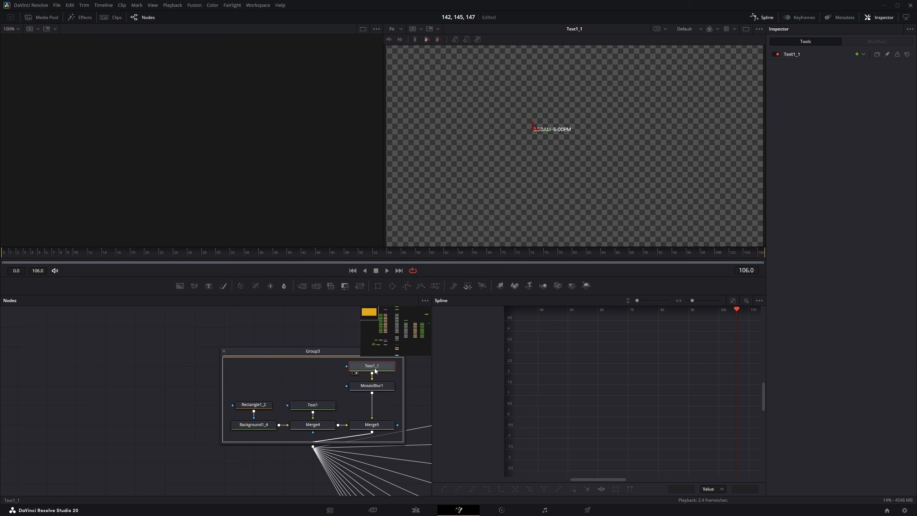
{"action": "scroll", "coordinate": [540, 194], "scroll_direction": "up", "scroll_amount": 2}
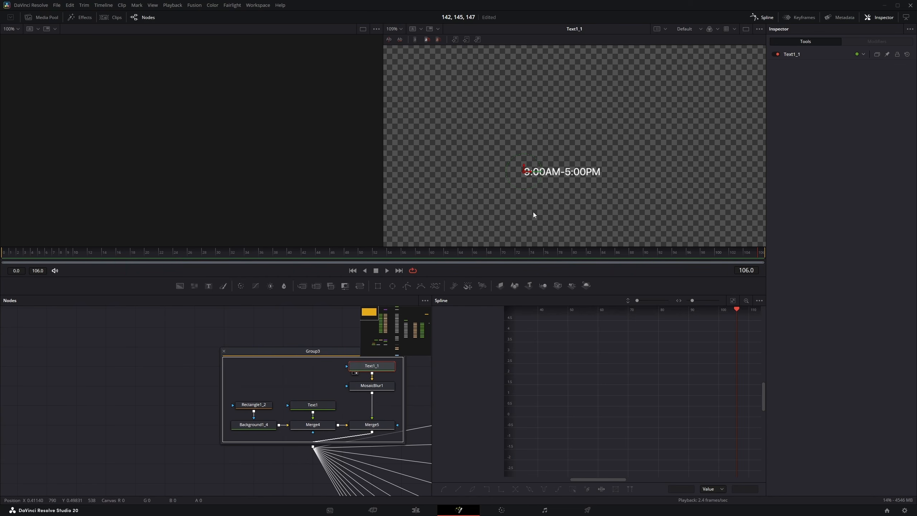
{"action": "left_click", "coordinate": [366, 386]}
{"action": "key", "text": "2"}
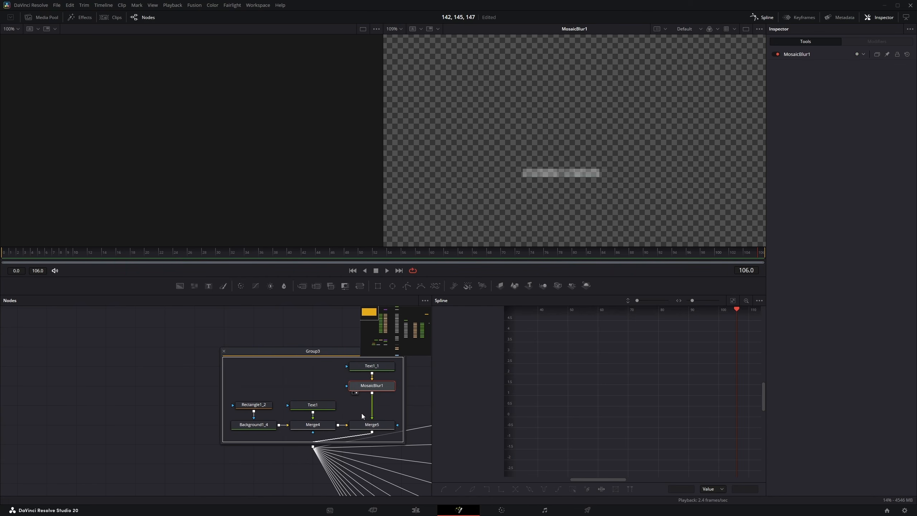
{"action": "left_click", "coordinate": [362, 425]}
{"action": "key", "text": "2"}
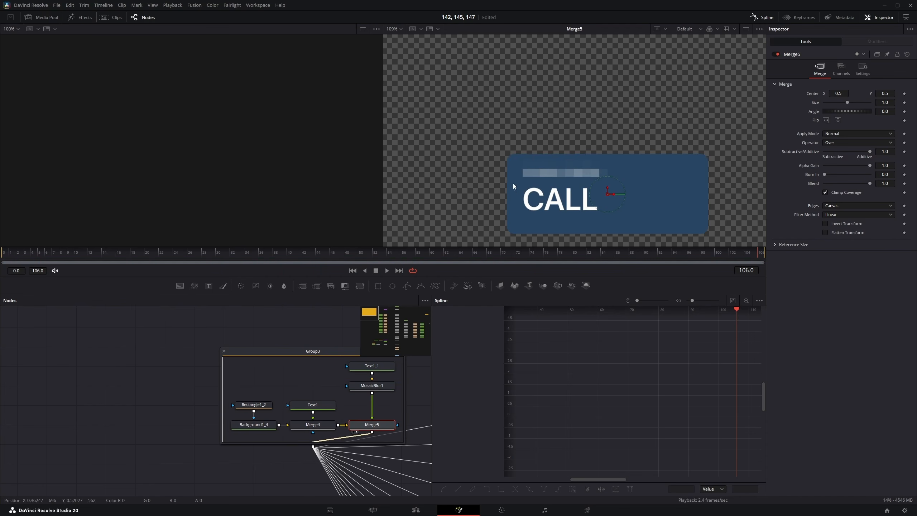
{"action": "left_click_drag", "start_coordinate": [419, 80], "coordinate": [745, 251]}
{"action": "key", "text": "ctrl+f"}
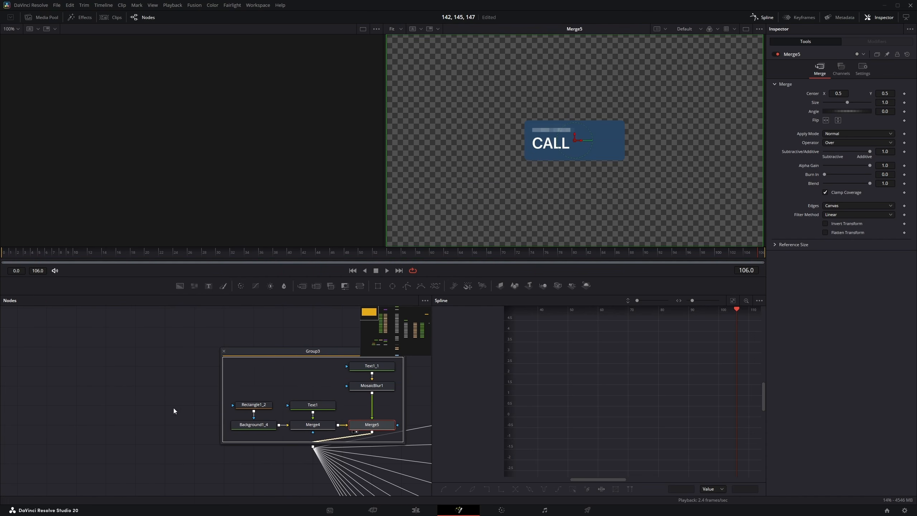
Step: Collapse Group3, then view and expand Group3_1, which feeds the second set of calendar events
{"action": "left_click", "coordinate": [223, 351]}
{"action": "scroll", "coordinate": [227, 354], "scroll_direction": "down", "scroll_amount": 3}
{"action": "left_click_drag", "start_coordinate": [299, 389], "coordinate": [147, 409]}
{"action": "left_click_drag", "start_coordinate": [292, 438], "coordinate": [158, 364]}
{"action": "scroll", "coordinate": [345, 347], "scroll_direction": "up", "scroll_amount": 2}
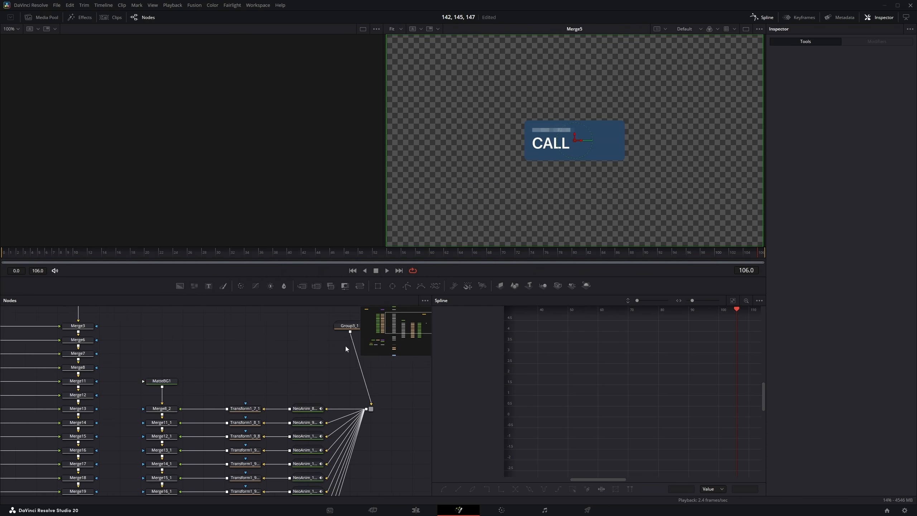
{"action": "left_click_drag", "start_coordinate": [290, 347], "coordinate": [235, 399]}
{"action": "left_click", "coordinate": [315, 364]}
{"action": "key", "text": "2"}
{"action": "double_click", "coordinate": [323, 364]}
{"action": "scroll", "coordinate": [299, 395], "scroll_direction": "up", "scroll_amount": 2}
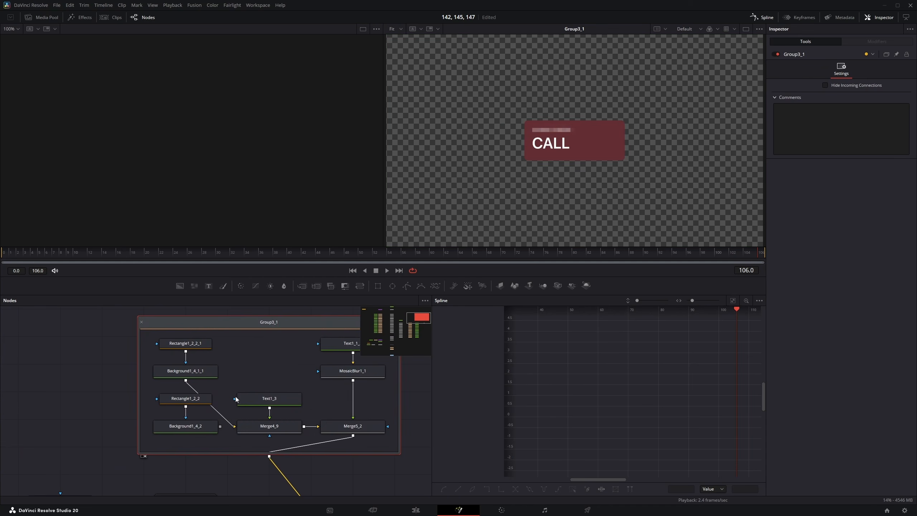
Step: Compare Background1_4_2 with Background1_4_1_1 inside Group3_1 and open the latter's colour settings
{"action": "left_click", "coordinate": [185, 371]}
{"action": "left_click", "coordinate": [186, 426]}
{"action": "key", "text": "2"}
{"action": "left_click", "coordinate": [798, 54]}
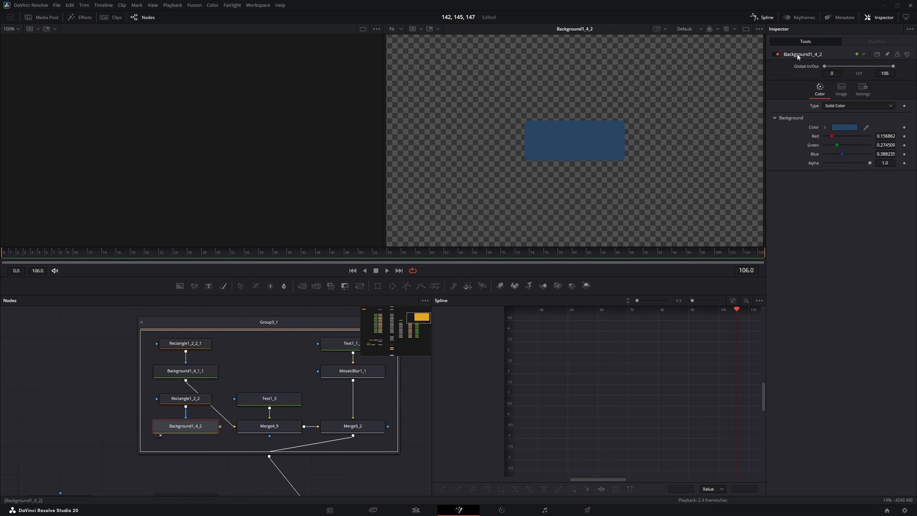
{"action": "left_click", "coordinate": [194, 373]}
{"action": "key", "text": "2"}
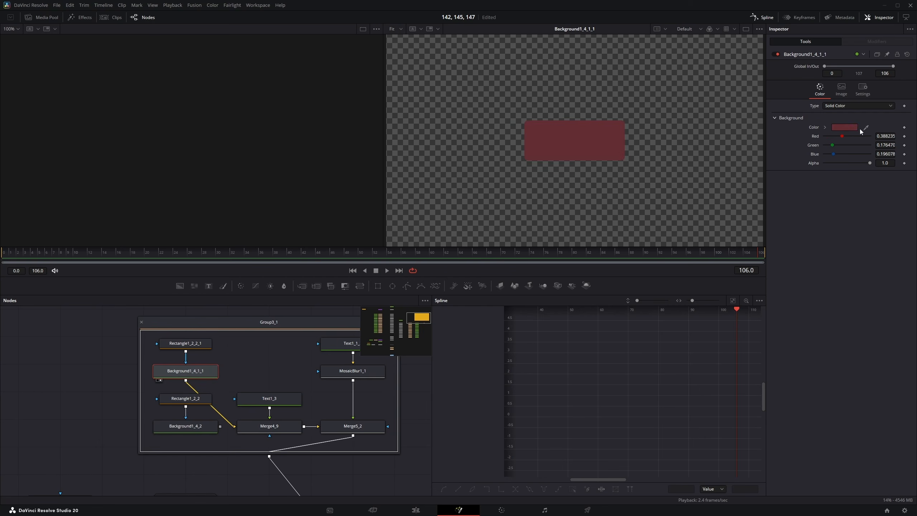
{"action": "left_click", "coordinate": [844, 127]}
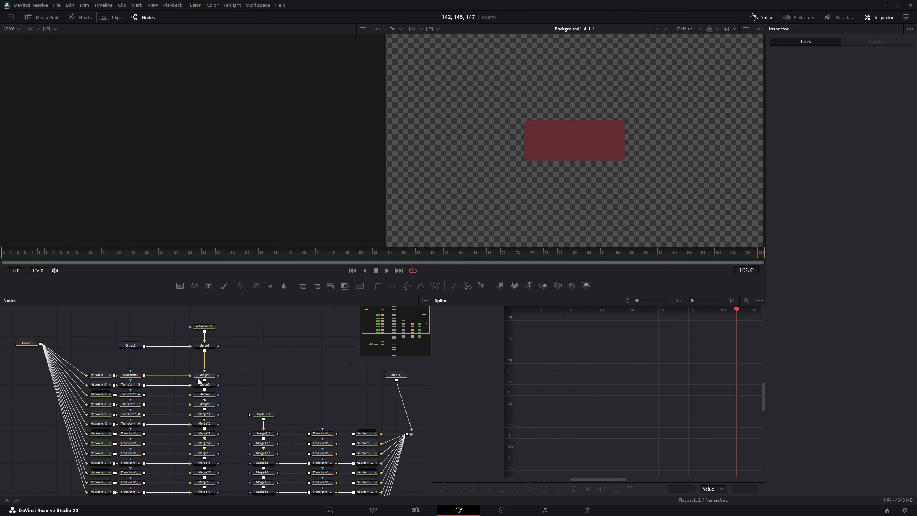
Step: View the first NeoAnim node after Group3, play its scale-in animation, and try its Out option on and off
{"action": "scroll", "coordinate": [78, 377], "scroll_direction": "up", "scroll_amount": 3}
{"action": "left_click_drag", "start_coordinate": [78, 377], "coordinate": [220, 405]}
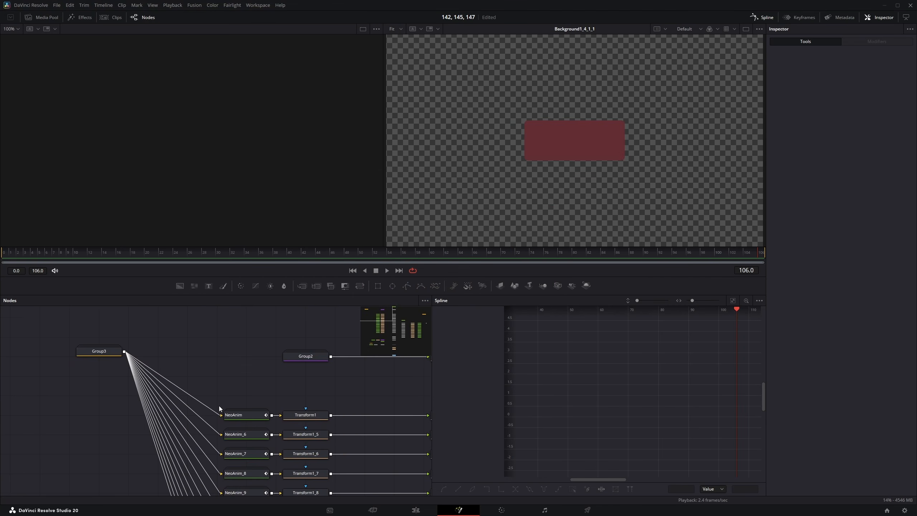
{"action": "left_click", "coordinate": [93, 355]}
{"action": "left_click", "coordinate": [241, 416]}
{"action": "key", "text": "2"}
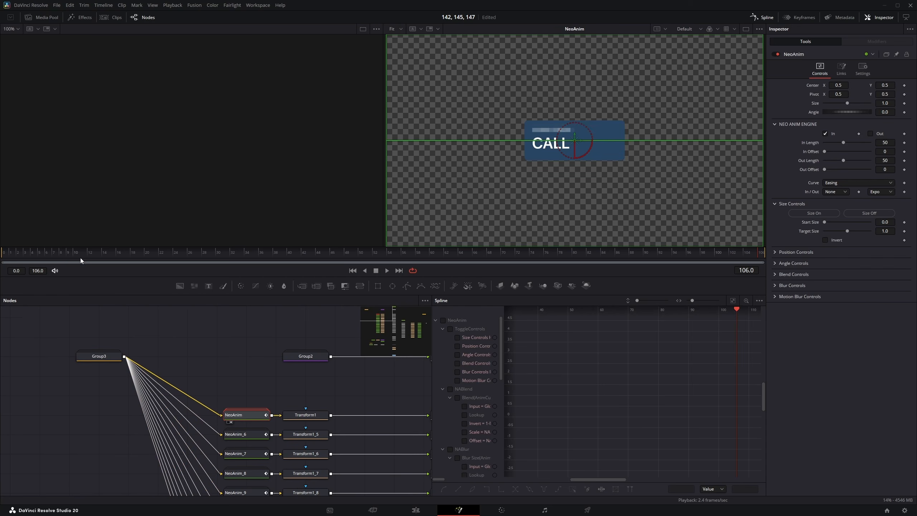
{"action": "key", "text": "space"}
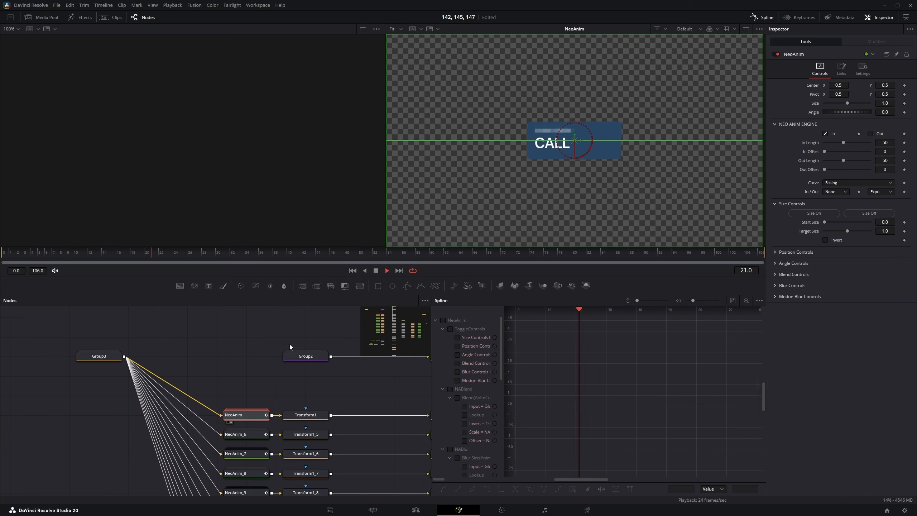
{"action": "key", "text": "space"}
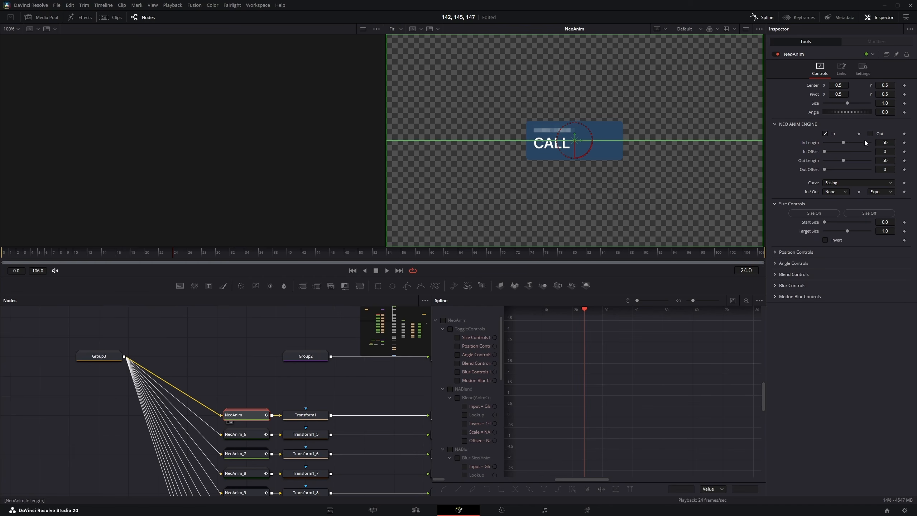
{"action": "key", "text": "space"}
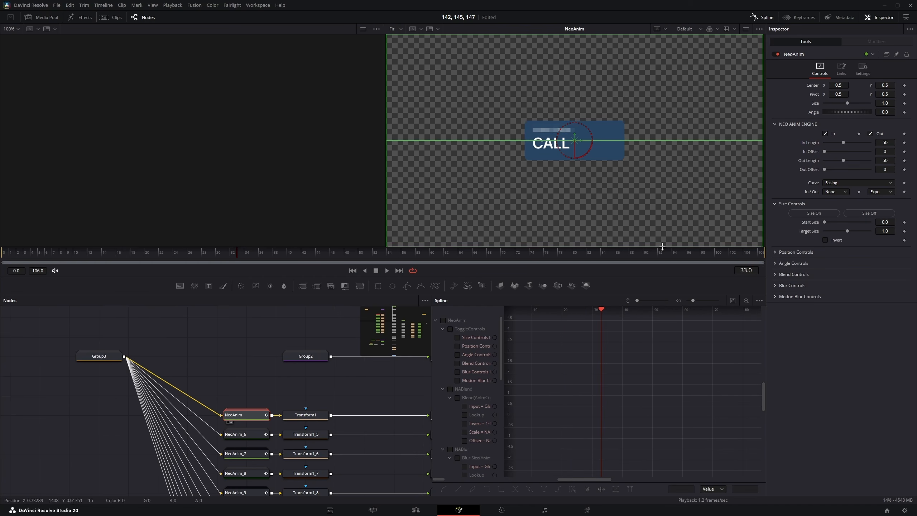
{"action": "left_click", "coordinate": [870, 133]}
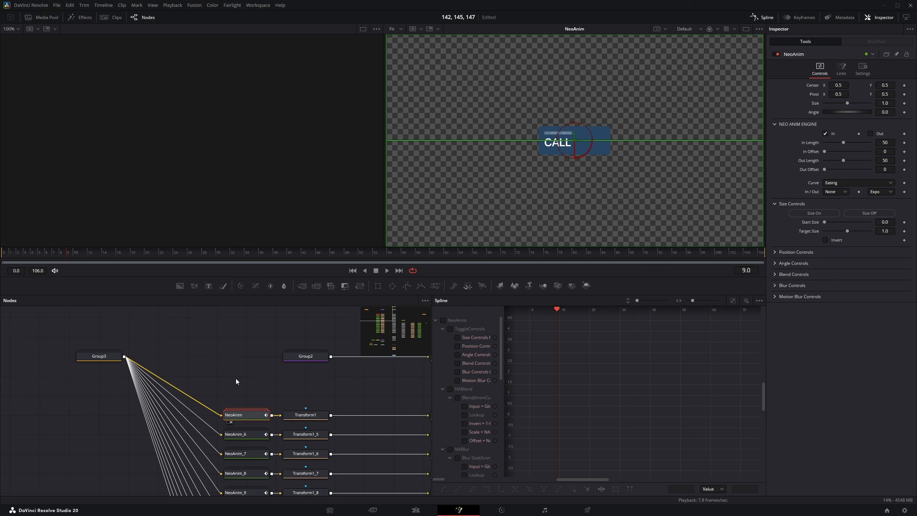
Step: Add a Transform node between Group3 and Group2, feed it from Group3, and show it in the viewer
{"action": "left_click", "coordinate": [216, 341]}
{"action": "left_click_drag", "start_coordinate": [359, 287], "coordinate": [223, 363]}
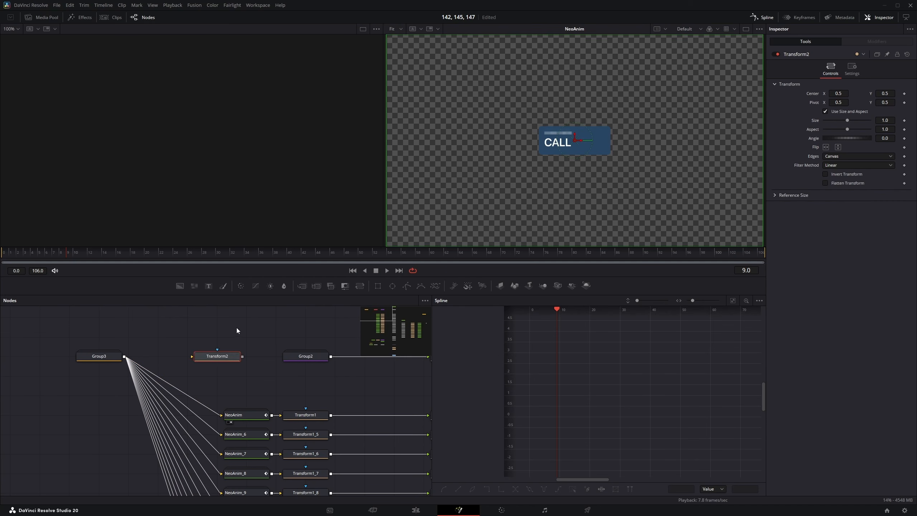
{"action": "scroll", "coordinate": [174, 363], "scroll_direction": "up", "scroll_amount": 3}
{"action": "key", "text": "1"}
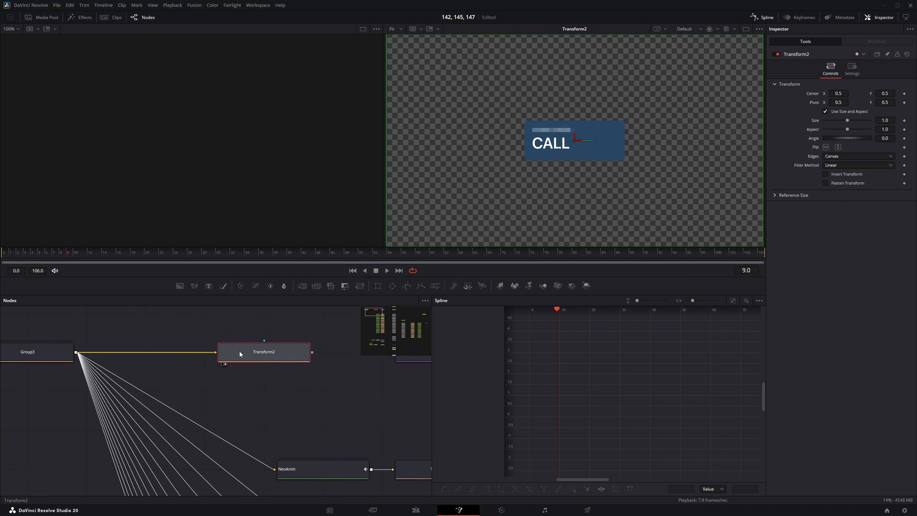
Step: Keyframe Transform2's Size at 0.0 on frame 0 and 1.0 on frame 30, and fit the curve in the Spline editor
{"action": "left_click", "coordinate": [3, 253]}
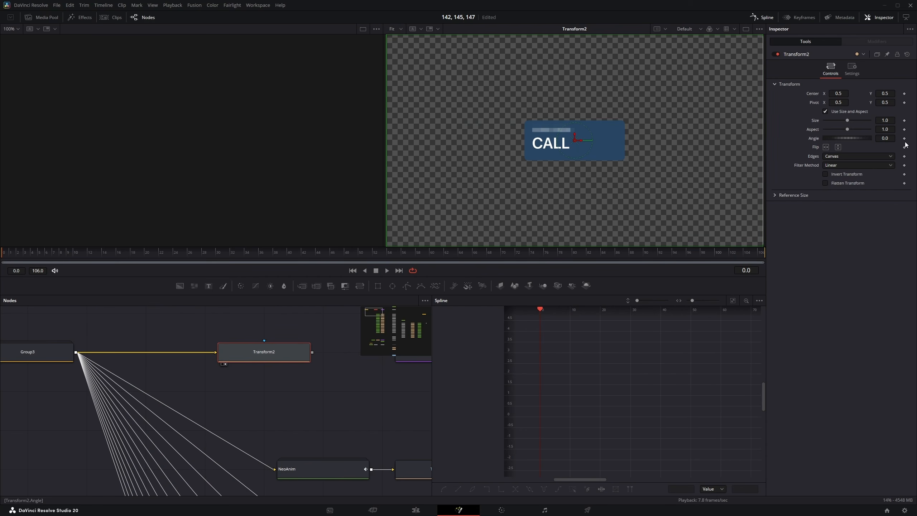
{"action": "left_click", "coordinate": [904, 121]}
{"action": "left_click_drag", "start_coordinate": [847, 121], "coordinate": [801, 120]}
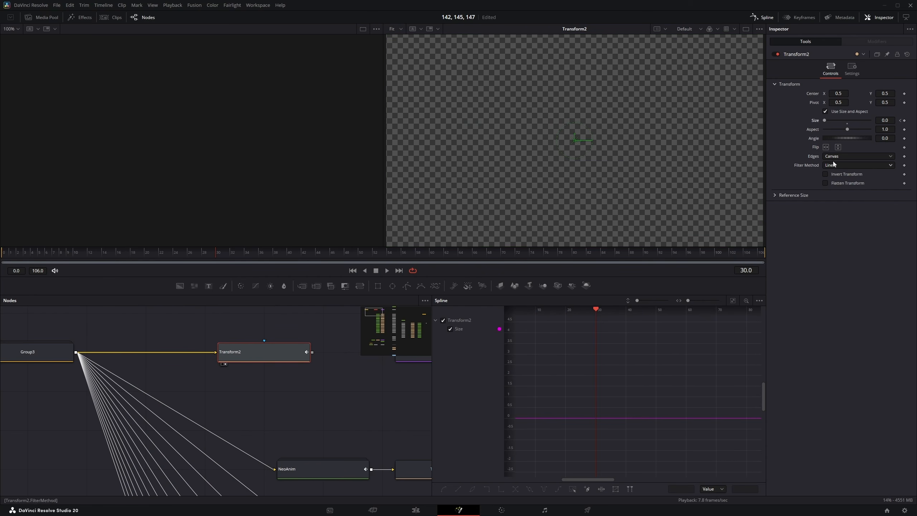
{"action": "double_click", "coordinate": [847, 123]}
{"action": "key", "text": "ctrl+f"}
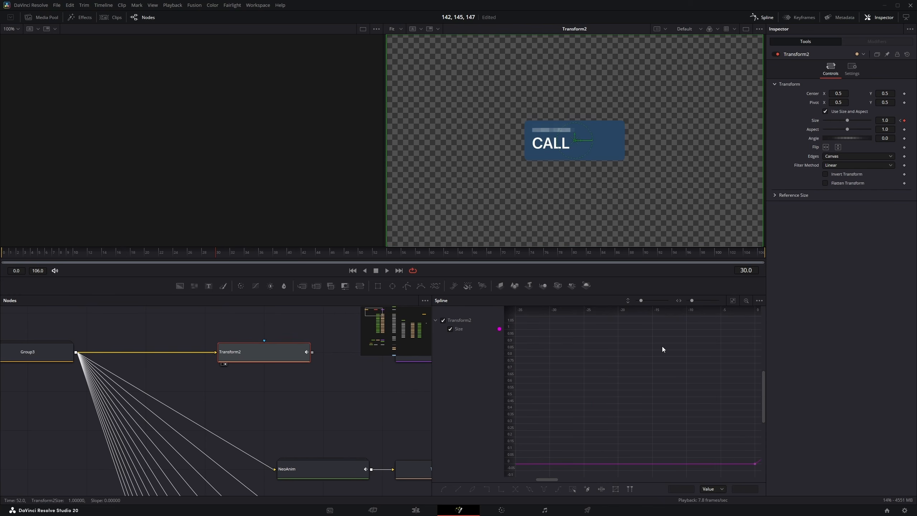
Step: Smooth both Size keyframes, steepen the first handle for a fast start with a slow finish, and preview the animation
{"action": "scroll", "coordinate": [624, 394], "scroll_direction": "down", "scroll_amount": 1}
{"action": "left_click_drag", "start_coordinate": [537, 458], "coordinate": [756, 317]}
{"action": "key", "text": "s"}
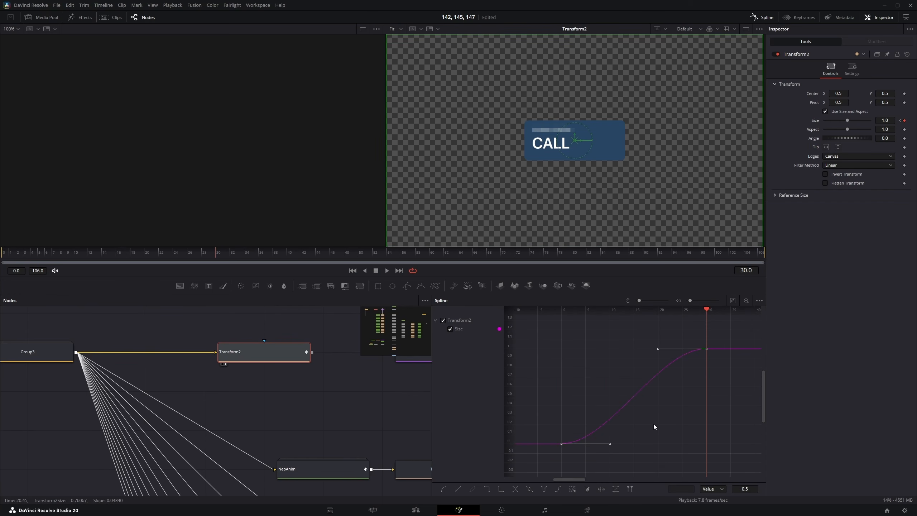
{"action": "left_click_drag", "start_coordinate": [609, 446], "coordinate": [578, 350]}
{"action": "key", "text": "space"}
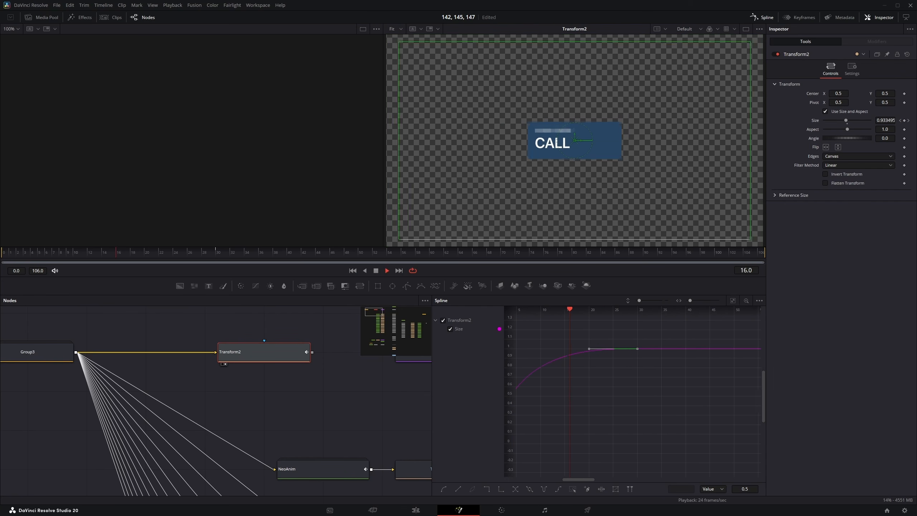
{"action": "left_click", "coordinate": [130, 252]}
Step: Copy the Group3 and Transform2 pair and paste ten copies in a column in empty space of the node graph
{"action": "left_click_drag", "start_coordinate": [236, 384], "coordinate": [233, 363]}
{"action": "scroll", "coordinate": [180, 347], "scroll_direction": "down", "scroll_amount": 6}
{"action": "scroll", "coordinate": [163, 346], "scroll_direction": "up", "scroll_amount": 3}
{"action": "left_click_drag", "start_coordinate": [163, 346], "coordinate": [292, 372]}
{"action": "left_click_drag", "start_coordinate": [185, 389], "coordinate": [230, 344]}
{"action": "left_click", "coordinate": [113, 350]}
{"action": "left_click_drag", "start_coordinate": [46, 377], "coordinate": [114, 347]}
{"action": "key", "text": "ctrl+v"}
{"action": "key", "text": "ctrl+v"}
{"action": "key", "text": "ctrl+v"}
{"action": "key", "text": "ctrl+v"}
{"action": "key", "text": "ctrl+v"}
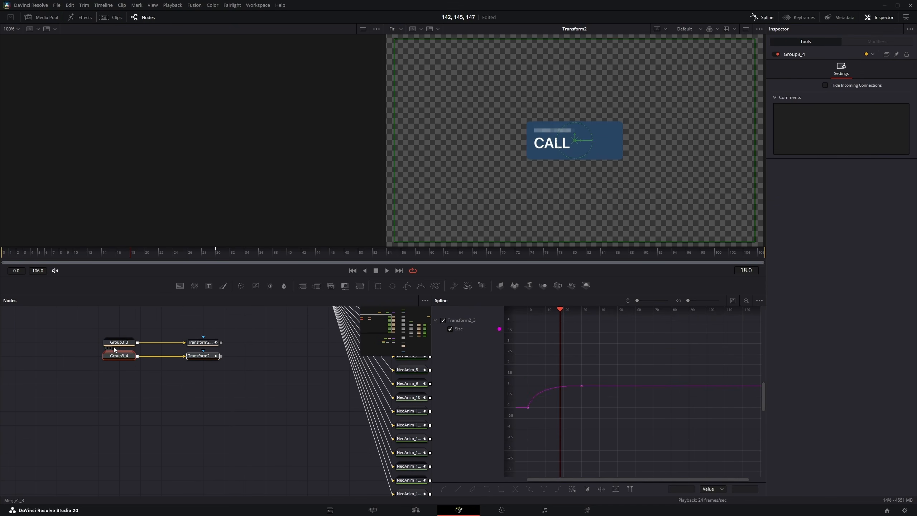
{"action": "left_click_drag", "start_coordinate": [225, 294], "coordinate": [227, 269]}
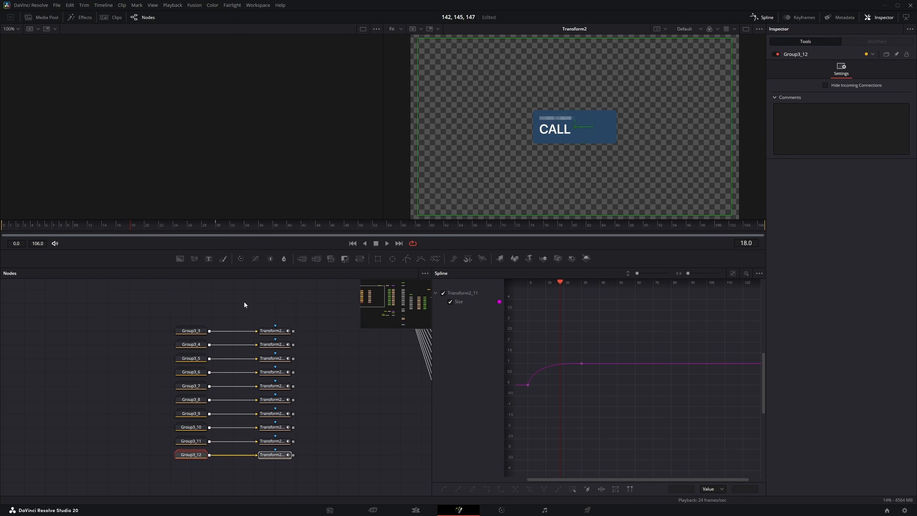
Step: View Group3_3 and Group3_4 alternately to compare the duplicated event cards
{"action": "left_click", "coordinate": [244, 302]}
{"action": "left_click_drag", "start_coordinate": [255, 333], "coordinate": [218, 328]}
{"action": "left_click", "coordinate": [155, 327]}
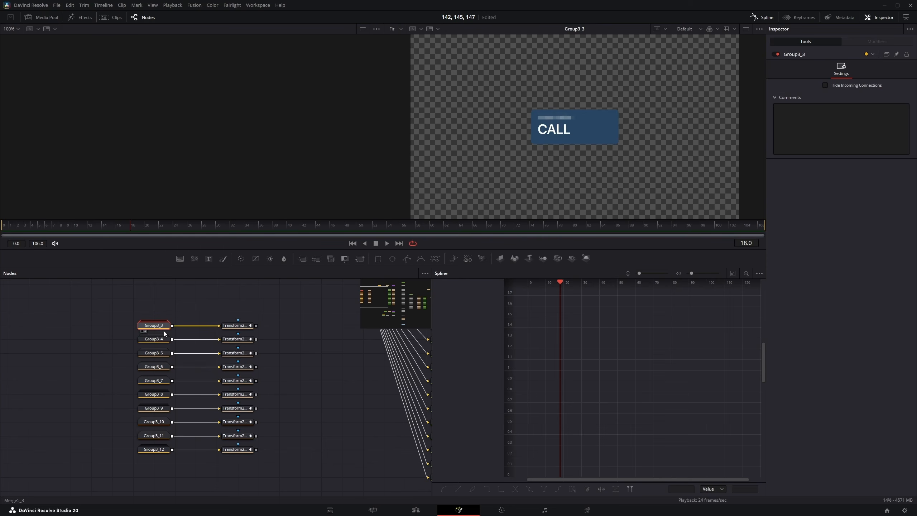
{"action": "left_click", "coordinate": [158, 340]}
{"action": "key", "text": "2"}
{"action": "left_click", "coordinate": [159, 327]}
{"action": "key", "text": "2"}
{"action": "left_click", "coordinate": [159, 340]}
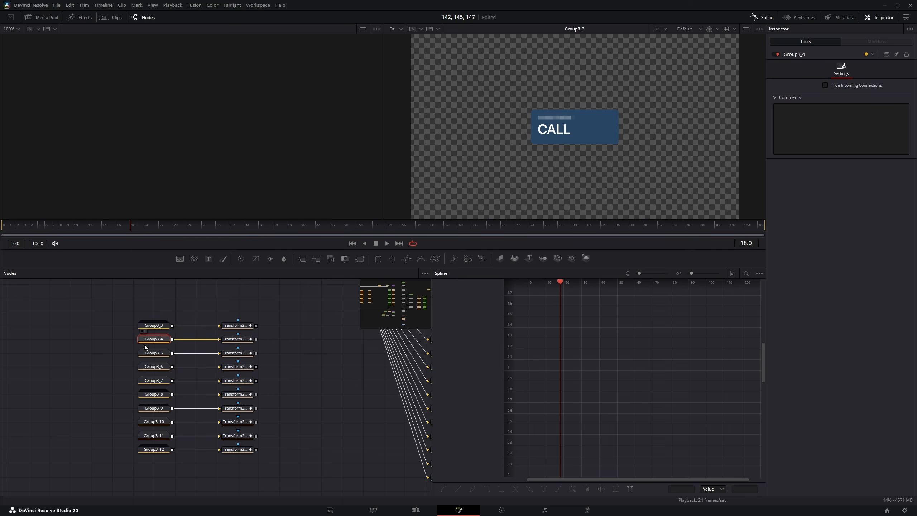
Step: Feed Group3_3 into the third and fourth Transform copies as well, and select all ten Transform copies
{"action": "left_click_drag", "start_coordinate": [172, 325], "coordinate": [218, 353]}
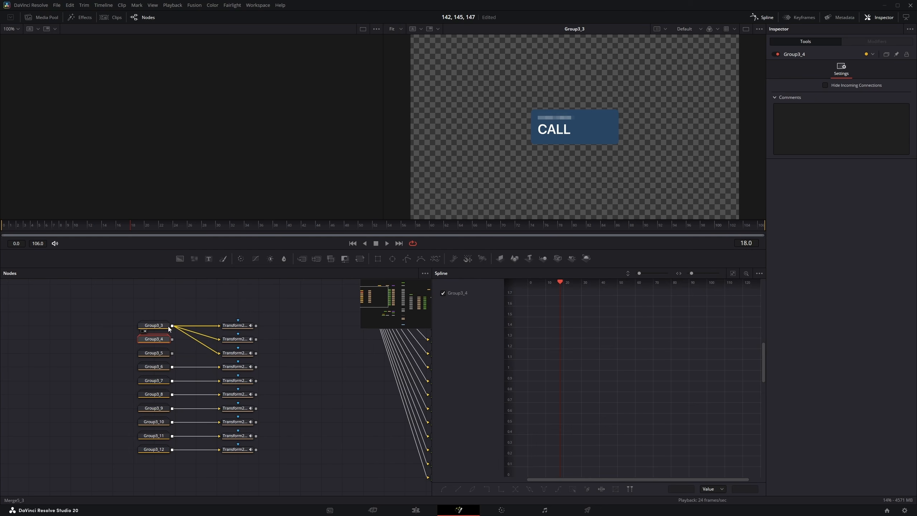
{"action": "left_click_drag", "start_coordinate": [173, 327], "coordinate": [219, 369]}
{"action": "left_click_drag", "start_coordinate": [262, 299], "coordinate": [237, 442]}
{"action": "left_click_drag", "start_coordinate": [274, 302], "coordinate": [237, 453]}
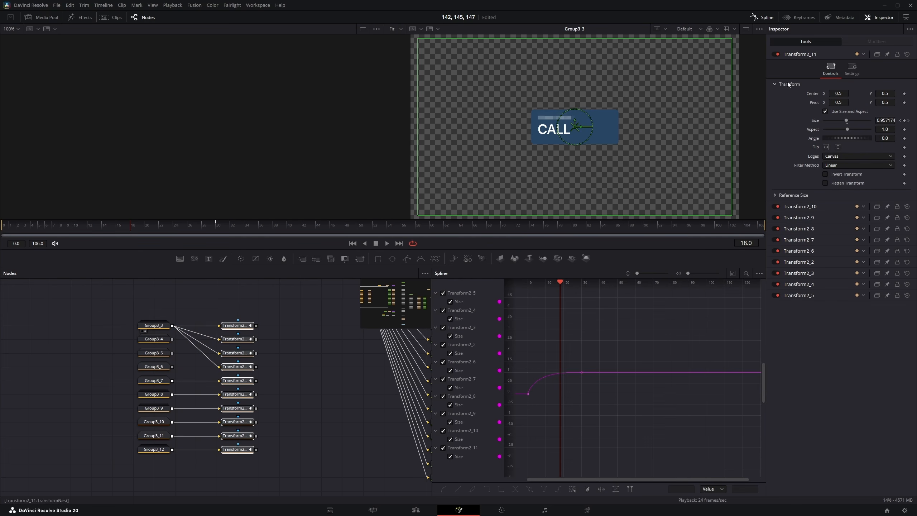
Step: Stagger the start times of the ten Transform2 copies in the Keyframes timeline, offsetting most by about two frames from the one before
{"action": "left_click", "coordinate": [793, 18]}
{"action": "left_click", "coordinate": [514, 335]}
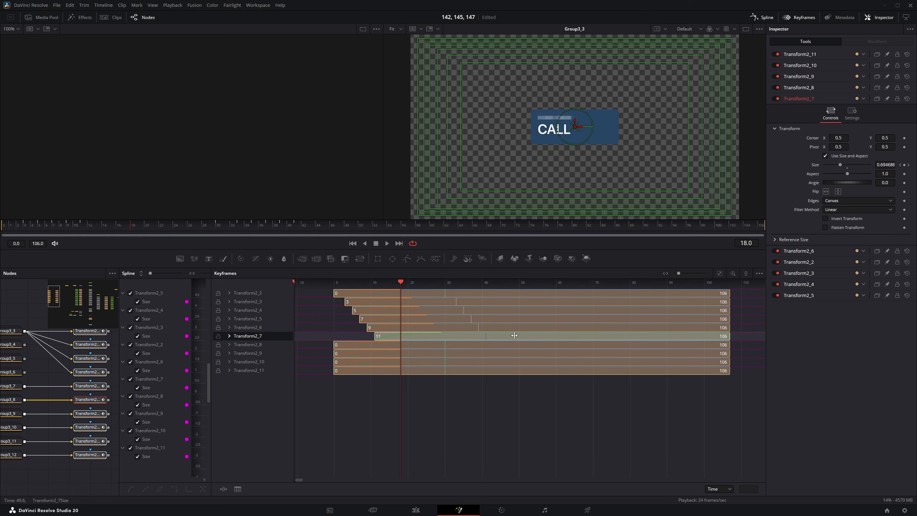
{"action": "left_click_drag", "start_coordinate": [474, 345], "coordinate": [527, 352]}
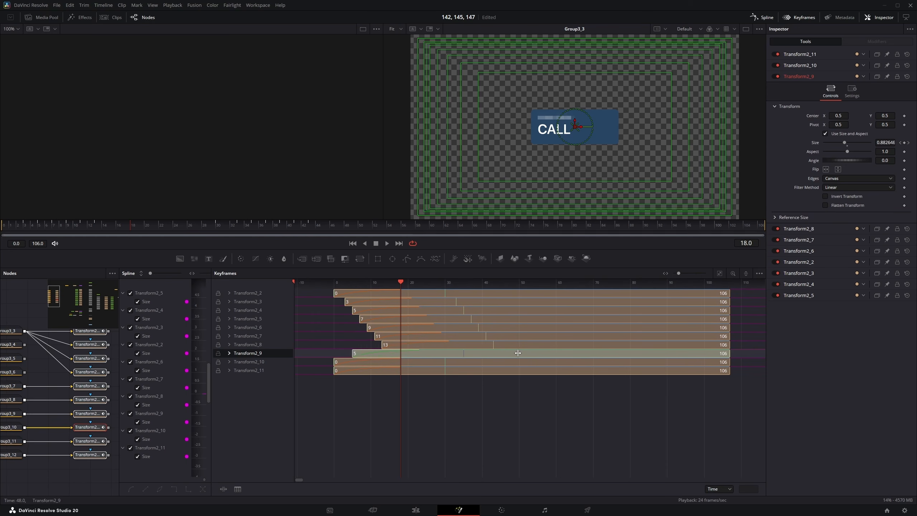
{"action": "left_click_drag", "start_coordinate": [527, 353], "coordinate": [558, 352]}
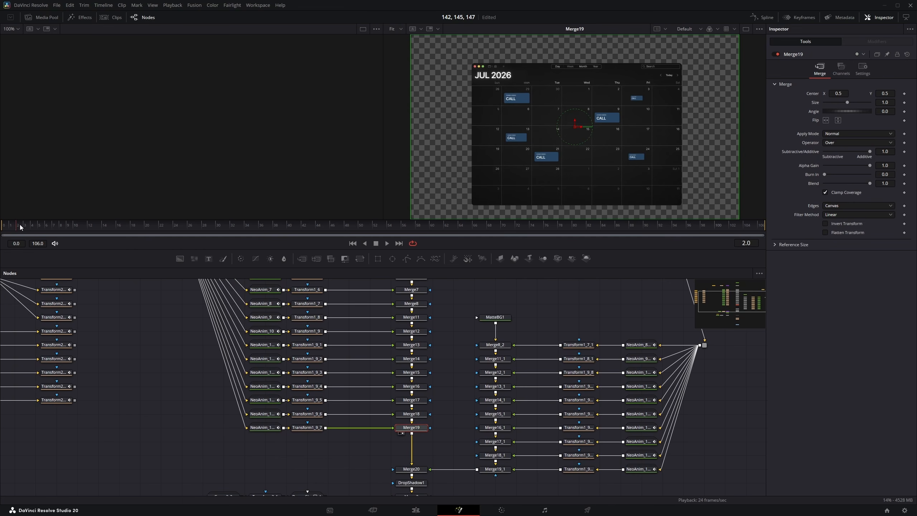
Step: Preview the blue events' animation at Merge19 from frame 0 and hide the Keyframes timeline
{"action": "left_click_drag", "start_coordinate": [21, 224], "coordinate": [2, 224]}
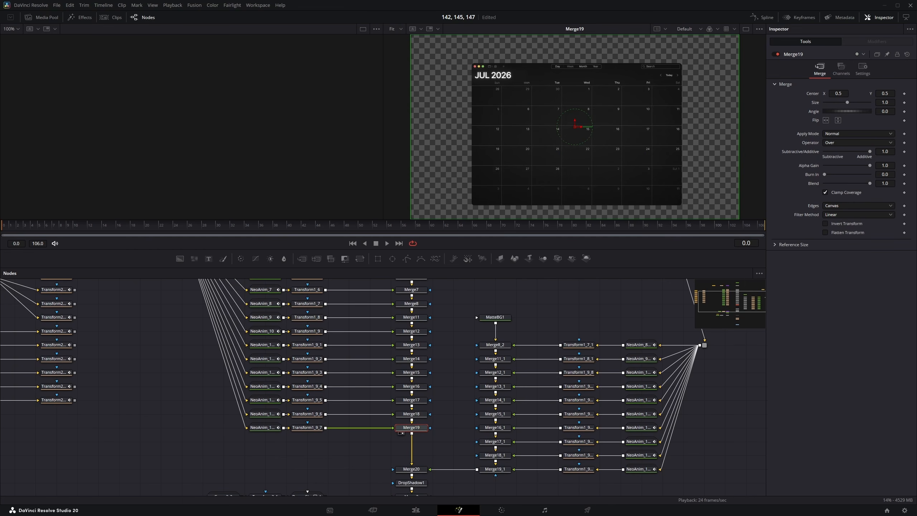
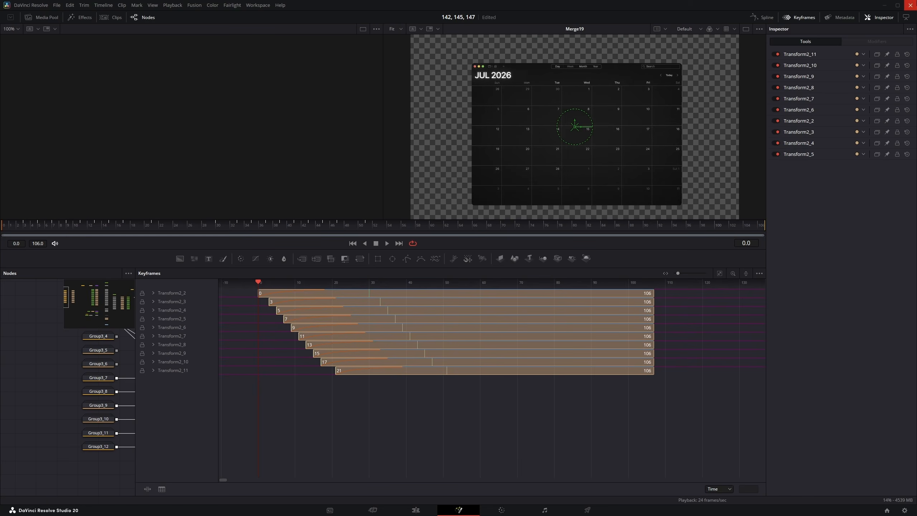
{"action": "left_click", "coordinate": [793, 20]}
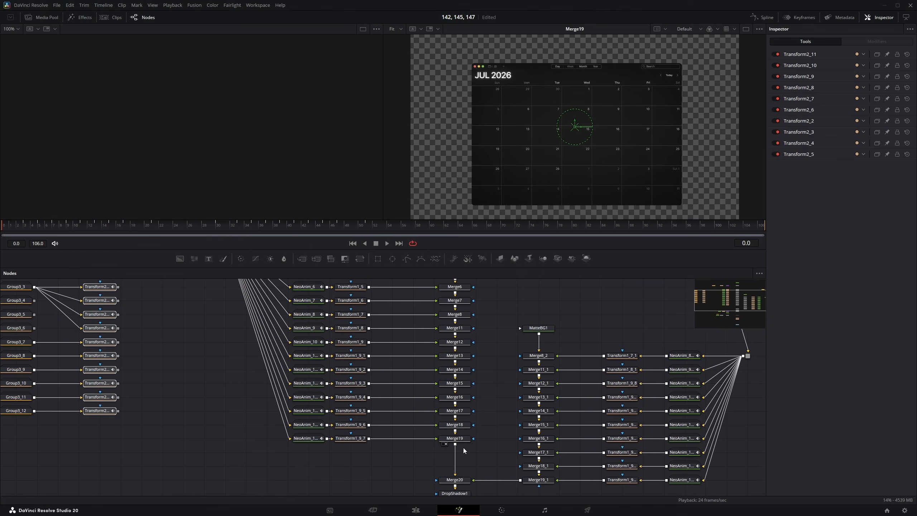
{"action": "left_click_drag", "start_coordinate": [18, 228], "coordinate": [402, 228]}
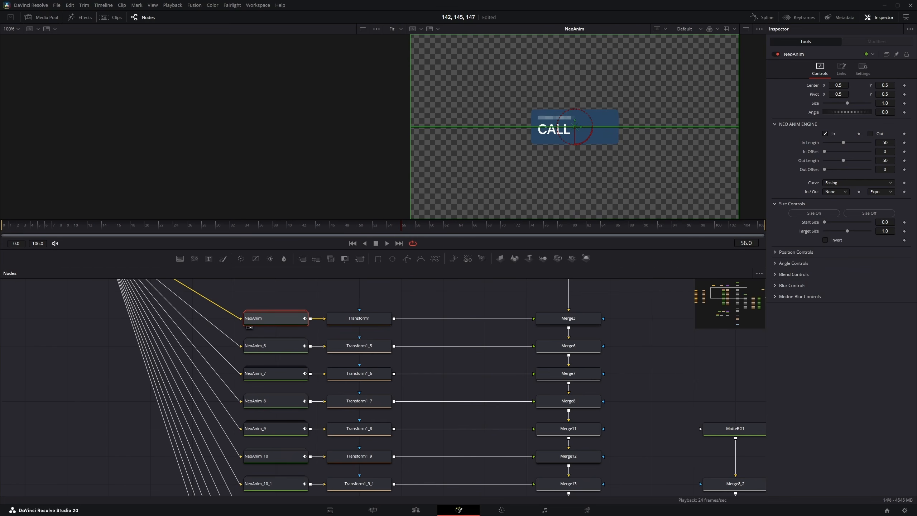
Step: Play the NeoAnim scale-in from its start, and view Transform1 and Merge3 to follow the first event onto the calendar
{"action": "left_click", "coordinate": [17, 225]}
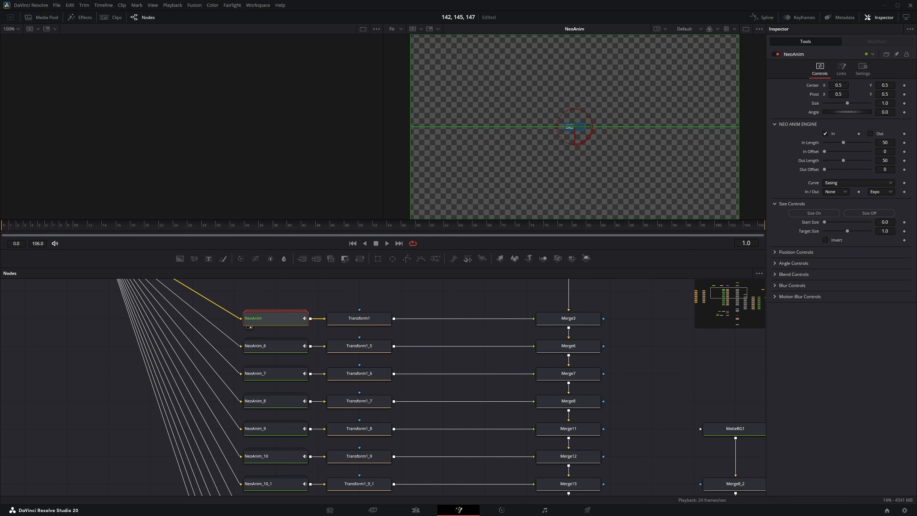
{"action": "key", "text": "space"}
{"action": "key", "text": "space"}
{"action": "left_click", "coordinate": [358, 319]}
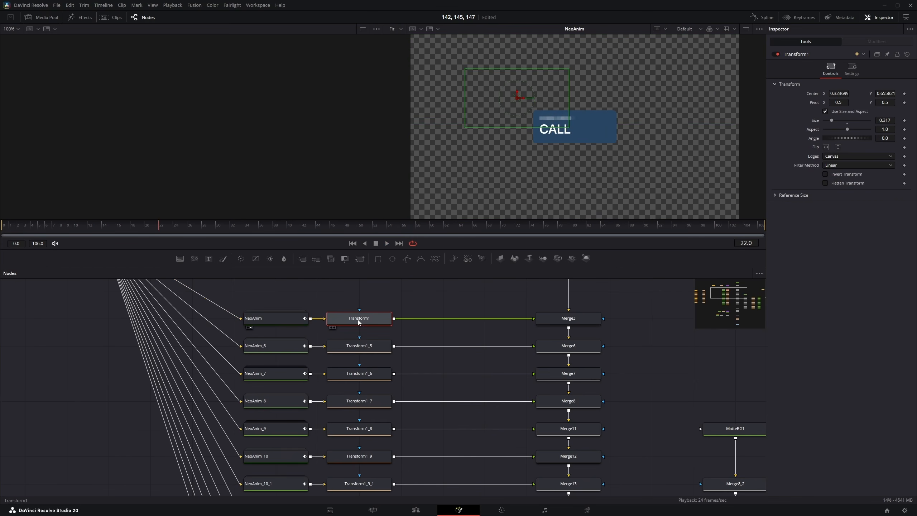
{"action": "key", "text": "1"}
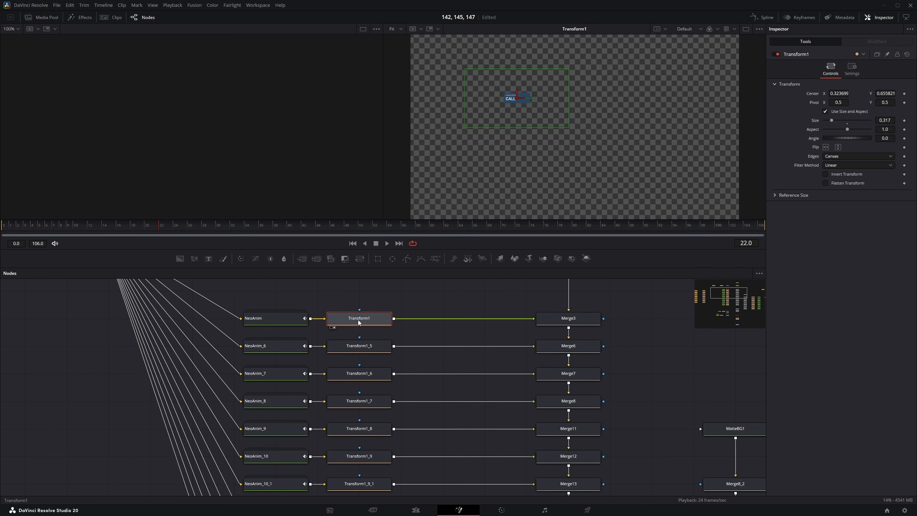
{"action": "left_click", "coordinate": [563, 319]}
{"action": "key", "text": "2"}
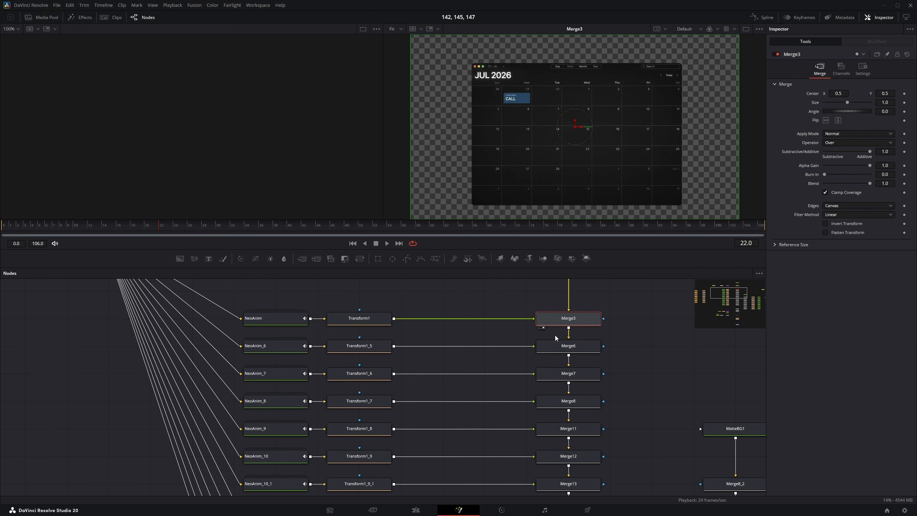
Step: View NeoAnim_6, Transform1_5 and Merge6 in turn to follow the second event onto the calendar
{"action": "left_click_drag", "start_coordinate": [444, 347], "coordinate": [423, 347]}
{"action": "left_click", "coordinate": [274, 347]}
{"action": "key", "text": "2"}
{"action": "left_click", "coordinate": [330, 347]}
{"action": "key", "text": "2"}
{"action": "left_click", "coordinate": [531, 346]}
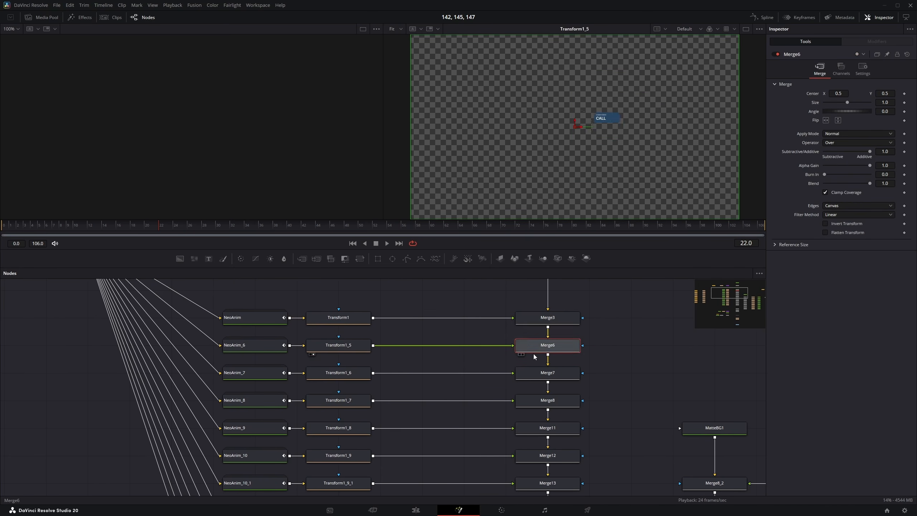
{"action": "key", "text": "2"}
Step: View the calendar at the following merges, Merge7 through Merge18, and scrub the blue events' animation from frame 0
{"action": "scroll", "coordinate": [535, 348], "scroll_direction": "down", "scroll_amount": 1}
{"action": "left_click", "coordinate": [545, 346]}
{"action": "key", "text": "2"}
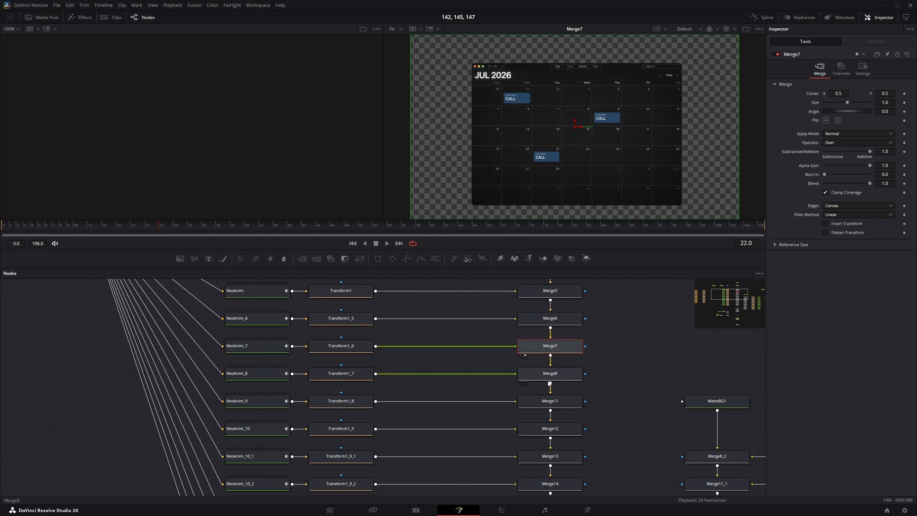
{"action": "left_click", "coordinate": [549, 382]}
{"action": "key", "text": "2"}
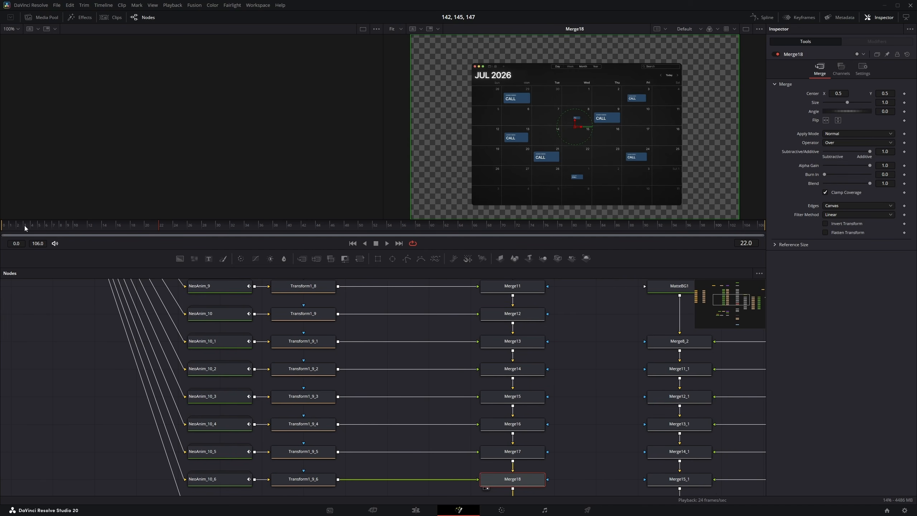
{"action": "left_click_drag", "start_coordinate": [24, 225], "coordinate": [4, 225]}
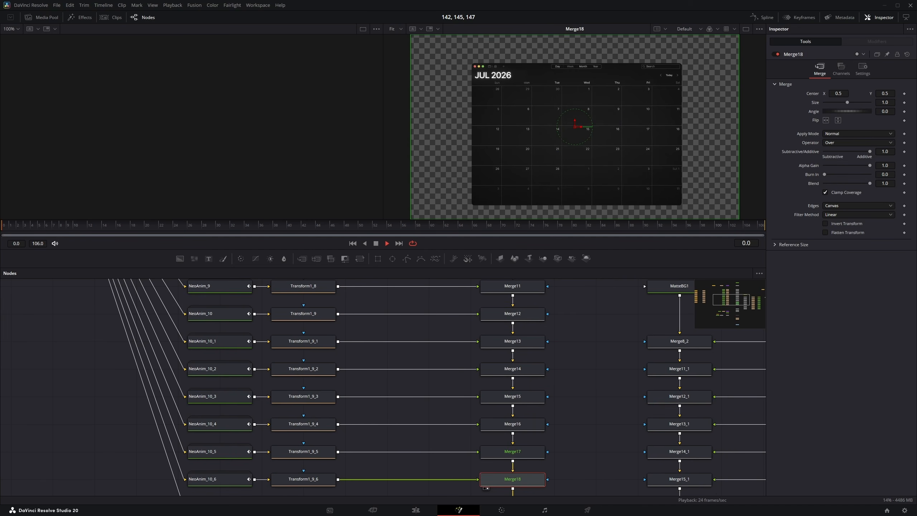
{"action": "left_click_drag", "start_coordinate": [73, 225], "coordinate": [593, 225]}
{"action": "left_click_drag", "start_coordinate": [596, 280], "coordinate": [548, 280]}
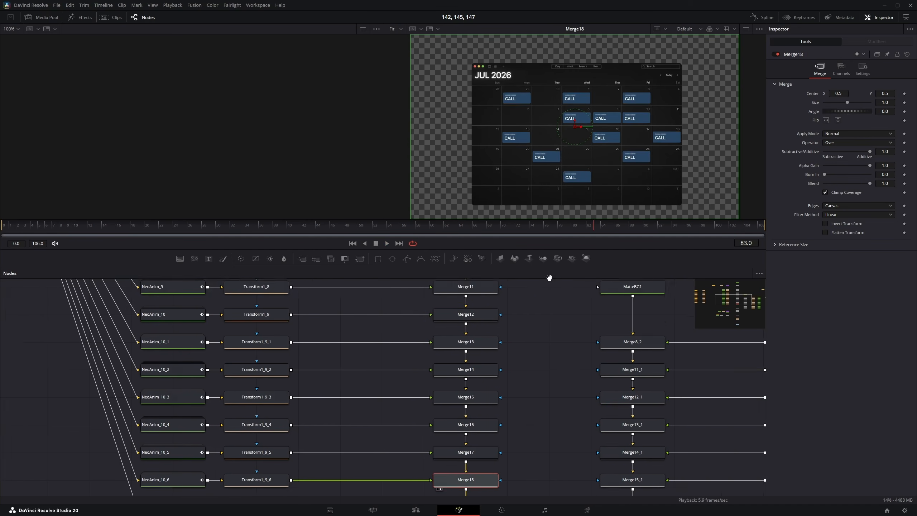
Step: View the red event chain at Merge19_1, scrub its animation, and trace the chain back to its source group, Group3_1
{"action": "scroll", "coordinate": [631, 460], "scroll_direction": "down", "scroll_amount": 2}
{"action": "left_click_drag", "start_coordinate": [632, 460], "coordinate": [391, 357]}
{"action": "left_click", "coordinate": [391, 448]}
{"action": "key", "text": "2"}
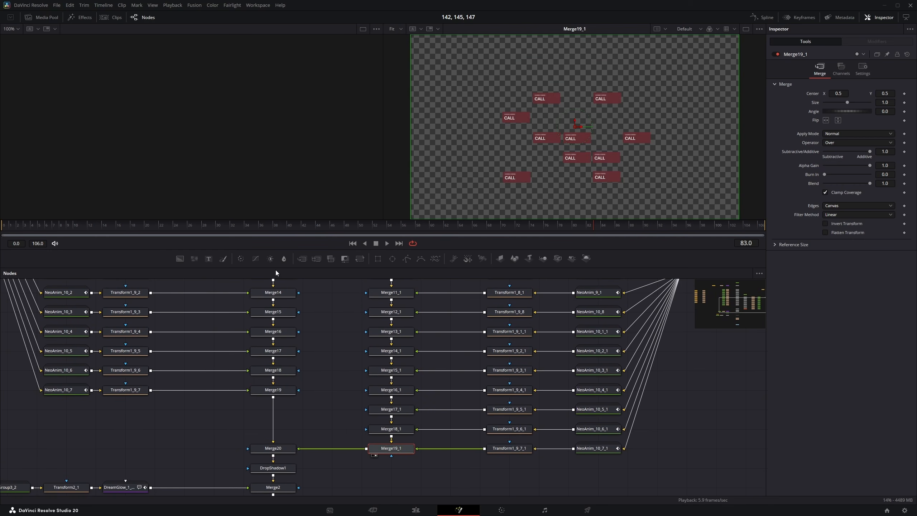
{"action": "left_click_drag", "start_coordinate": [129, 226], "coordinate": [408, 225]}
{"action": "left_click_drag", "start_coordinate": [597, 361], "coordinate": [538, 388]}
{"action": "left_click_drag", "start_coordinate": [397, 366], "coordinate": [446, 385]}
{"action": "left_click_drag", "start_coordinate": [653, 325], "coordinate": [397, 426]}
{"action": "scroll", "coordinate": [397, 426], "scroll_direction": "down", "scroll_amount": 2}
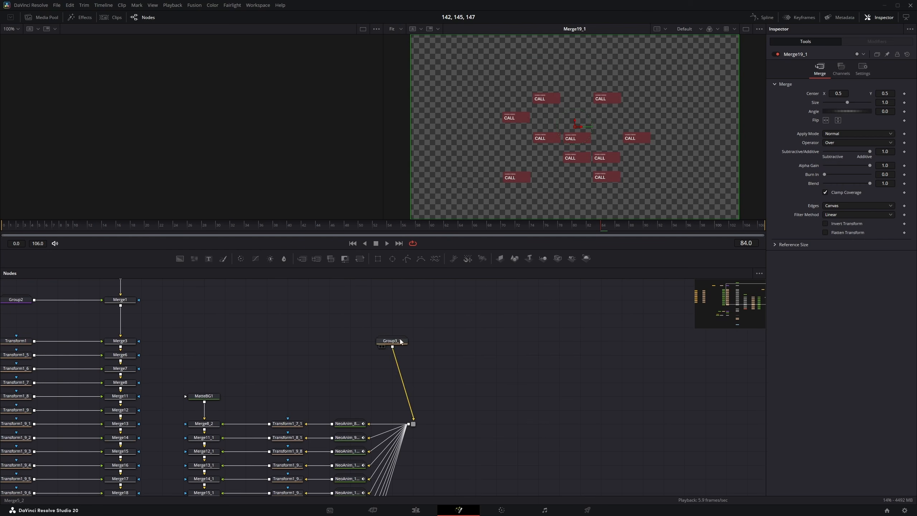
{"action": "left_click_drag", "start_coordinate": [394, 342], "coordinate": [407, 383]}
Step: Try to move Merge8_2 and Merge11_1 into the main merge column between Merge19 and Merge20
{"action": "left_click_drag", "start_coordinate": [290, 452], "coordinate": [368, 379]}
{"action": "left_click_drag", "start_coordinate": [270, 428], "coordinate": [351, 424]}
{"action": "scroll", "coordinate": [350, 387], "scroll_direction": "up", "scroll_amount": 2}
{"action": "left_click_drag", "start_coordinate": [484, 303], "coordinate": [262, 432]}
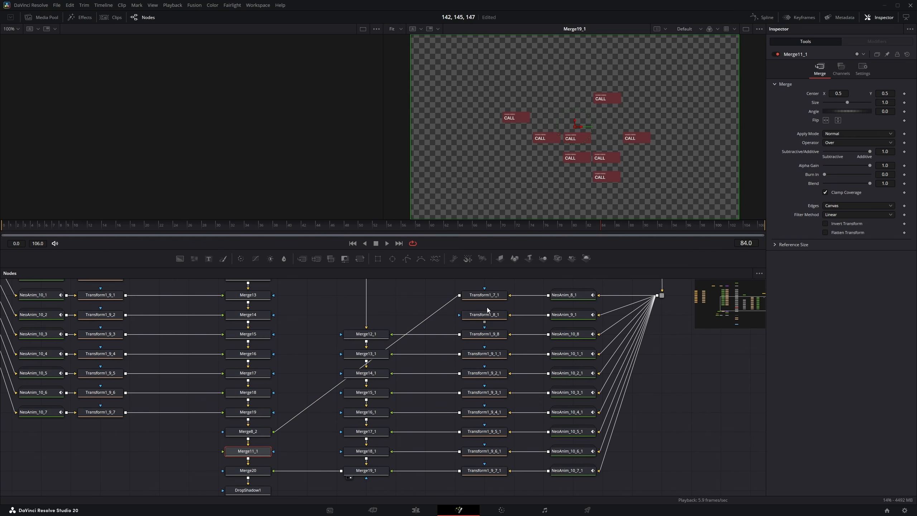
{"action": "left_click_drag", "start_coordinate": [484, 322], "coordinate": [257, 453]}
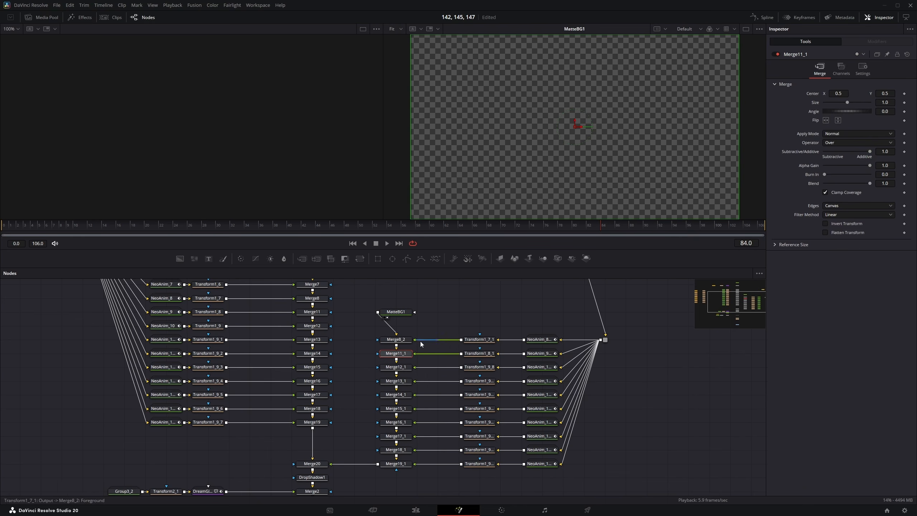
Step: Preview the red events' animation at Merge19_1 from the beginning, and view the combined calendar at Merge20
{"action": "scroll", "coordinate": [420, 341], "scroll_direction": "down", "scroll_amount": 2}
{"action": "left_click", "coordinate": [411, 441]}
{"action": "key", "text": "1"}
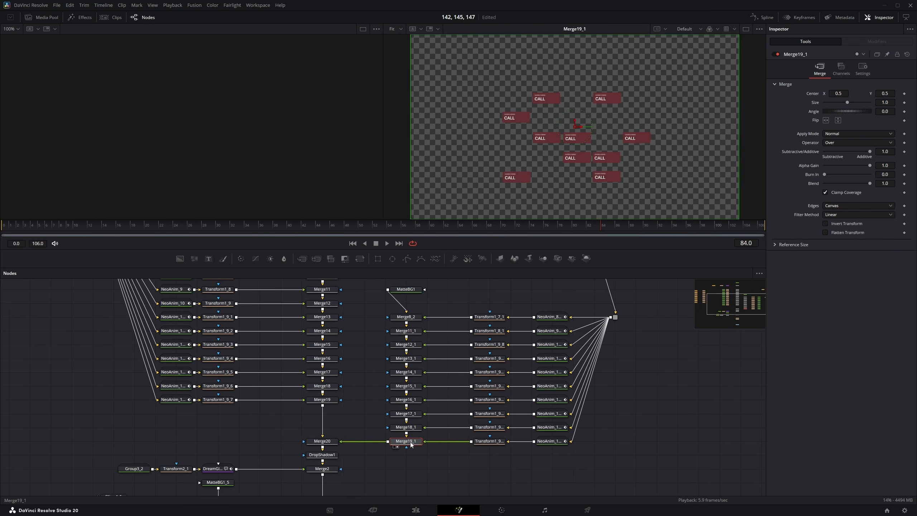
{"action": "left_click", "coordinate": [14, 227]}
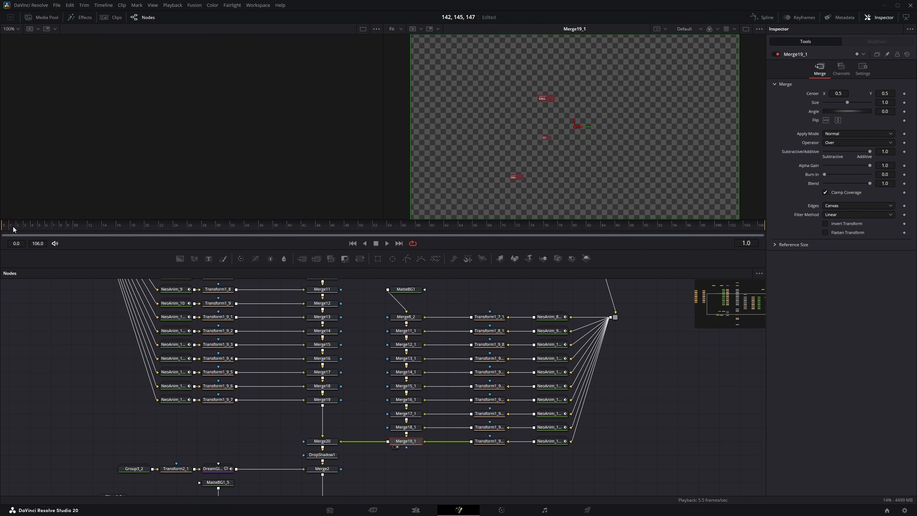
{"action": "left_click", "coordinate": [322, 441]}
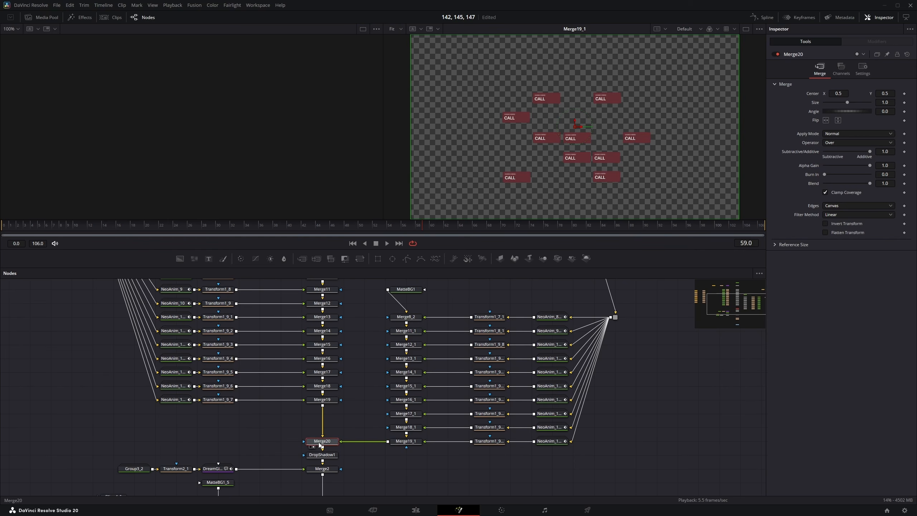
{"action": "key", "text": "1"}
{"action": "scroll", "coordinate": [371, 419], "scroll_direction": "down", "scroll_amount": 3}
{"action": "scroll", "coordinate": [364, 366], "scroll_direction": "up", "scroll_amount": 3}
Step: View Background1_2_1, Merge1, Merge19 and Merge20 in order to review how the calendar builds up from background to both event colors
{"action": "left_click", "coordinate": [371, 378]}
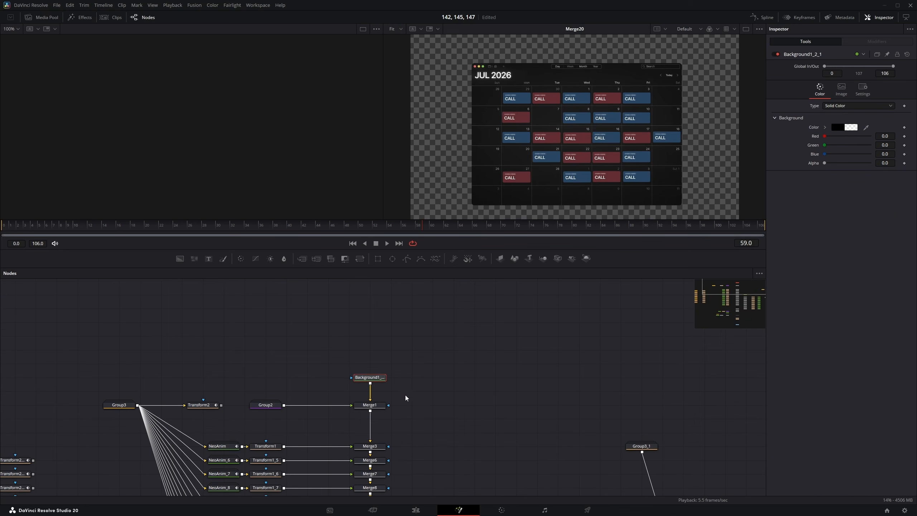
{"action": "key", "text": "2"}
{"action": "scroll", "coordinate": [423, 377], "scroll_direction": "up", "scroll_amount": 2}
{"action": "left_click_drag", "start_coordinate": [377, 398], "coordinate": [398, 76]}
{"action": "left_click", "coordinate": [364, 378]}
{"action": "key", "text": "2"}
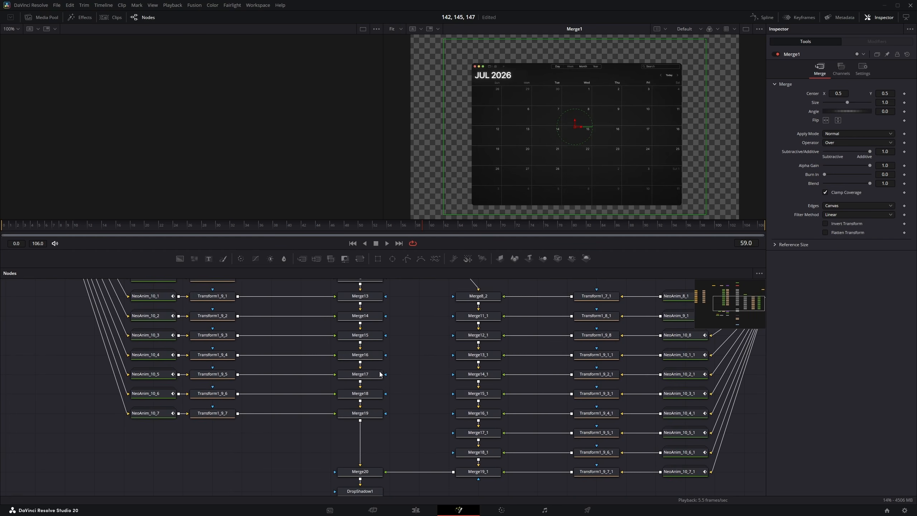
{"action": "left_click", "coordinate": [362, 414]}
{"action": "key", "text": "2"}
{"action": "left_click_drag", "start_coordinate": [365, 474], "coordinate": [373, 408]}
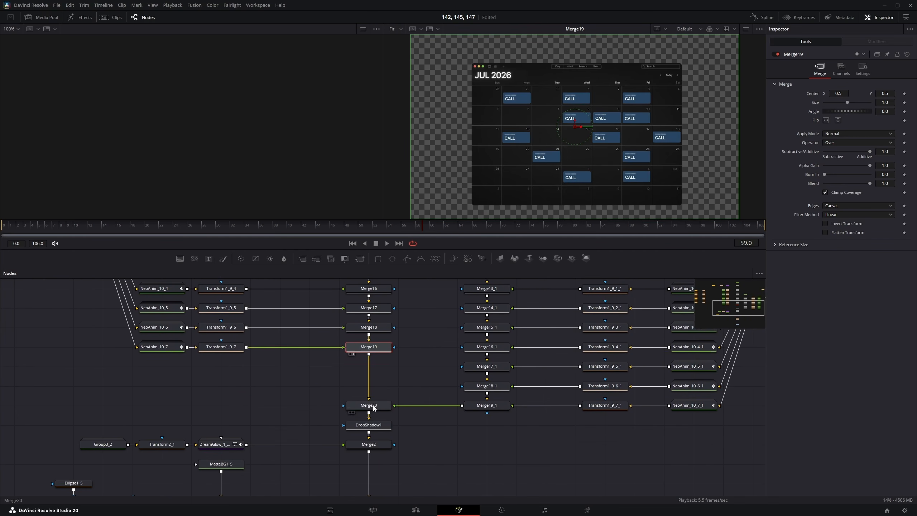
{"action": "left_click", "coordinate": [368, 405]}
{"action": "key", "text": "2"}
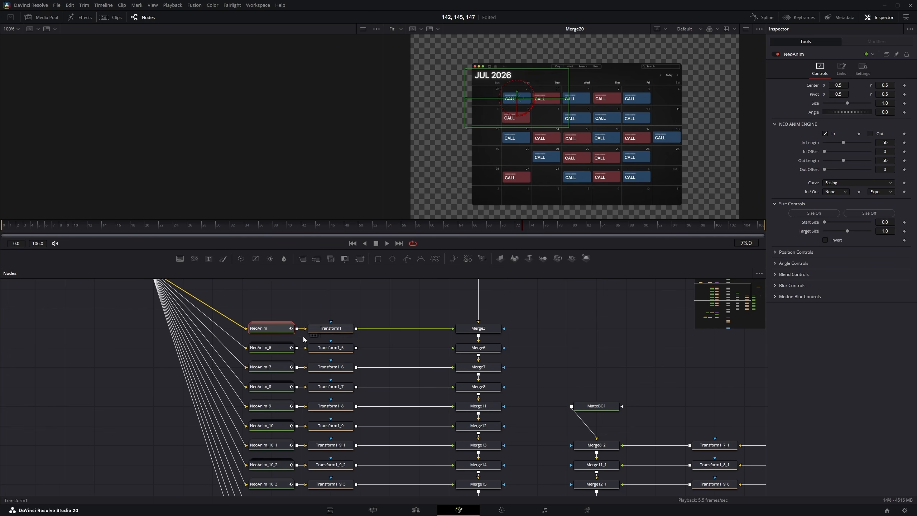
Step: Compare the In Offset settings of the NeoAnim nodes in the blue event chain, from NeoAnim_6 to NeoAnim_10_2
{"action": "left_click", "coordinate": [278, 348]}
{"action": "left_click", "coordinate": [276, 367]}
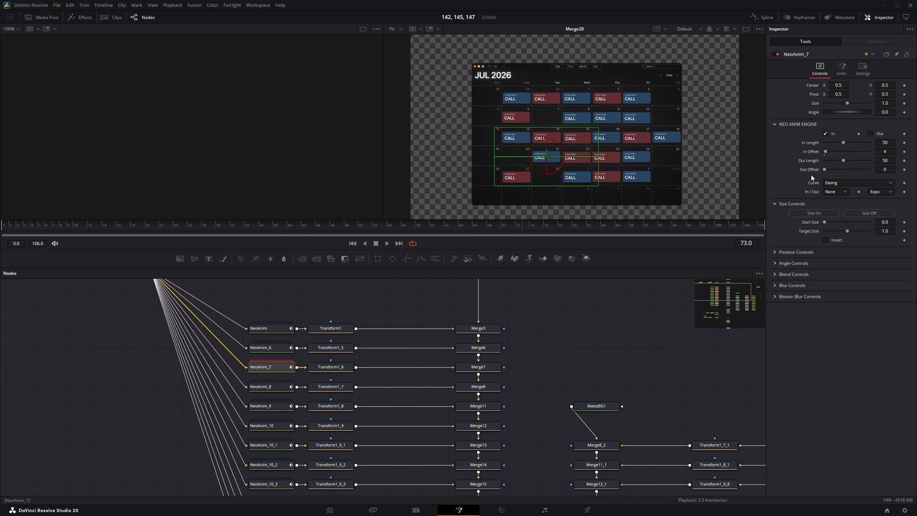
{"action": "left_click", "coordinate": [265, 387]}
{"action": "left_click", "coordinate": [272, 406]}
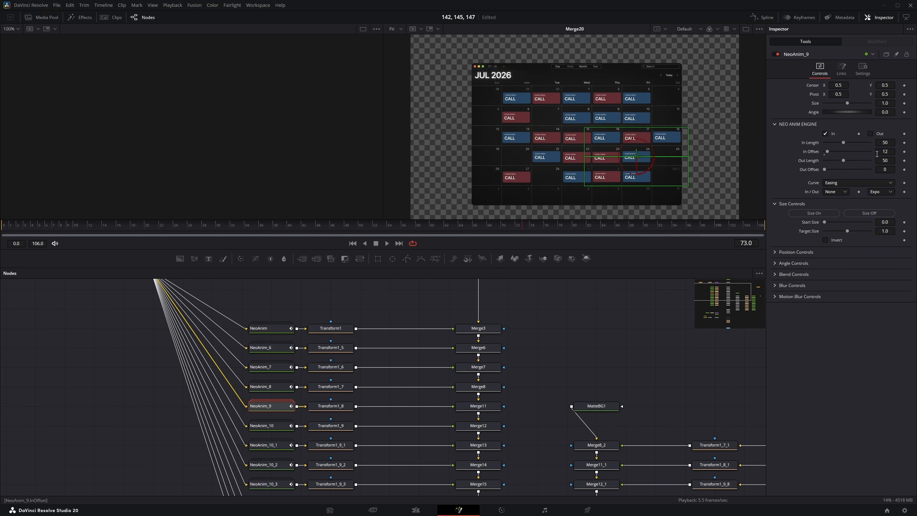
{"action": "left_click", "coordinate": [289, 426]}
{"action": "left_click_drag", "start_coordinate": [215, 465], "coordinate": [234, 415]}
{"action": "left_click", "coordinate": [283, 395]}
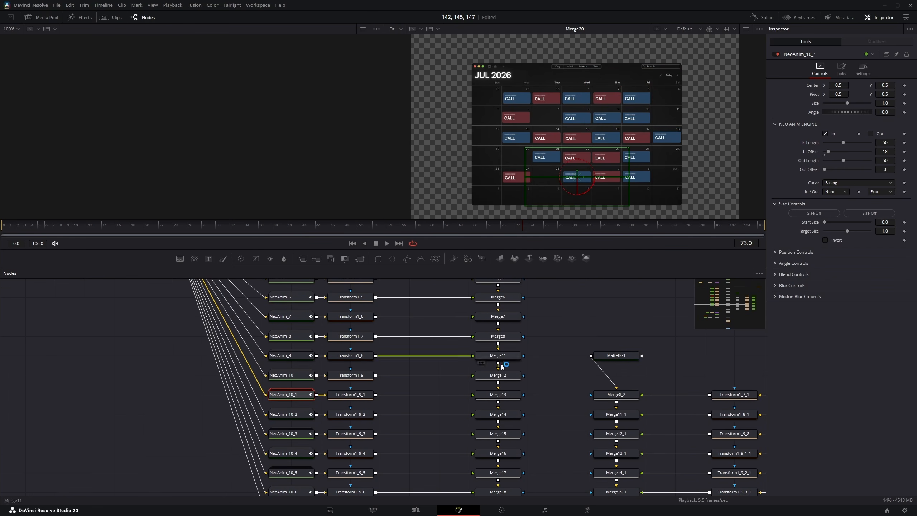
{"action": "left_click", "coordinate": [283, 414]}
{"action": "scroll", "coordinate": [538, 370], "scroll_direction": "down", "scroll_amount": 2}
{"action": "scroll", "coordinate": [539, 371], "scroll_direction": "down", "scroll_amount": 4}
{"action": "left_click_drag", "start_coordinate": [528, 373], "coordinate": [466, 383]}
{"action": "scroll", "coordinate": [419, 391], "scroll_direction": "up", "scroll_amount": 4}
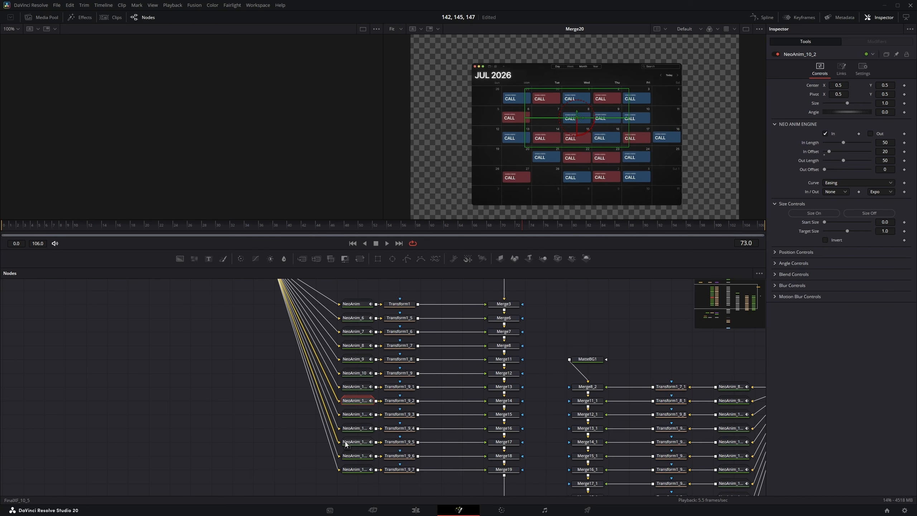
Step: Inspect the DropShadow1 settings below Merge20 and view the Merge2 output
{"action": "left_click_drag", "start_coordinate": [419, 426], "coordinate": [289, 284]}
{"action": "left_click", "coordinate": [376, 383]}
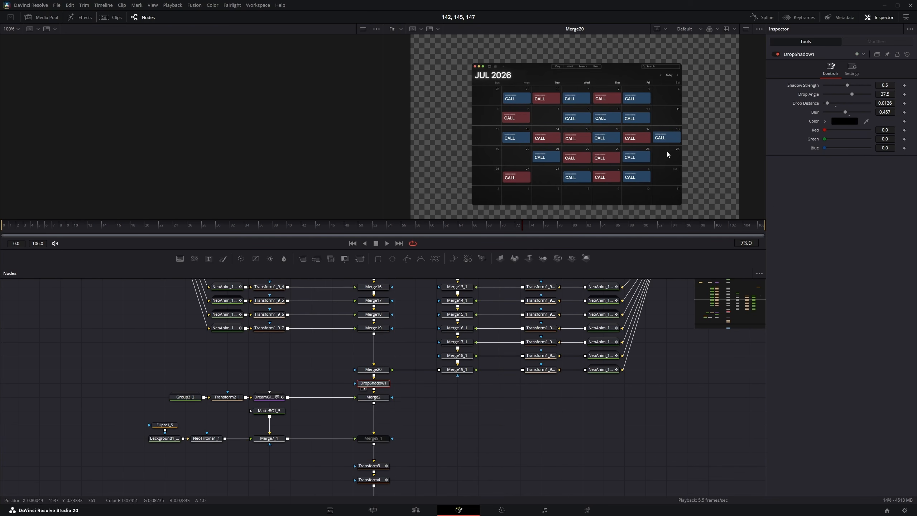
{"action": "left_click_drag", "start_coordinate": [349, 367], "coordinate": [362, 360]}
{"action": "left_click", "coordinate": [387, 391]}
{"action": "key", "text": "2"}
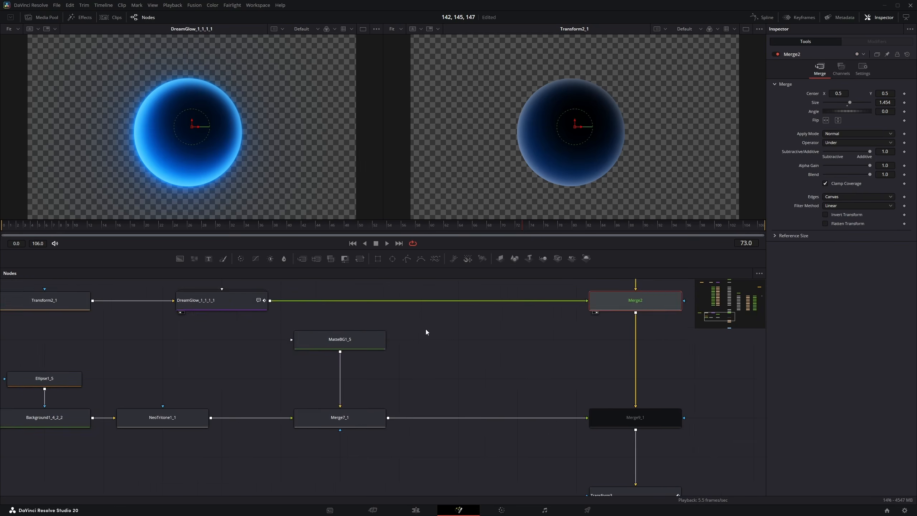
Step: Open Group3_2 behind the calendar and view its Background3_1_1_1 node in the first viewer
{"action": "left_click_drag", "start_coordinate": [425, 329], "coordinate": [435, 302]}
{"action": "scroll", "coordinate": [435, 302], "scroll_direction": "down", "scroll_amount": 2}
{"action": "left_click_drag", "start_coordinate": [325, 339], "coordinate": [452, 340]}
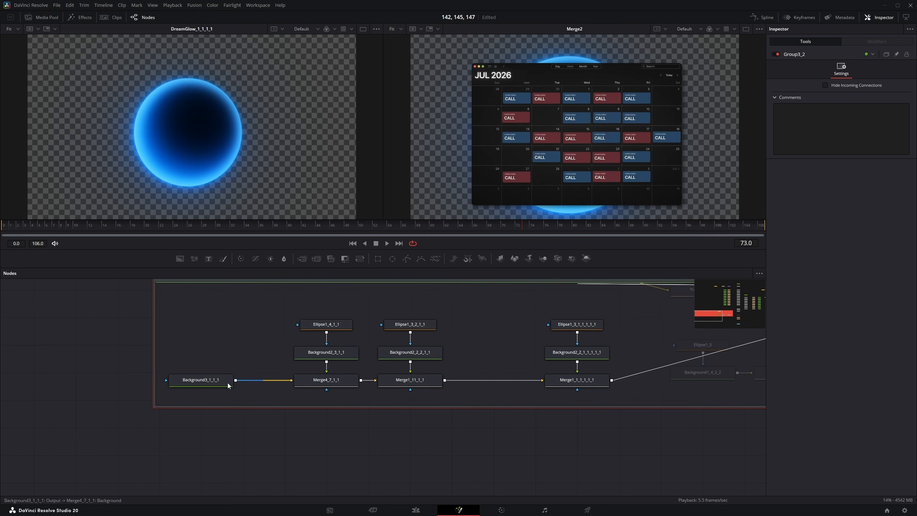
{"action": "left_click", "coordinate": [218, 384]}
{"action": "key", "text": "1"}
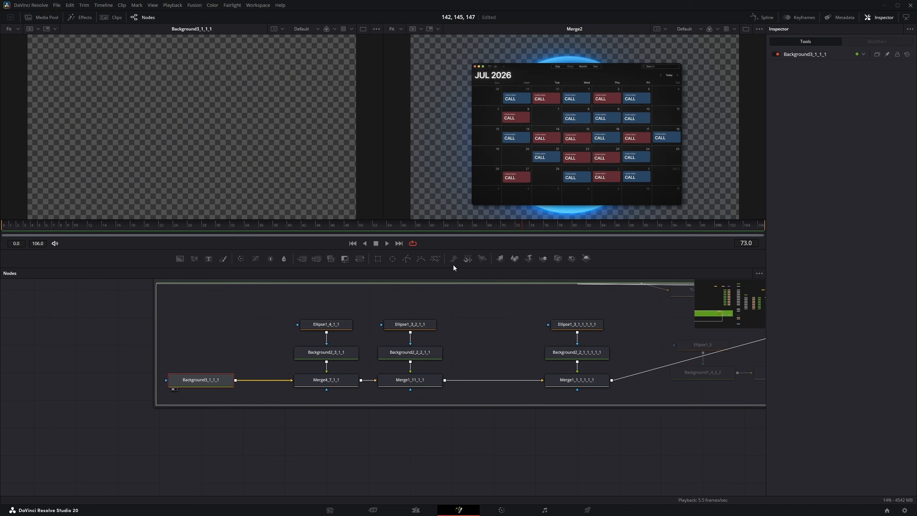
Step: View the Ellipse1_4_1_1 mask and its Background2_3_1_1 node in the first viewer
{"action": "left_click", "coordinate": [328, 326]}
{"action": "key", "text": "1"}
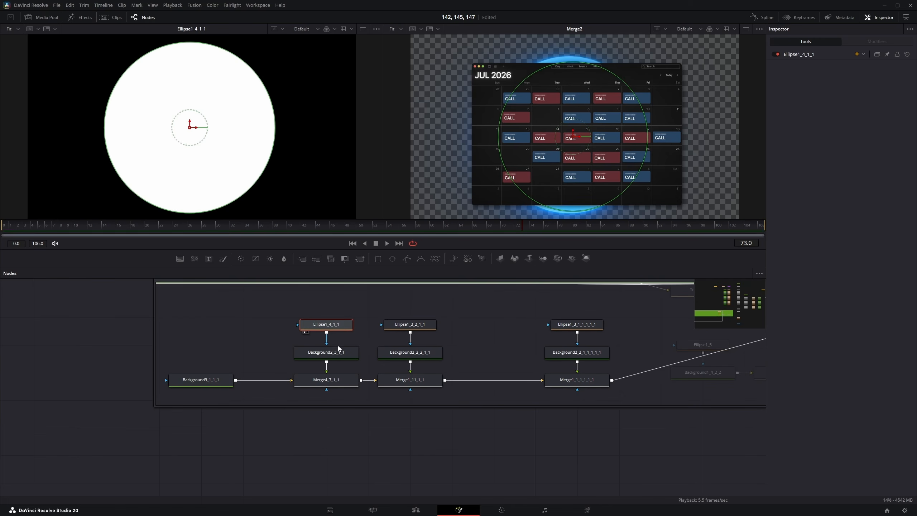
{"action": "left_click", "coordinate": [337, 356]}
{"action": "key", "text": "1"}
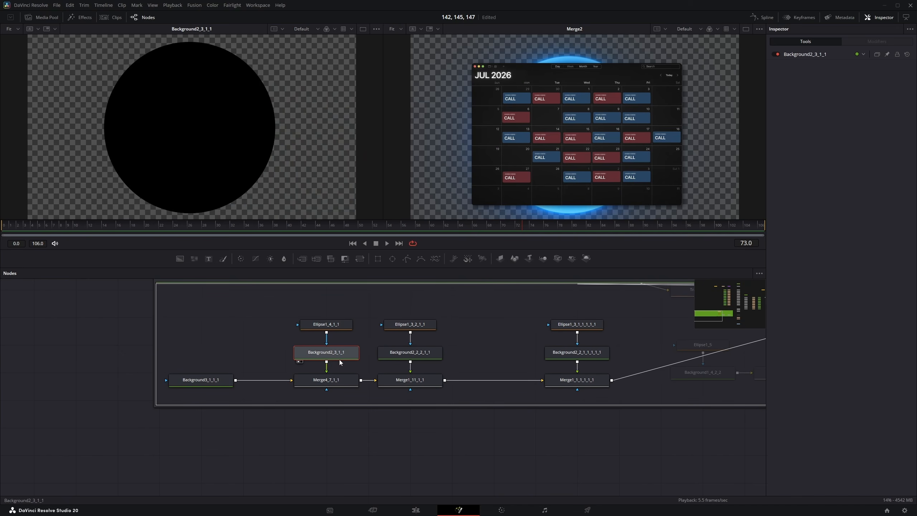
Step: View Ellipse1_3_2_1_1 in the first viewer, inspect its mask settings, and view the Background2_2_2_1_1 node it masks
{"action": "left_click", "coordinate": [404, 327]}
{"action": "key", "text": "1"}
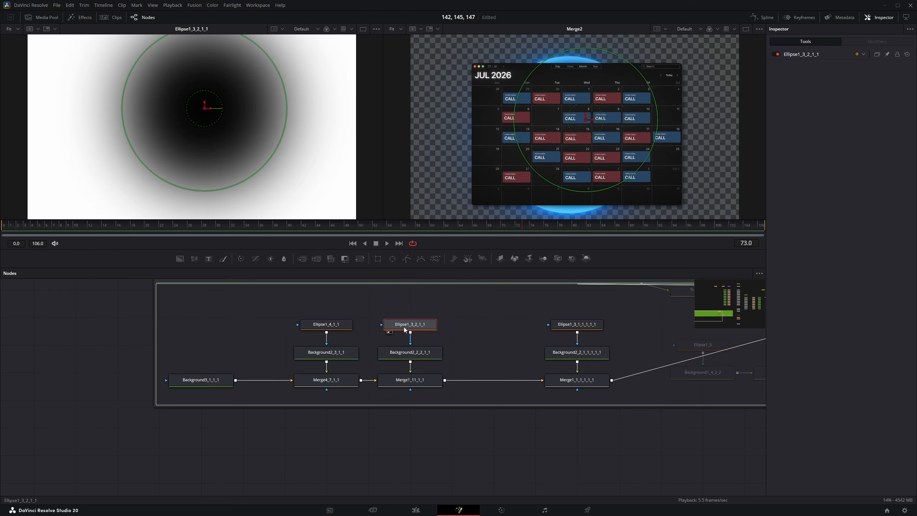
{"action": "left_click", "coordinate": [797, 55]}
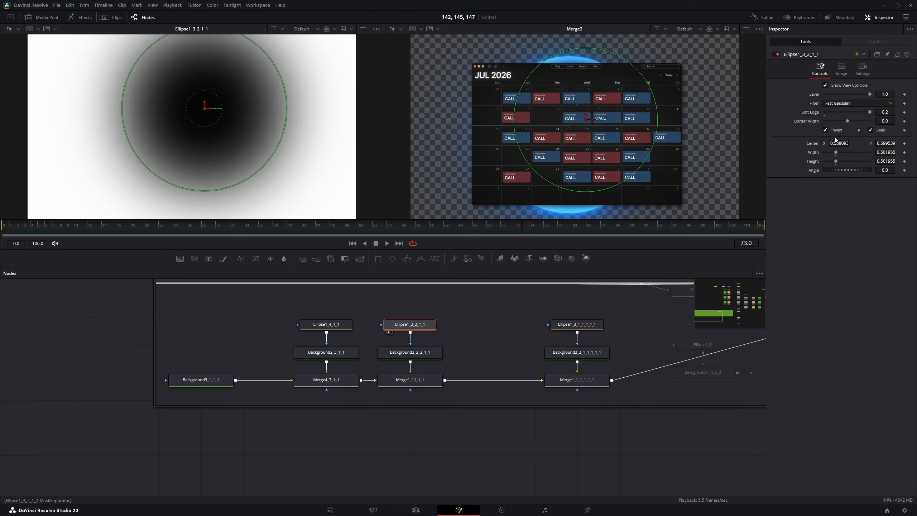
{"action": "left_click", "coordinate": [402, 354]}
{"action": "key", "text": "1"}
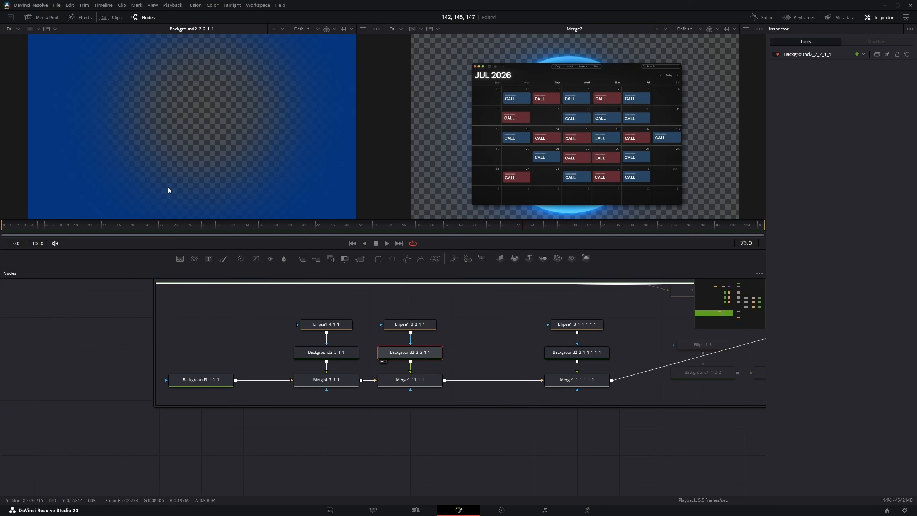
Step: View Merge1_11_1_1 and compare its Operator set to Over with Atop, leaving it on Atop
{"action": "left_click", "coordinate": [415, 382]}
{"action": "key", "text": "1"}
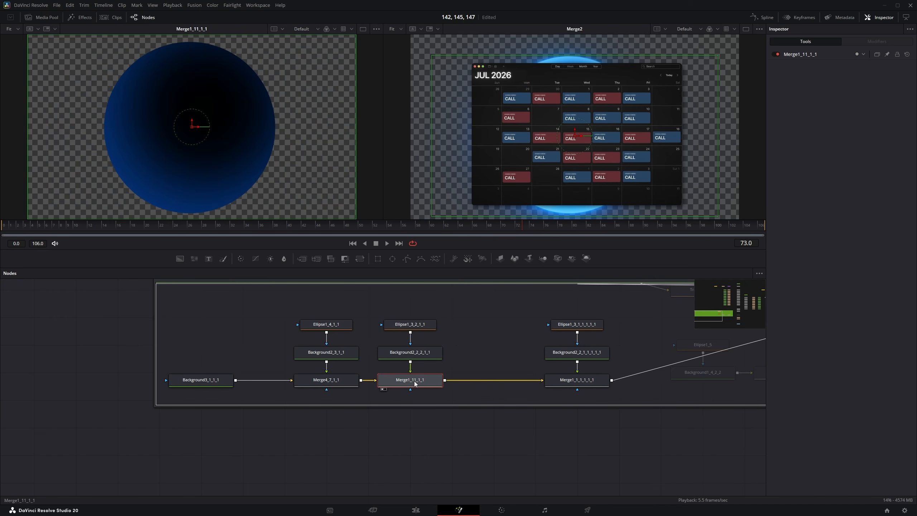
{"action": "left_click", "coordinate": [850, 144]}
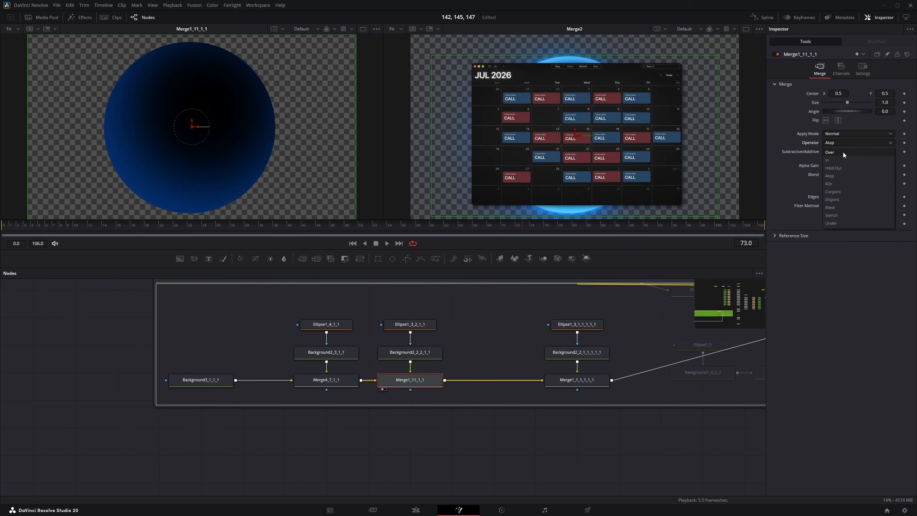
{"action": "left_click", "coordinate": [842, 152]}
{"action": "left_click", "coordinate": [839, 143]}
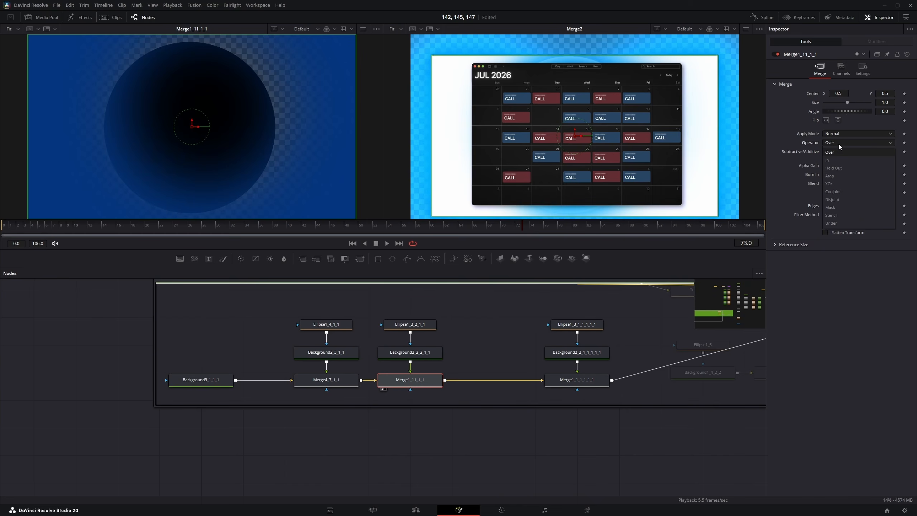
{"action": "left_click", "coordinate": [830, 178]}
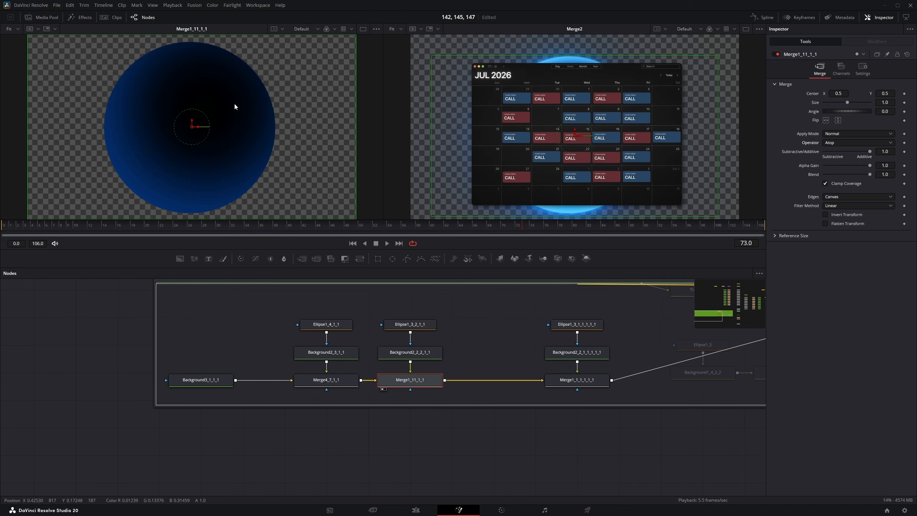
Step: View the ellipse mask, background and merge in the last column of Group3_2 in the first viewer, and close the group
{"action": "left_click_drag", "start_coordinate": [385, 326], "coordinate": [265, 313]}
{"action": "left_click", "coordinate": [454, 317]}
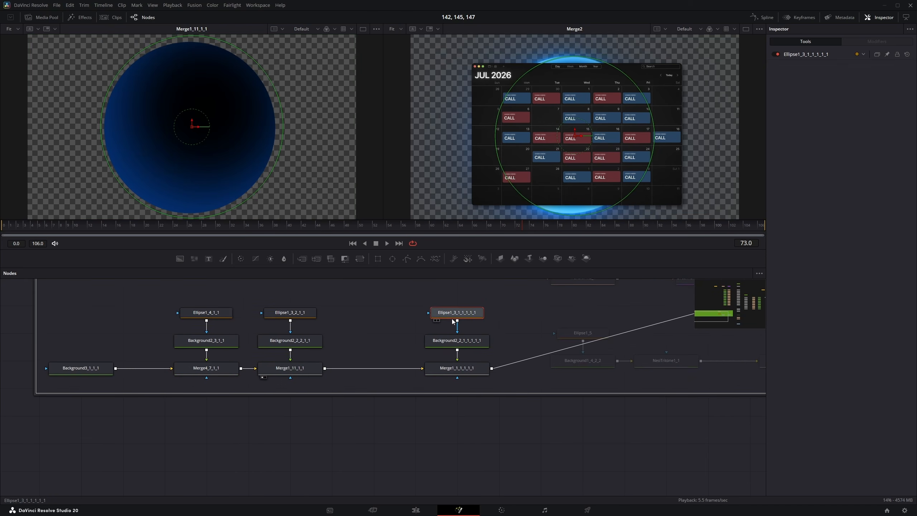
{"action": "left_click", "coordinate": [459, 342]}
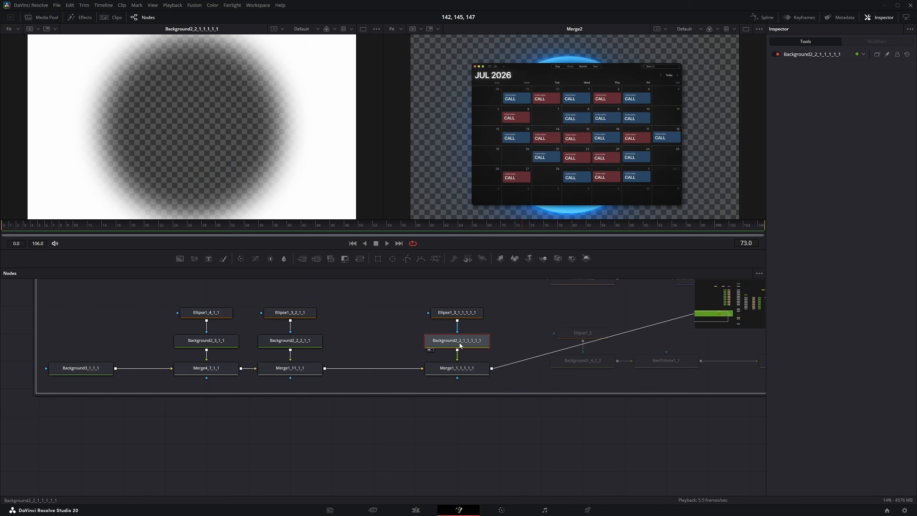
{"action": "left_click", "coordinate": [466, 372]}
{"action": "left_click", "coordinate": [462, 316]}
{"action": "key", "text": "1"}
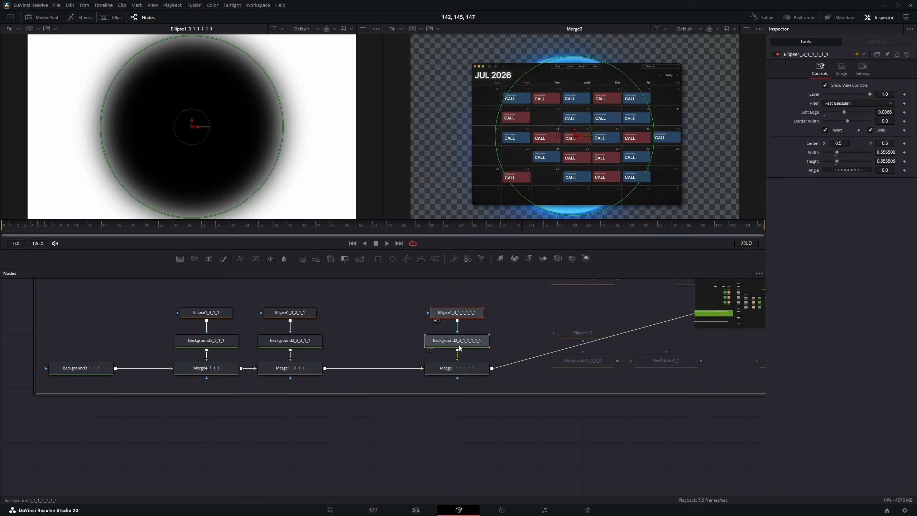
{"action": "left_click", "coordinate": [459, 345]}
{"action": "key", "text": "1"}
{"action": "left_click", "coordinate": [464, 369]}
{"action": "key", "text": "1"}
{"action": "key", "text": "ctrl+e"}
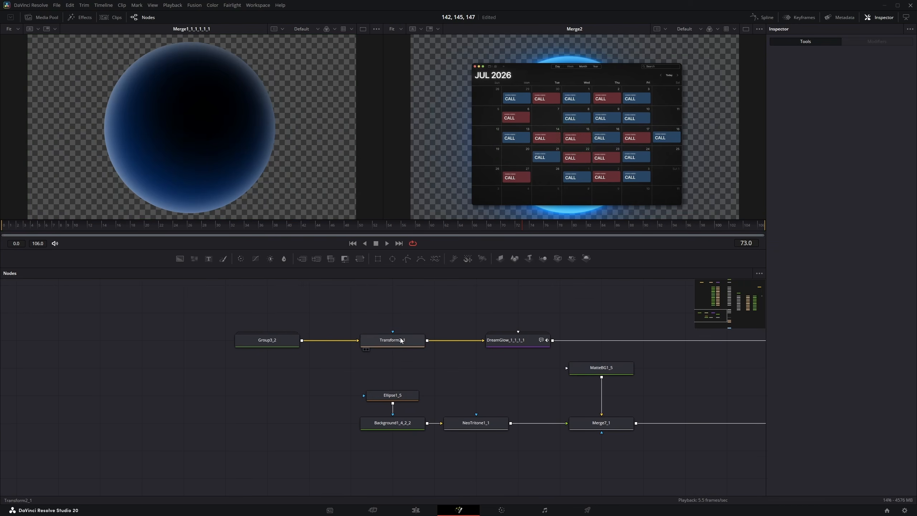
Step: View the outputs and settings of Transform2_1 and DreamGlow_1_1_1_1 in the first viewer
{"action": "left_click", "coordinate": [400, 337]}
{"action": "key", "text": "1"}
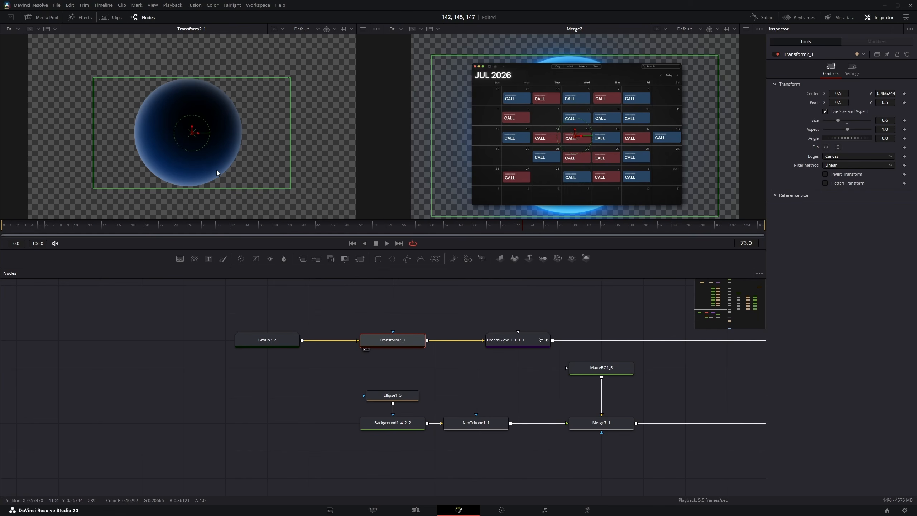
{"action": "left_click", "coordinate": [451, 329]}
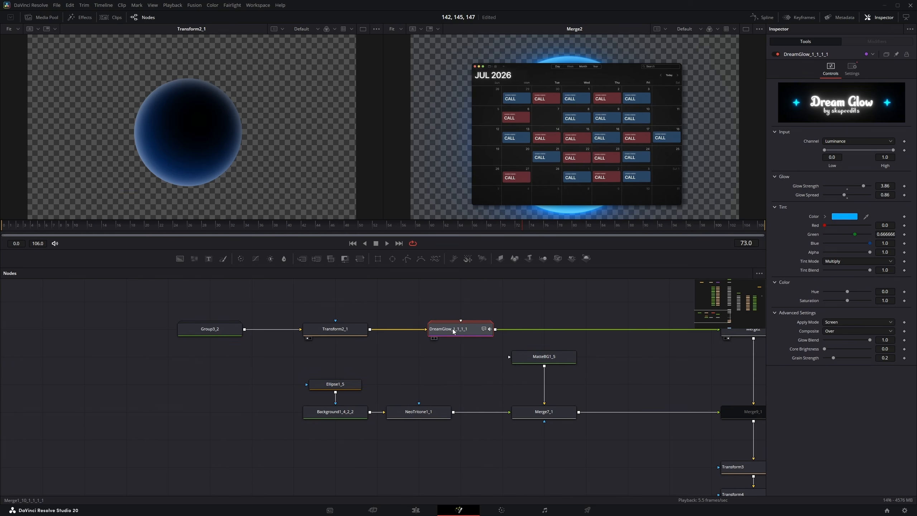
{"action": "key", "text": "1"}
Step: Compare a Glow node on Transform2_1 using Glow Size 40.9 and Glow 0.961 with DreamGlow, and delete the Glow node
{"action": "left_click_drag", "start_coordinate": [442, 305], "coordinate": [422, 313]}
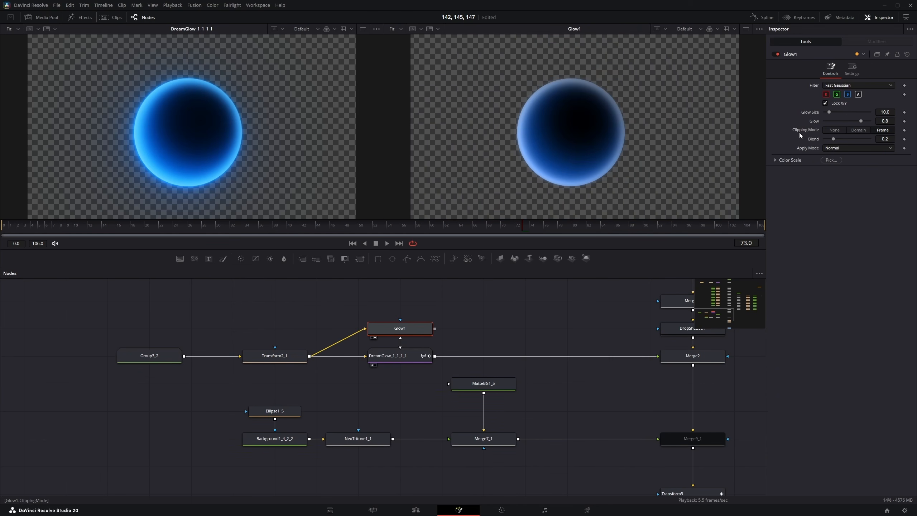
{"action": "left_click_drag", "start_coordinate": [830, 114], "coordinate": [870, 120]}
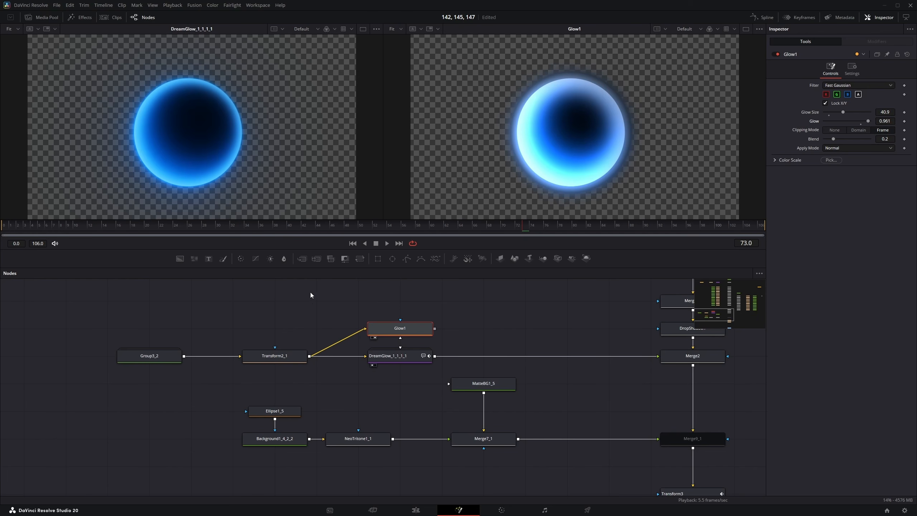
{"action": "left_click_drag", "start_coordinate": [334, 299], "coordinate": [433, 340]}
{"action": "key", "text": "Delete"}
Step: View Merge2 in the second viewer and compare its Operator set to Over with Under, leaving it on Under
{"action": "left_click_drag", "start_coordinate": [487, 373], "coordinate": [387, 354]}
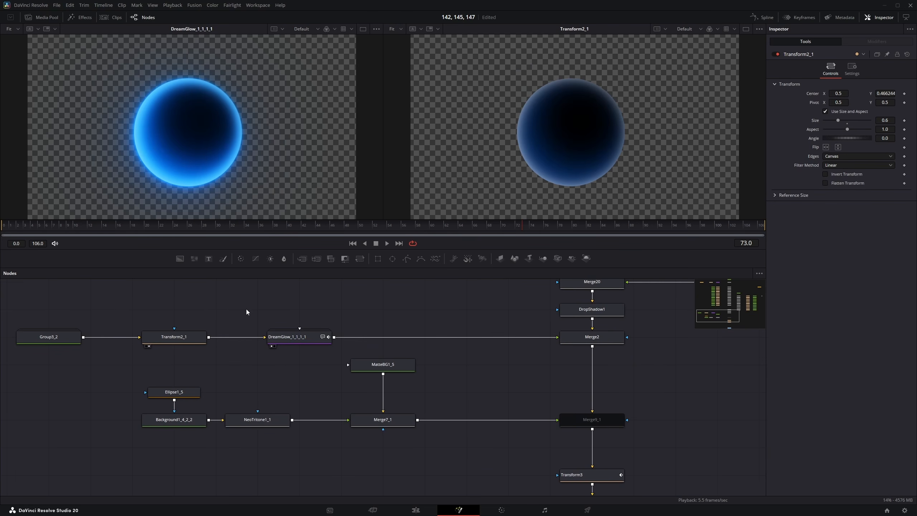
{"action": "left_click", "coordinate": [561, 340]}
{"action": "key", "text": "2"}
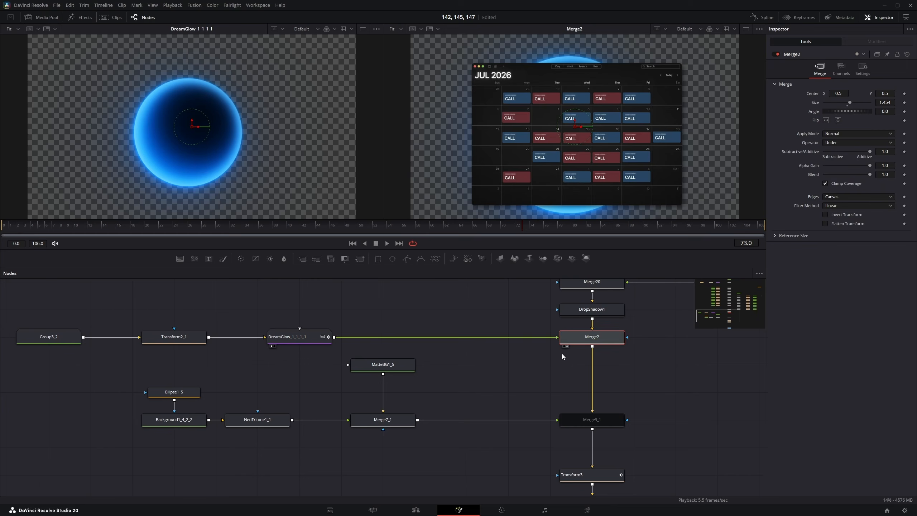
{"action": "left_click", "coordinate": [855, 142]}
{"action": "left_click", "coordinate": [838, 152]}
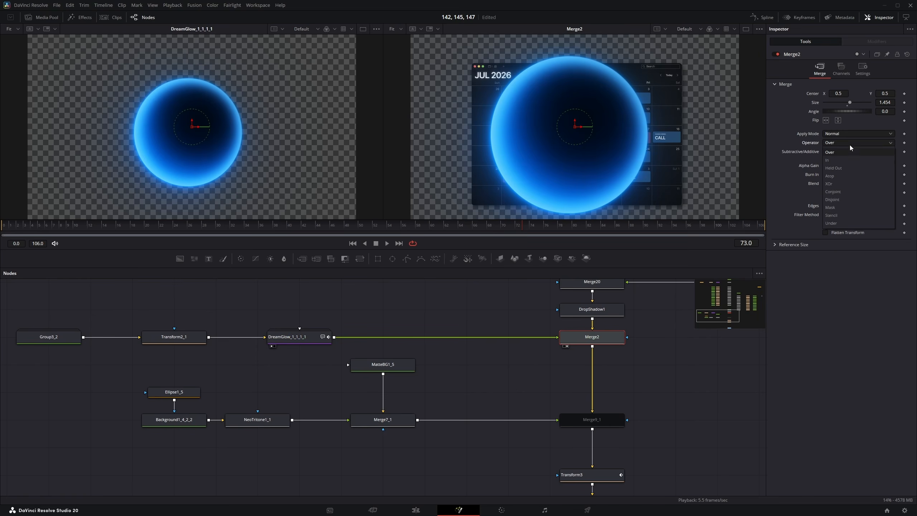
{"action": "left_click", "coordinate": [840, 221]}
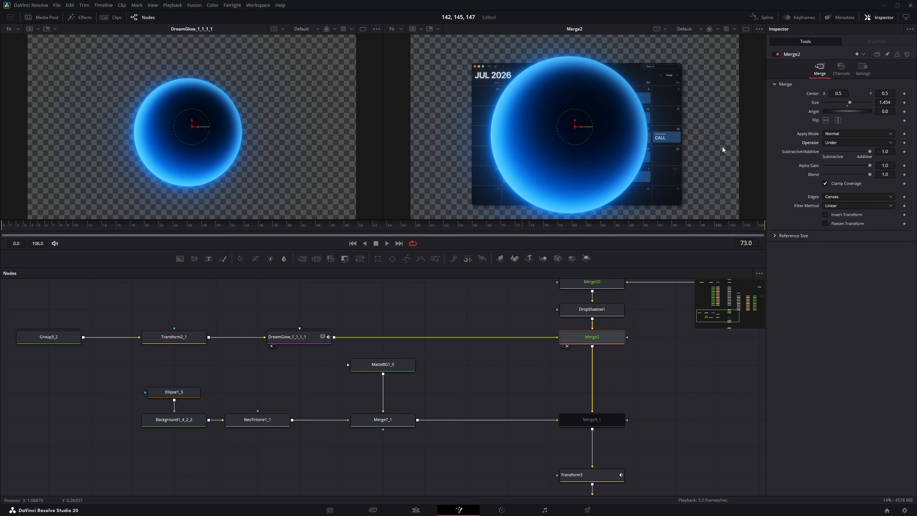
Step: Inspect the Size animation curves of Transform3 and Transform4 in the Spline editor
{"action": "left_click_drag", "start_coordinate": [526, 351], "coordinate": [504, 278]}
{"action": "left_click_drag", "start_coordinate": [568, 403], "coordinate": [406, 337]}
{"action": "left_click", "coordinate": [405, 338]}
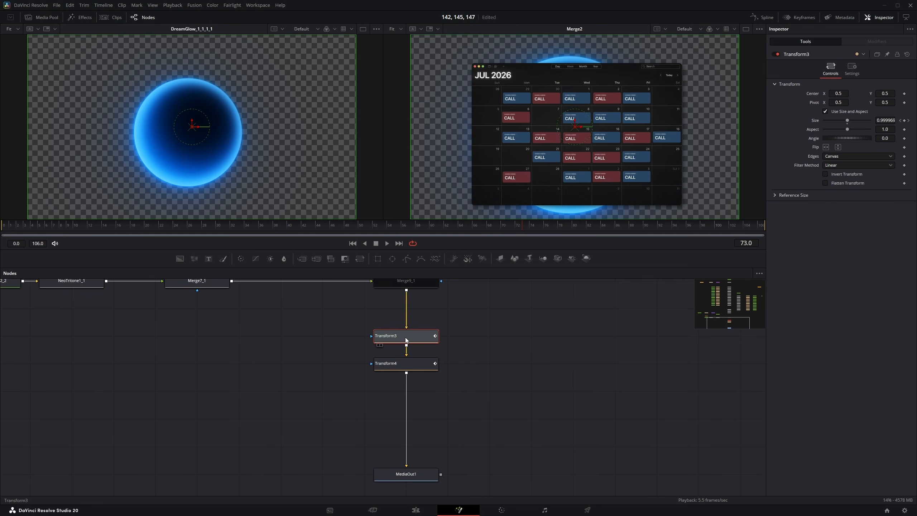
{"action": "left_click", "coordinate": [760, 17]}
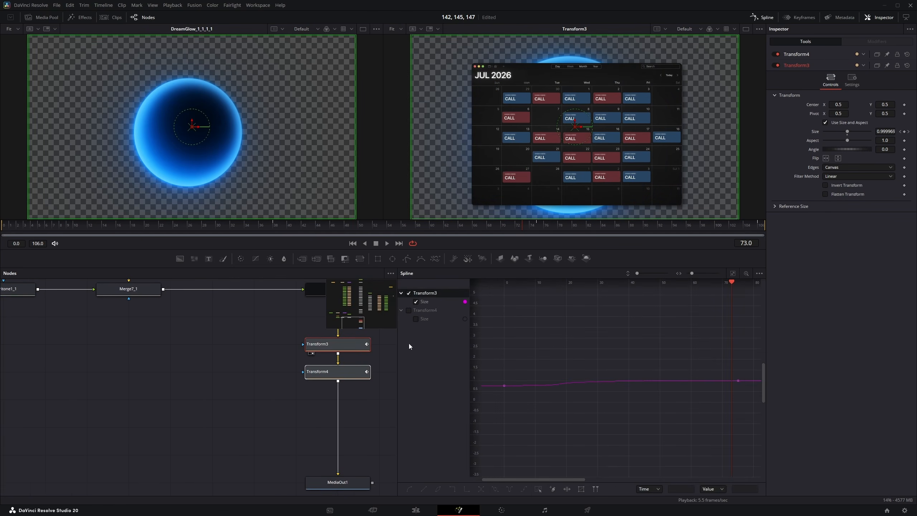
{"action": "left_click", "coordinate": [342, 368], "text": "ctrl"}
{"action": "left_click", "coordinate": [408, 311]}
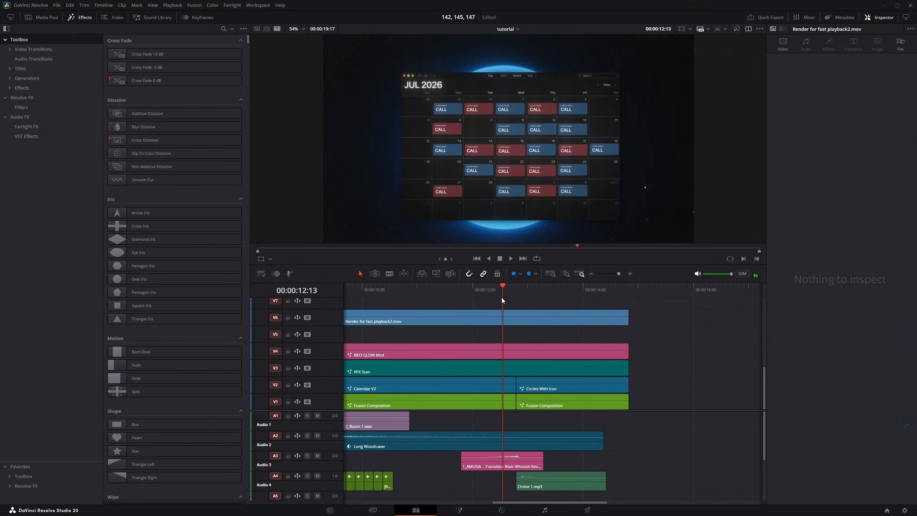
Step: Play the edit timeline across the cut from the Calendar V2 clip to the Circles With Icon clip
{"action": "key", "text": "space"}
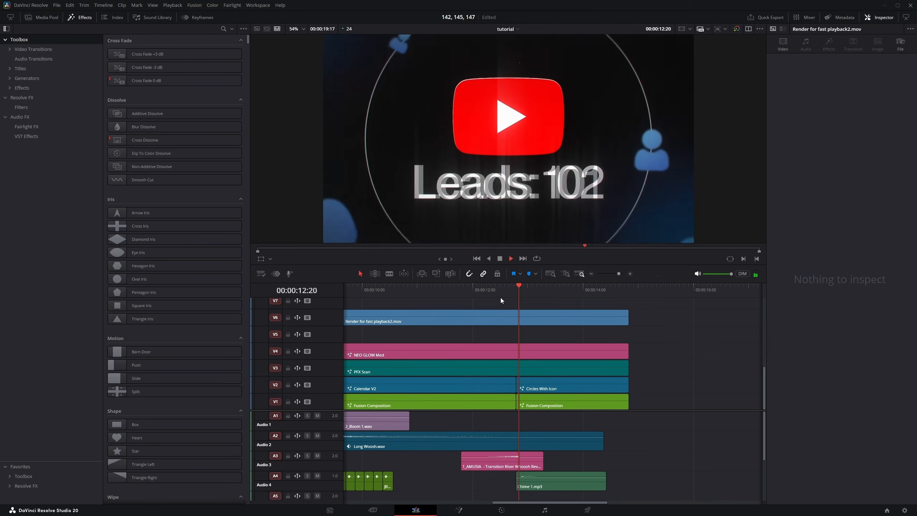
{"action": "left_click", "coordinate": [500, 297]}
{"action": "key", "text": "space"}
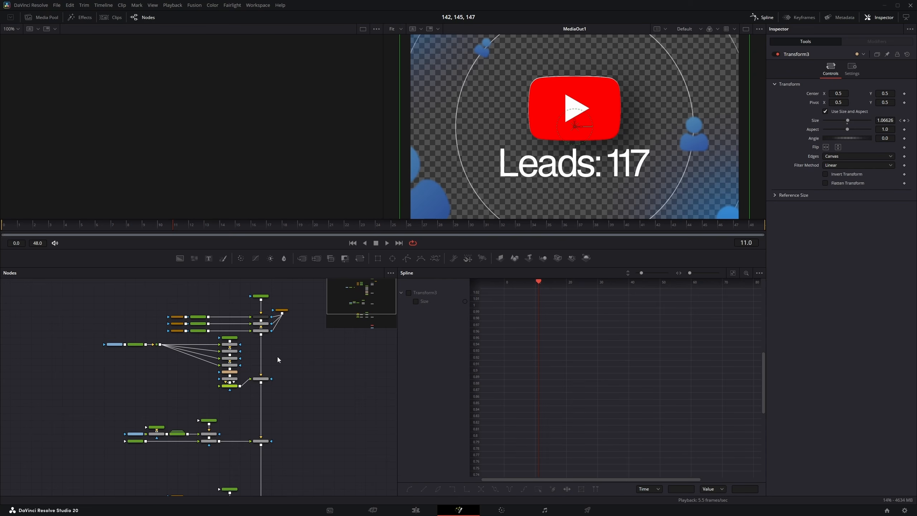
Step: View the Merge5, Merge6 and Merge7 outputs in the second viewer to review how the circle outlines are combined
{"action": "scroll", "coordinate": [276, 349], "scroll_direction": "up", "scroll_amount": 3}
{"action": "left_click_drag", "start_coordinate": [258, 340], "coordinate": [273, 363]}
{"action": "left_click", "coordinate": [282, 357]}
{"action": "key", "text": "2"}
{"action": "scroll", "coordinate": [248, 398], "scroll_direction": "up", "scroll_amount": 2}
{"action": "left_click", "coordinate": [275, 378]}
{"action": "key", "text": "2"}
{"action": "left_click", "coordinate": [276, 399]}
{"action": "key", "text": "2"}
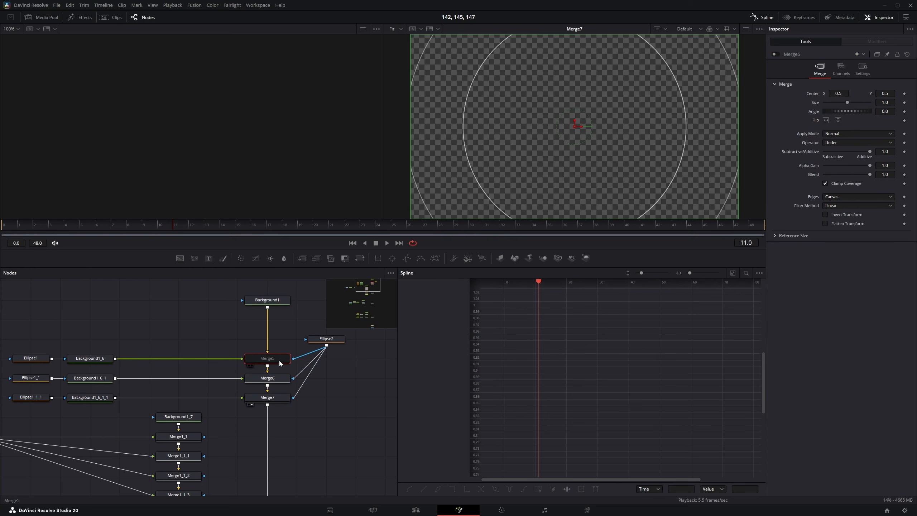
{"action": "left_click", "coordinate": [280, 362]}
{"action": "key", "text": "ctrl+p"}
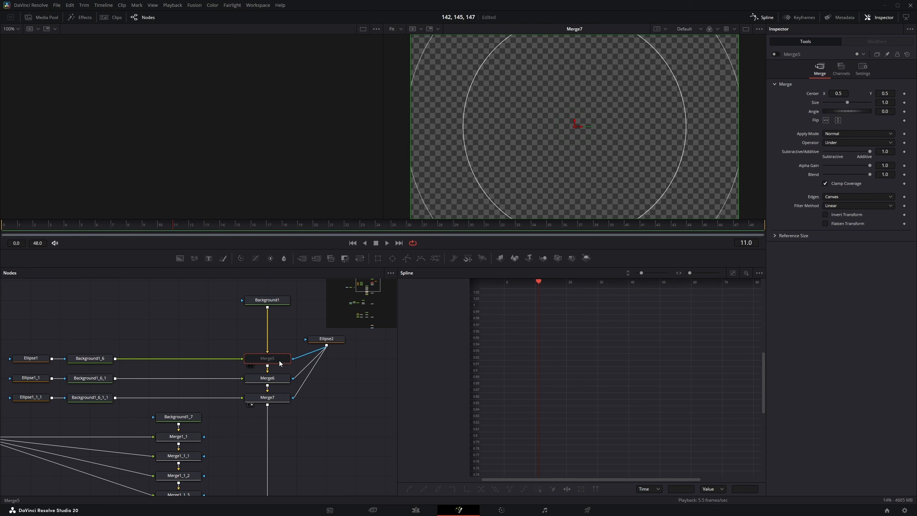
Step: Follow the main node chain down through Merge8, Merge3 and Merge9, checking their outputs in the second viewer
{"action": "left_click_drag", "start_coordinate": [267, 446], "coordinate": [287, 325]}
{"action": "left_click", "coordinate": [296, 414]}
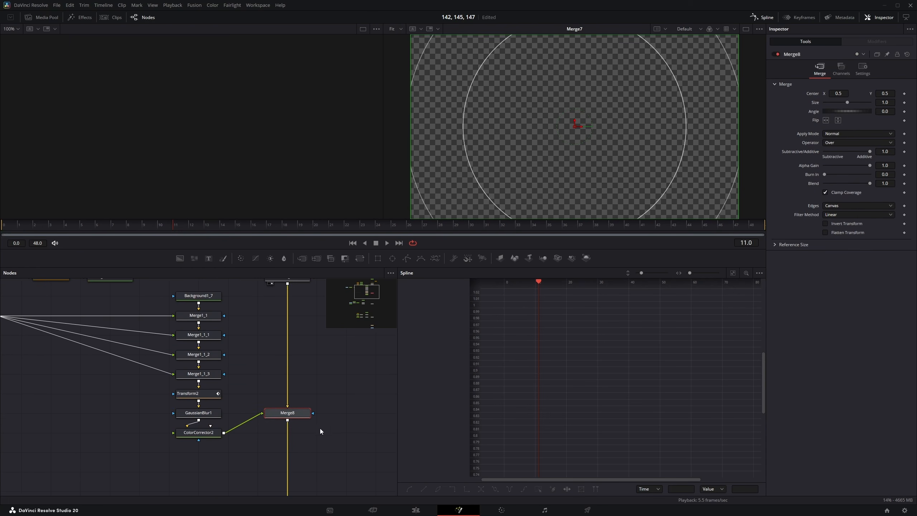
{"action": "key", "text": "2"}
{"action": "scroll", "coordinate": [272, 334], "scroll_direction": "down", "scroll_amount": 2}
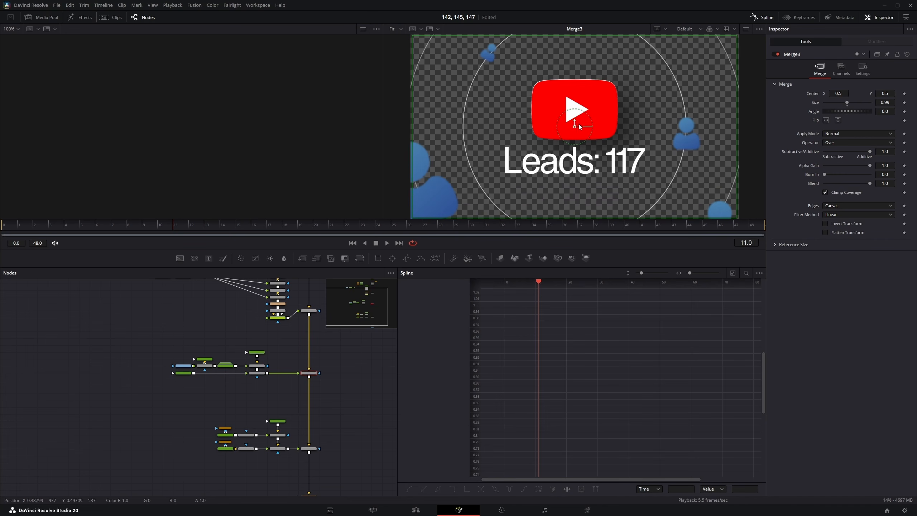
{"action": "scroll", "coordinate": [346, 352], "scroll_direction": "up", "scroll_amount": 2}
{"action": "left_click_drag", "start_coordinate": [329, 367], "coordinate": [337, 225]}
{"action": "left_click", "coordinate": [277, 408]}
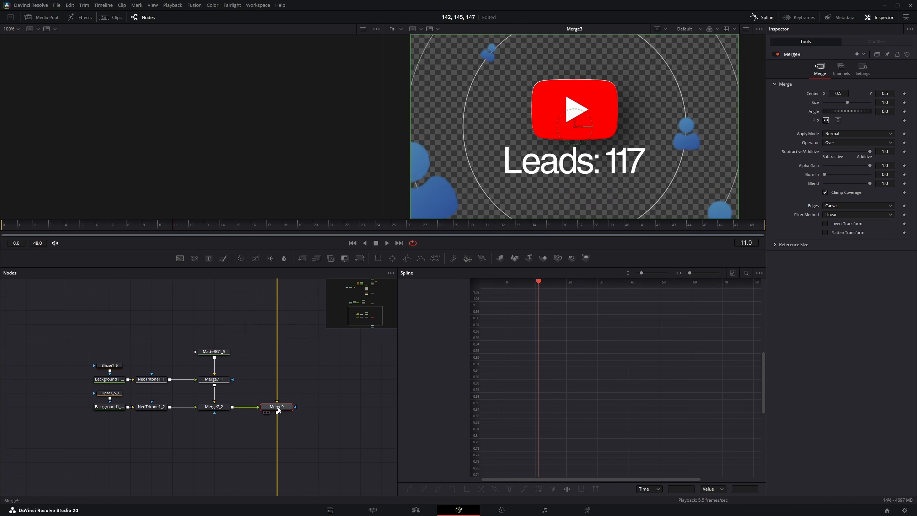
{"action": "key", "text": "2"}
Step: Disable Merge6, Merge7 and Merge8 to isolate the YouTube icon and Leads counter in the Merge3 view
{"action": "left_click", "coordinate": [437, 29]}
{"action": "left_click_drag", "start_coordinate": [686, 134], "coordinate": [751, 246]}
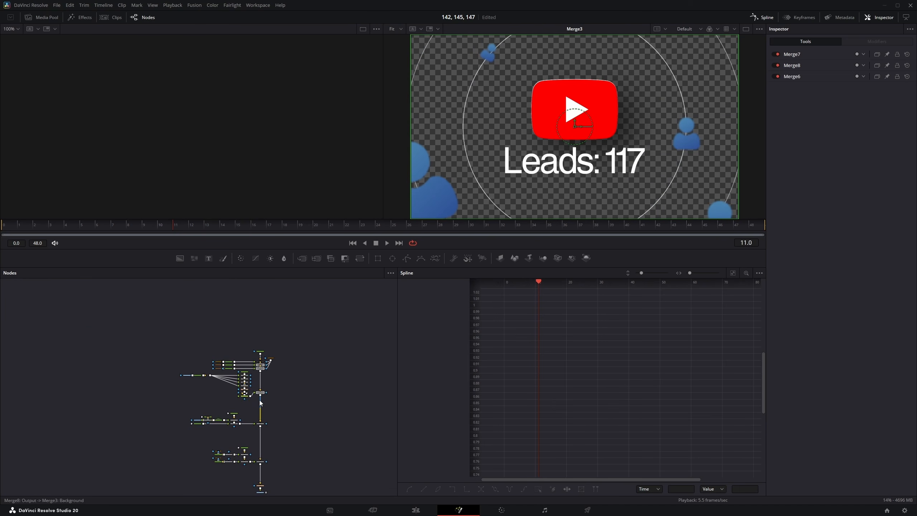
{"action": "scroll", "coordinate": [261, 403], "scroll_direction": "up", "scroll_amount": 5}
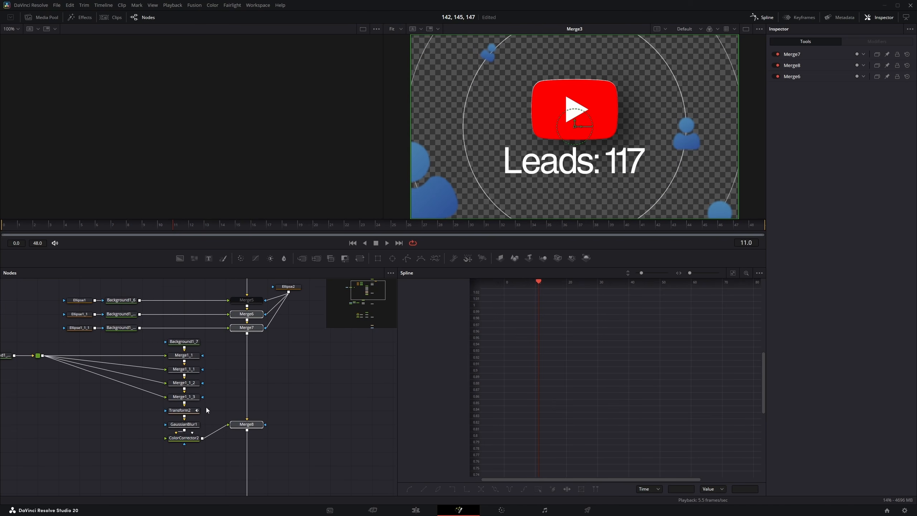
{"action": "key", "text": "ctrl+p"}
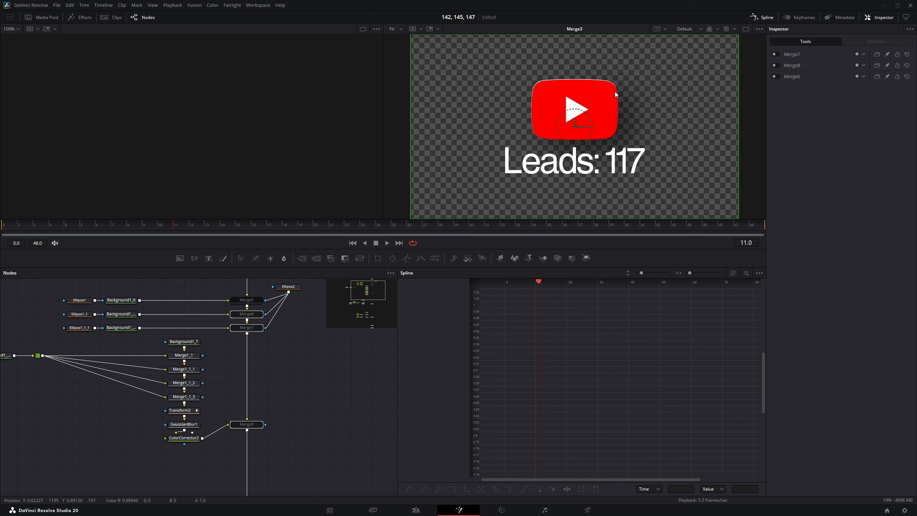
{"action": "left_click_drag", "start_coordinate": [491, 83], "coordinate": [651, 180]}
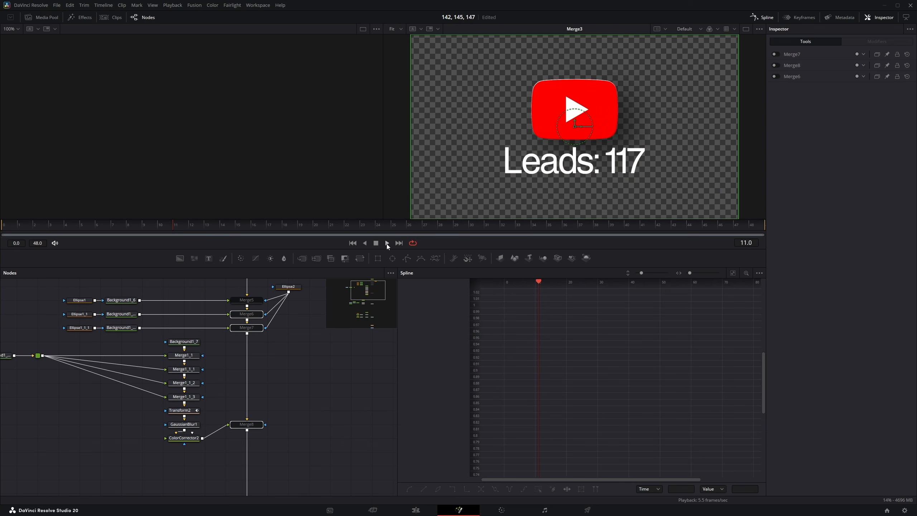
Step: Re-enable Merge6, Merge7 and Merge8, toggling them off and on to compare the Merge3 view with and without the circles
{"action": "left_click_drag", "start_coordinate": [349, 445], "coordinate": [242, 318]}
{"action": "key", "text": "ctrl+p"}
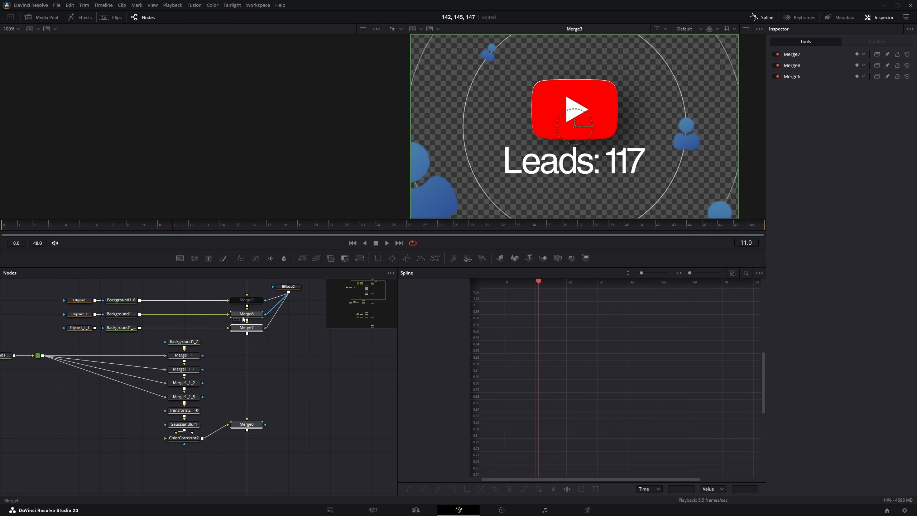
{"action": "key", "text": "ctrl+p"}
{"action": "key", "text": "ctrl+p"}
{"action": "key", "text": "ctrl+p"}
{"action": "key", "text": "ctrl+p"}
{"action": "key", "text": "ctrl+p"}
{"action": "key", "text": "ctrl+p"}
Step: Highlight the circle outline and icon branches of the node tree and view Background1_6 in the second viewer
{"action": "left_click_drag", "start_coordinate": [143, 324], "coordinate": [200, 338]}
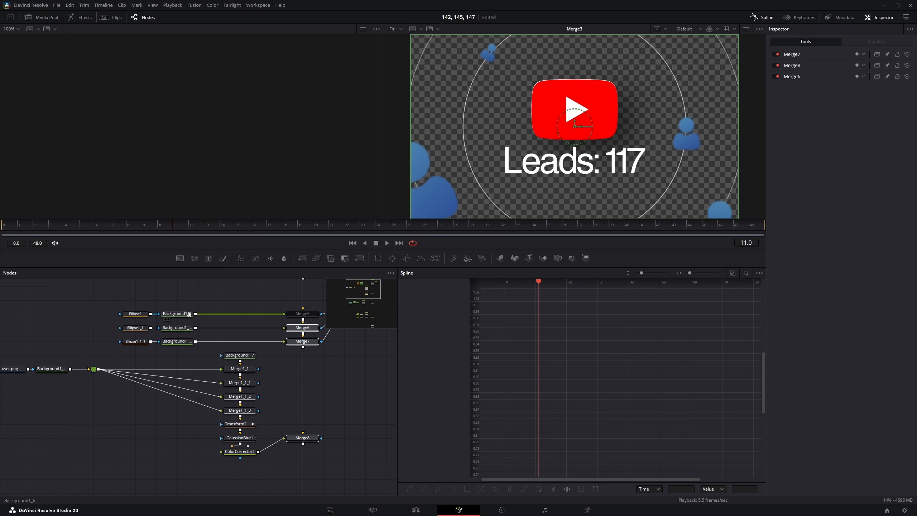
{"action": "left_click_drag", "start_coordinate": [107, 288], "coordinate": [311, 454]}
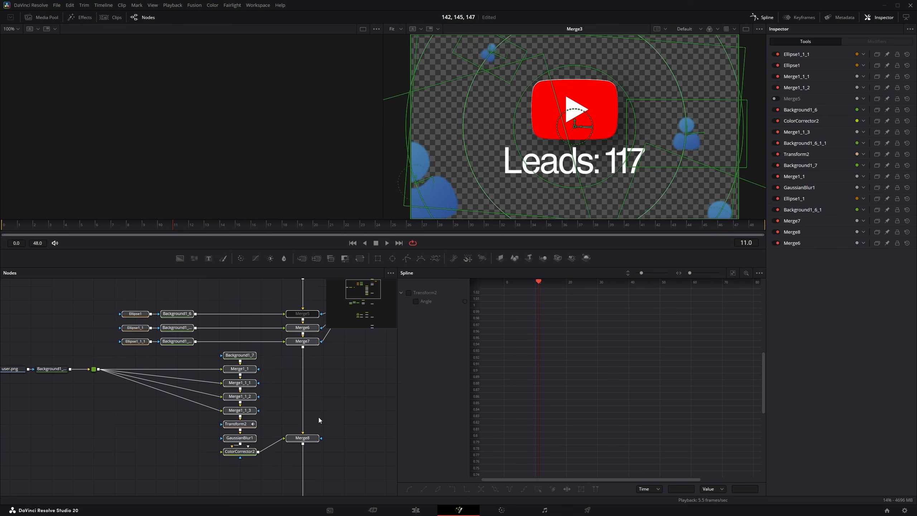
{"action": "left_click_drag", "start_coordinate": [126, 305], "coordinate": [110, 377]}
{"action": "scroll", "coordinate": [181, 390], "scroll_direction": "up", "scroll_amount": 2}
{"action": "scroll", "coordinate": [161, 369], "scroll_direction": "up", "scroll_amount": 2}
{"action": "left_click", "coordinate": [162, 369]}
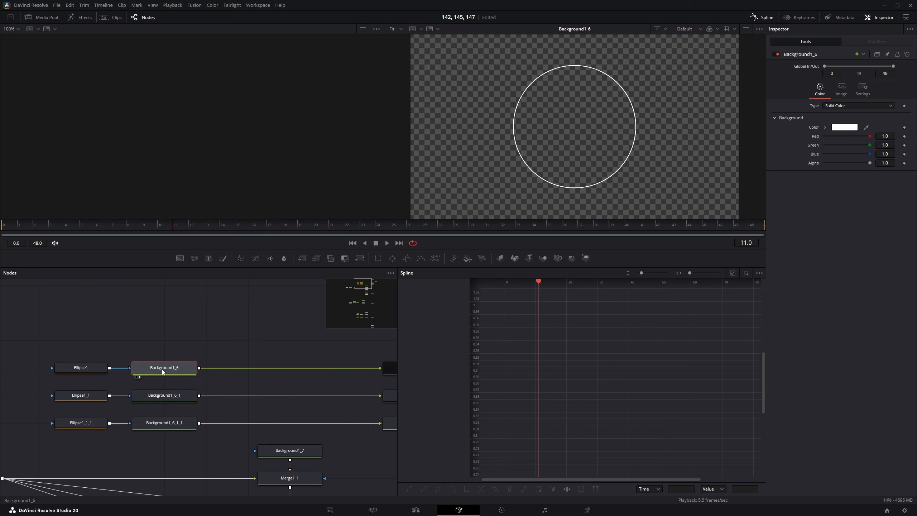
Step: Show the Ellipse1 mask's controls, try its Solid option on and off, and check the border width
{"action": "left_click", "coordinate": [63, 373]}
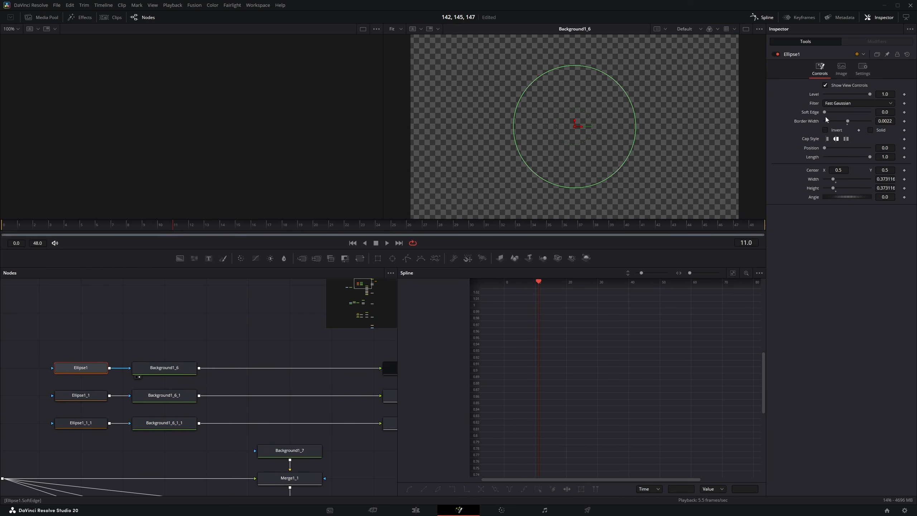
{"action": "left_click", "coordinate": [870, 130]}
{"action": "left_click", "coordinate": [870, 130]}
{"action": "mouse_move", "coordinate": [880, 122]}
{"action": "left_mouse_down"}
{"action": "mouse_move", "coordinate": [870, 122]}
{"action": "mouse_move", "coordinate": [910, 121]}
{"action": "mouse_move", "coordinate": [874, 121]}
{"action": "left_mouse_up"}
Step: View the Background1_6_1 circle outline in the second viewer and inspect the neighbouring Background1_6_1_1 node
{"action": "left_click", "coordinate": [170, 368]}
{"action": "left_click_drag", "start_coordinate": [179, 388], "coordinate": [228, 345]}
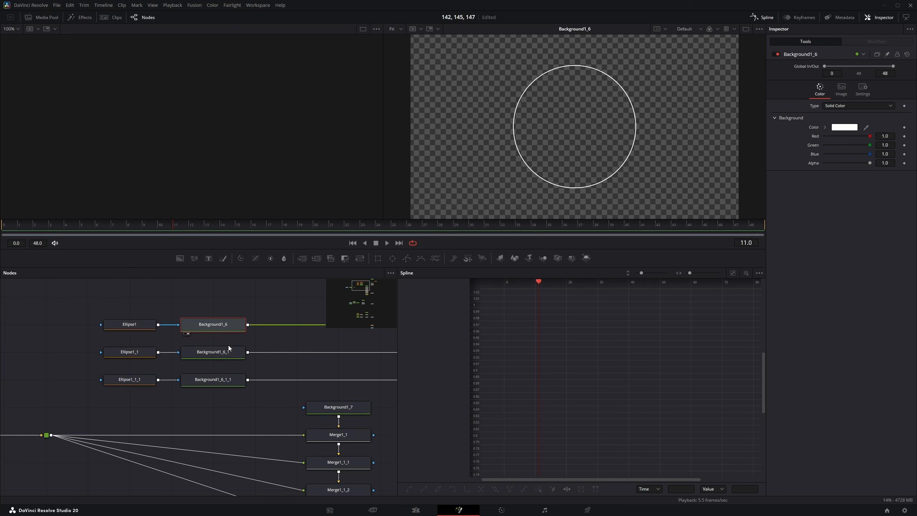
{"action": "left_click", "coordinate": [225, 349]}
{"action": "key", "text": "2"}
{"action": "left_click", "coordinate": [222, 378]}
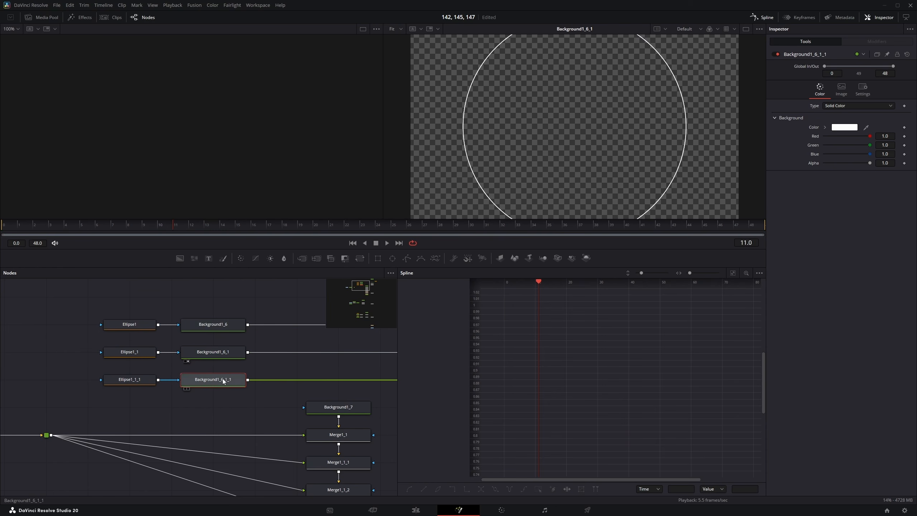
Step: View the Merge6 and Merge7 outputs in the second viewer to examine the combined circle outlines
{"action": "left_click_drag", "start_coordinate": [276, 372], "coordinate": [32, 401]}
{"action": "left_click", "coordinate": [231, 385]}
{"action": "key", "text": "2"}
{"action": "left_click", "coordinate": [231, 413]}
{"action": "key", "text": "2"}
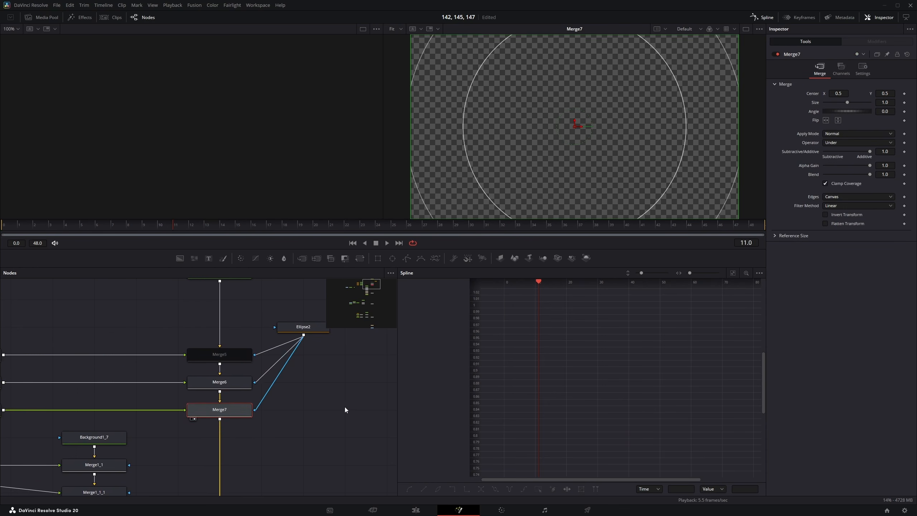
Step: Show the Ellipse2 mask in the first viewer, set its Soft Edge to 0.8 and check the fading outlines in Merge7's output
{"action": "left_click_drag", "start_coordinate": [345, 408], "coordinate": [273, 419]}
{"action": "left_click_drag", "start_coordinate": [253, 341], "coordinate": [294, 341]}
{"action": "key", "text": "1"}
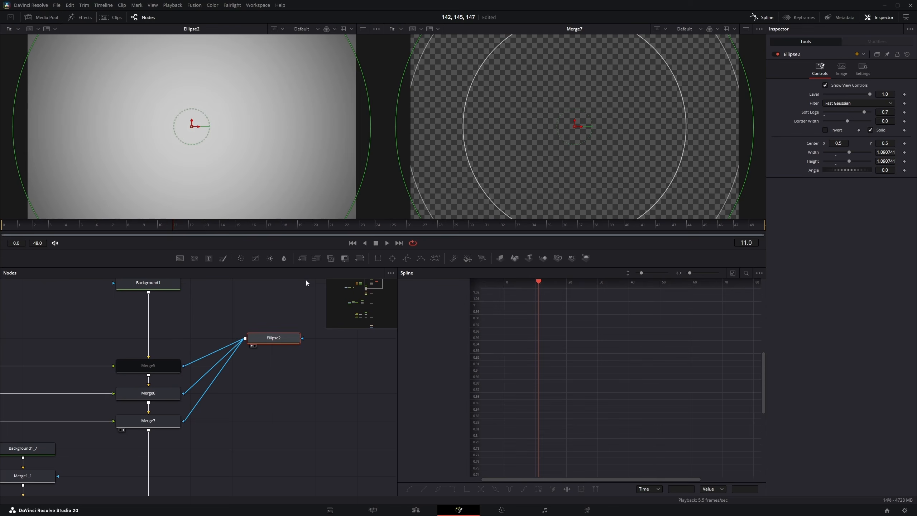
{"action": "left_click_drag", "start_coordinate": [842, 113], "coordinate": [893, 114]}
{"action": "left_click_drag", "start_coordinate": [214, 402], "coordinate": [261, 371]}
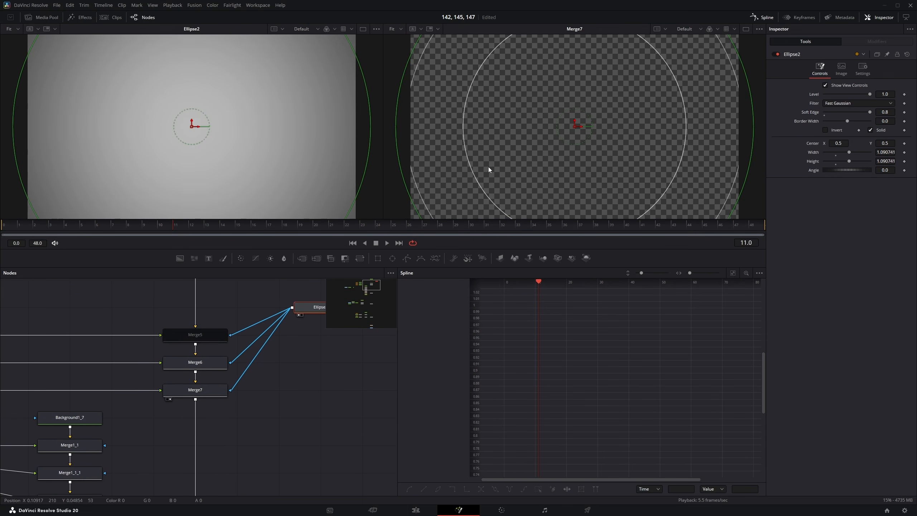
{"action": "scroll", "coordinate": [489, 167], "scroll_direction": "up", "scroll_amount": 10}
{"action": "left_click_drag", "start_coordinate": [553, 83], "coordinate": [415, 172]}
{"action": "left_click_drag", "start_coordinate": [420, 188], "coordinate": [520, 171]}
{"action": "key", "text": "ctrl+f"}
Step: View the user.png loader, its Background1_5_1 gradient and the transparent Background1_7 in the second viewer
{"action": "left_click_drag", "start_coordinate": [83, 494], "coordinate": [333, 360]}
{"action": "left_click", "coordinate": [132, 360]}
{"action": "key", "text": "2"}
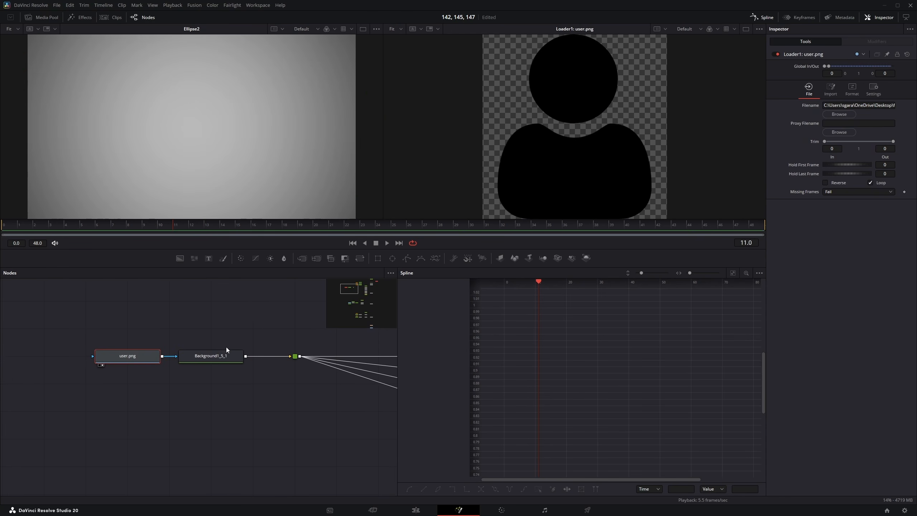
{"action": "left_click", "coordinate": [224, 356]}
{"action": "key", "text": "2"}
{"action": "left_click_drag", "start_coordinate": [310, 327], "coordinate": [161, 352]}
{"action": "scroll", "coordinate": [161, 352], "scroll_direction": "down", "scroll_amount": 3}
{"action": "left_click", "coordinate": [272, 347]}
{"action": "key", "text": "2"}
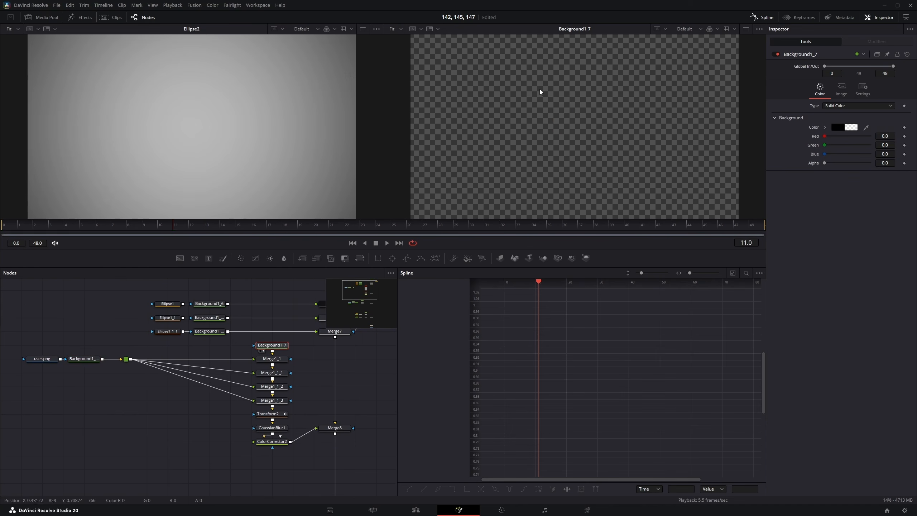
{"action": "left_click_drag", "start_coordinate": [340, 343], "coordinate": [314, 353]}
{"action": "scroll", "coordinate": [192, 363], "scroll_direction": "up", "scroll_amount": 1}
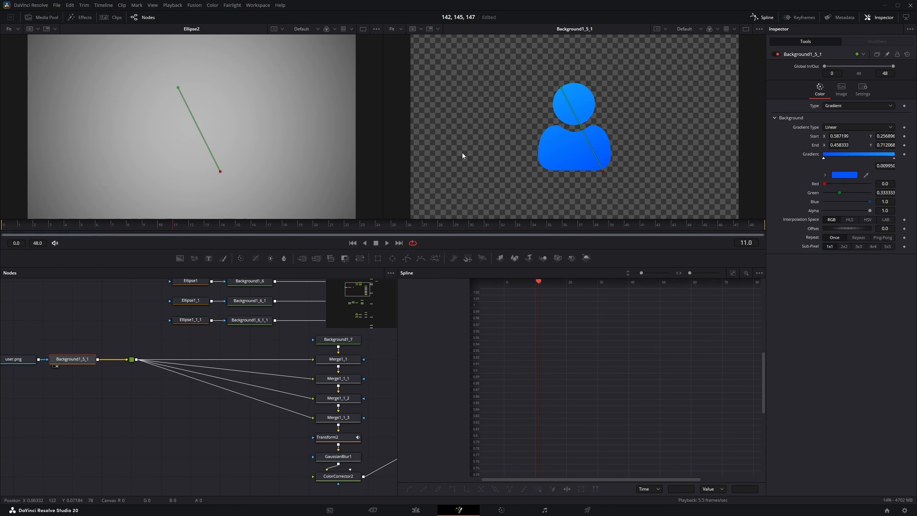
Step: Step through the Merge1_1, Merge1_1_1, Merge1_1_2 and Merge1_1_3 outputs to examine how each user icon is placed
{"action": "left_click_drag", "start_coordinate": [298, 356], "coordinate": [247, 339]}
{"action": "left_click", "coordinate": [303, 347]}
{"action": "key", "text": "2"}
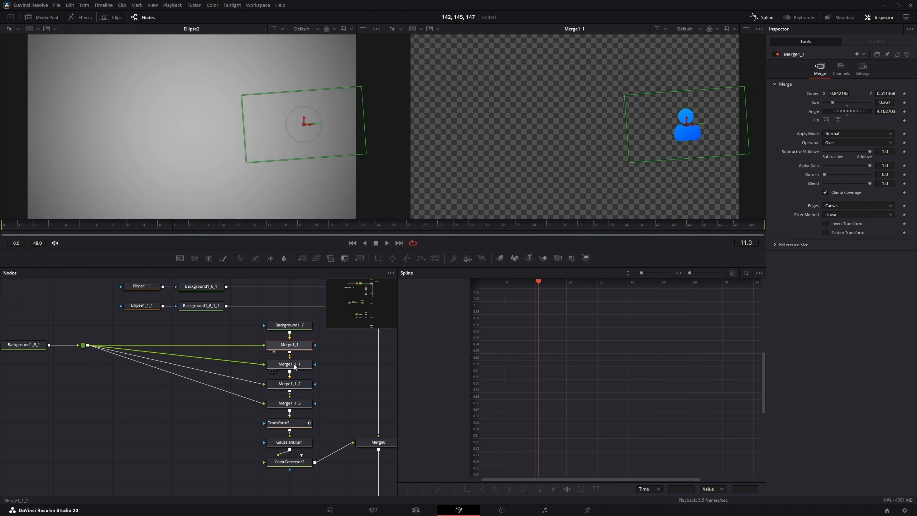
{"action": "left_click", "coordinate": [296, 365]}
{"action": "key", "text": "2"}
{"action": "left_click", "coordinate": [294, 385]}
{"action": "key", "text": "2"}
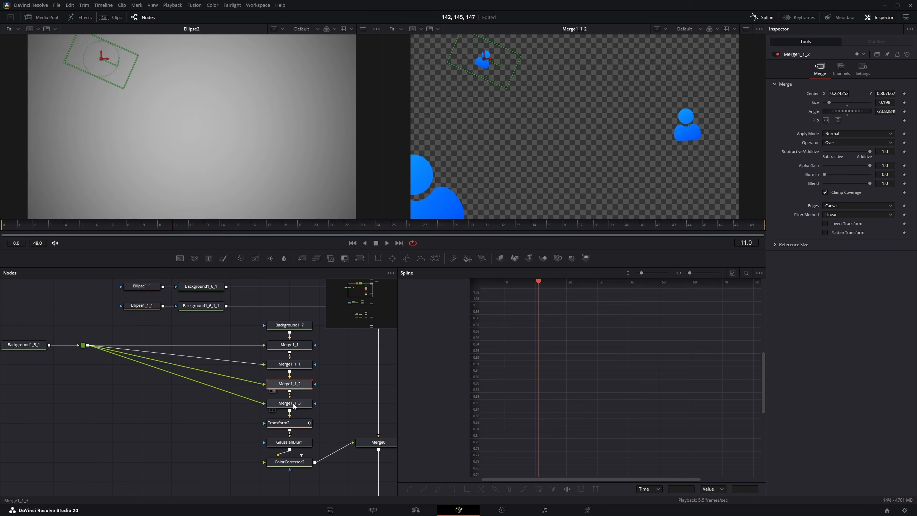
{"action": "left_click", "coordinate": [293, 404]}
{"action": "key", "text": "2"}
{"action": "left_click_drag", "start_coordinate": [557, 62], "coordinate": [412, 163]}
{"action": "left_click", "coordinate": [309, 343]}
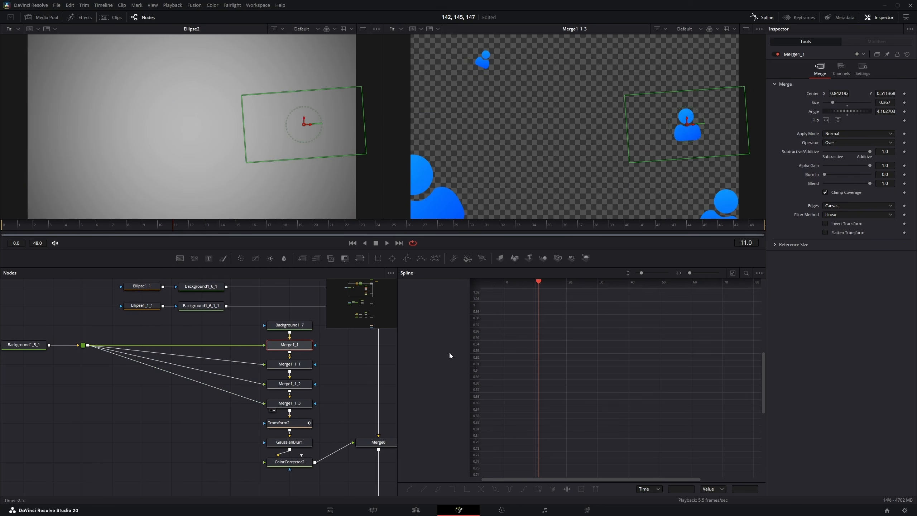
Step: View Merge1_1_3 and Transform2 in the second viewer, scrubbing through Transform2's animated angle to frame 26
{"action": "left_click_drag", "start_coordinate": [323, 382], "coordinate": [245, 367]}
{"action": "mouse_move", "coordinate": [413, 183]}
{"action": "left_mouse_down"}
{"action": "mouse_move", "coordinate": [413, 195]}
{"action": "mouse_move", "coordinate": [416, 183]}
{"action": "left_mouse_up"}
{"action": "left_click", "coordinate": [189, 370]}
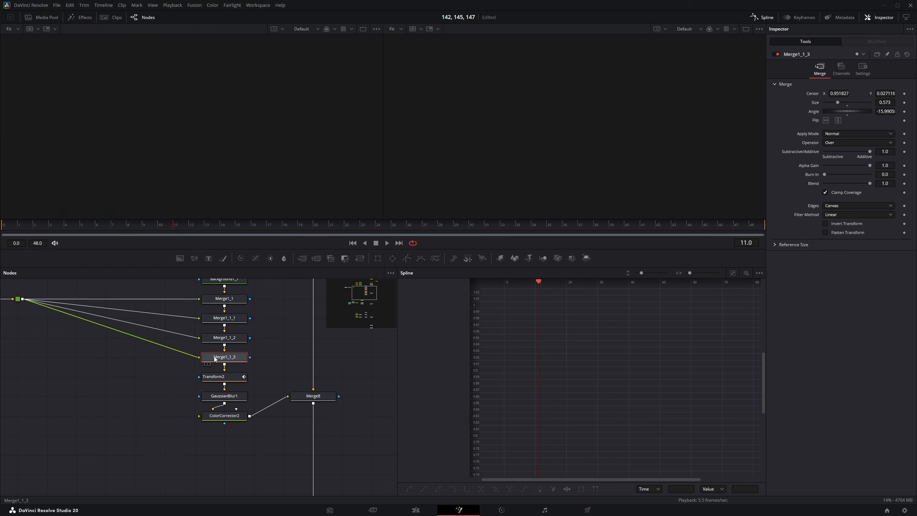
{"action": "key", "text": "2"}
{"action": "left_click_drag", "start_coordinate": [215, 357], "coordinate": [259, 360]}
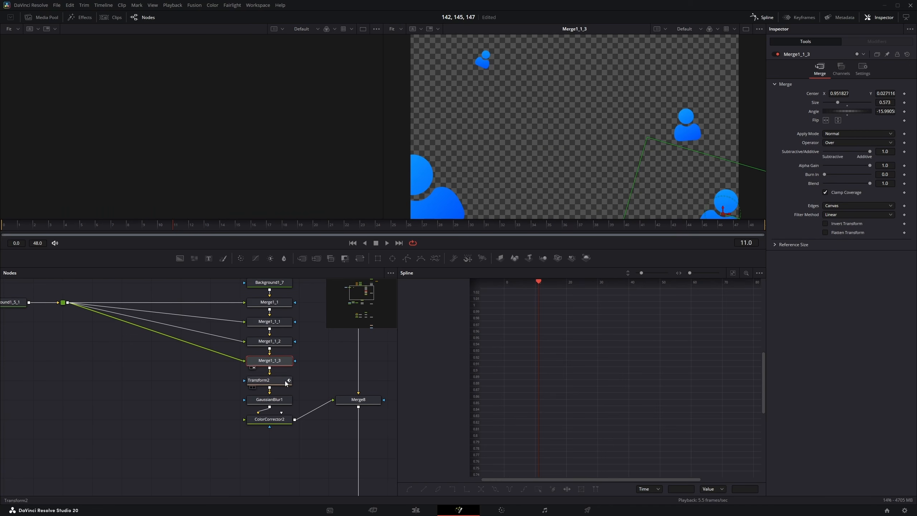
{"action": "left_click", "coordinate": [285, 381]}
{"action": "key", "text": "2"}
{"action": "left_click_drag", "start_coordinate": [84, 225], "coordinate": [387, 326]}
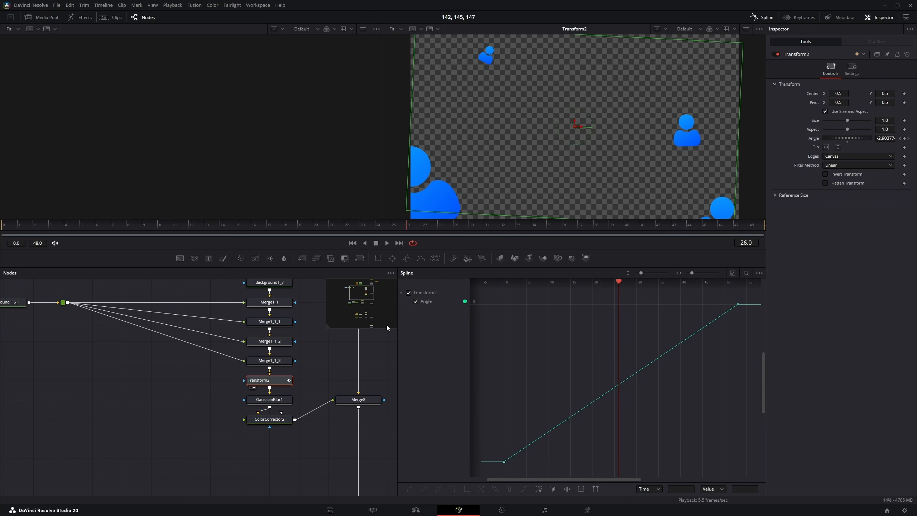
Step: Check the GaussianBlur1, ColorCorrector2 and Merge8 outputs of the user icons in the second viewer, scrubbing and playing the animation
{"action": "left_click", "coordinate": [266, 400]}
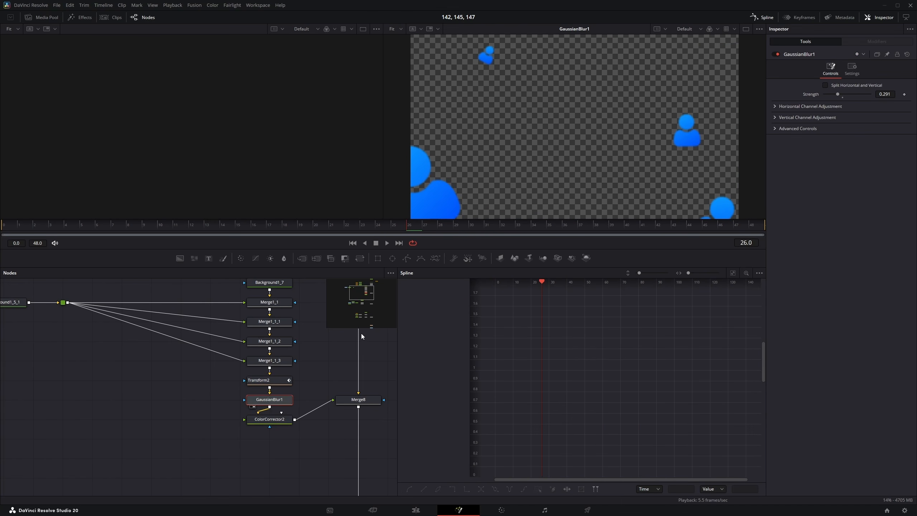
{"action": "left_click_drag", "start_coordinate": [191, 226], "coordinate": [317, 228]}
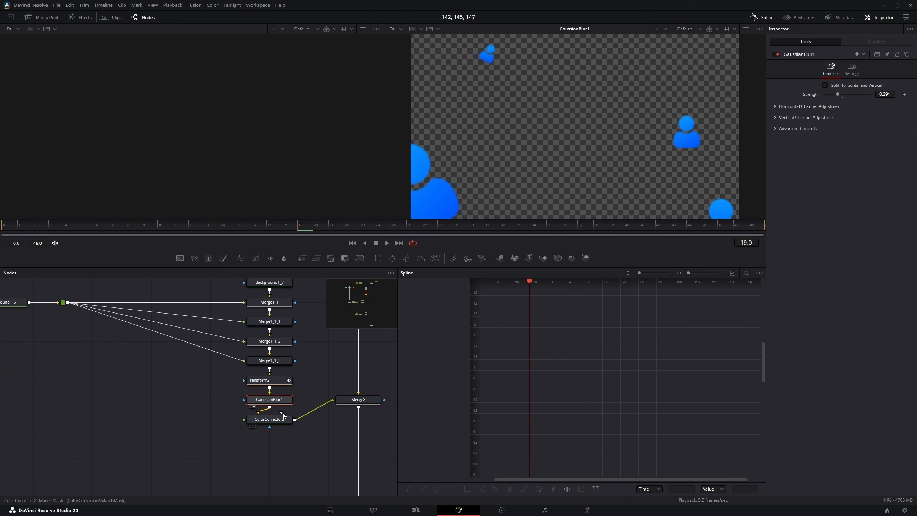
{"action": "left_click", "coordinate": [271, 425]}
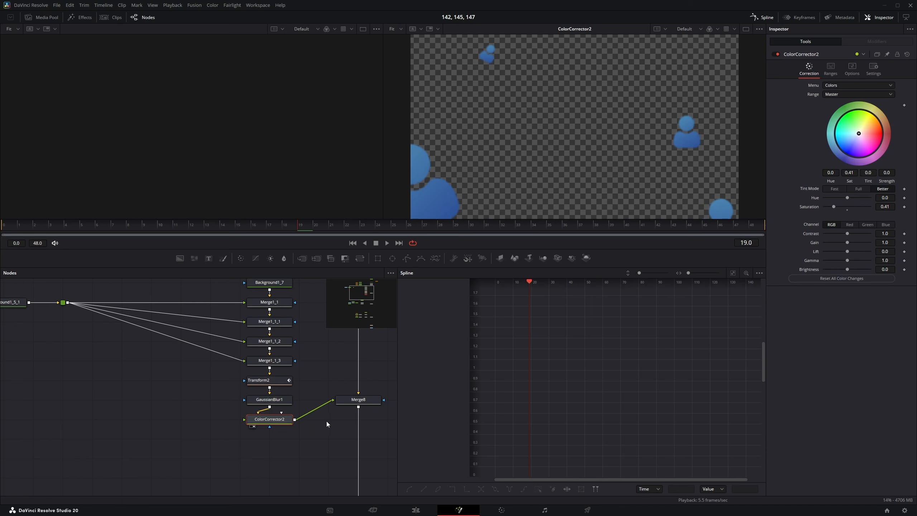
{"action": "left_click_drag", "start_coordinate": [310, 414], "coordinate": [242, 392]}
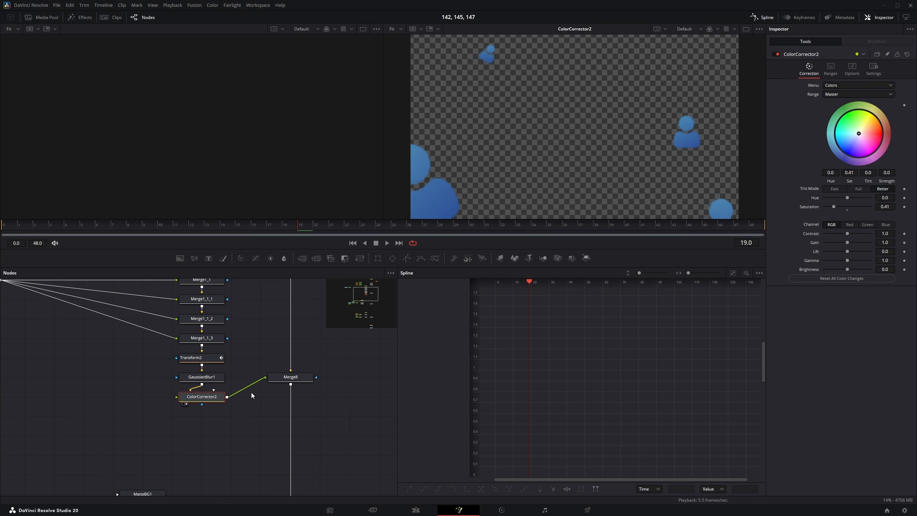
{"action": "left_click", "coordinate": [300, 377]}
{"action": "key", "text": "space"}
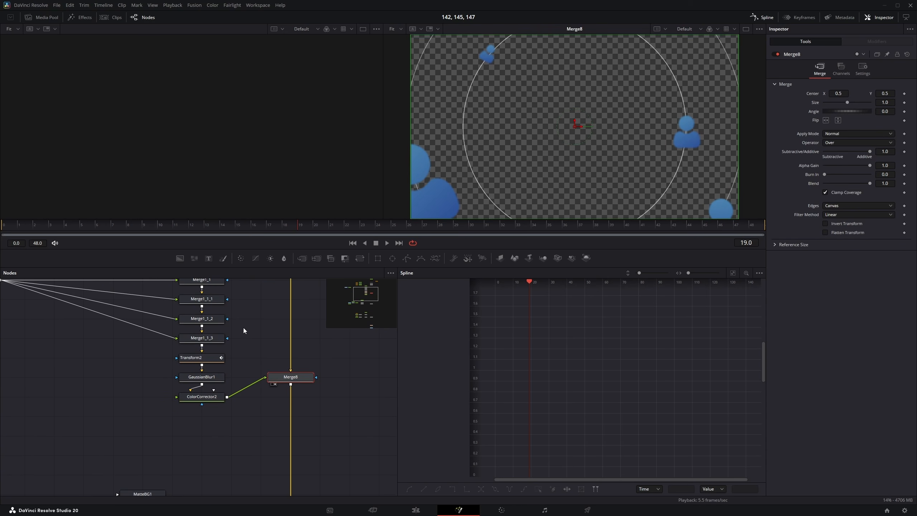
{"action": "key", "text": "space"}
Step: View the Merge2 output of the YouTube icon and Leads counter, and trace it back to the youtube.png source in MediaIn1
{"action": "left_click_drag", "start_coordinate": [132, 492], "coordinate": [267, 342]}
{"action": "left_click", "coordinate": [285, 403]}
{"action": "key", "text": "2"}
{"action": "left_click", "coordinate": [225, 427]}
{"action": "left_click_drag", "start_coordinate": [225, 428], "coordinate": [301, 432]}
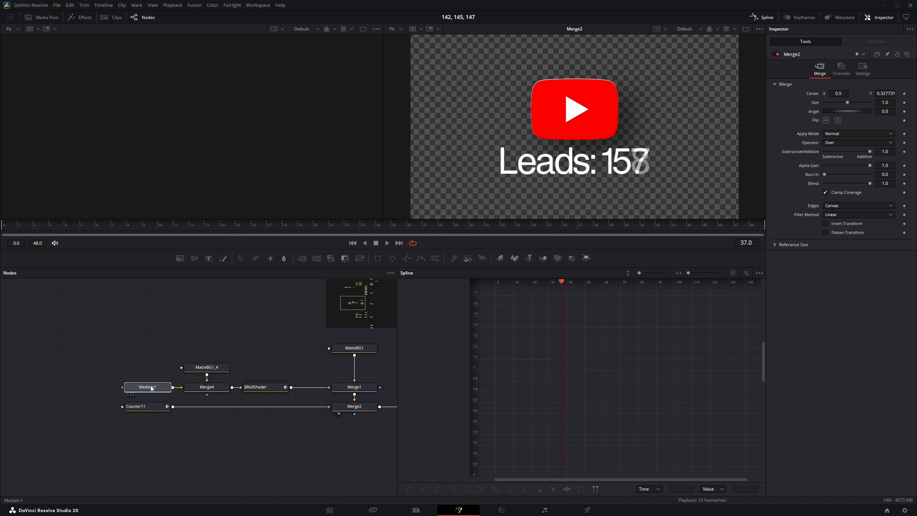
{"action": "left_click", "coordinate": [152, 389]}
{"action": "key", "text": "2"}
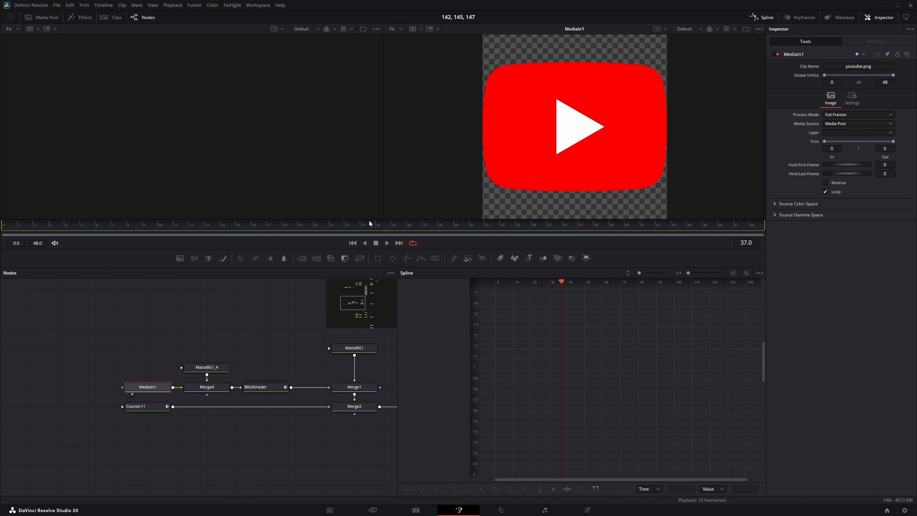
Step: Compare MatteBG1_4, MediaIn1 and Merge4 in the second viewer to review how the YouTube icon is placed on the transparent background
{"action": "left_click", "coordinate": [207, 367]}
{"action": "key", "text": "2"}
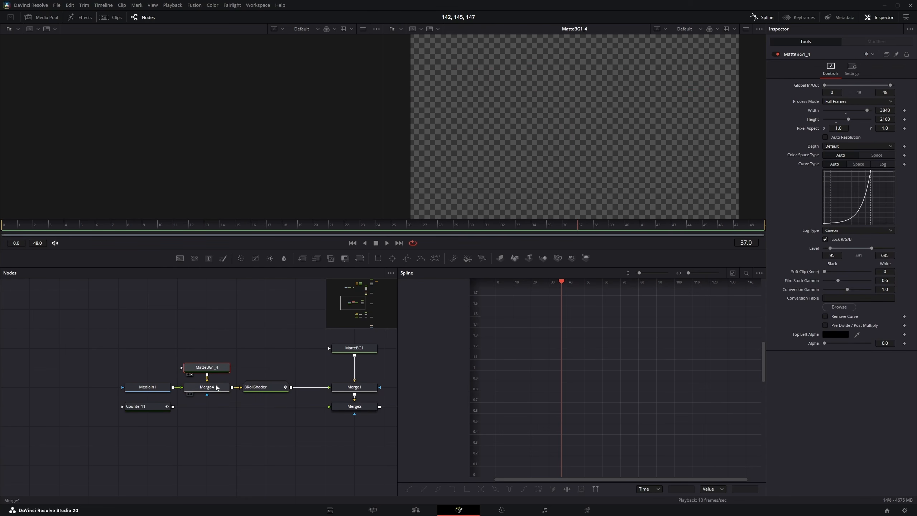
{"action": "left_click", "coordinate": [147, 387]}
{"action": "key", "text": "2"}
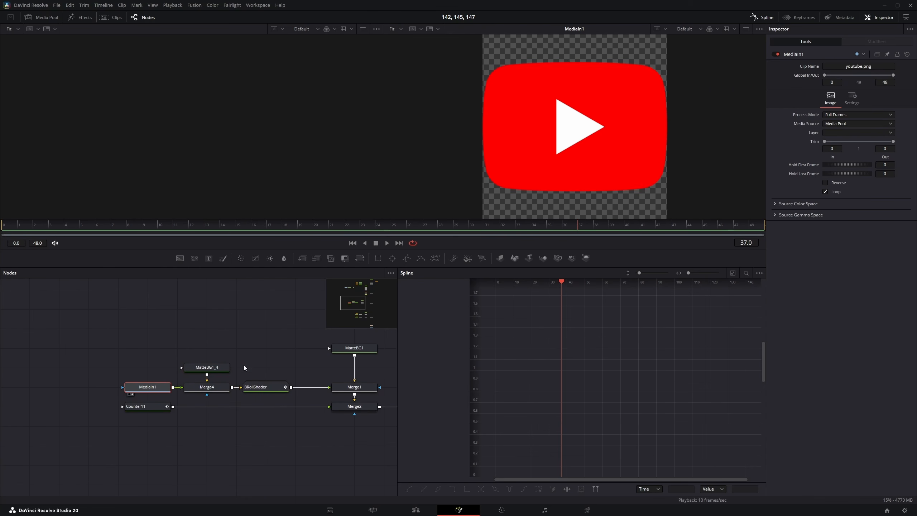
{"action": "left_click", "coordinate": [219, 386]}
{"action": "key", "text": "2"}
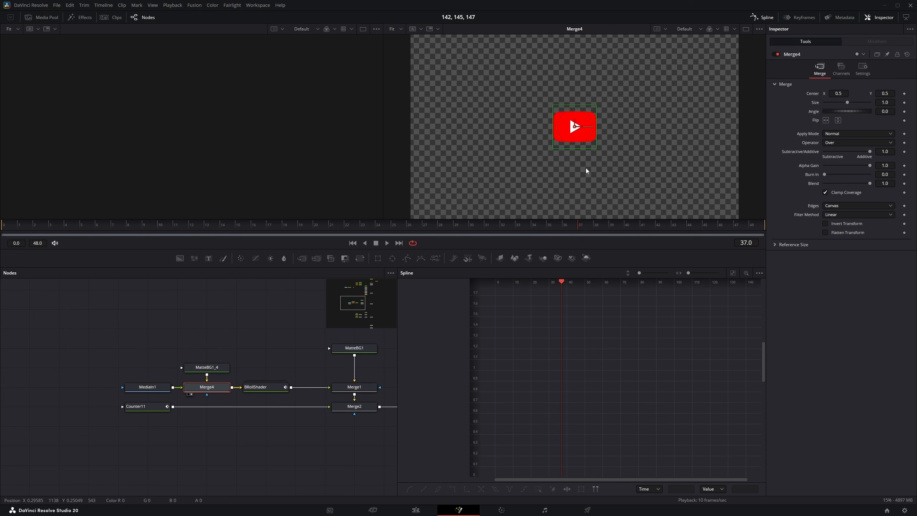
Step: Move the BRollShader group above the Merge4 row, expand it and examine the NeoInnerShadowV13 output up close
{"action": "left_click_drag", "start_coordinate": [270, 390], "coordinate": [271, 353]}
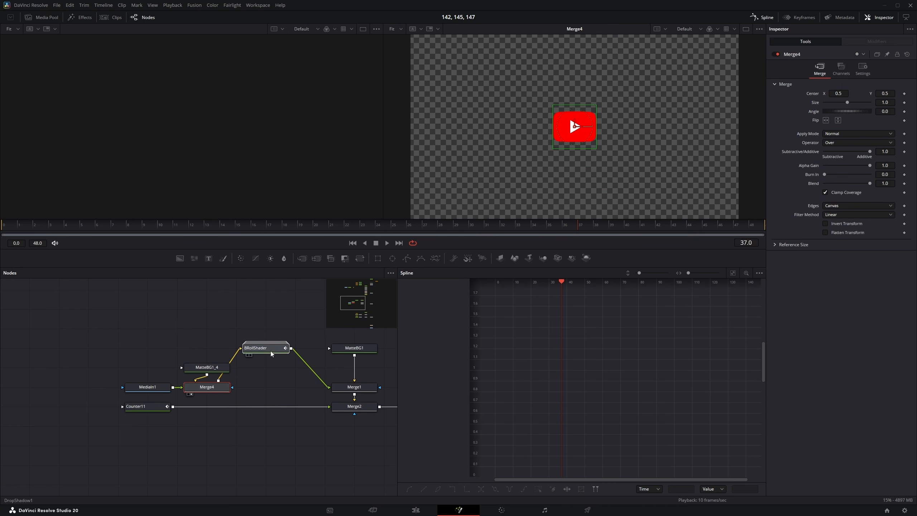
{"action": "left_click", "coordinate": [261, 349]}
{"action": "double_click", "coordinate": [260, 349]}
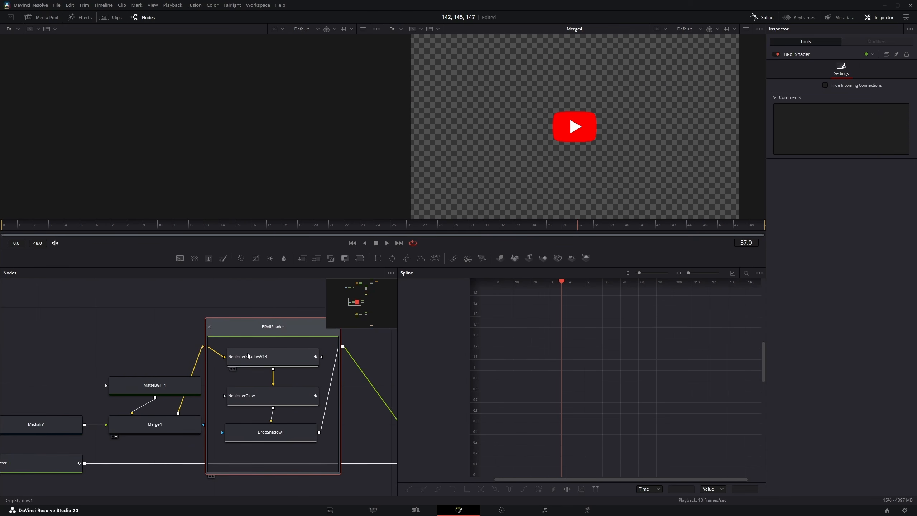
{"action": "left_click_drag", "start_coordinate": [235, 358], "coordinate": [575, 128]}
{"action": "scroll", "coordinate": [577, 124], "scroll_direction": "up", "scroll_amount": 5}
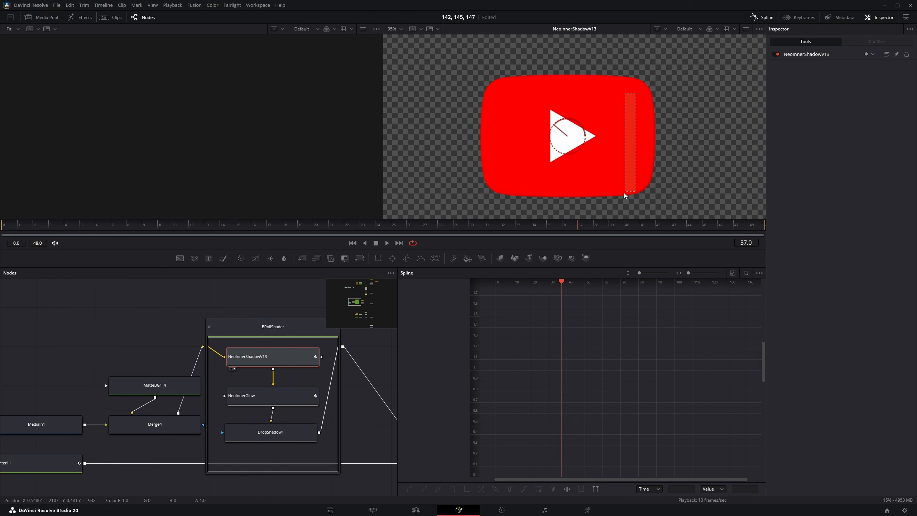
Step: Review the NeoInnerGlow and DropShadow1 outputs of the YouTube icon in the second viewer, and collapse the BRollShader group
{"action": "left_click", "coordinate": [266, 401]}
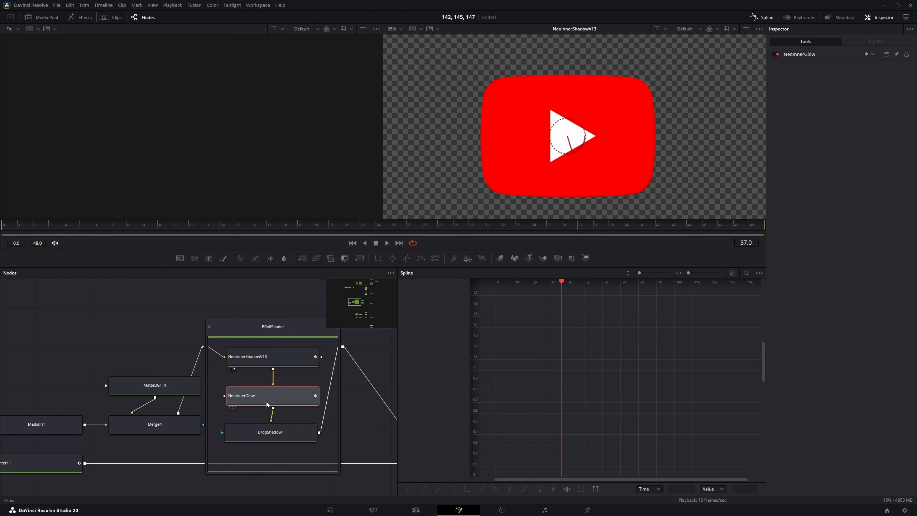
{"action": "key", "text": "2"}
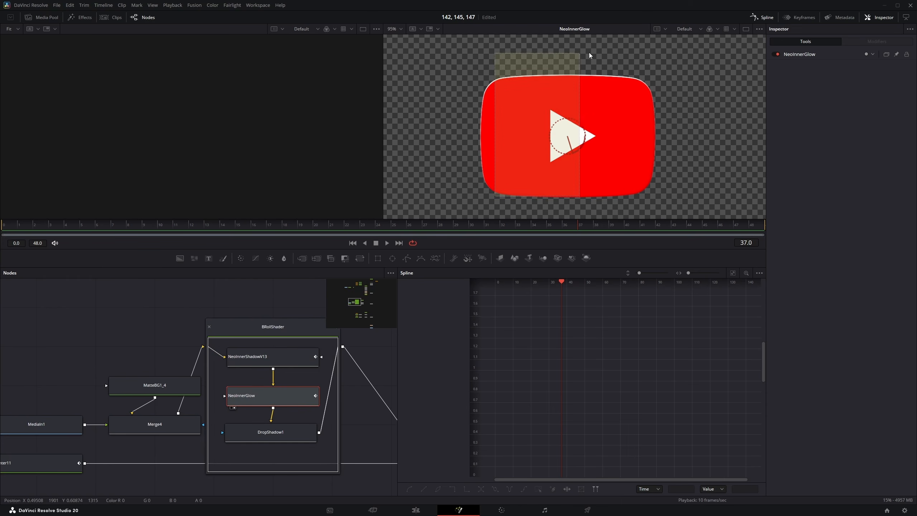
{"action": "left_click", "coordinate": [281, 427]}
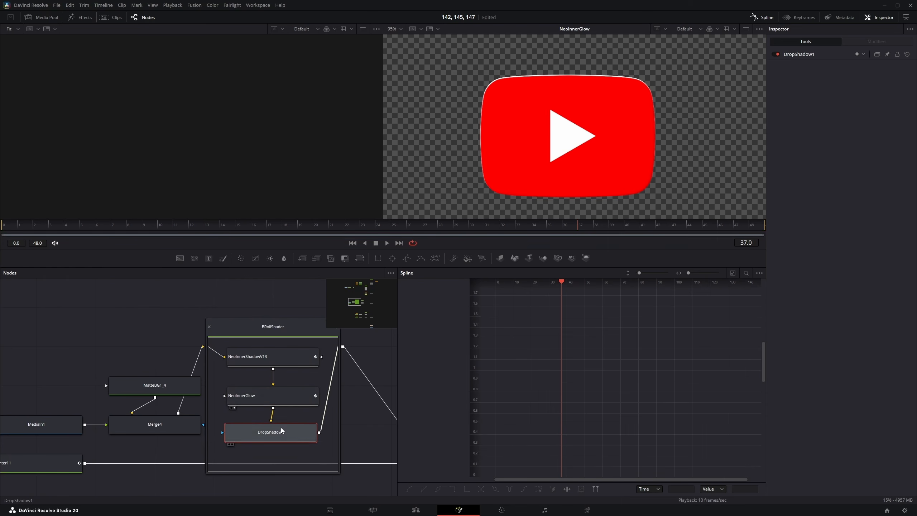
{"action": "key", "text": "2"}
{"action": "key", "text": "ctrl+f"}
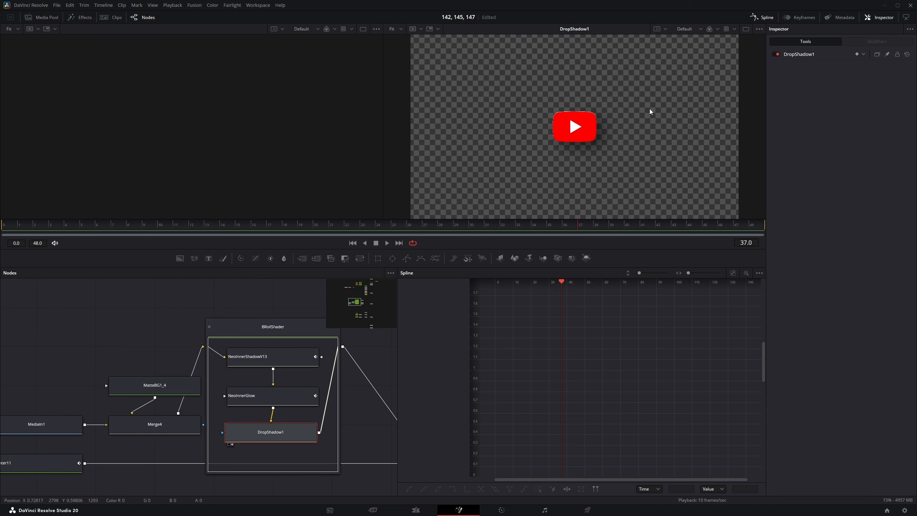
{"action": "left_click", "coordinate": [209, 327]}
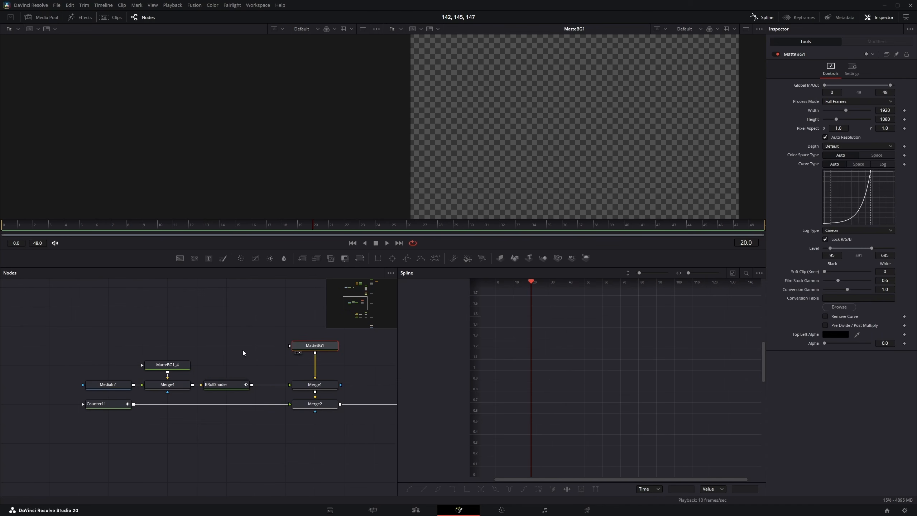
Step: View the Merge1 and Merge2 outputs in the second viewer and play the Leads counter animation below the YouTube icon
{"action": "left_click", "coordinate": [314, 384]}
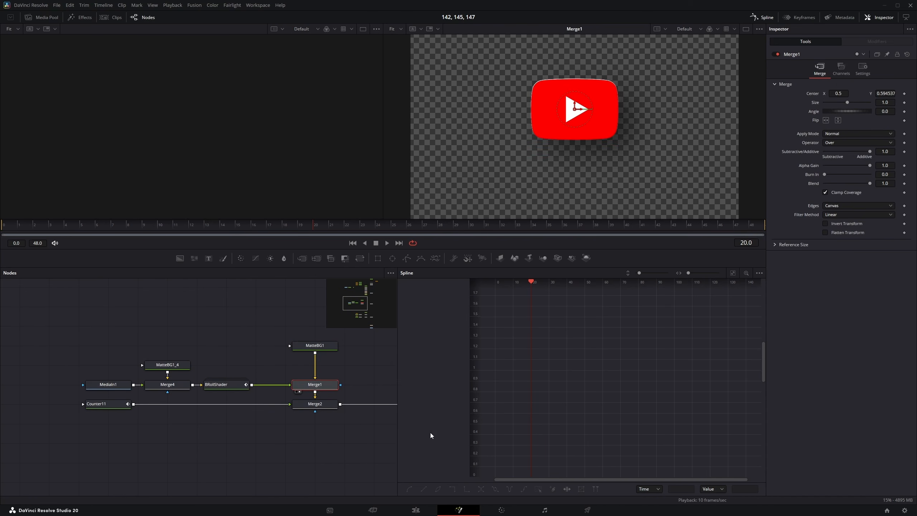
{"action": "left_click", "coordinate": [306, 406]}
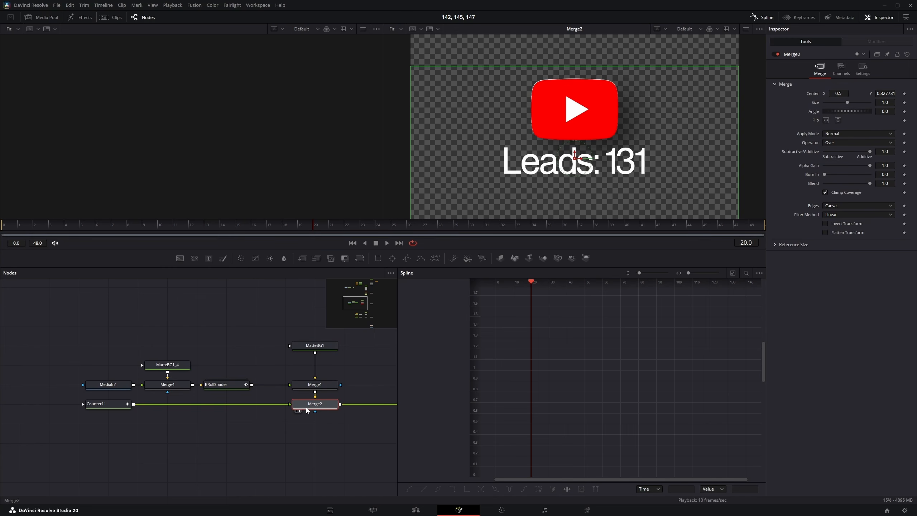
{"action": "key", "text": "space"}
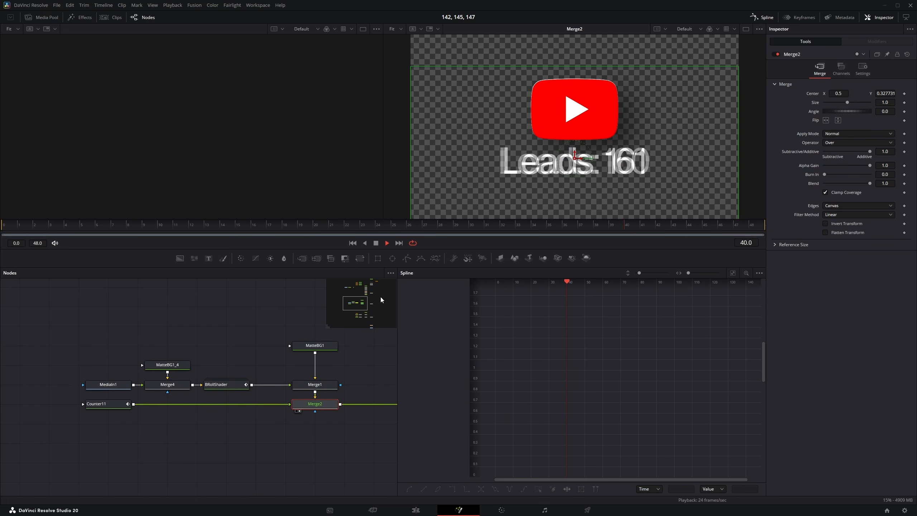
{"action": "left_click_drag", "start_coordinate": [340, 362], "coordinate": [229, 357]}
{"action": "key", "text": "space"}
{"action": "left_click_drag", "start_coordinate": [582, 172], "coordinate": [626, 195]}
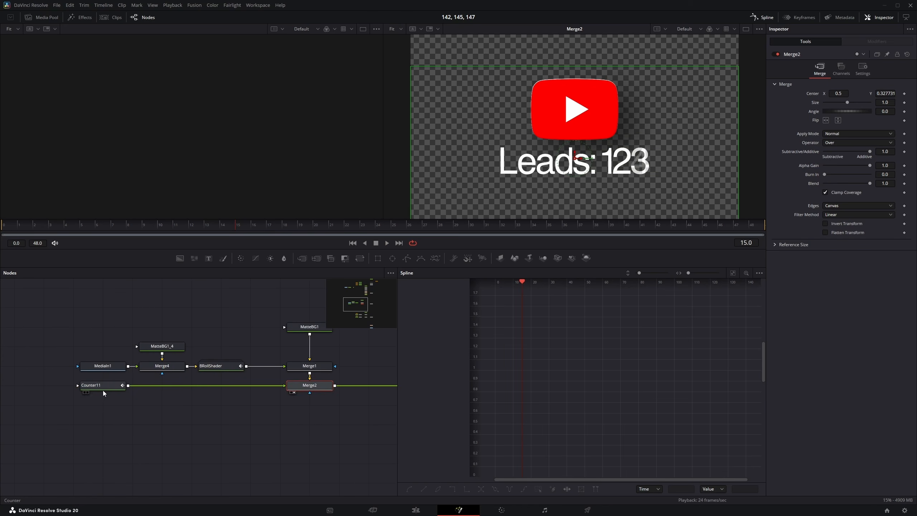
Step: View the Counter11 text with its Counter curve and return to frame 0 to inspect the start of the count
{"action": "left_click", "coordinate": [102, 386]}
{"action": "mouse_move", "coordinate": [5, 226]}
{"action": "left_mouse_down"}
{"action": "mouse_move", "coordinate": [414, 224]}
{"action": "mouse_move", "coordinate": [14, 223]}
{"action": "left_mouse_up"}
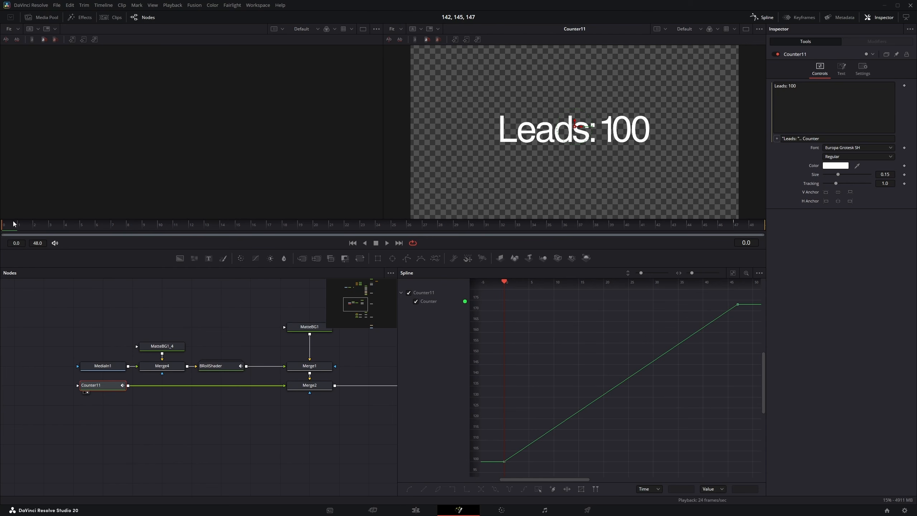
{"action": "left_click_drag", "start_coordinate": [283, 358], "coordinate": [245, 360]}
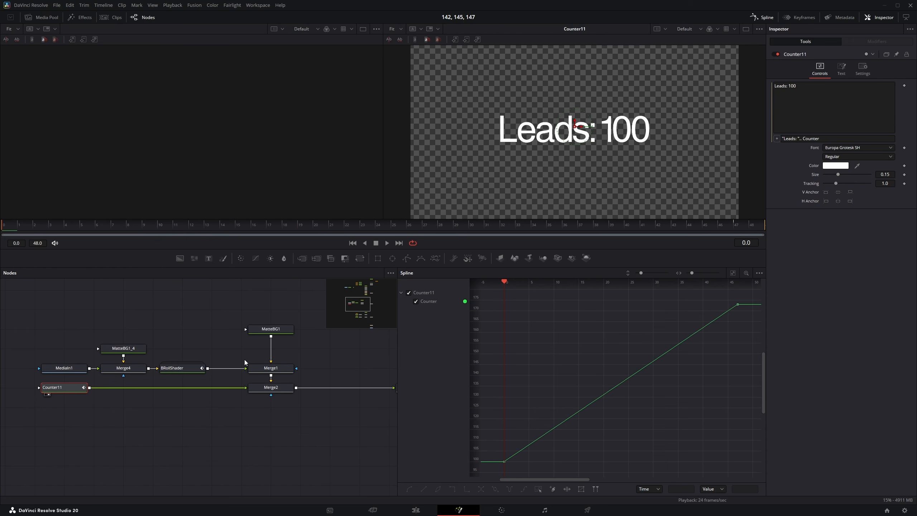
Step: Follow Merge2 into Merge3 and view Merge3 in the second viewer to see the icon and counter combined with the circles
{"action": "left_click_drag", "start_coordinate": [242, 364], "coordinate": [219, 393]}
{"action": "left_click", "coordinate": [162, 411]}
{"action": "left_click", "coordinate": [304, 408]}
{"action": "key", "text": "2"}
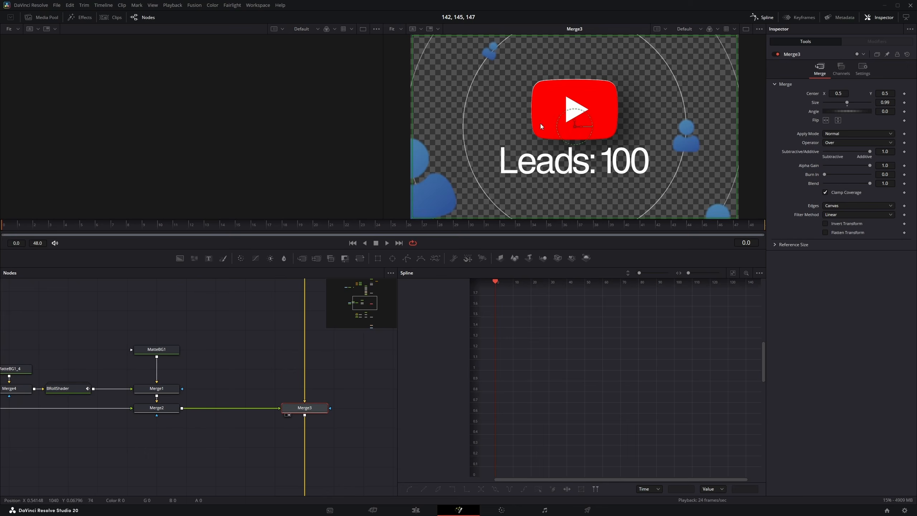
Step: View the NeoTritone1_2 and NeoTritone1_1 glows in the second viewer, and check how Merge7_2 places them in opposite corners
{"action": "left_click_drag", "start_coordinate": [324, 396], "coordinate": [331, 270]}
{"action": "scroll", "coordinate": [267, 361], "scroll_direction": "down", "scroll_amount": 3}
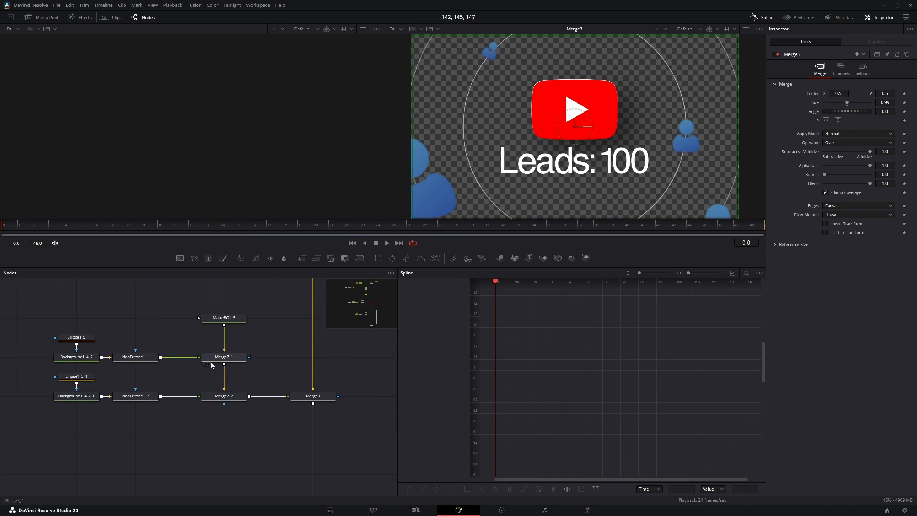
{"action": "left_click", "coordinate": [140, 396]}
{"action": "key", "text": "2"}
{"action": "left_click", "coordinate": [139, 358]}
{"action": "key", "text": "2"}
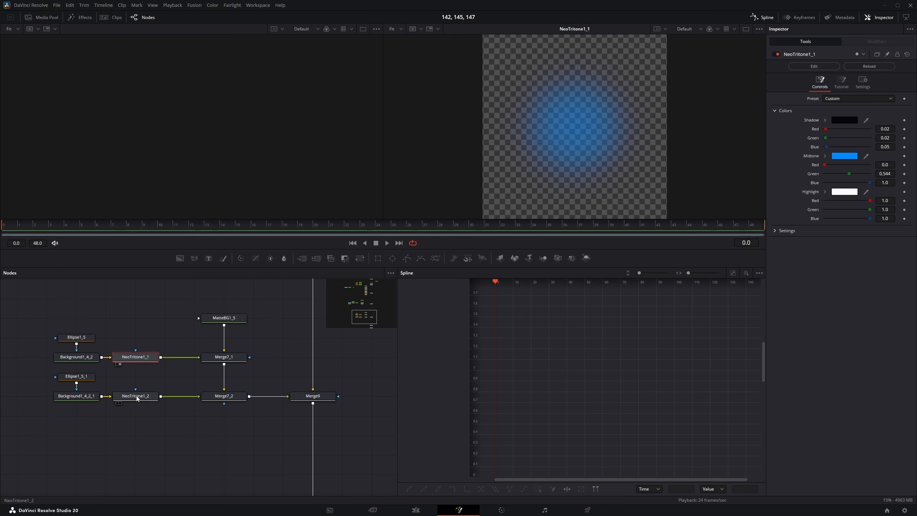
{"action": "left_click", "coordinate": [137, 396]}
{"action": "key", "text": "2"}
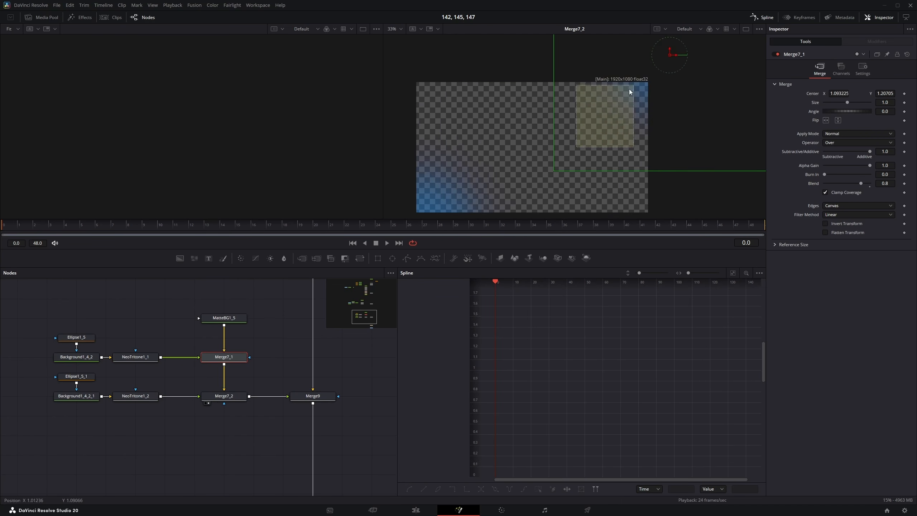
{"action": "left_click", "coordinate": [222, 398]}
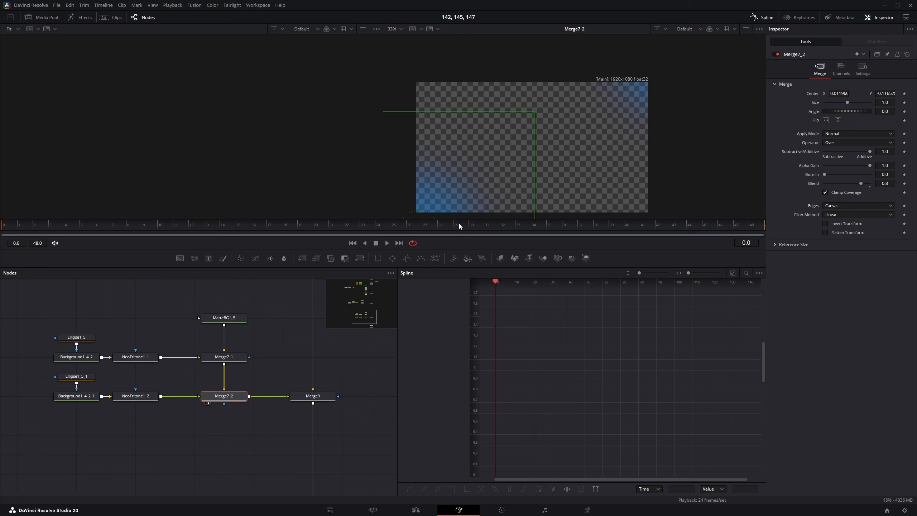
{"action": "key", "text": "ctrl+f"}
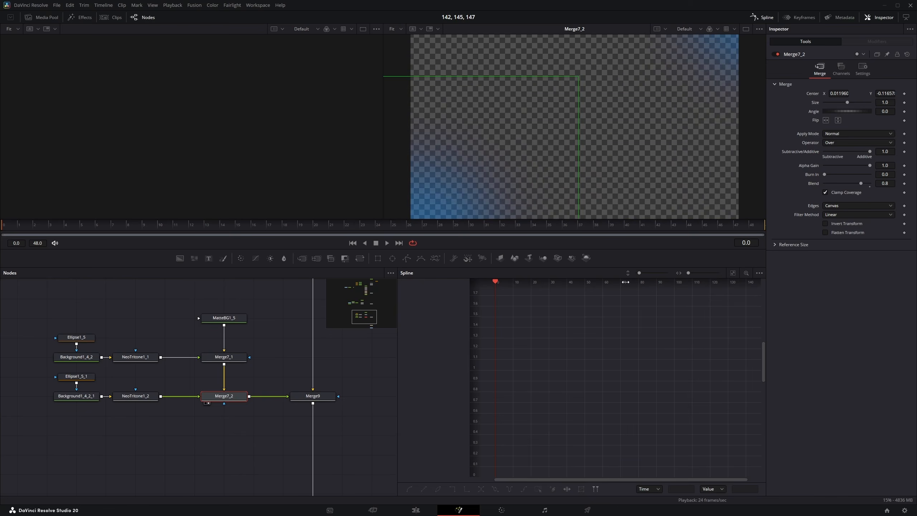
Step: View Merge9 in the second viewer and toggle its horizontal flip repeatedly to compare the placement of the corner glows
{"action": "left_click", "coordinate": [319, 397]}
{"action": "key", "text": "2"}
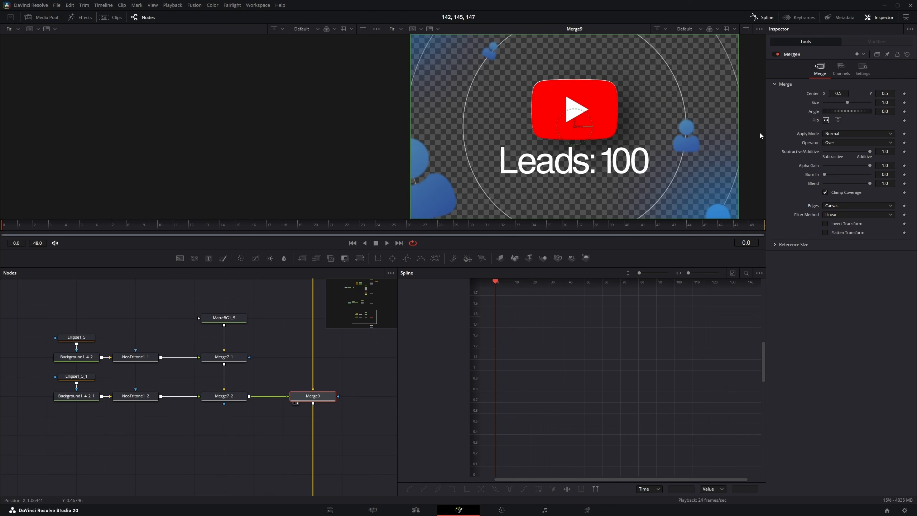
{"action": "left_click", "coordinate": [826, 122]}
{"action": "left_click", "coordinate": [825, 122]}
{"action": "left_click", "coordinate": [825, 122]}
{"action": "left_click", "coordinate": [826, 122]}
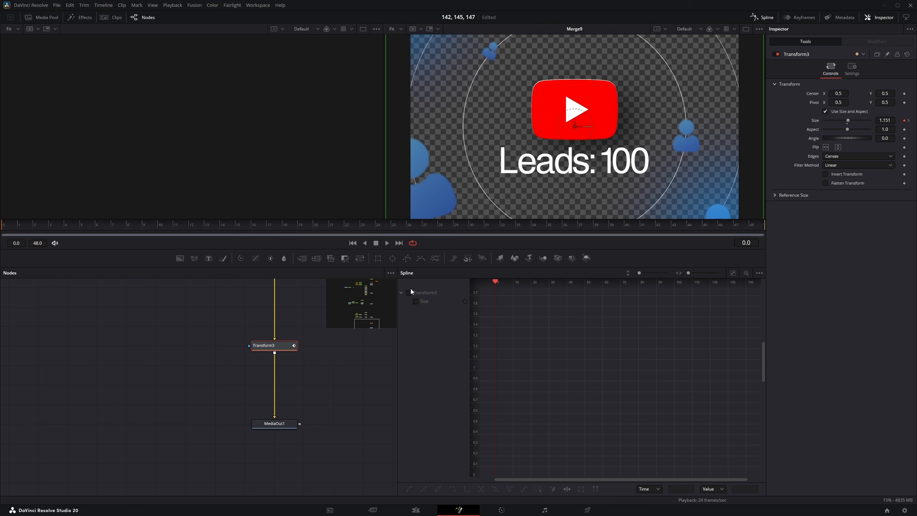
Step: Show Transform3's Size curve in the spline editor, and play the calendar-to-circles transition on the edit timeline from about 00:00:12:00
{"action": "left_click", "coordinate": [408, 292]}
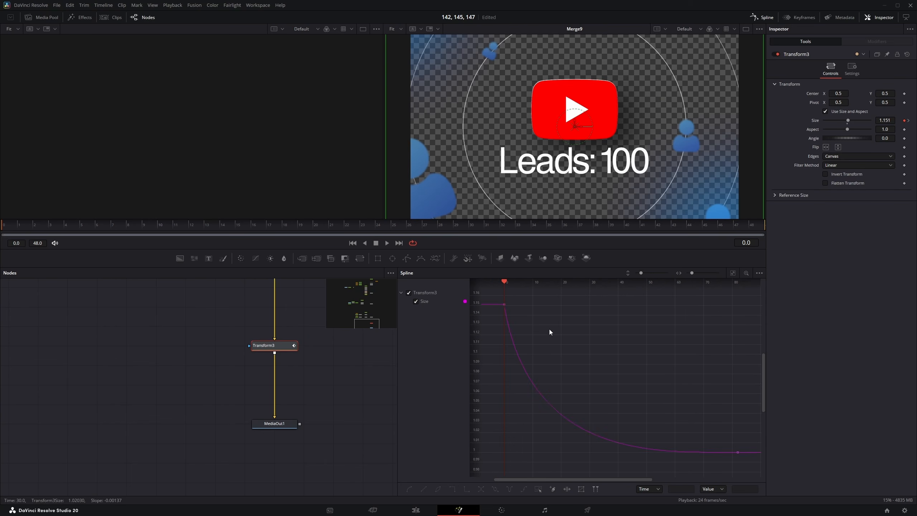
{"action": "key", "text": "space"}
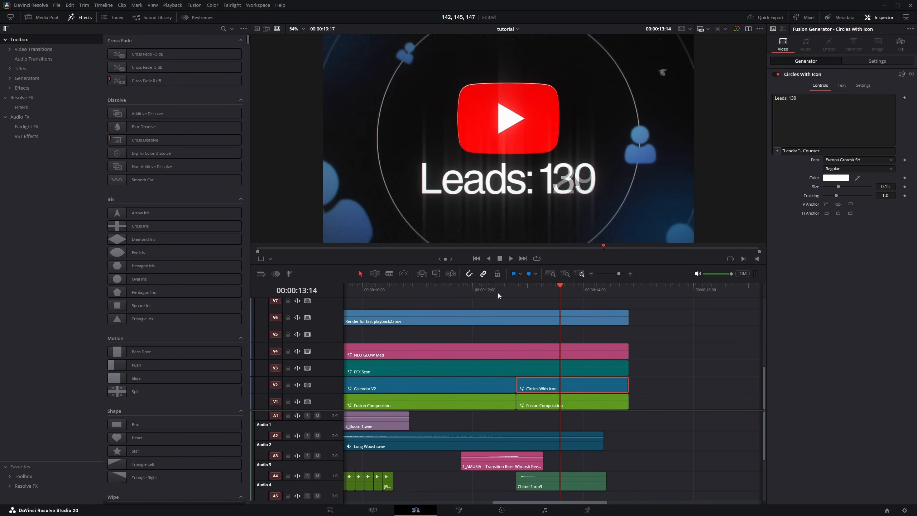
{"action": "left_click", "coordinate": [473, 293]}
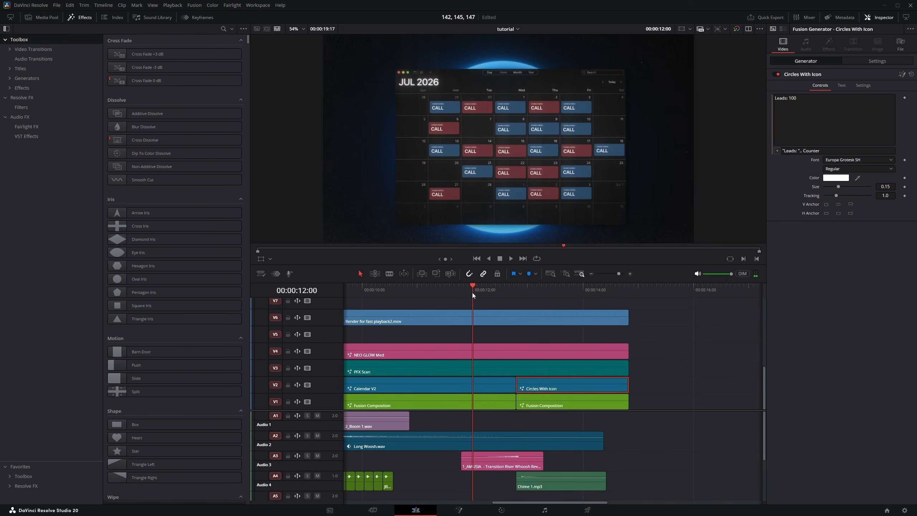
{"action": "key", "text": "space"}
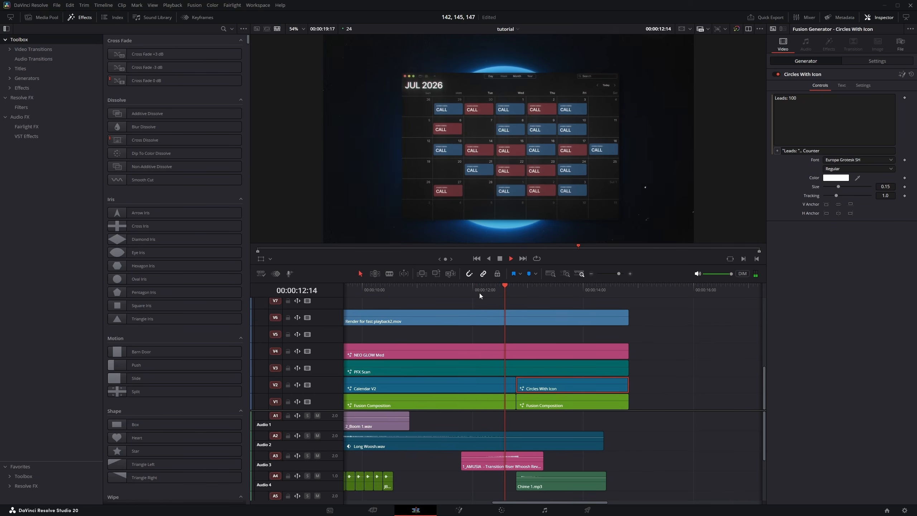
{"action": "left_click", "coordinate": [479, 293]}
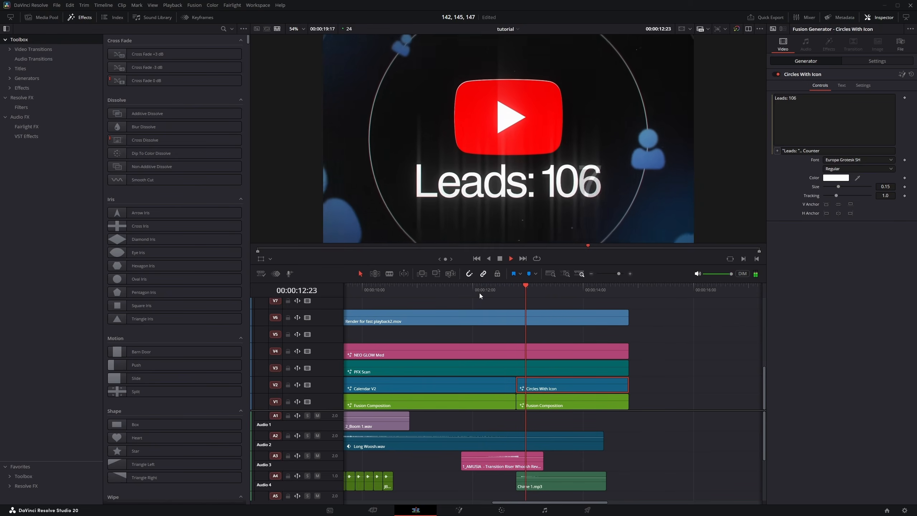
{"action": "left_click", "coordinate": [479, 293]}
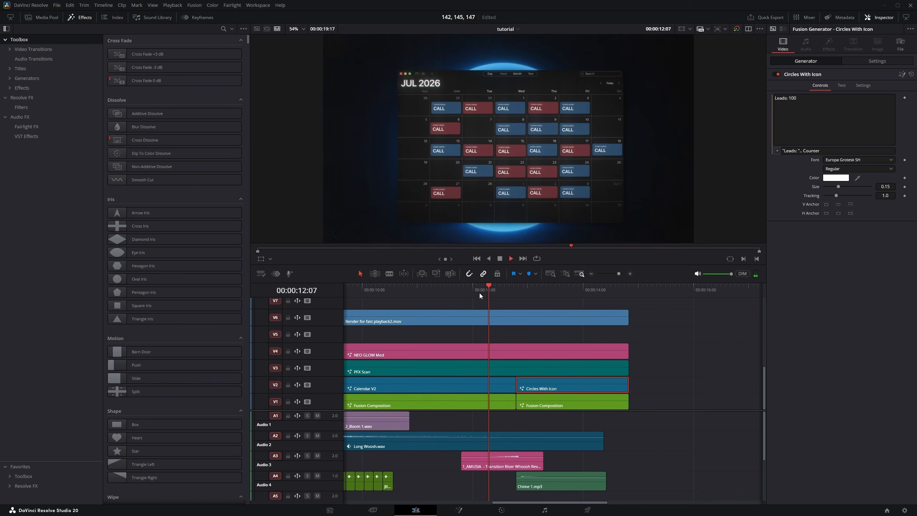
Step: Open the Calendar V2 clip in Fusion, fit Transform4's Size curve to the spline view and scrub its scale-down to frame 105
{"action": "left_click", "coordinate": [502, 382]}
{"action": "key", "text": "shift+5"}
{"action": "key", "text": "ctrl+f"}
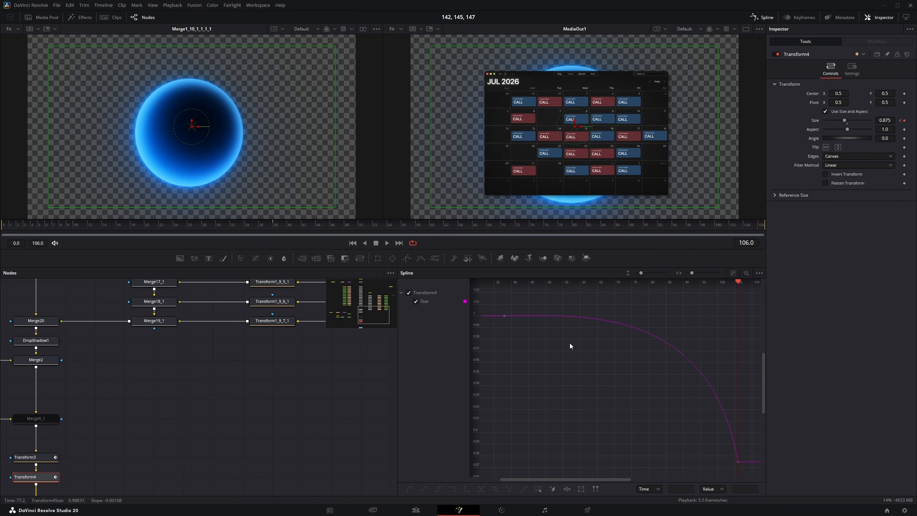
{"action": "left_click", "coordinate": [329, 227]}
{"action": "left_click_drag", "start_coordinate": [329, 226], "coordinate": [754, 230]}
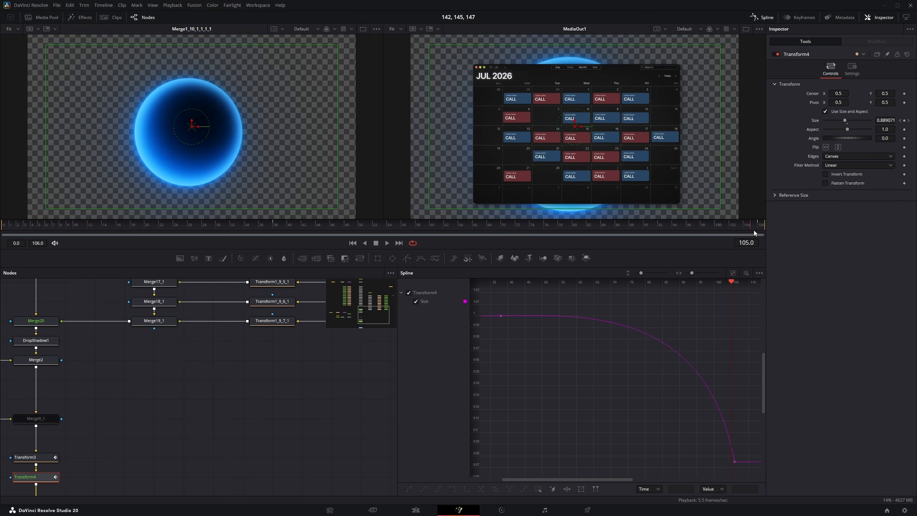
Step: Return to the Circles With Icon composition, dismiss the tool search and select and fit all of Transform3's Size keyframes
{"action": "left_click", "coordinate": [413, 510]}
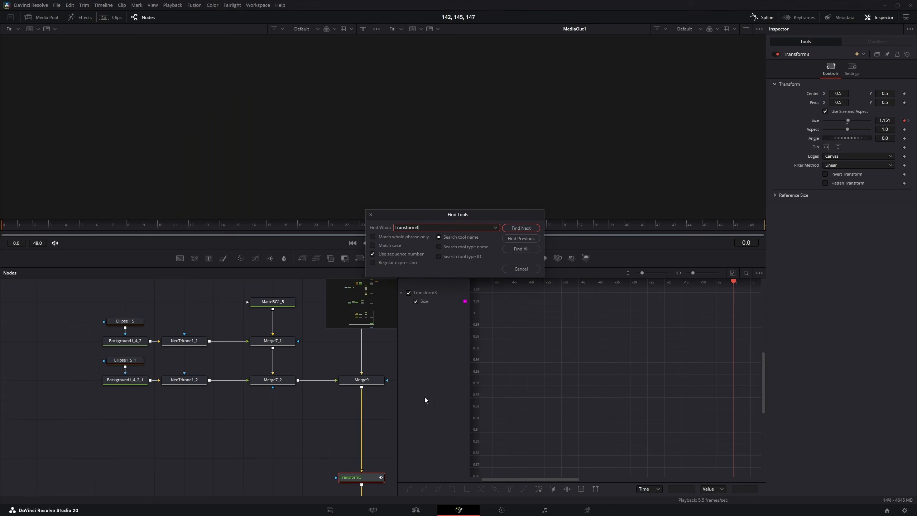
{"action": "left_click", "coordinate": [521, 269]}
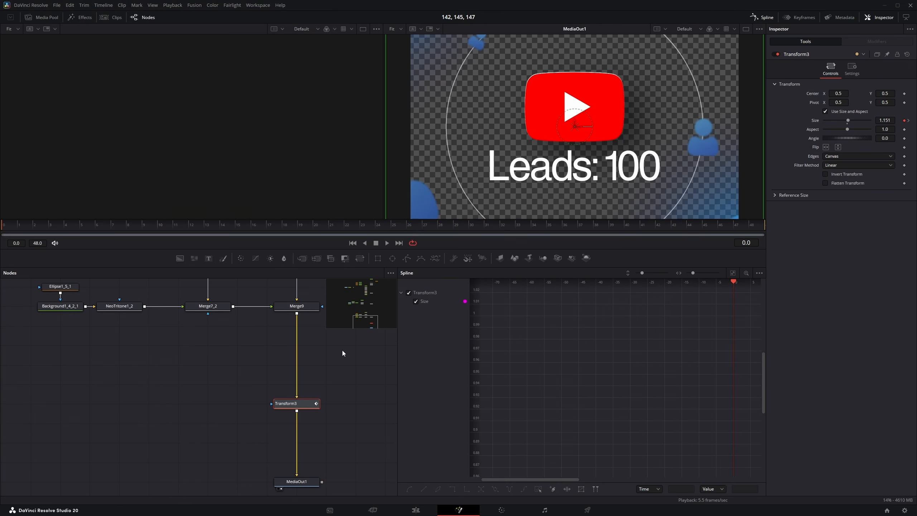
{"action": "key", "text": "ctrl+a"}
{"action": "key", "text": "ctrl+f"}
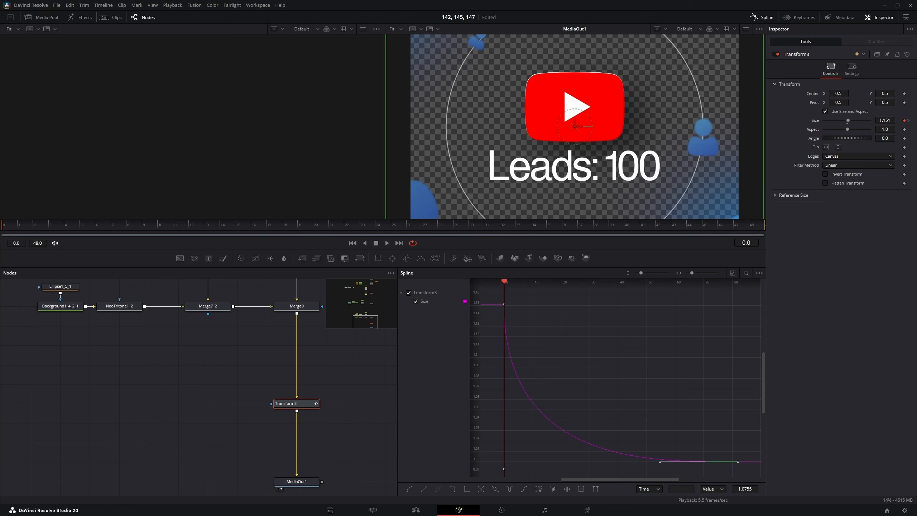
Step: Replay the calendar-to-circles transition on the edit timeline and pause at 00:00:12:14 on the calendar clip
{"action": "key", "text": "space"}
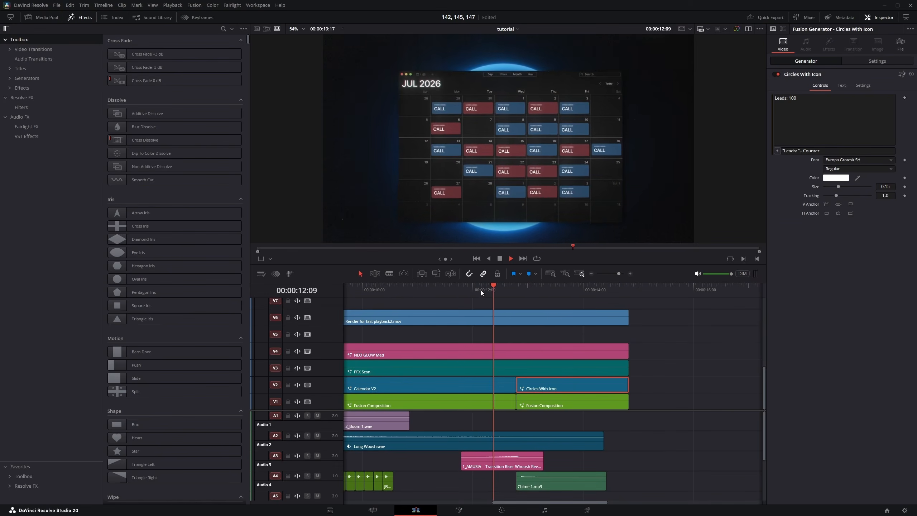
{"action": "left_click", "coordinate": [480, 291]}
{"action": "key", "text": "space"}
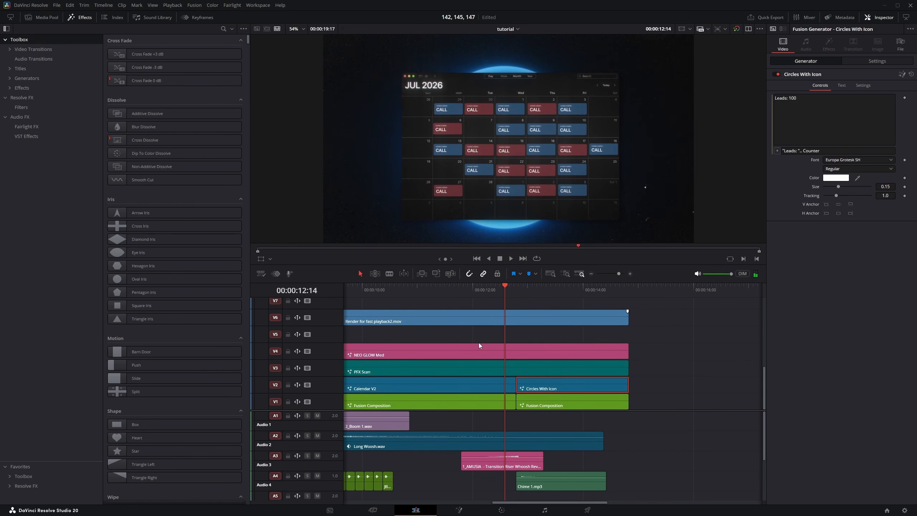
Step: Reopen the Calendar V2 clip in Fusion and compare Transform4's Size keyframes at frames 106 and 38
{"action": "left_click", "coordinate": [457, 385]}
{"action": "key", "text": "shift+5"}
{"action": "left_click_drag", "start_coordinate": [129, 487], "coordinate": [204, 399]}
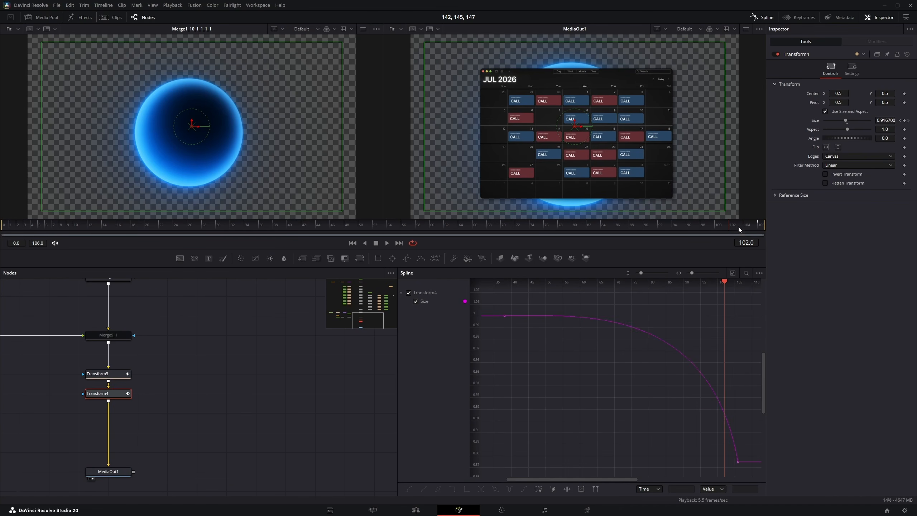
{"action": "left_click_drag", "start_coordinate": [737, 227], "coordinate": [765, 223]}
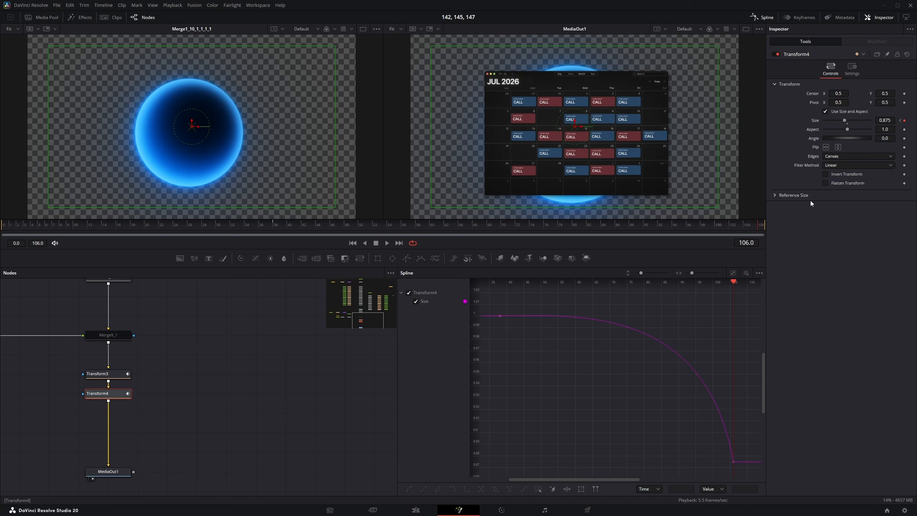
{"action": "left_click", "coordinate": [275, 225]}
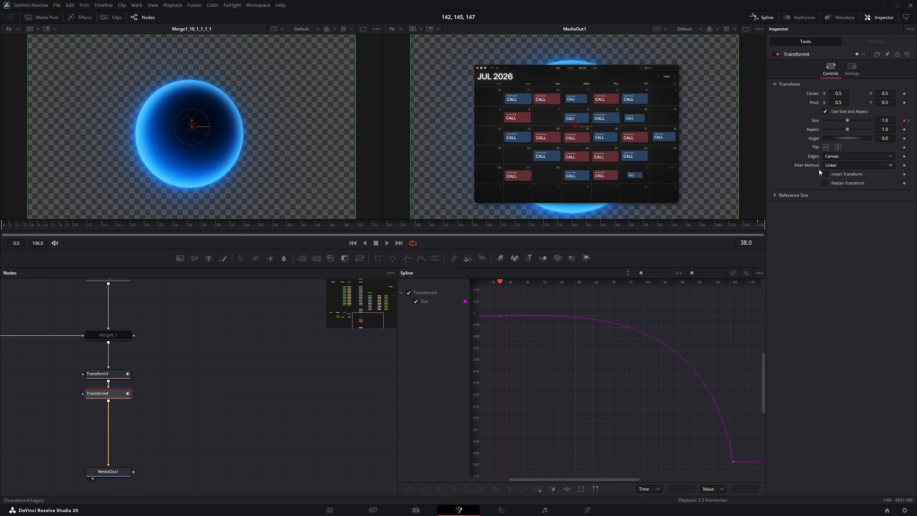
Step: Go to Transform4's Size keyframe at frame 106, and open the Circles With Icon composition to compare Transform3's Size at frame 0
{"action": "left_click", "coordinate": [908, 120]}
{"action": "left_click", "coordinate": [421, 512]}
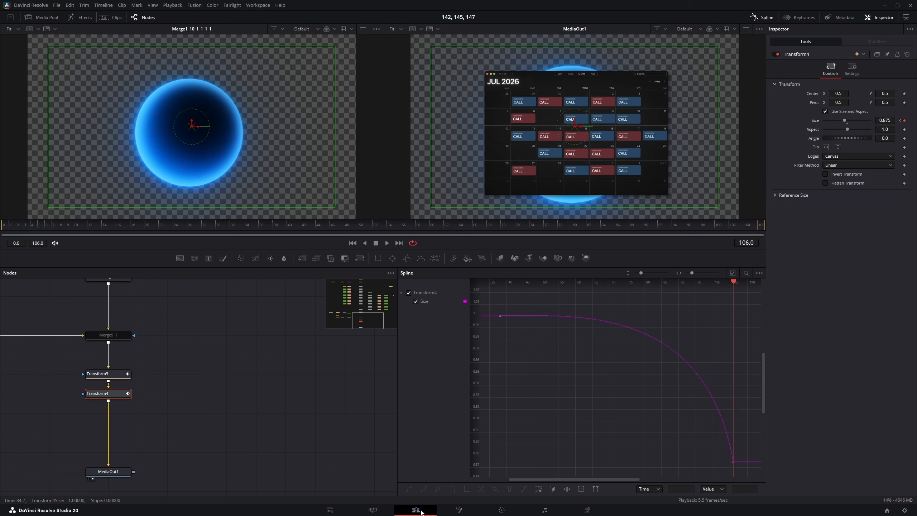
{"action": "left_click", "coordinate": [566, 379]}
{"action": "key", "text": "shift+5"}
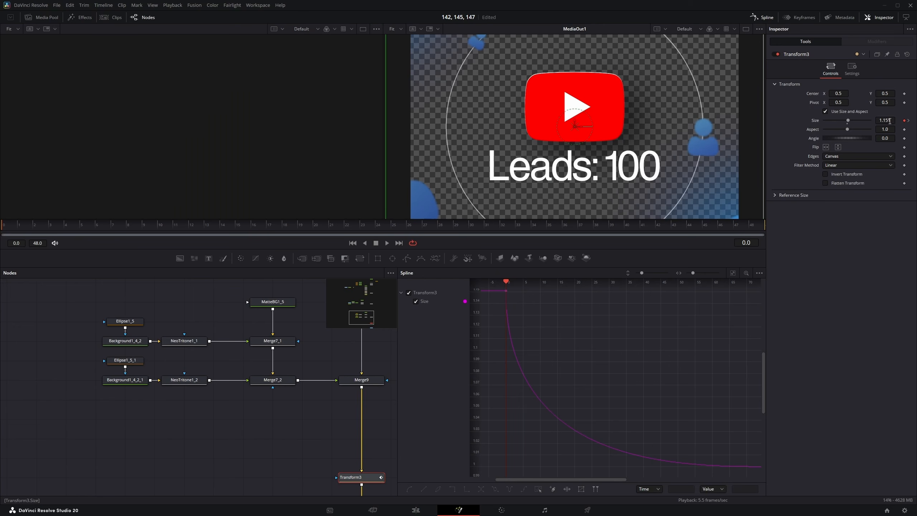
{"action": "key", "text": "space"}
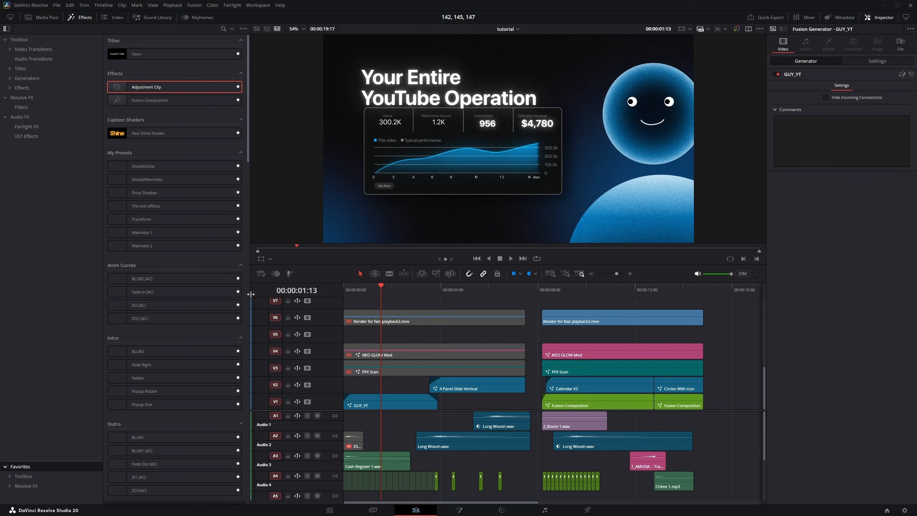
Step: Place an Adjustment Clip on track V5 above the opening scene, switch to Fusion and back, and delete the clip
{"action": "left_click_drag", "start_coordinate": [200, 89], "coordinate": [366, 335]}
{"action": "left_click", "coordinate": [393, 336]}
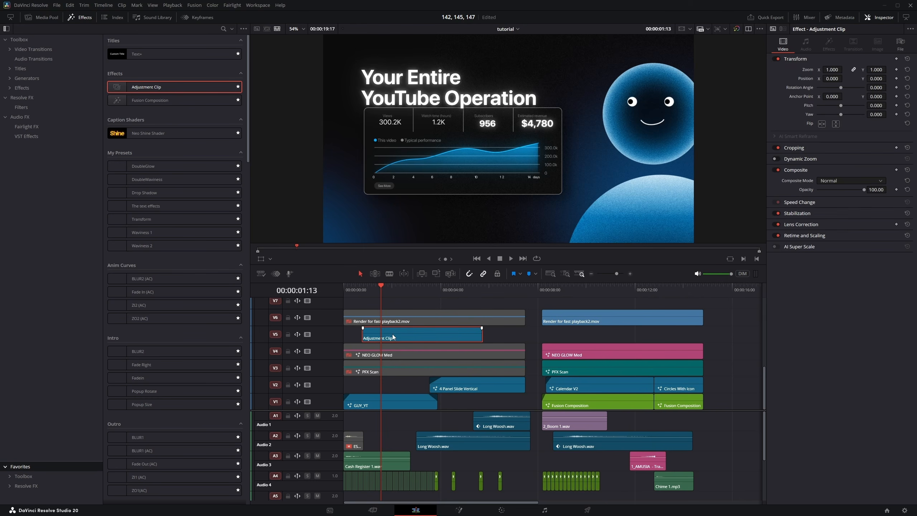
{"action": "key", "text": "shift+5"}
{"action": "key", "text": "shift+4"}
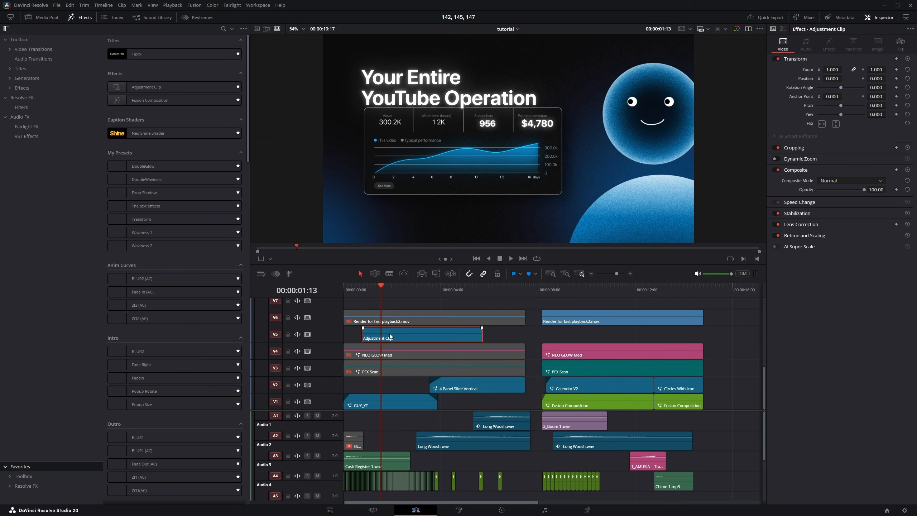
{"action": "key", "text": "BackSpace"}
Step: Enable the PFX Scan adjustment clip on track V3 above the GUY_YT and 4 Panel Slide Vertical clips
{"action": "left_click", "coordinate": [389, 365]}
{"action": "left_click_drag", "start_coordinate": [371, 382], "coordinate": [466, 398]}
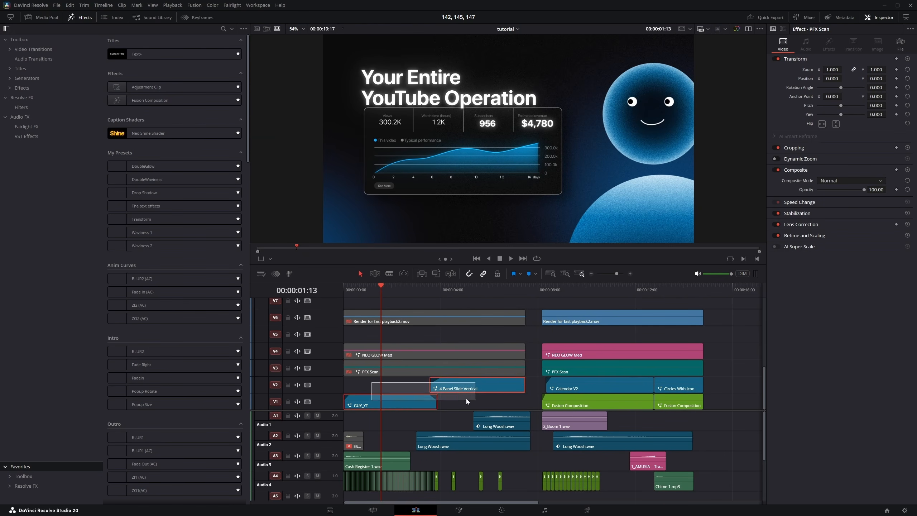
{"action": "left_click", "coordinate": [396, 368]}
{"action": "left_click_drag", "start_coordinate": [391, 382], "coordinate": [462, 397]}
{"action": "left_click", "coordinate": [423, 371]}
{"action": "key", "text": "d"}
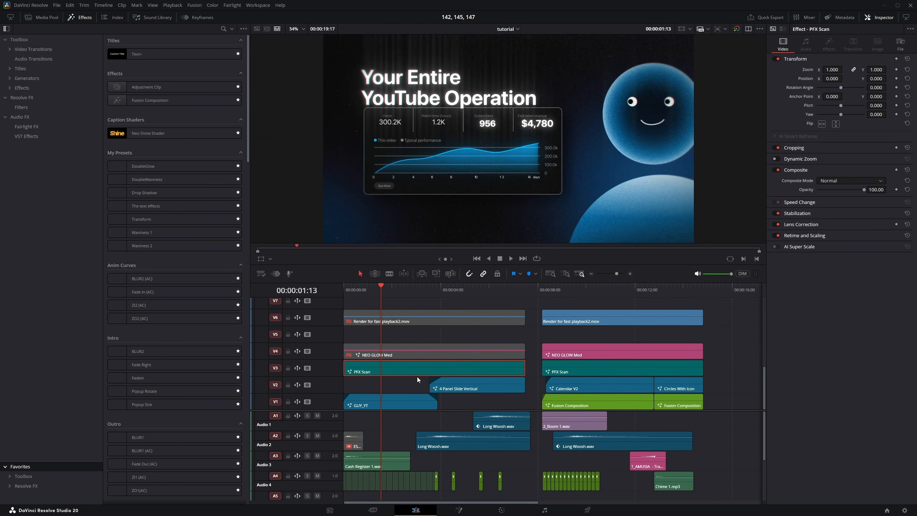
Step: Open the first PFX Scan clip in Fusion at frame 189 and dismiss the bookmark dialog
{"action": "left_click_drag", "start_coordinate": [427, 295], "coordinate": [510, 289]}
{"action": "left_click_drag", "start_coordinate": [524, 370], "coordinate": [533, 367]}
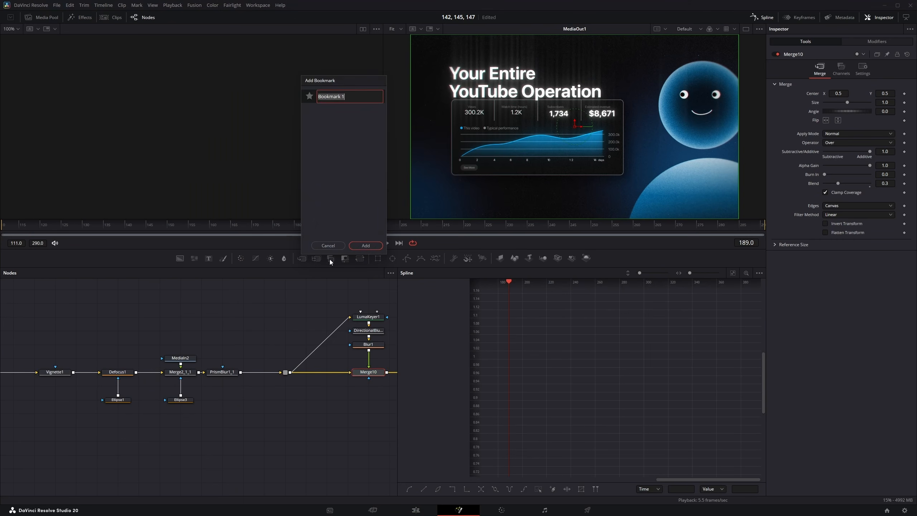
{"action": "left_click", "coordinate": [328, 246]}
Step: View MediaIn1 at the start of the PFX Scan chain and set Vignette1's Size to 1.0
{"action": "scroll", "coordinate": [217, 332], "scroll_direction": "down", "scroll_amount": 2}
{"action": "left_click_drag", "start_coordinate": [212, 345], "coordinate": [192, 375]}
{"action": "scroll", "coordinate": [47, 380], "scroll_direction": "up", "scroll_amount": 3}
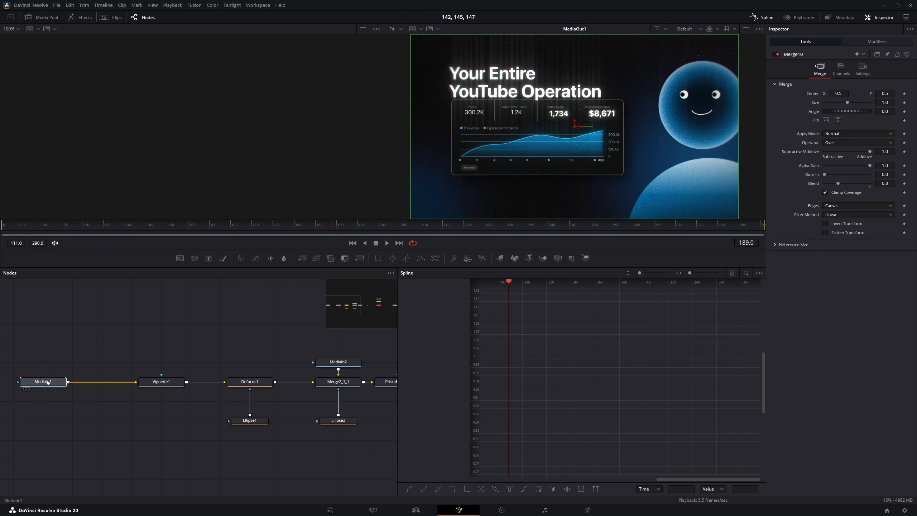
{"action": "left_click_drag", "start_coordinate": [48, 383], "coordinate": [636, 72]}
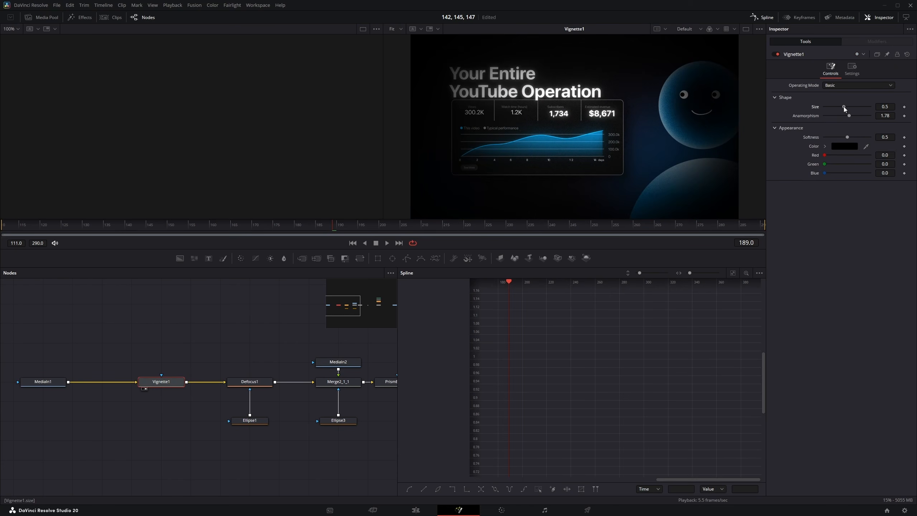
{"action": "left_click_drag", "start_coordinate": [844, 106], "coordinate": [914, 100]}
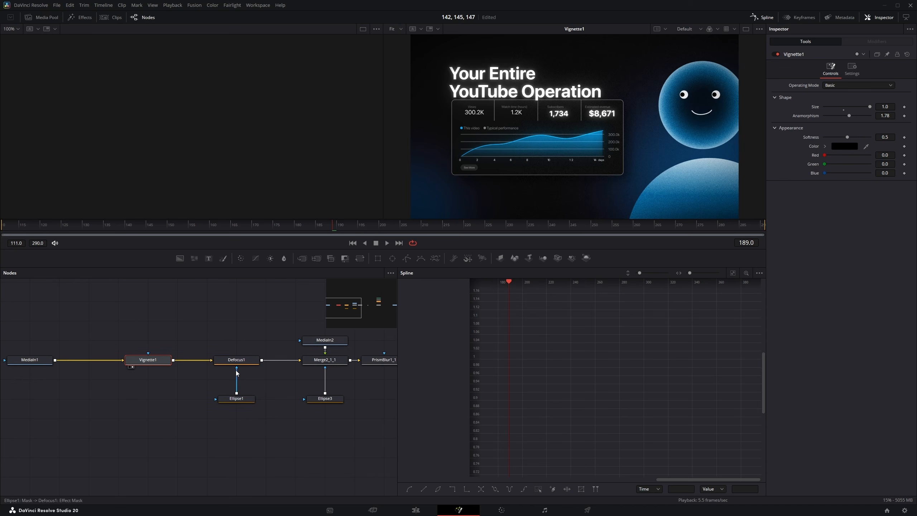
Step: Examine Defocus1's blur without its Ellipse1 mask, view the mask, and toggle its Invert option off and on
{"action": "left_click", "coordinate": [242, 364]}
{"action": "key", "text": "1"}
{"action": "scroll", "coordinate": [683, 84], "scroll_direction": "up", "scroll_amount": 5}
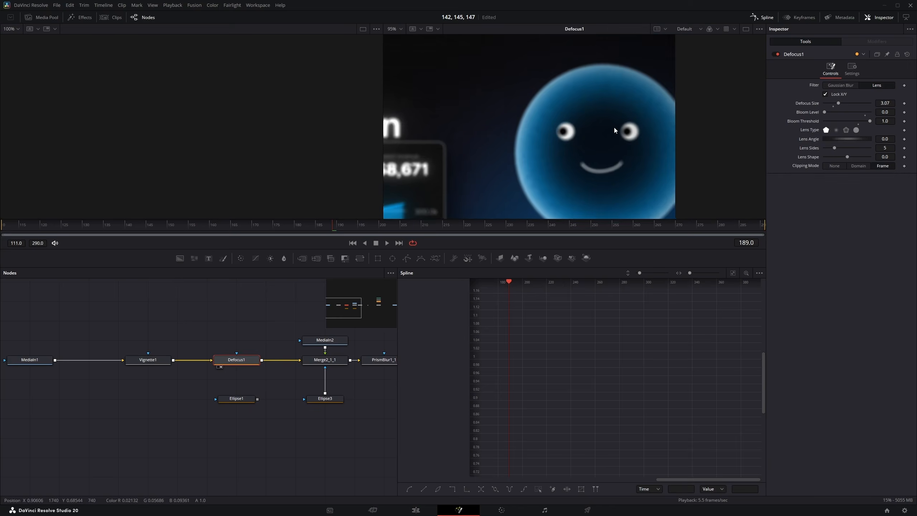
{"action": "left_click_drag", "start_coordinate": [236, 399], "coordinate": [175, 141]}
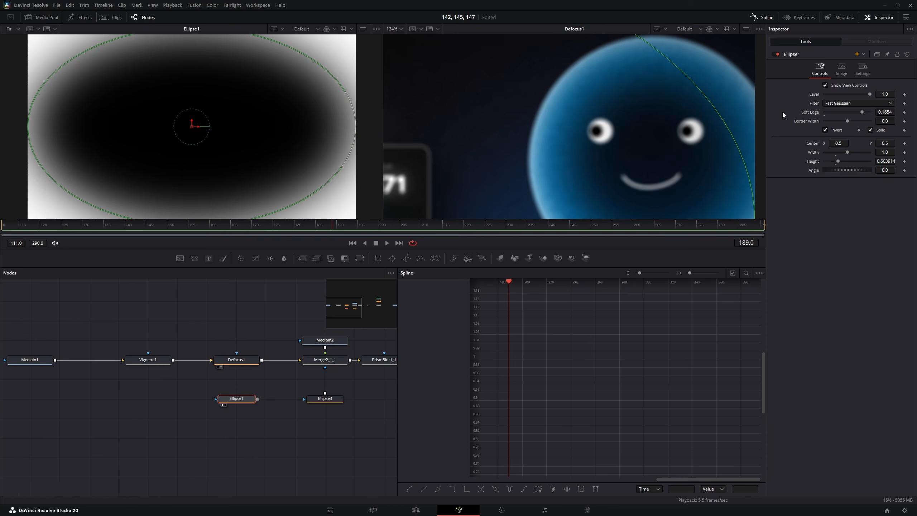
{"action": "left_click", "coordinate": [825, 130]}
{"action": "left_click", "coordinate": [825, 130]}
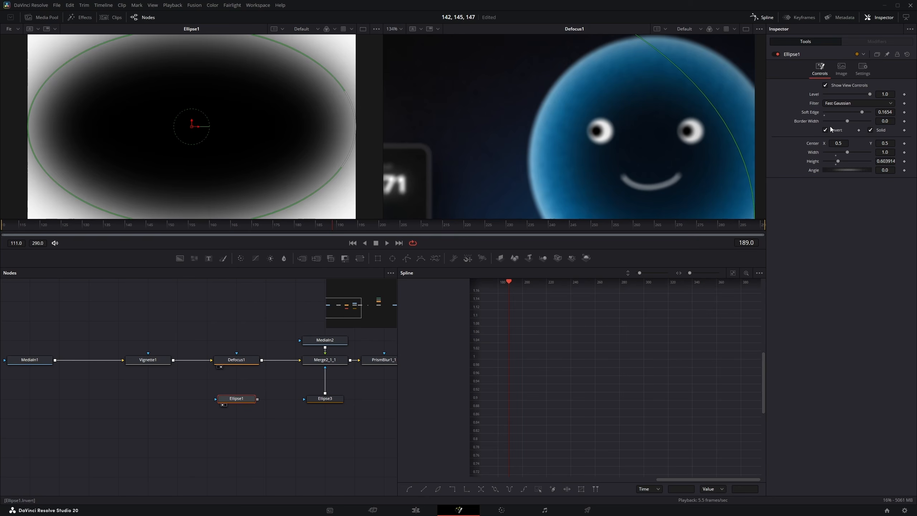
Step: Reconnect Ellipse1 as Defocus1's effect mask, inspect the masked blur around the face, and fit the image to the viewer
{"action": "left_click_drag", "start_coordinate": [257, 398], "coordinate": [236, 360]}
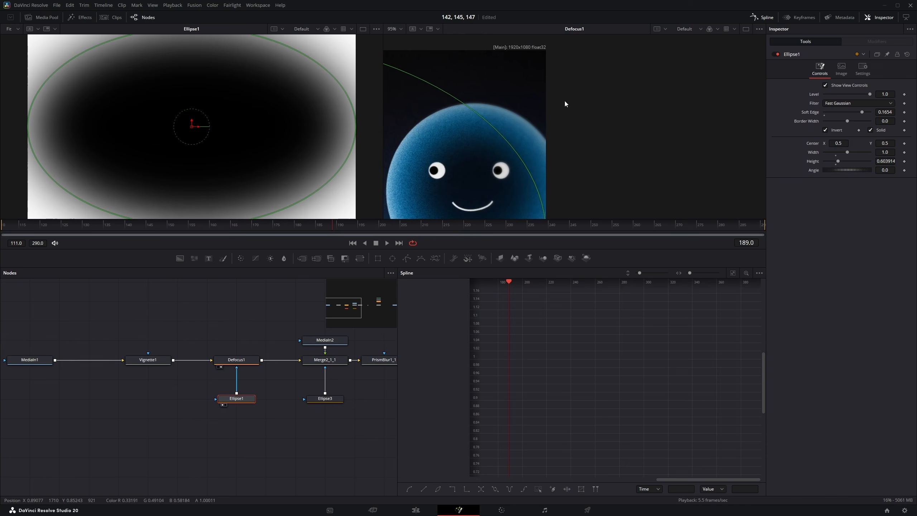
{"action": "left_click_drag", "start_coordinate": [604, 52], "coordinate": [502, 136]}
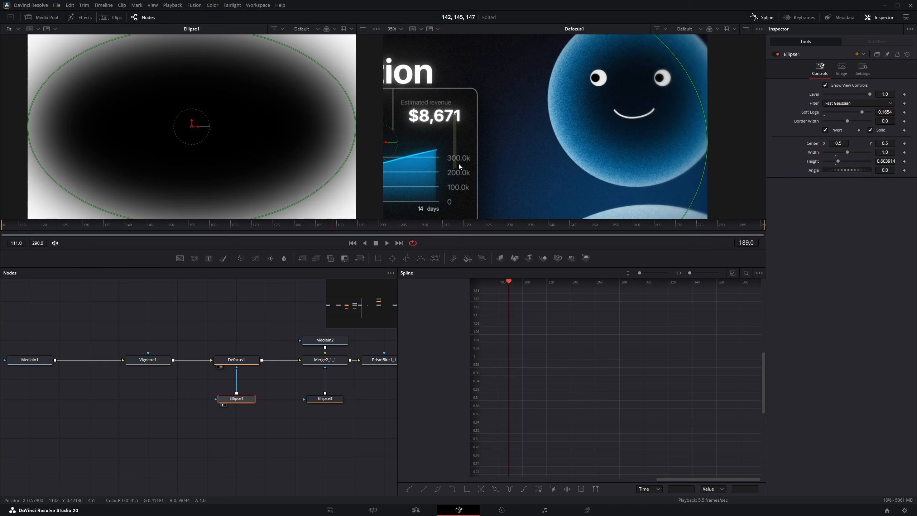
{"action": "key", "text": "ctrl+f"}
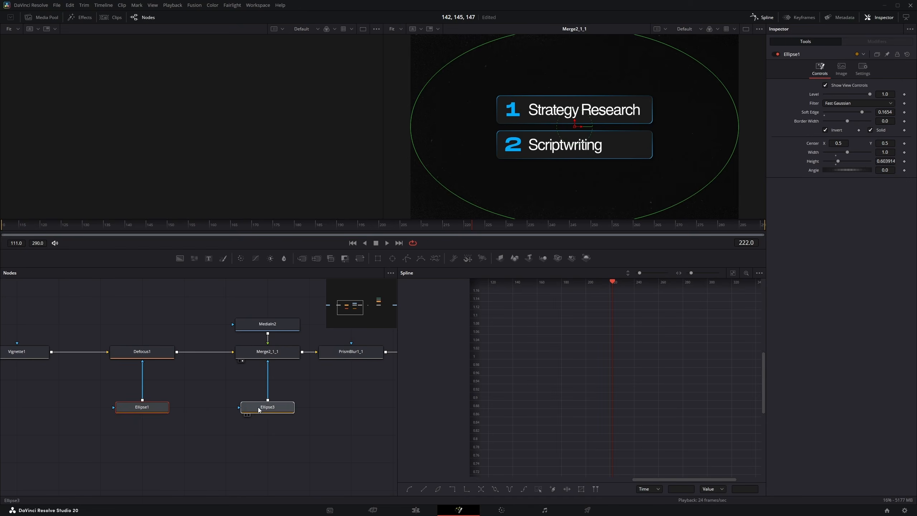
Step: Show Ellipse3's mask in the empty viewer and compare its shape with the Merge2_1_1 result
{"action": "left_click", "coordinate": [256, 409]}
{"action": "key", "text": "1"}
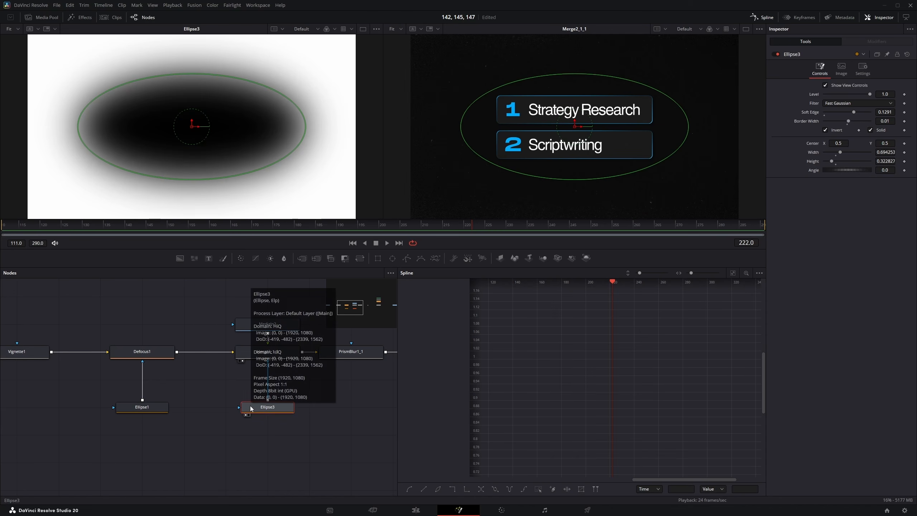
{"action": "left_click", "coordinate": [334, 392]}
{"action": "mouse_move", "coordinate": [512, 49]}
{"action": "left_mouse_down"}
{"action": "mouse_move", "coordinate": [456, 92]}
{"action": "mouse_move", "coordinate": [408, 146]}
{"action": "left_mouse_up"}
{"action": "mouse_move", "coordinate": [546, 90]}
{"action": "left_mouse_down"}
{"action": "mouse_move", "coordinate": [571, 97]}
{"action": "mouse_move", "coordinate": [621, 144]}
{"action": "left_mouse_up"}
Step: Compare the Normal and Screen apply modes on Merge2_1_1, leaving it on Screen
{"action": "left_click", "coordinate": [268, 351]}
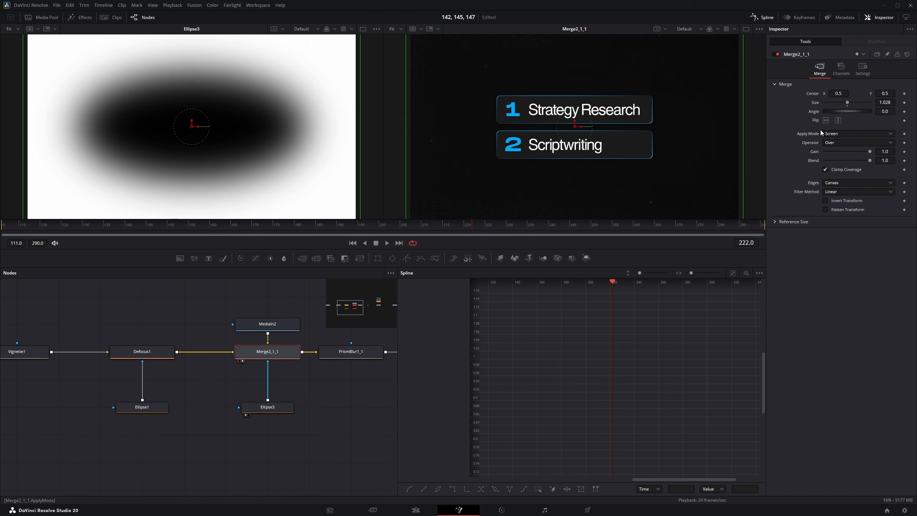
{"action": "left_click", "coordinate": [834, 133]}
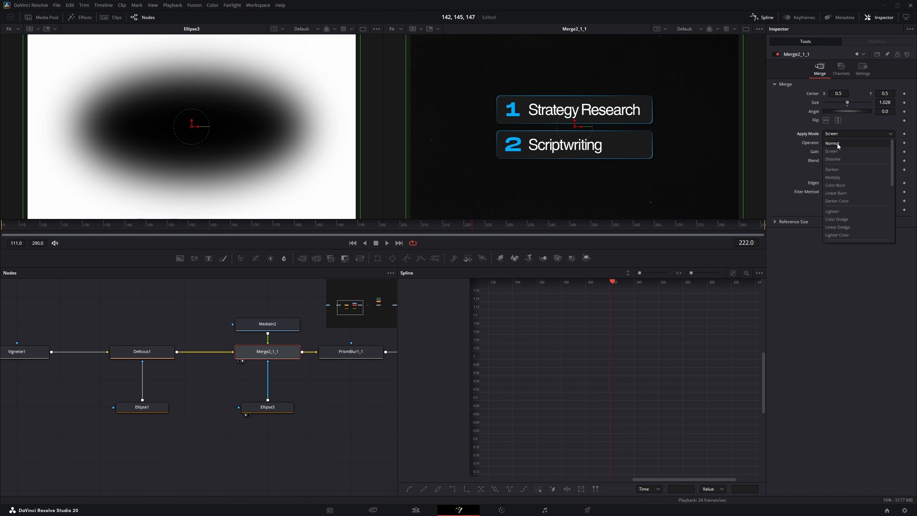
{"action": "left_click", "coordinate": [838, 143]}
{"action": "left_click", "coordinate": [839, 134]}
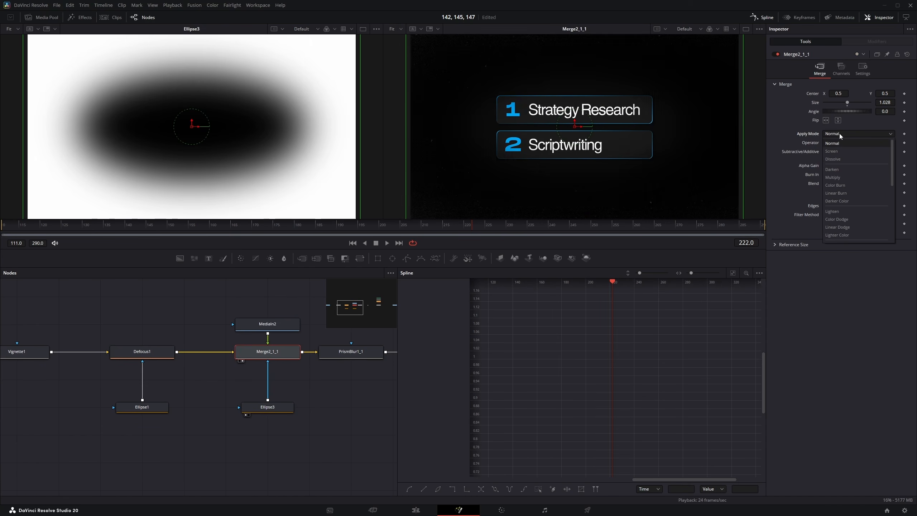
{"action": "left_click", "coordinate": [836, 151]}
{"action": "left_click", "coordinate": [842, 134]}
{"action": "left_click", "coordinate": [837, 143]}
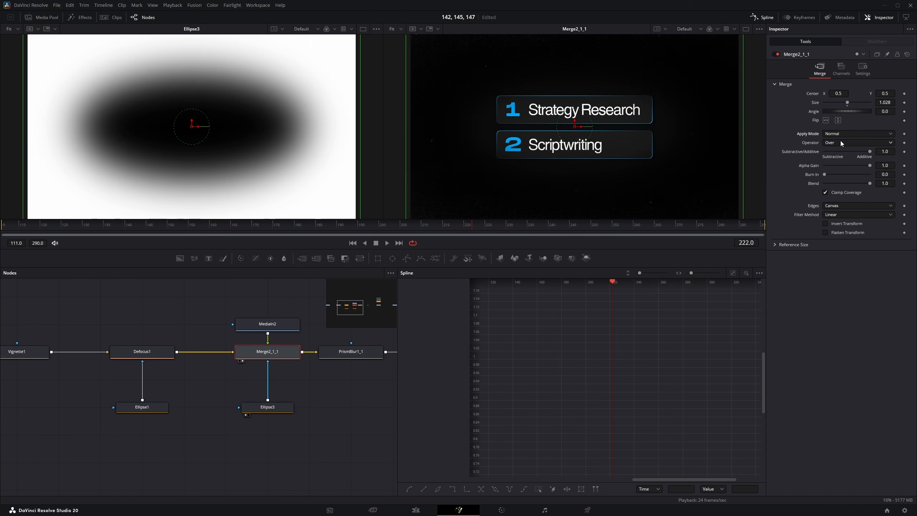
{"action": "left_click", "coordinate": [842, 134]}
{"action": "left_click", "coordinate": [836, 151]}
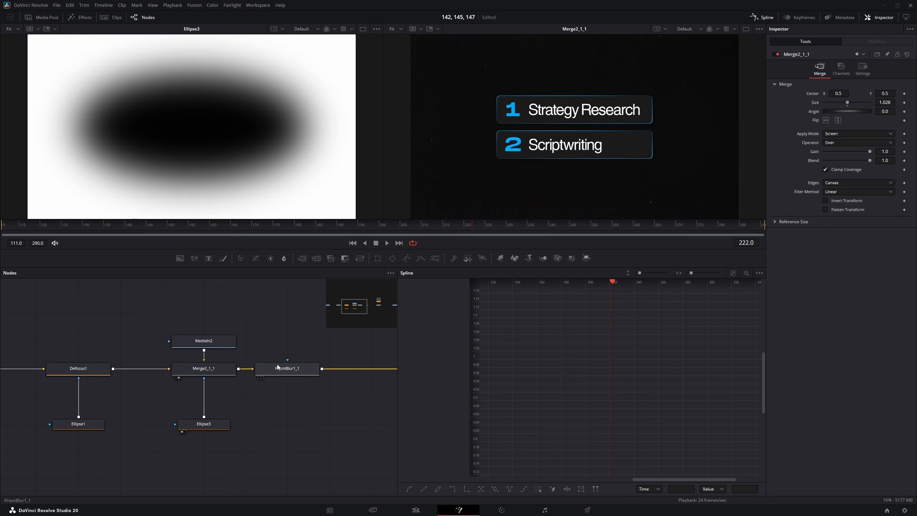
Step: Clear the Ellipse3 mask from its viewer while keeping Merge2_1_1 in the other one
{"action": "left_click", "coordinate": [213, 369]}
{"action": "key", "text": "1"}
{"action": "key", "text": "1"}
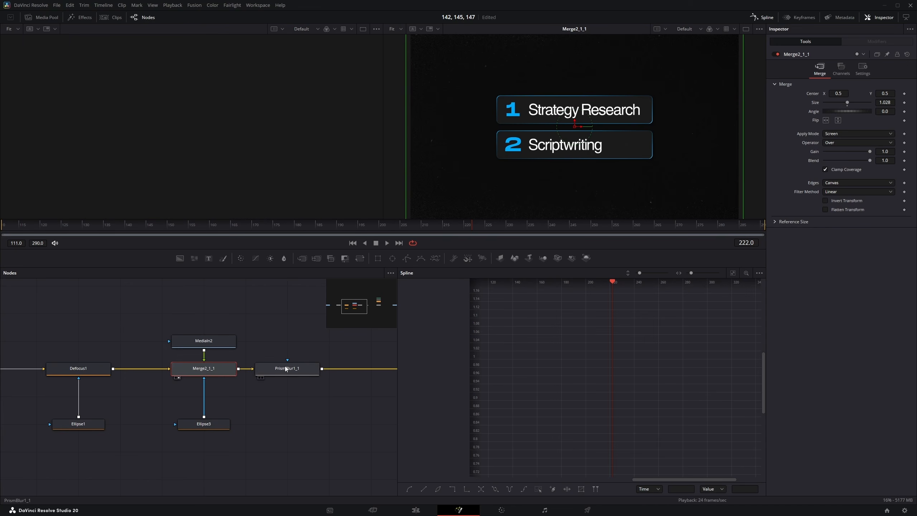
Step: Load PrismBlur1_1 in the viewer, examine the colour fringing on the lettering, and inspect the node's Process channel settings
{"action": "left_click", "coordinate": [286, 369]}
{"action": "key", "text": "2"}
{"action": "scroll", "coordinate": [497, 185], "scroll_direction": "up", "scroll_amount": 10}
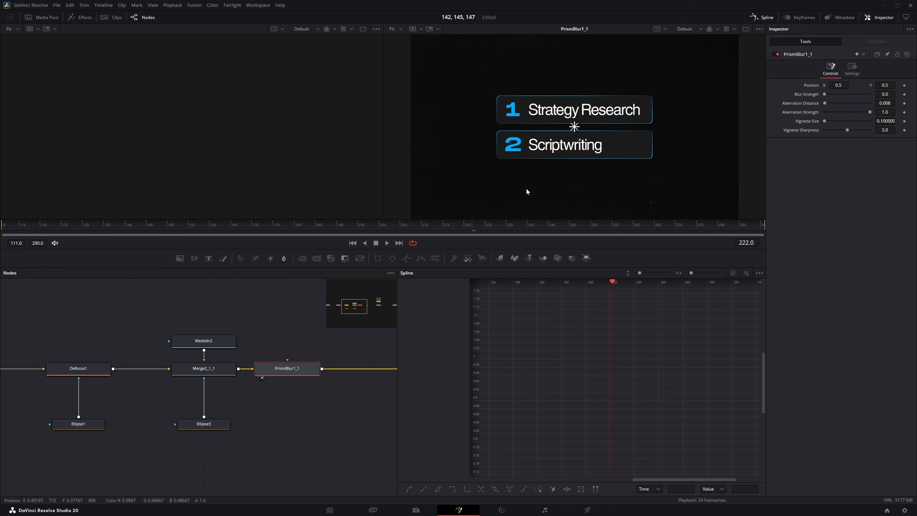
{"action": "scroll", "coordinate": [541, 146], "scroll_direction": "up", "scroll_amount": 3}
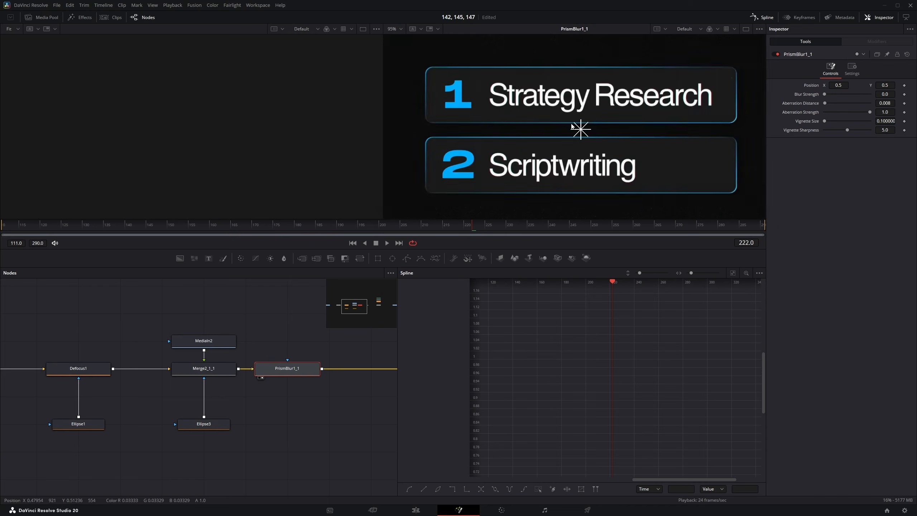
{"action": "left_click", "coordinate": [843, 71]}
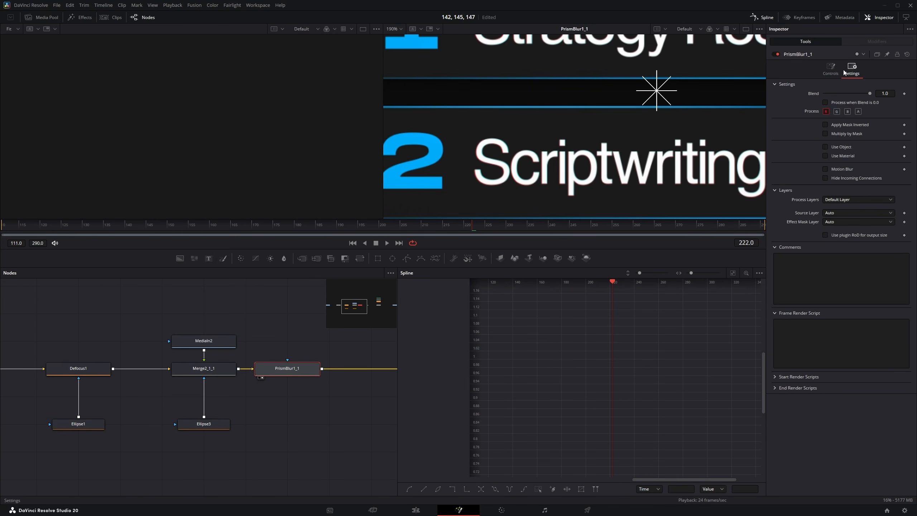
{"action": "left_click", "coordinate": [836, 112]}
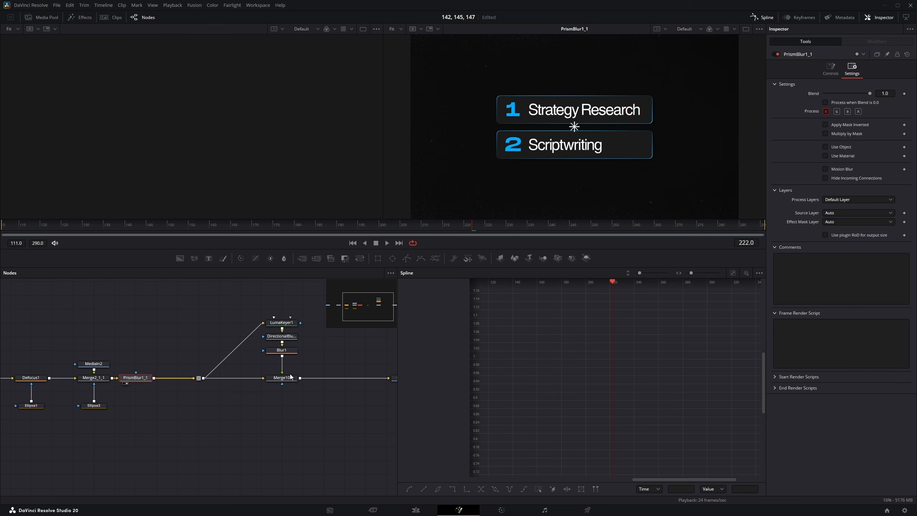
Step: Load Merge10 in the viewer and examine the vertical light streaks over the two title cards
{"action": "scroll", "coordinate": [510, 164], "scroll_direction": "up", "scroll_amount": 3}
{"action": "left_click", "coordinate": [289, 377]}
{"action": "key", "text": "2"}
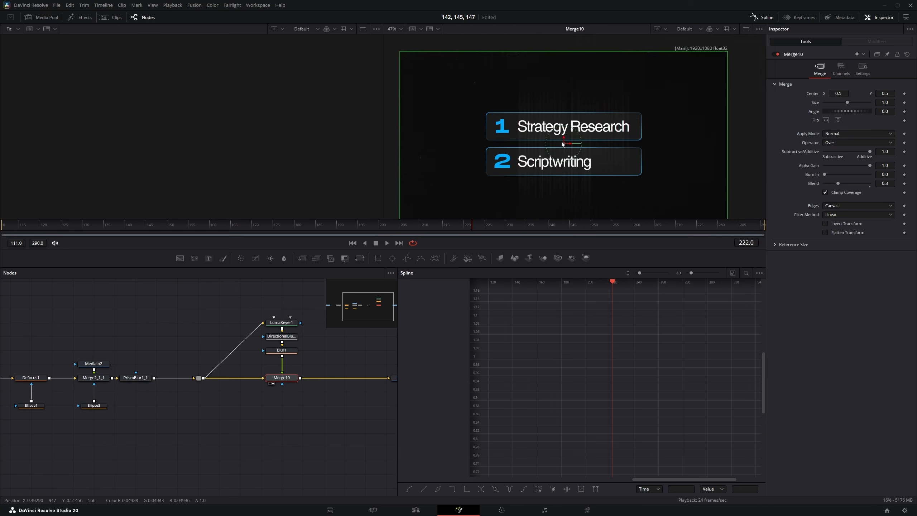
{"action": "scroll", "coordinate": [568, 140], "scroll_direction": "up", "scroll_amount": 1}
{"action": "left_click_drag", "start_coordinate": [162, 362], "coordinate": [186, 364]}
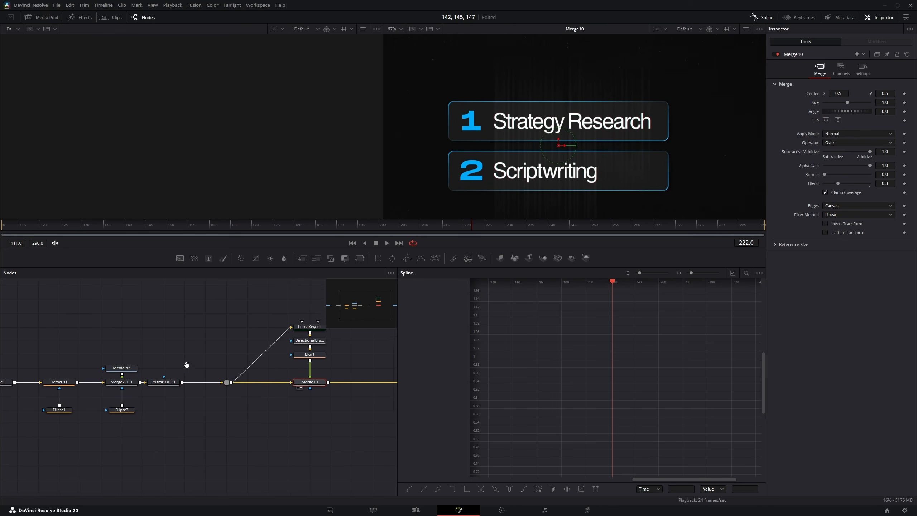
Step: Delete the pipe router between PrismBlur1_1 and Merge10
{"action": "scroll", "coordinate": [186, 364], "scroll_direction": "up", "scroll_amount": 3}
{"action": "left_click_drag", "start_coordinate": [185, 399], "coordinate": [94, 399]}
{"action": "left_click_drag", "start_coordinate": [106, 354], "coordinate": [150, 434]}
{"action": "key", "text": "Delete"}
Step: Insert a new pipe router on the connection from PrismBlur1_1 to Merge10 and move it above the line
{"action": "mouse_move", "coordinate": [149, 425]}
{"action": "left_mouse_down"}
{"action": "mouse_move", "coordinate": [274, 383]}
{"action": "mouse_move", "coordinate": [153, 388]}
{"action": "mouse_move", "coordinate": [162, 405]}
{"action": "left_mouse_up"}
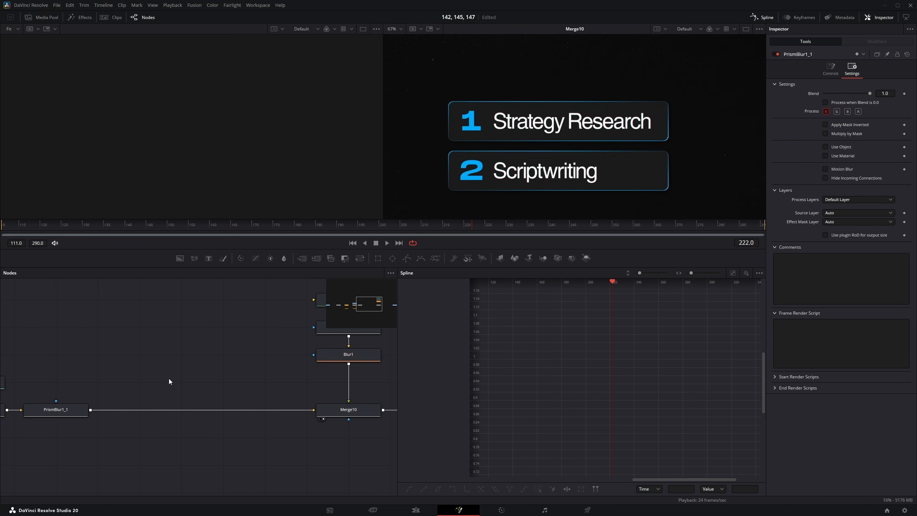
{"action": "left_click", "coordinate": [149, 408], "text": "alt"}
{"action": "left_click_drag", "start_coordinate": [149, 407], "coordinate": [182, 387]}
{"action": "left_click_drag", "start_coordinate": [224, 356], "coordinate": [186, 403]}
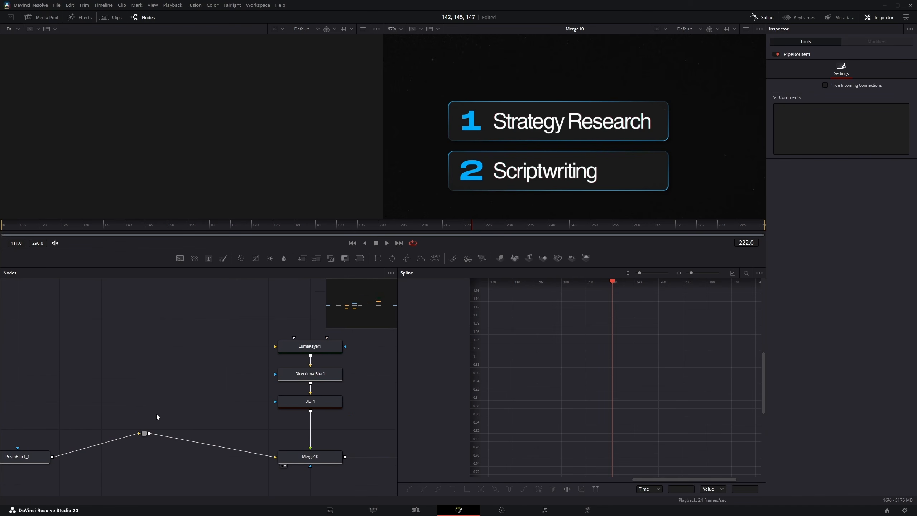
Step: Add a trial Luma Keyer fed by the pipe router, view its default key, and delete it
{"action": "key", "text": "shift+space"}
{"action": "type", "text": "luma"}
{"action": "key", "text": "Return"}
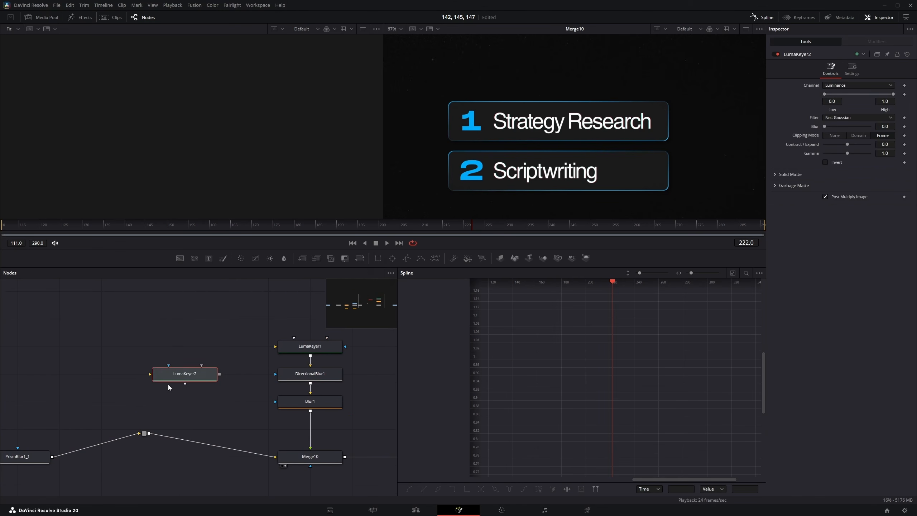
{"action": "left_click_drag", "start_coordinate": [149, 433], "coordinate": [204, 380]}
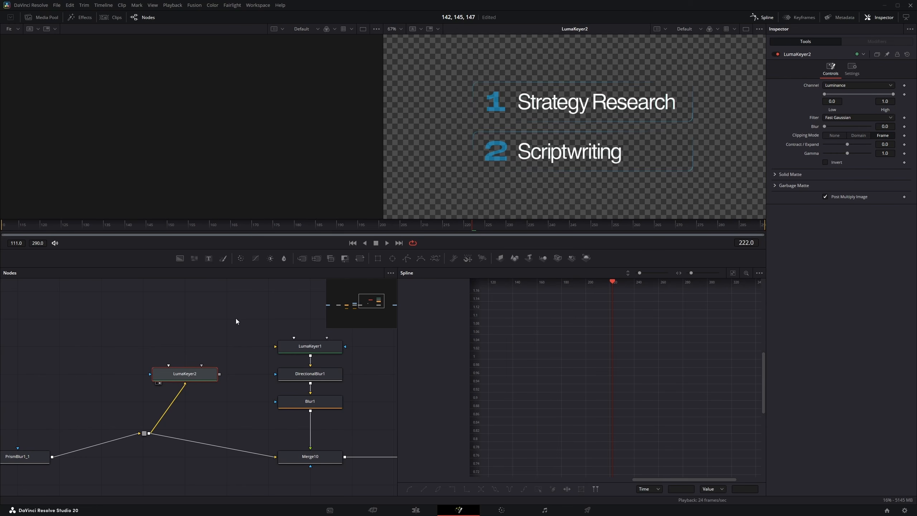
{"action": "left_click_drag", "start_coordinate": [187, 324], "coordinate": [202, 407]}
{"action": "key", "text": "Delete"}
Step: Connect the pipe router to LumaKeyer1 above Merge10 and load LumaKeyer1 in the viewer
{"action": "left_click_drag", "start_coordinate": [149, 433], "coordinate": [297, 347]}
{"action": "left_click_drag", "start_coordinate": [296, 347], "coordinate": [465, 157]}
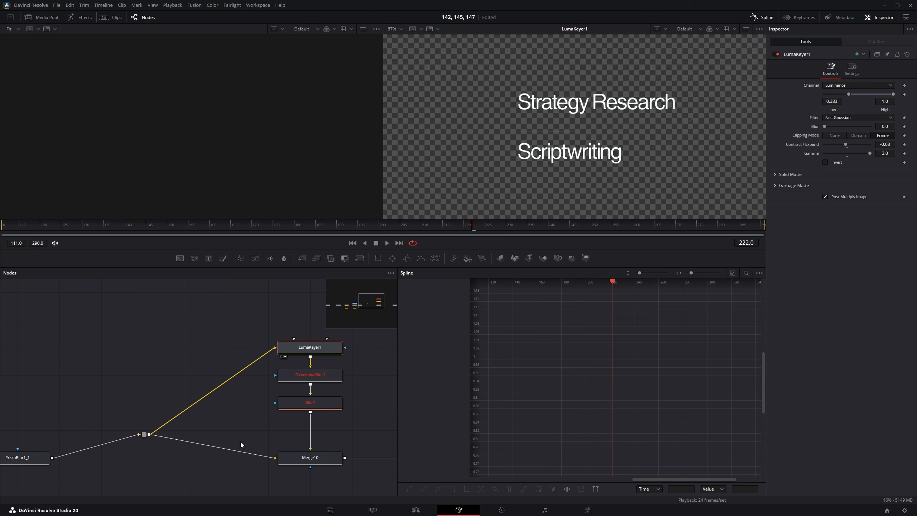
Step: View DirectionalBlur1 and try a Blur Strength of 0.4 with Blur Angles of -45 and 180
{"action": "left_click_drag", "start_coordinate": [284, 386], "coordinate": [243, 391]}
{"action": "left_click", "coordinate": [248, 386]}
{"action": "key", "text": "2"}
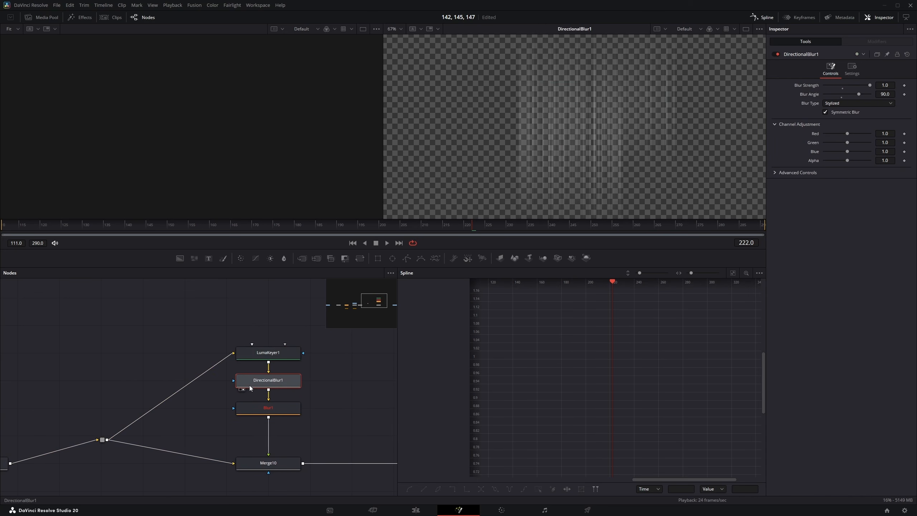
{"action": "left_click", "coordinate": [842, 85]}
{"action": "left_click", "coordinate": [841, 94]}
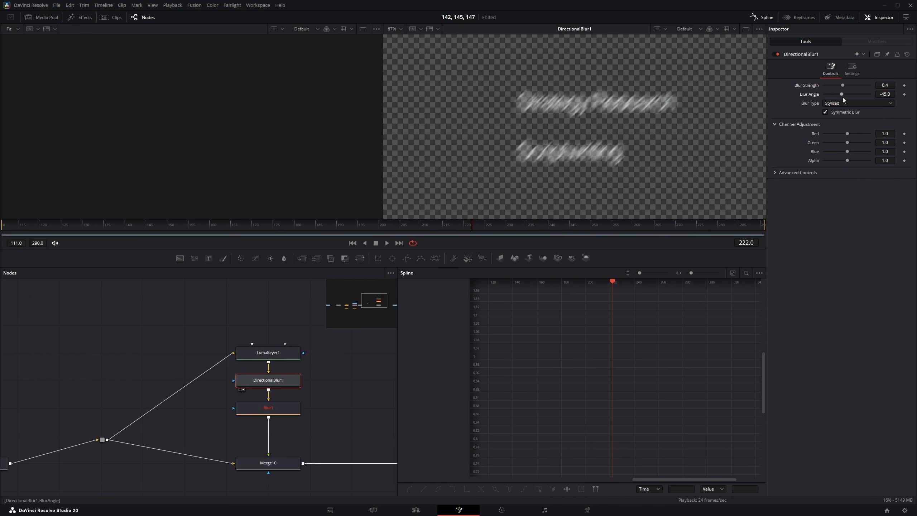
{"action": "left_click_drag", "start_coordinate": [841, 94], "coordinate": [903, 94]}
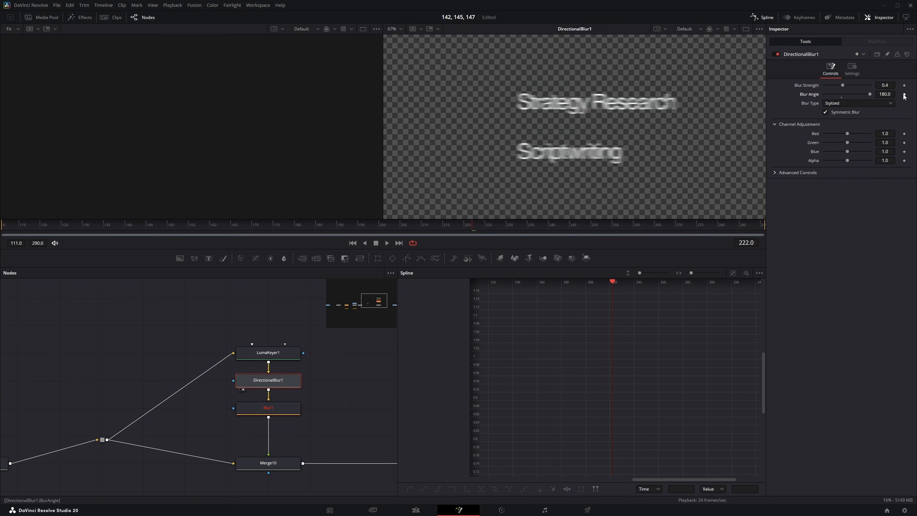
Step: Undo the Blur Angle trials on DirectionalBlur1 and set its Blur Strength to 1.0
{"action": "key", "text": "ctrl+z"}
{"action": "key", "text": "ctrl+z"}
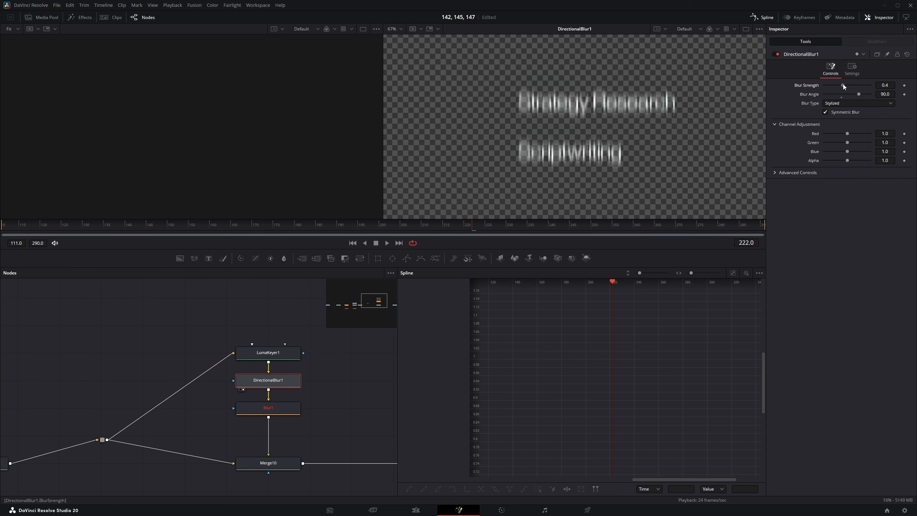
{"action": "left_click_drag", "start_coordinate": [844, 87], "coordinate": [881, 90]}
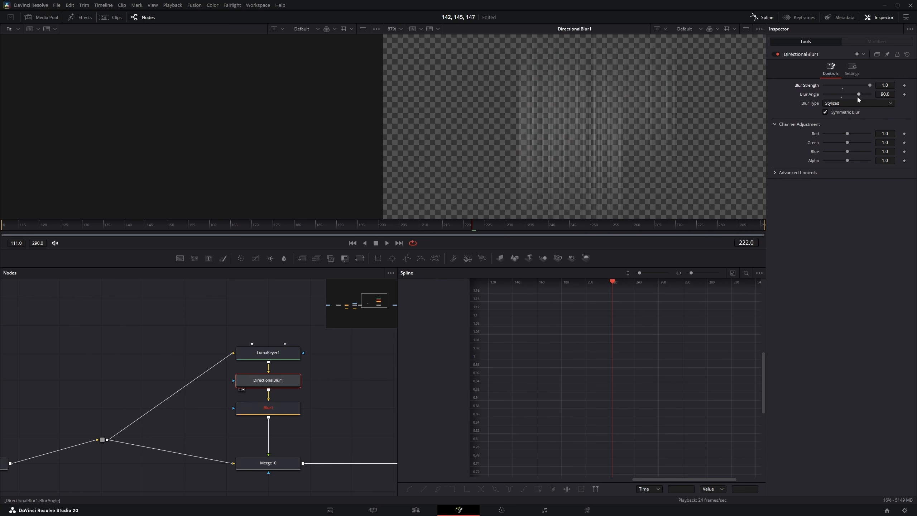
Step: Load Blur1 in the viewer and compare its output repeatedly with DirectionalBlur1 up close
{"action": "left_click_drag", "start_coordinate": [275, 399], "coordinate": [247, 389]}
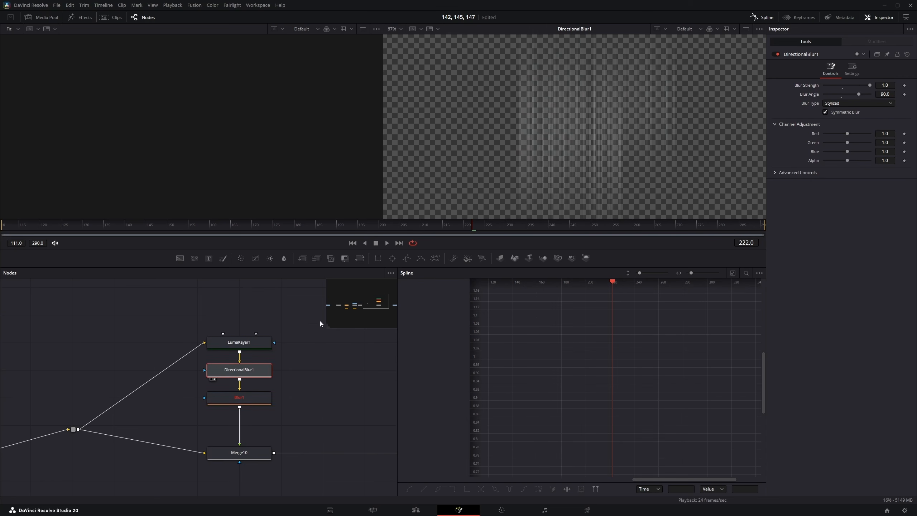
{"action": "left_click", "coordinate": [239, 397]}
{"action": "key", "text": "2"}
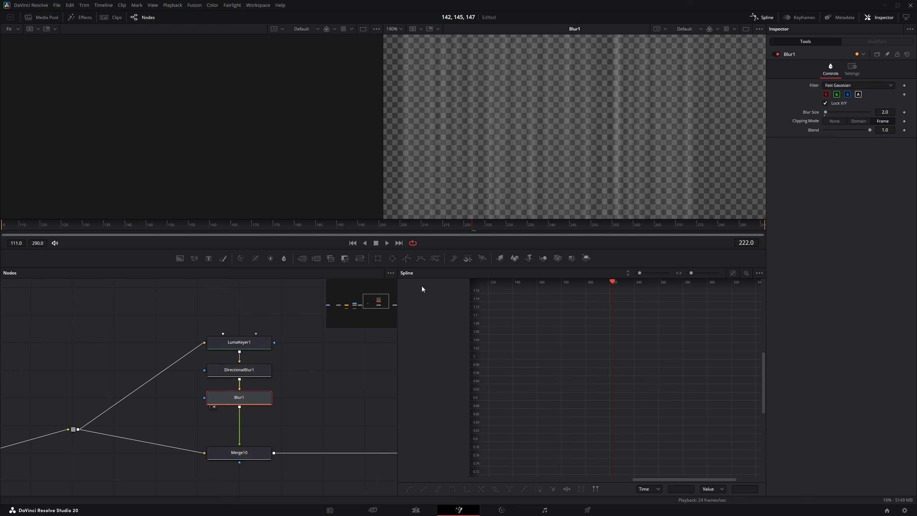
{"action": "left_click", "coordinate": [239, 370]}
{"action": "key", "text": "2"}
{"action": "left_click", "coordinate": [242, 400]}
{"action": "key", "text": "2"}
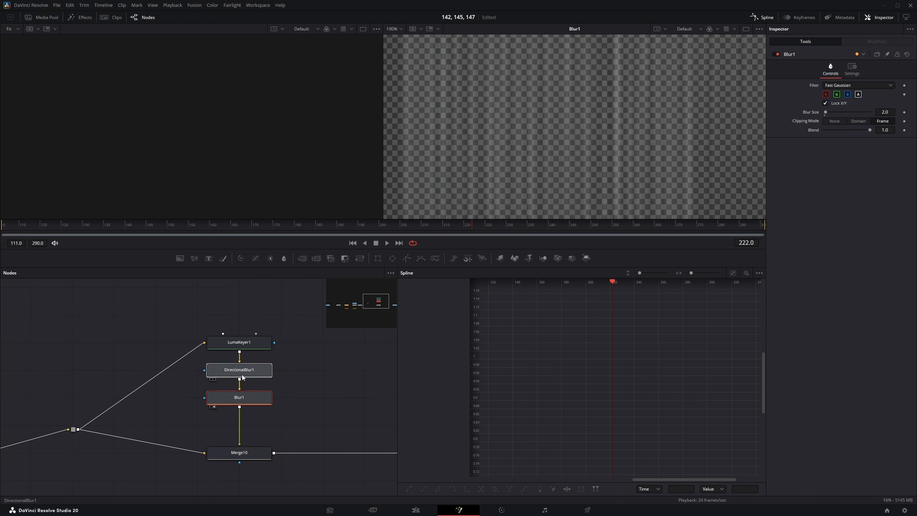
{"action": "left_click", "coordinate": [241, 374]}
{"action": "key", "text": "2"}
{"action": "left_click", "coordinate": [242, 399]}
{"action": "key", "text": "2"}
Step: Load Merge10 in the viewer and fit the image to check the light streaks over the full frame
{"action": "left_click_drag", "start_coordinate": [243, 416], "coordinate": [265, 337]}
{"action": "left_click", "coordinate": [260, 377]}
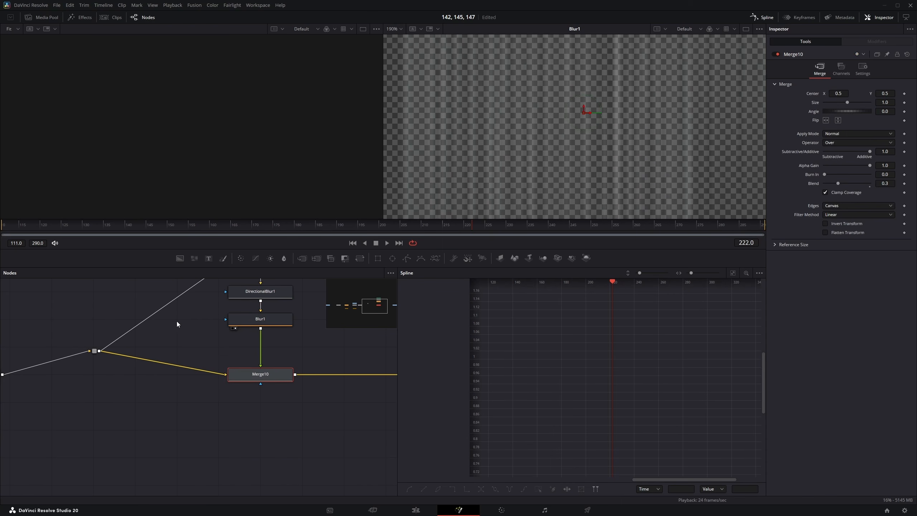
{"action": "key", "text": "2"}
{"action": "key", "text": "ctrl+f"}
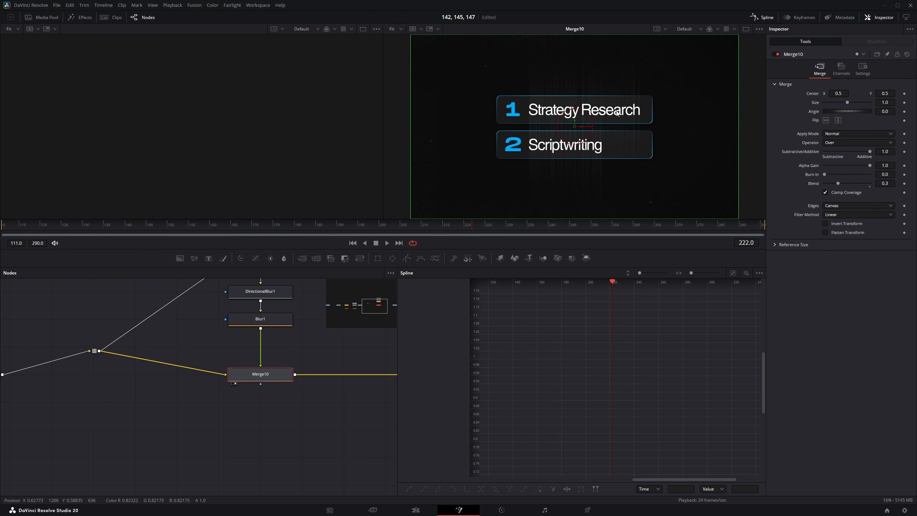
Step: Return to the Edit page and display the Neo Glow effect settings of the NEO GLOW Med clip
{"action": "key", "text": "shift+4"}
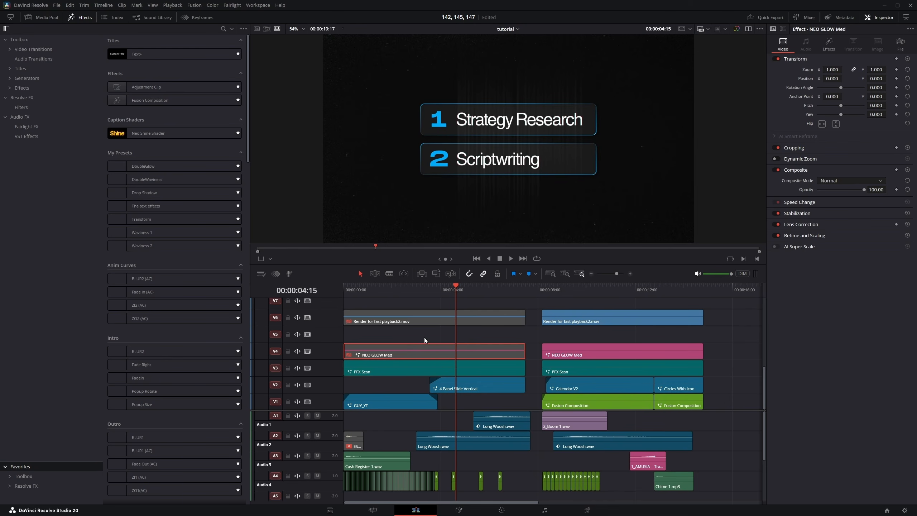
{"action": "left_click", "coordinate": [829, 44]}
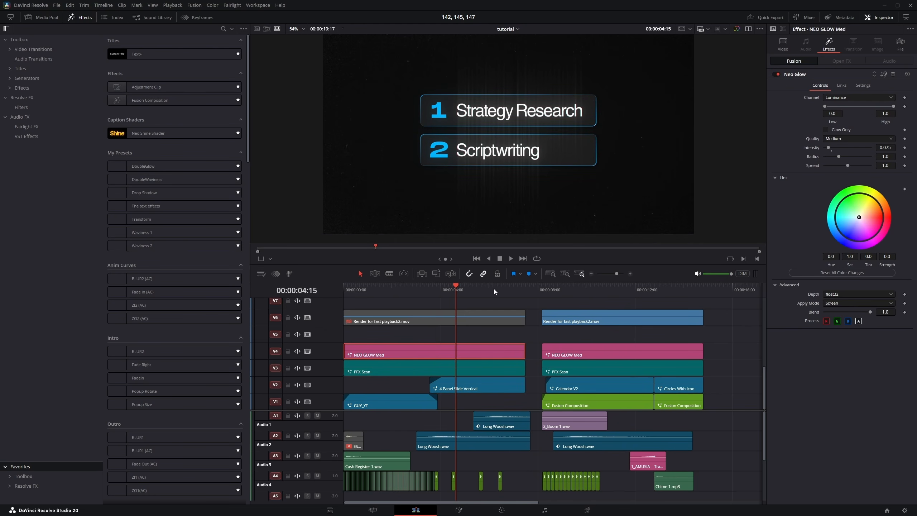
Step: Place the playhead at 00:00:19:00 on the stacked glow test clips and enable the NEO GLOW Med clip there
{"action": "scroll", "coordinate": [586, 351], "scroll_direction": "right", "scroll_amount": 5}
{"action": "left_click", "coordinate": [566, 349]}
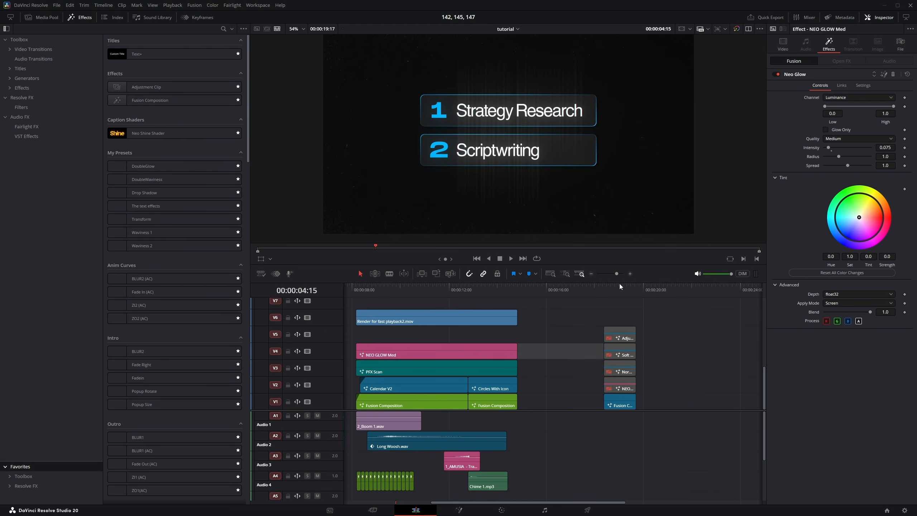
{"action": "left_click", "coordinate": [619, 284]}
{"action": "scroll", "coordinate": [710, 343], "scroll_direction": "right", "scroll_amount": 4}
{"action": "key", "text": "ctrl+equal"}
{"action": "key", "text": "ctrl+equal"}
{"action": "scroll", "coordinate": [609, 386], "scroll_direction": "up", "scroll_amount": 1}
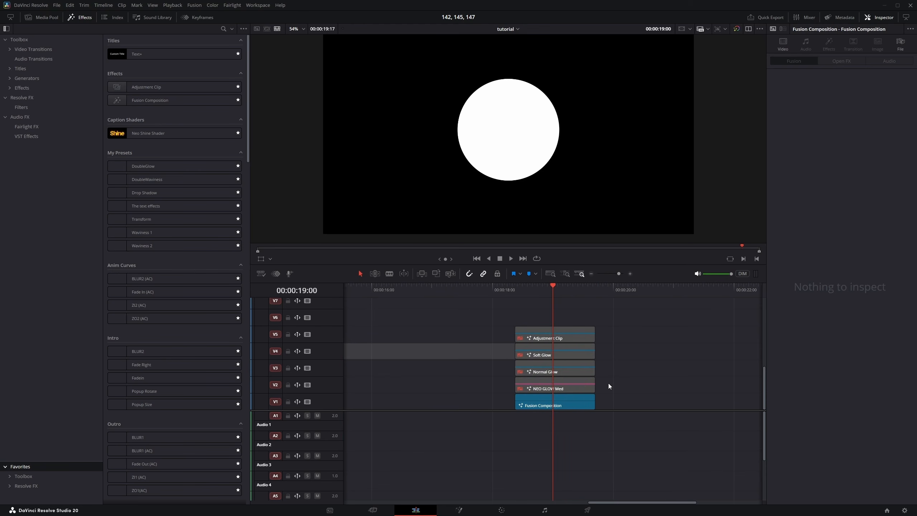
{"action": "left_click", "coordinate": [565, 383]}
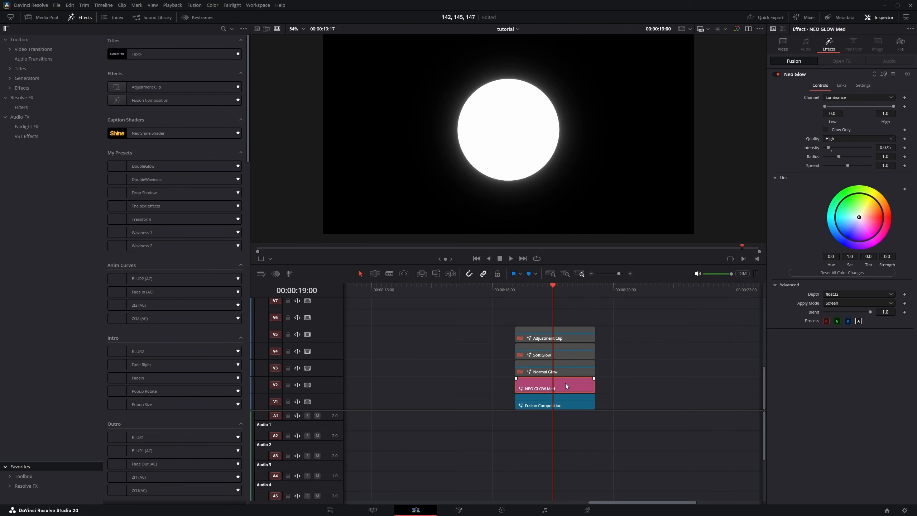
{"action": "key", "text": "d"}
Step: Try a higher Neo Glow intensity on the test clip, undo it, and disable NEO GLOW Med
{"action": "left_click_drag", "start_coordinate": [828, 148], "coordinate": [855, 155]}
{"action": "key", "text": "ctrl+z"}
{"action": "key", "text": "ctrl+z"}
{"action": "key", "text": "d"}
Step: Toggle the Normal Glow and NEO GLOW Med test clips to compare their glows on the circle, leaving both disabled
{"action": "left_click", "coordinate": [561, 368]}
{"action": "key", "text": "d"}
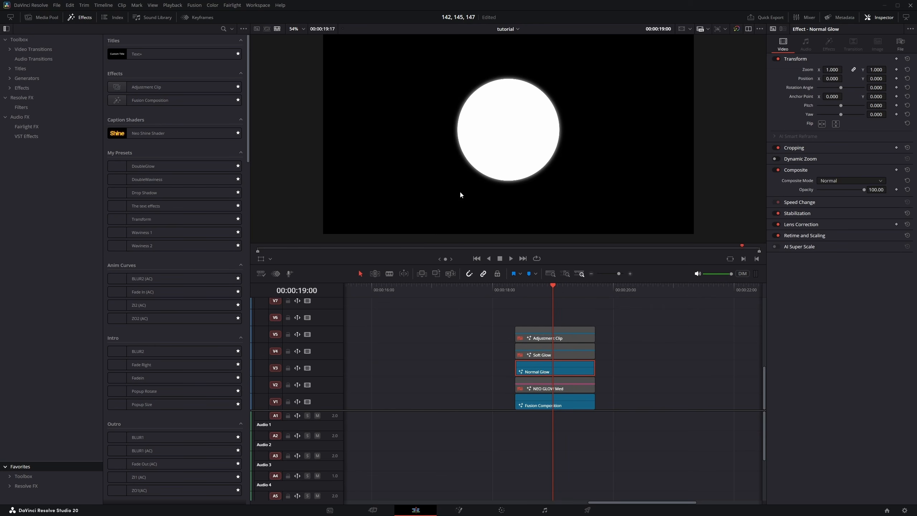
{"action": "left_click", "coordinate": [541, 389]}
{"action": "key", "text": "d"}
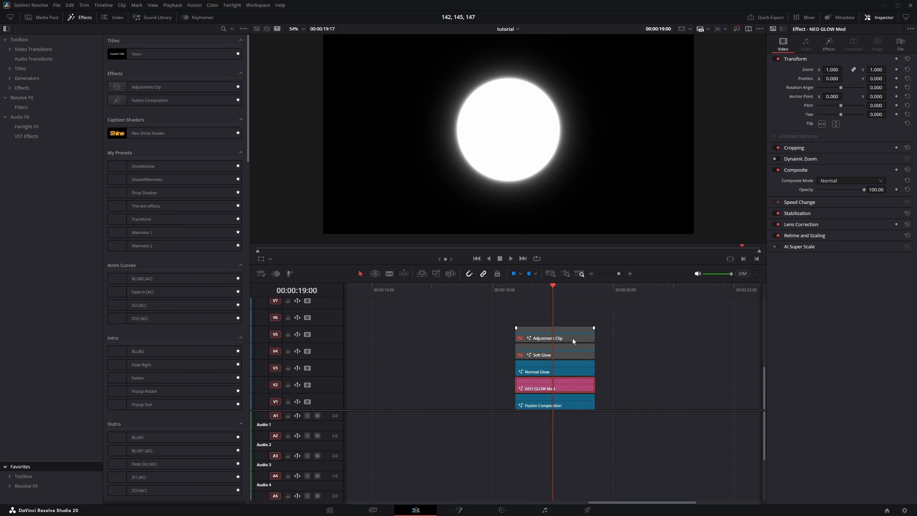
{"action": "left_click", "coordinate": [556, 369]}
{"action": "key", "text": "d"}
{"action": "key", "text": "d"}
{"action": "left_click", "coordinate": [554, 379]}
{"action": "key", "text": "d"}
{"action": "left_click", "coordinate": [552, 369]}
{"action": "key", "text": "d"}
Step: Compare the Soft Glow, NEO GLOW Med and Adjustment Clip glows in turn, leaving only the Adjustment Clip enabled
{"action": "left_click", "coordinate": [563, 355]}
{"action": "key", "text": "d"}
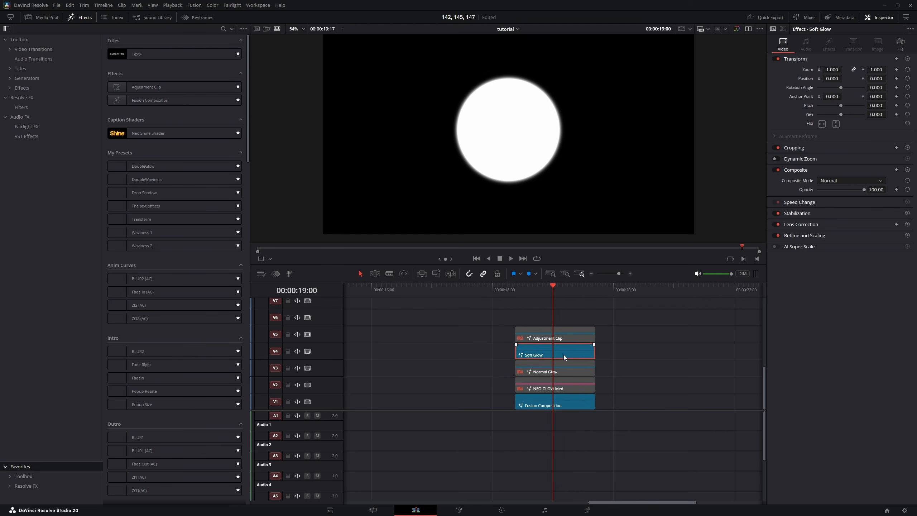
{"action": "key", "text": "d"}
{"action": "left_click", "coordinate": [540, 340]}
{"action": "key", "text": "d"}
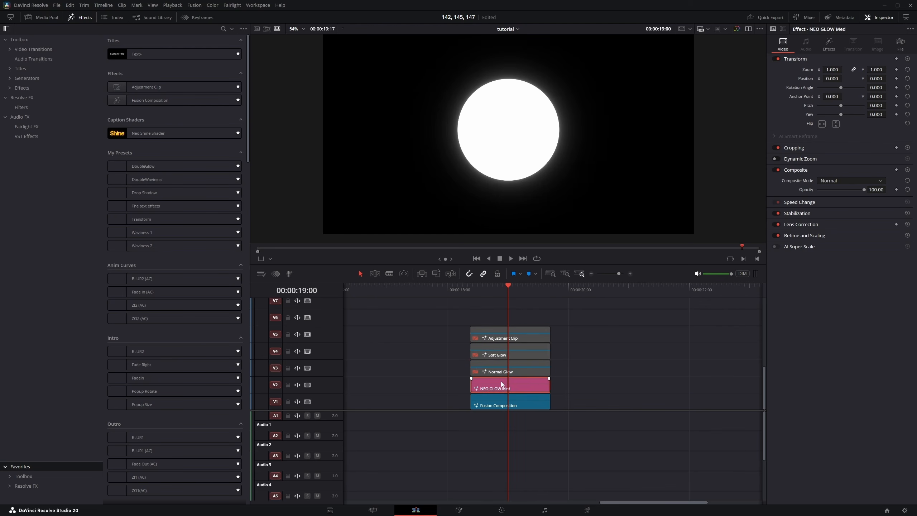
{"action": "key", "text": "d"}
{"action": "left_click", "coordinate": [498, 338]}
{"action": "key", "text": "d"}
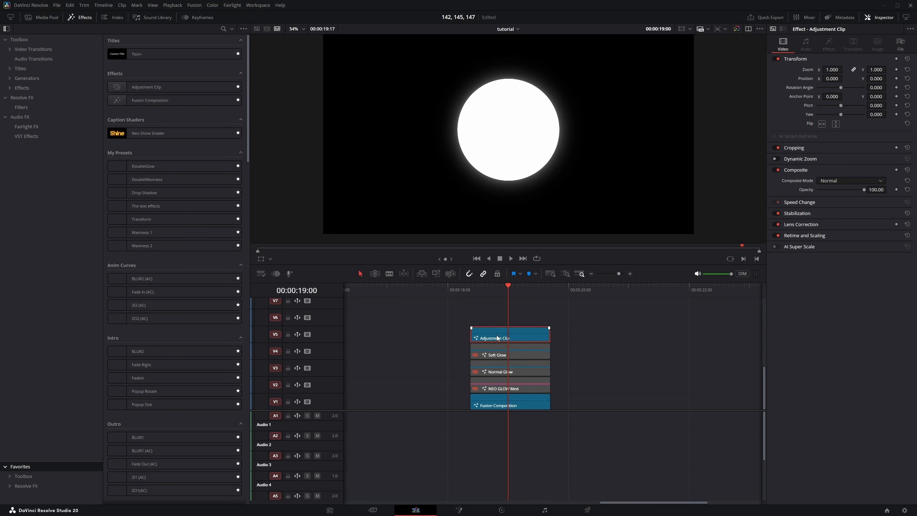
Step: Open the Adjustment Clip in Fusion and view Glow1, Glow2 and Glow3 with their settings in turn
{"action": "key", "text": "shift+5"}
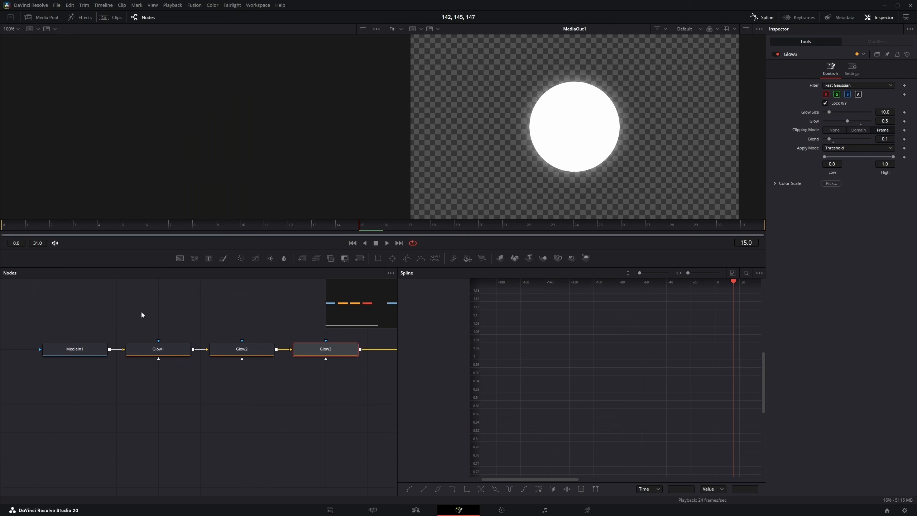
{"action": "left_click_drag", "start_coordinate": [141, 311], "coordinate": [328, 411]}
{"action": "left_click", "coordinate": [158, 349]}
{"action": "key", "text": "2"}
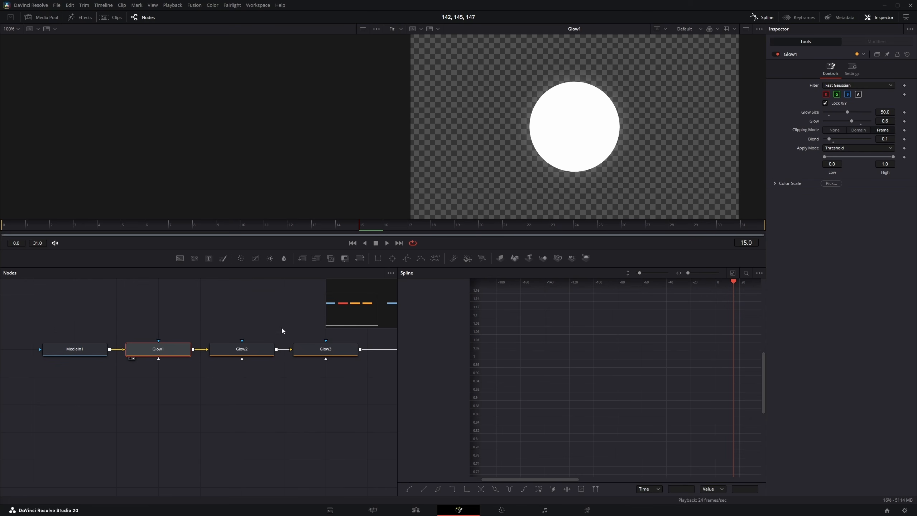
{"action": "left_click", "coordinate": [220, 334]}
{"action": "key", "text": "2"}
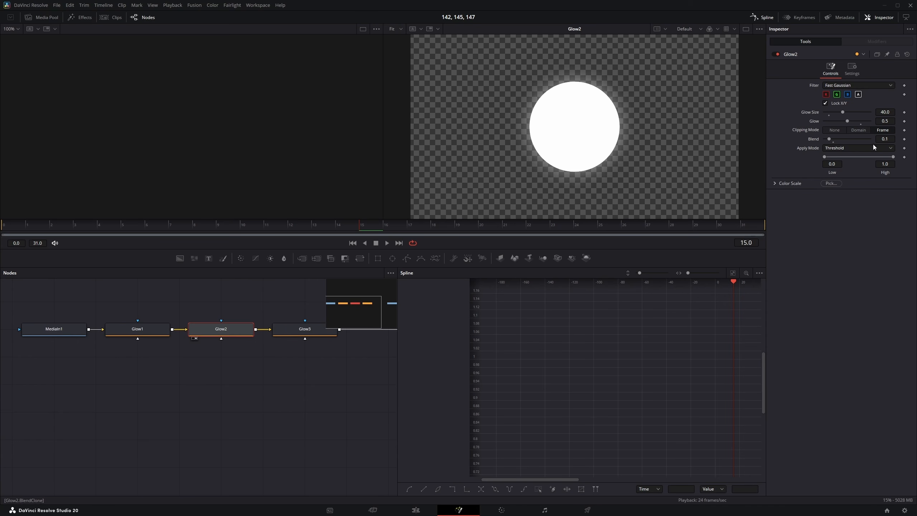
{"action": "left_click", "coordinate": [244, 335]}
{"action": "key", "text": "2"}
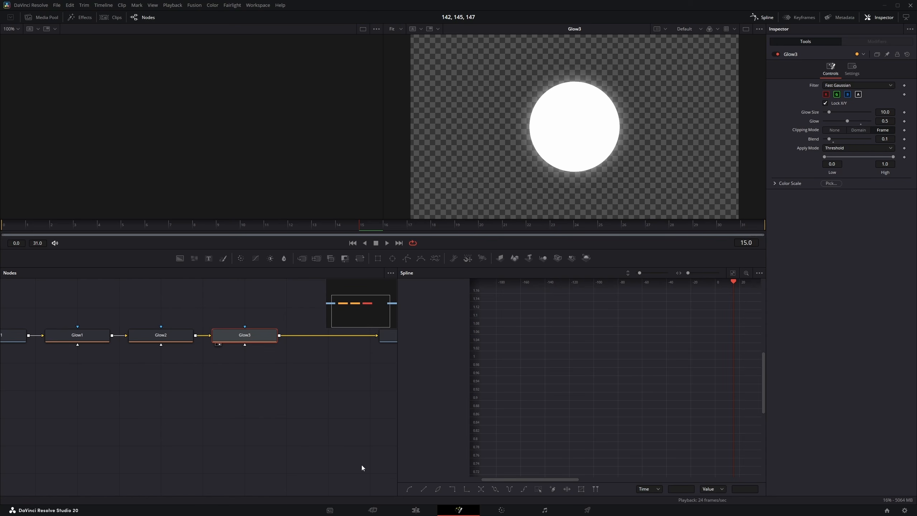
Step: Return to the Edit page and toggle the NEO GLOW Med and Adjustment Clip test clips to compare their glows
{"action": "key", "text": "shift+4"}
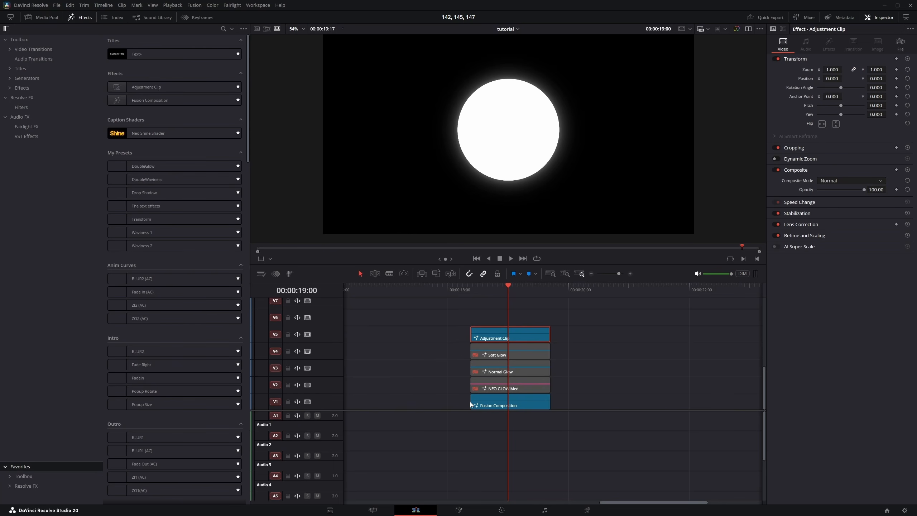
{"action": "key", "text": "d"}
{"action": "left_click", "coordinate": [510, 387]}
{"action": "key", "text": "d"}
{"action": "key", "text": "d"}
{"action": "left_click", "coordinate": [498, 335]}
{"action": "key", "text": "d"}
{"action": "key", "text": "d"}
{"action": "key", "text": "d"}
{"action": "key", "text": "d"}
{"action": "left_click", "coordinate": [518, 390]}
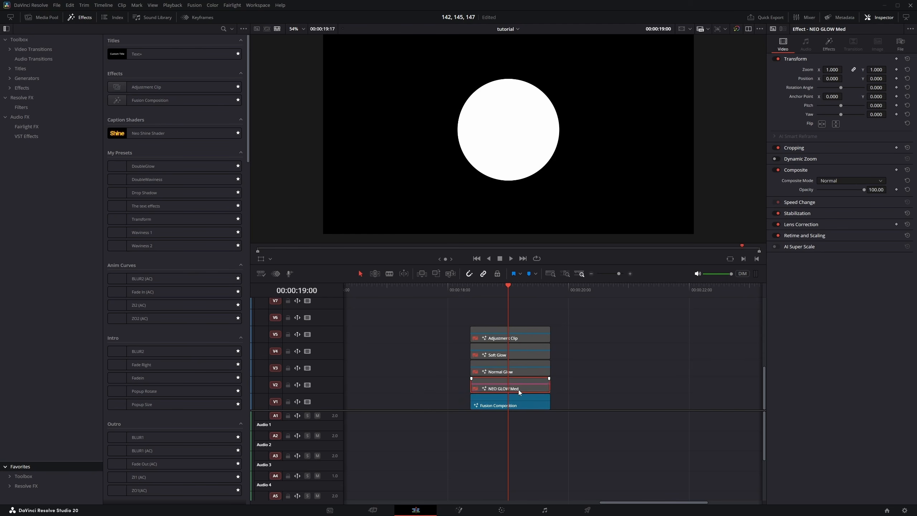
Step: Place the Adjustment Clip and Normal Glow clip side by side on V5 above the first scene
{"action": "scroll", "coordinate": [519, 390], "scroll_direction": "down", "scroll_amount": 3}
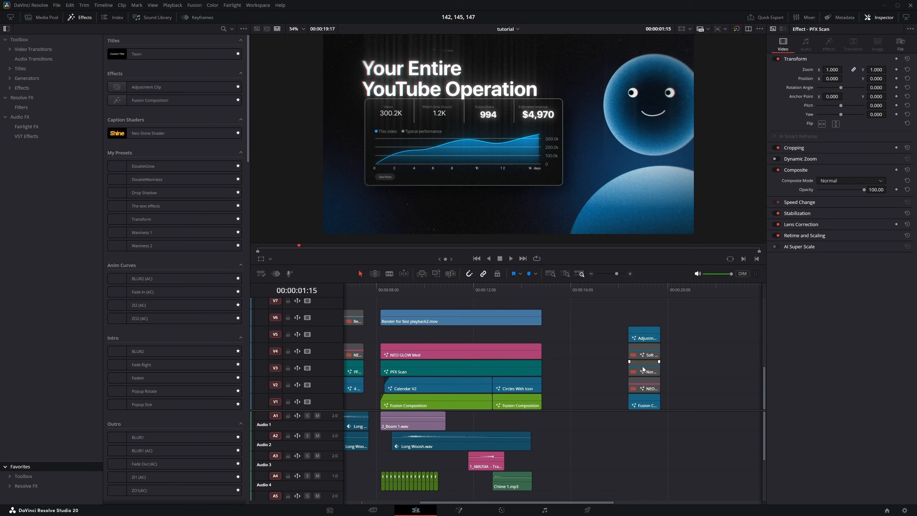
{"action": "left_click_drag", "start_coordinate": [643, 369], "coordinate": [404, 335]}
{"action": "scroll", "coordinate": [513, 354], "scroll_direction": "left", "scroll_amount": 3}
{"action": "left_click_drag", "start_coordinate": [579, 341], "coordinate": [423, 338]}
Step: Toggle NEO GLOW Med over the first scene and select the Normal Glow clip at 00:00:02:19 for comparison
{"action": "left_click", "coordinate": [397, 349]}
{"action": "key", "text": "d"}
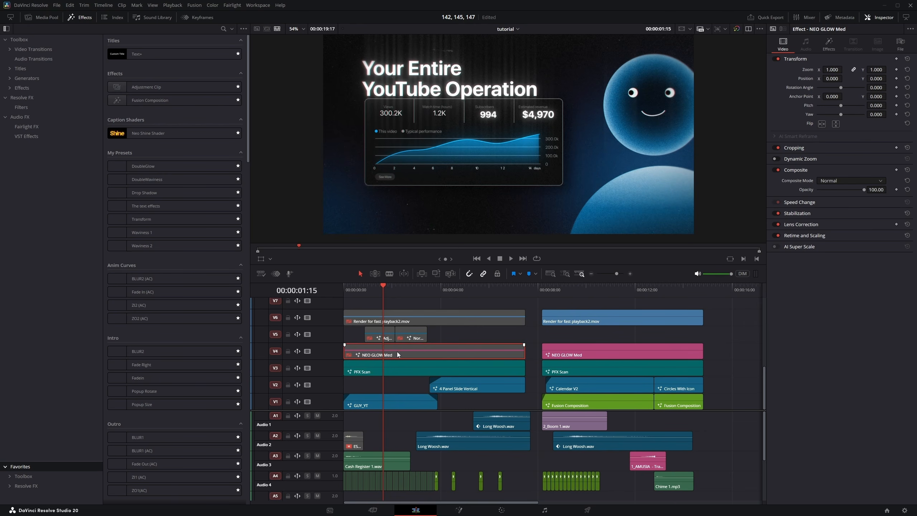
{"action": "key", "text": "d"}
{"action": "key", "text": "d"}
{"action": "left_click", "coordinate": [411, 287]}
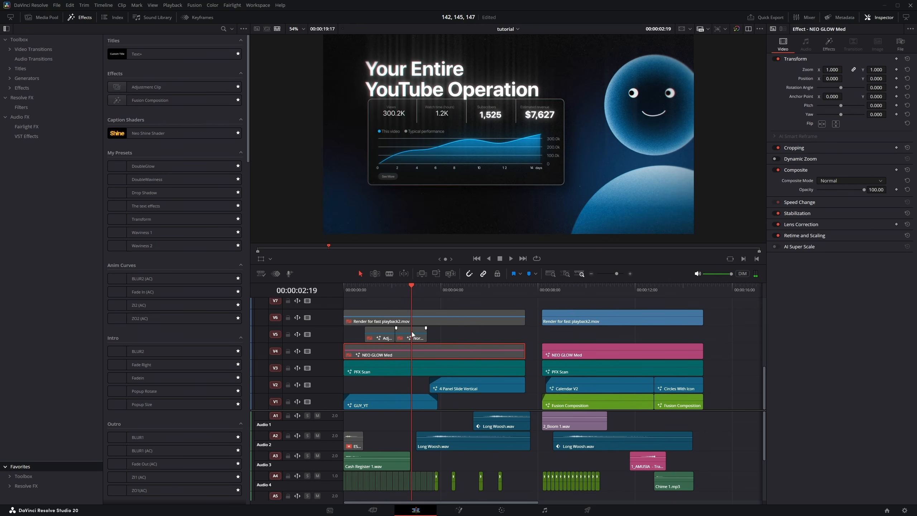
{"action": "left_click", "coordinate": [412, 334]}
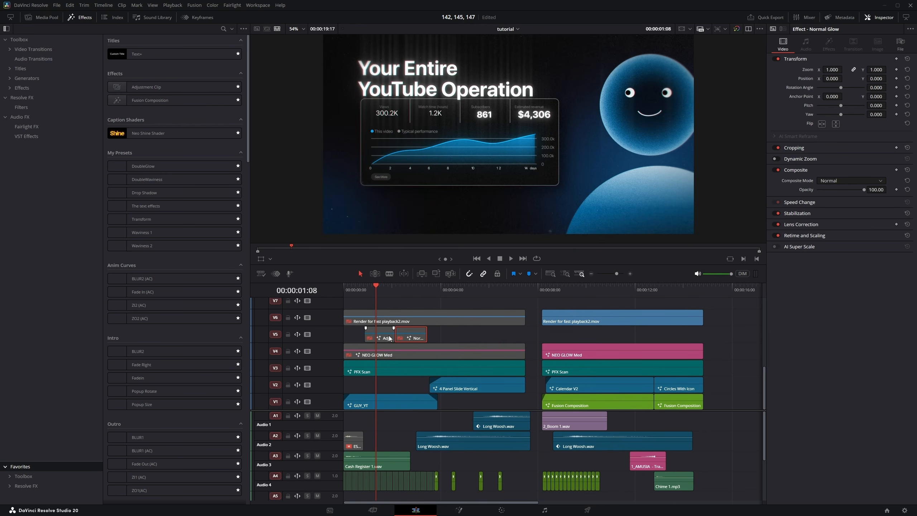
Step: Compare the first scene at 00:00:01:08 with the glow switched on and off
{"action": "left_click", "coordinate": [382, 348]}
{"action": "key", "text": "d"}
{"action": "key", "text": "d"}
{"action": "key", "text": "d"}
{"action": "key", "text": "d"}
Step: Open the Adjustment Clip above the first scene in Fusion and show Glow1's Apply Mode options
{"action": "left_click", "coordinate": [380, 340]}
{"action": "scroll", "coordinate": [407, 353], "scroll_direction": "up", "scroll_amount": 3}
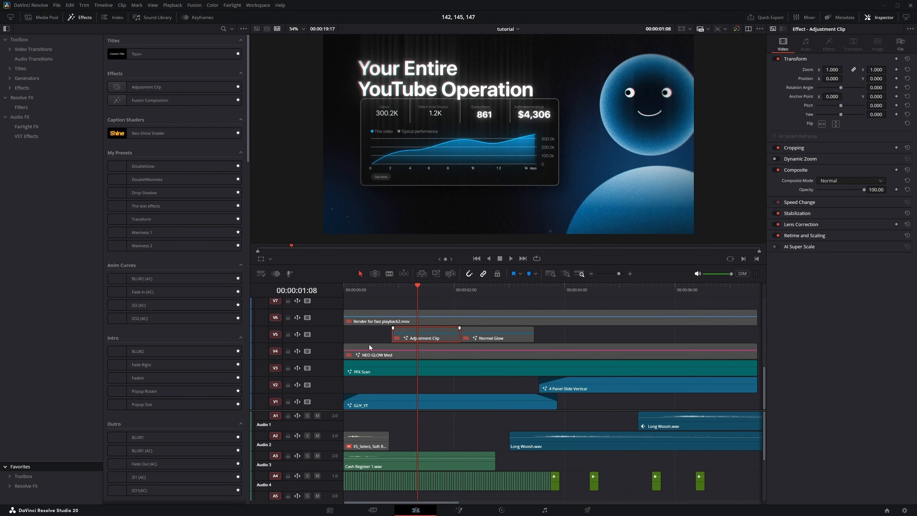
{"action": "key", "text": "shift+5"}
{"action": "left_click_drag", "start_coordinate": [198, 346], "coordinate": [266, 366]}
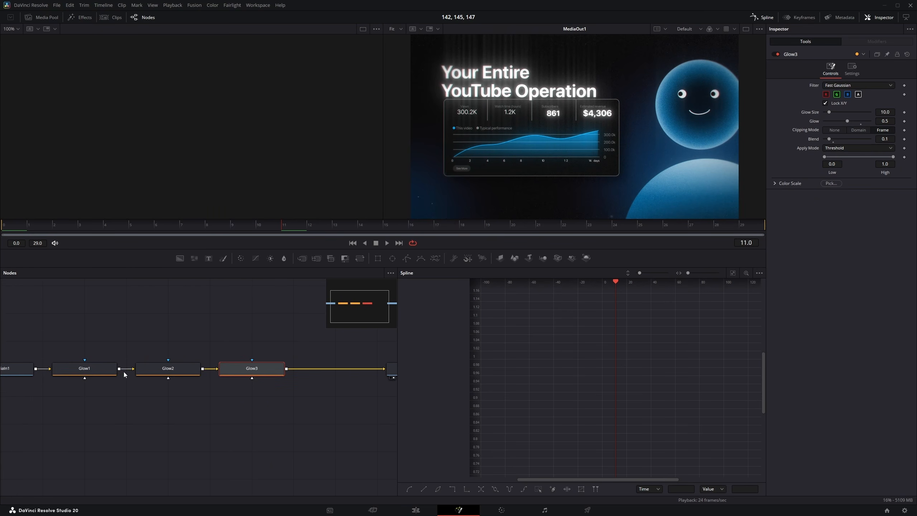
{"action": "left_click", "coordinate": [84, 368]}
{"action": "left_click", "coordinate": [860, 148]}
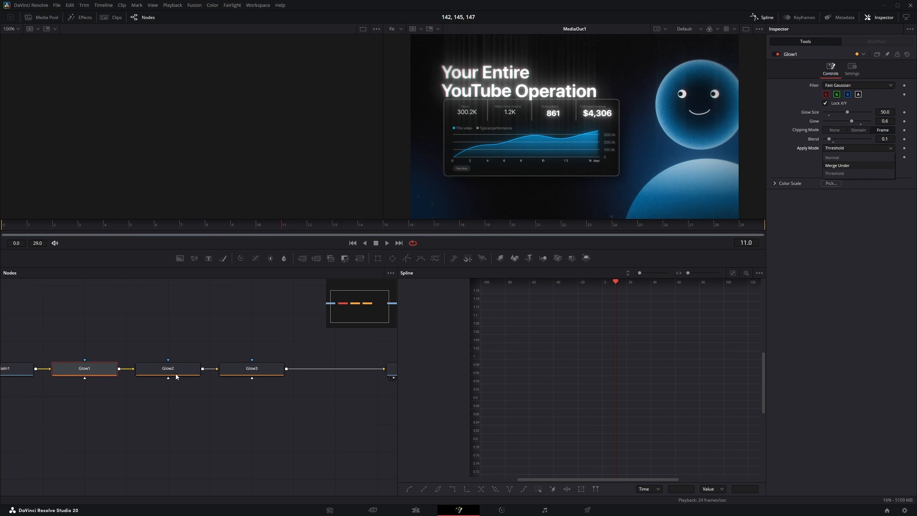
Step: Set the Apply Mode of Glow3, Glow2 and Glow1 to Normal
{"action": "left_click", "coordinate": [252, 368]}
{"action": "left_click", "coordinate": [858, 148]}
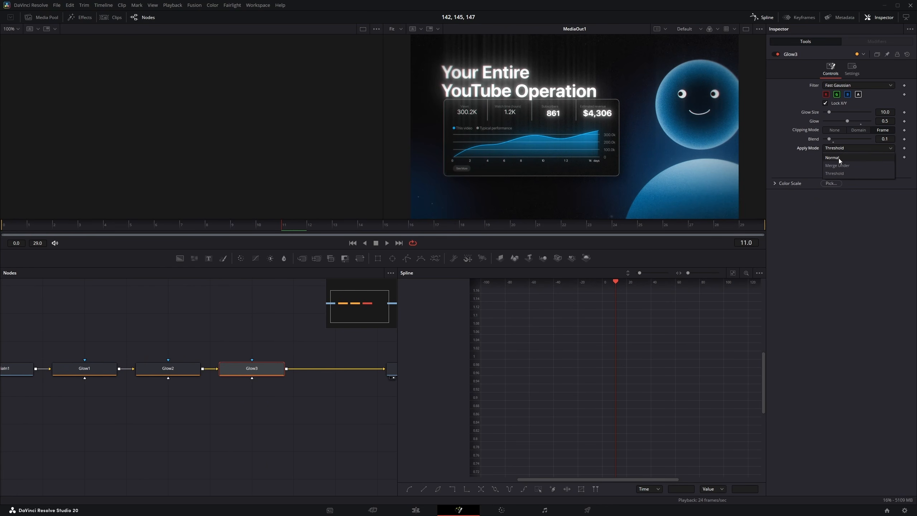
{"action": "left_click", "coordinate": [838, 158]}
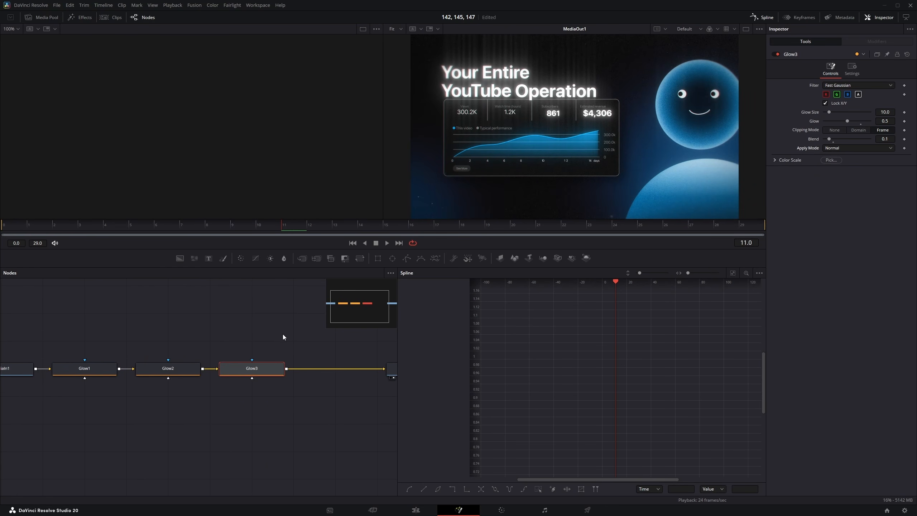
{"action": "left_click", "coordinate": [169, 369]}
{"action": "left_click", "coordinate": [83, 369]}
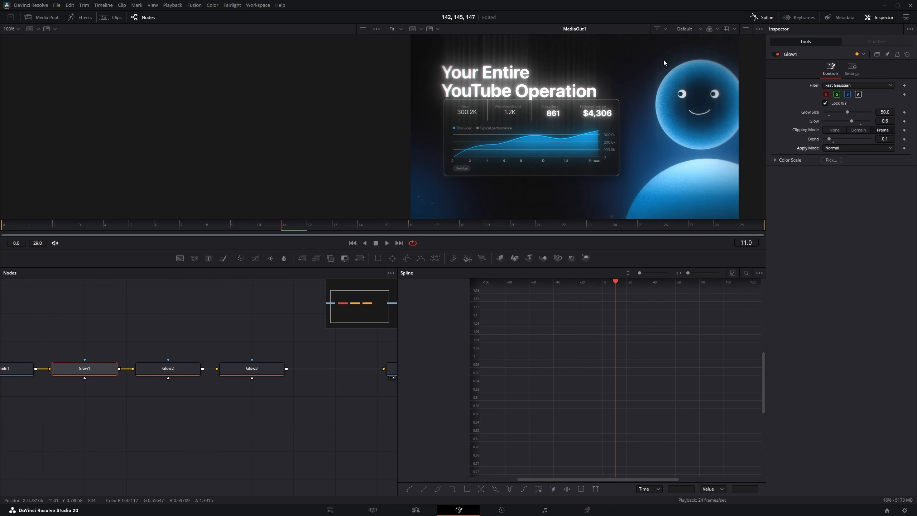